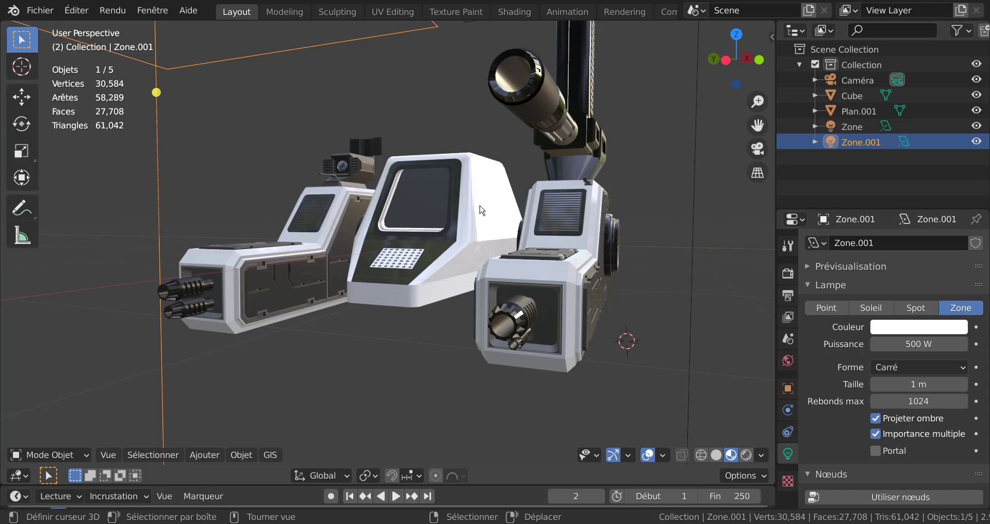
- Select the white cockpit mesh and hide the Plan.001 and Caméra objects to isolate it
scroll(481, 209, up, 3)
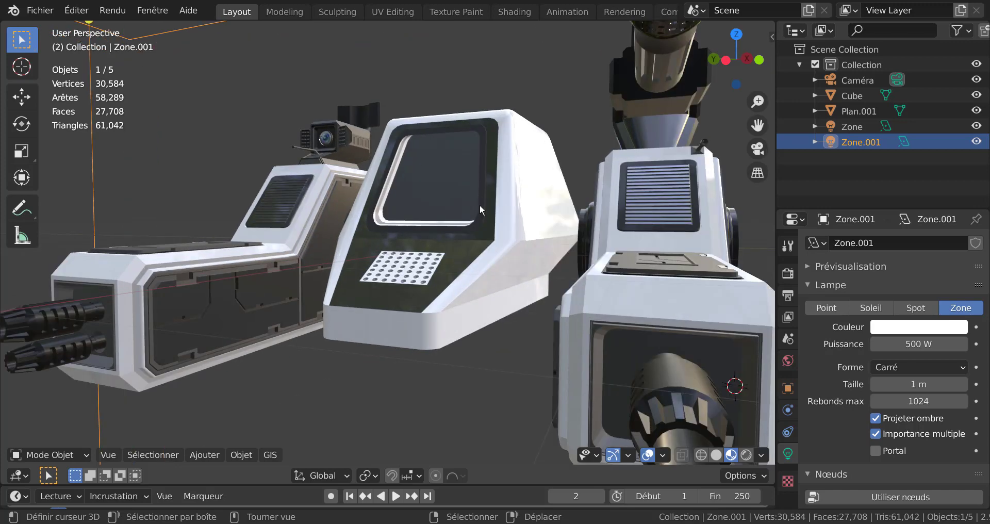
click(519, 212)
scroll(518, 211, down, 2)
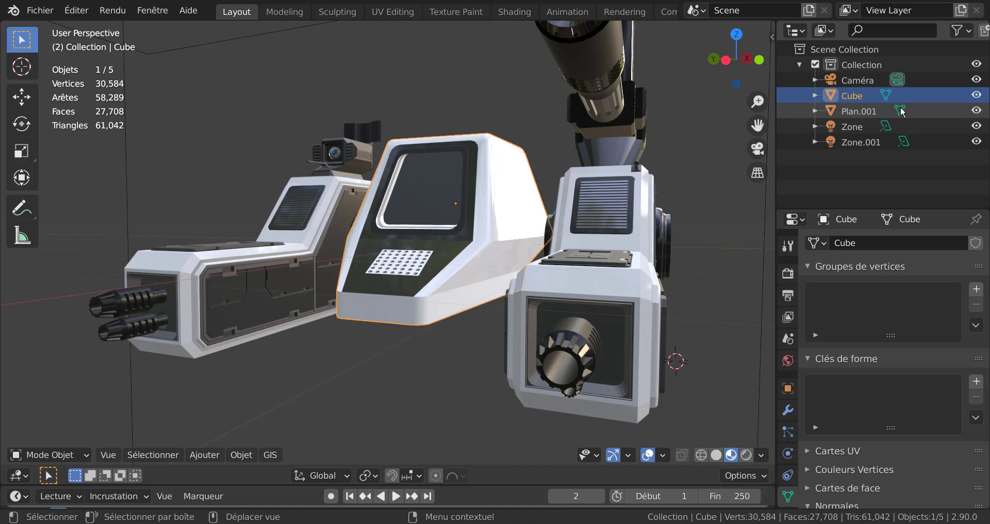
click(977, 111)
scroll(590, 255, down, 2)
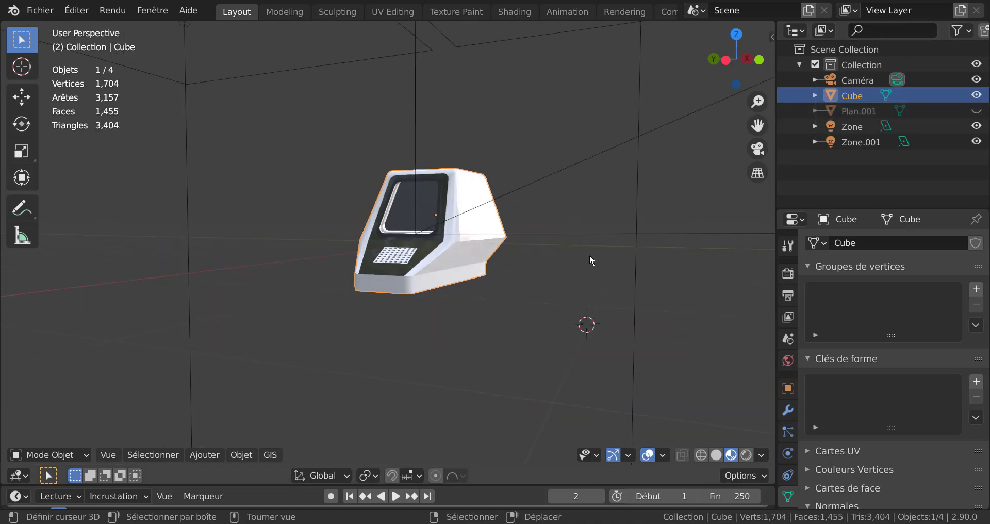
scroll(590, 255, down, 2)
scroll(619, 239, up, 1)
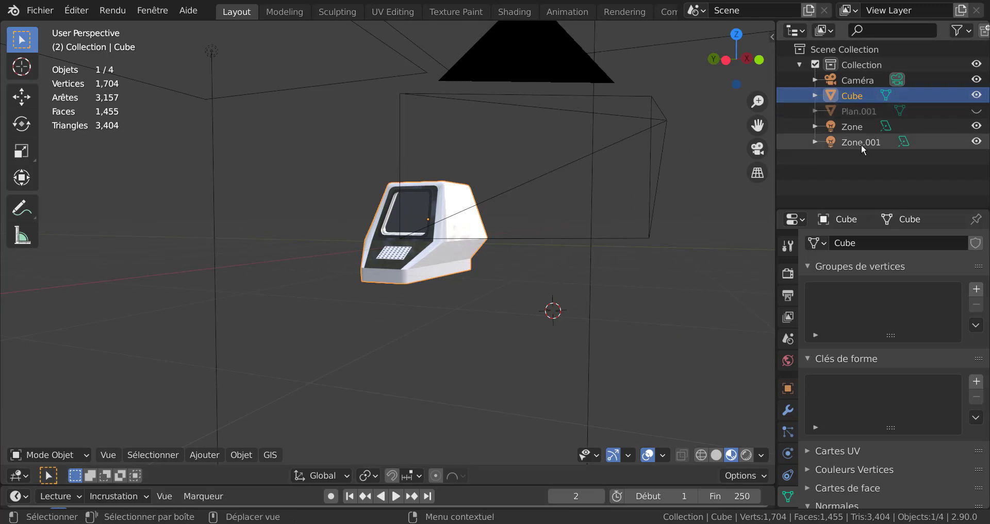
click(976, 80)
scroll(521, 288, up, 4)
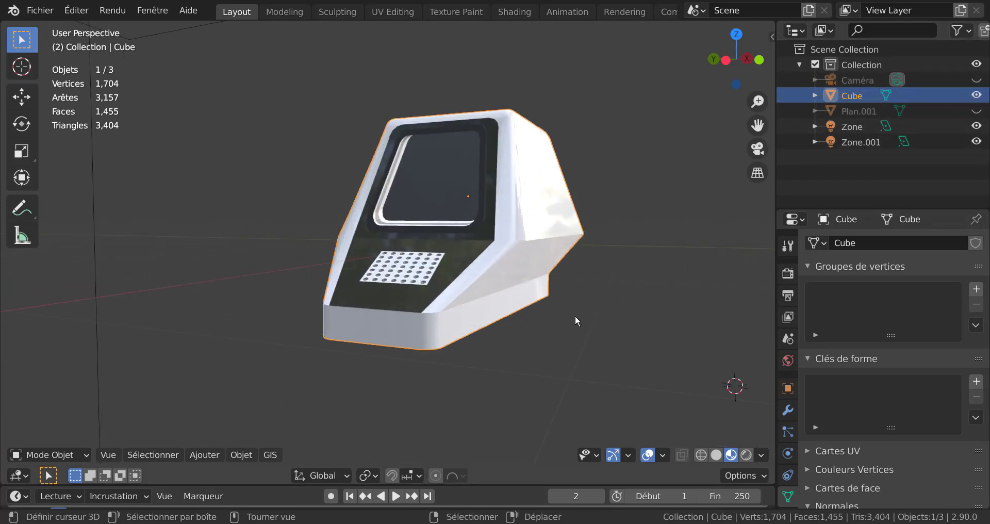
- Examine the isolated cockpit's window, perforated grille and side walls from the front and both sides
mouse_move(576, 321)
middle_down()
mouse_move(516, 334)
mouse_move(619, 328)
mouse_move(567, 319)
middle_up()
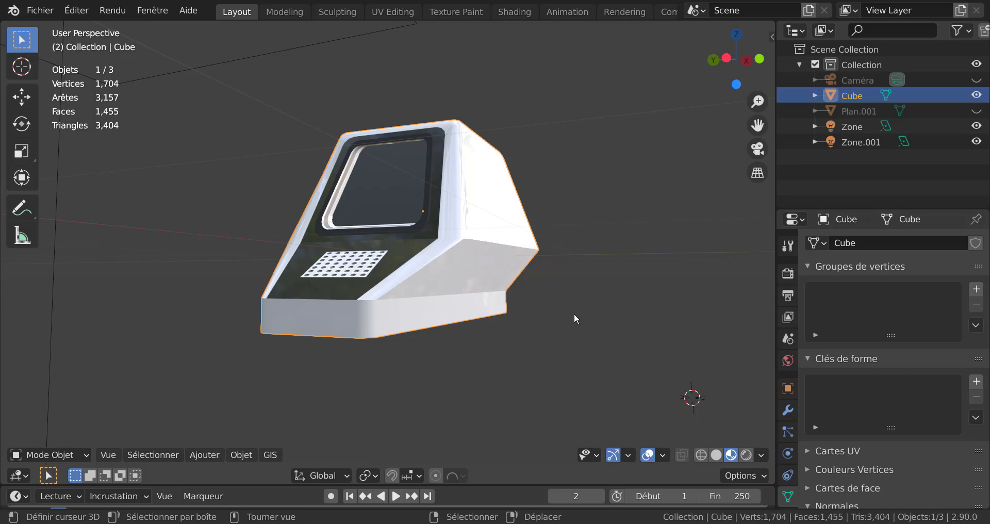
mouse_move(552, 335)
middle_down()
mouse_move(596, 332)
mouse_move(557, 332)
mouse_move(556, 343)
middle_up()
scroll(475, 343, up, 2)
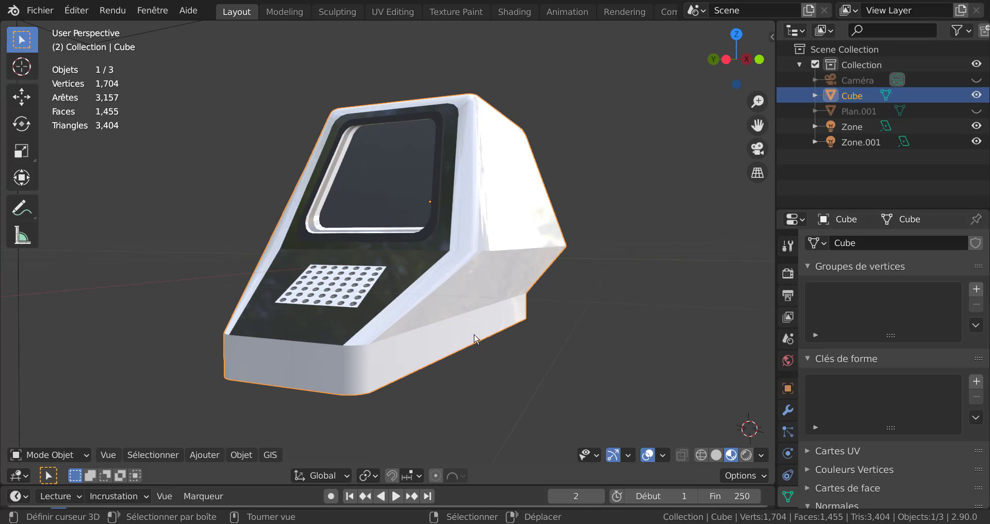
middle_drag(492, 293, 516, 286)
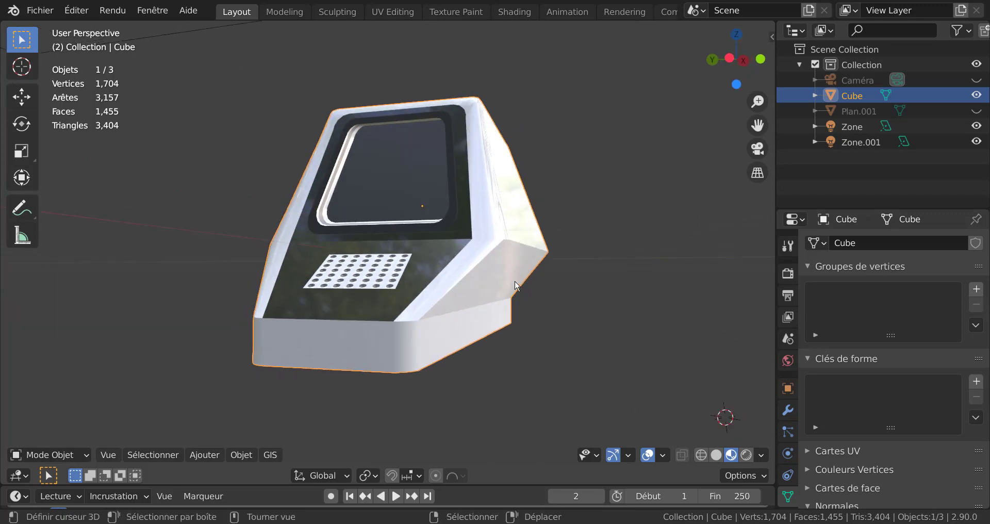
mouse_move(585, 309)
middle_down()
mouse_move(634, 320)
mouse_move(541, 330)
mouse_move(575, 304)
middle_up()
scroll(540, 329, up, 2)
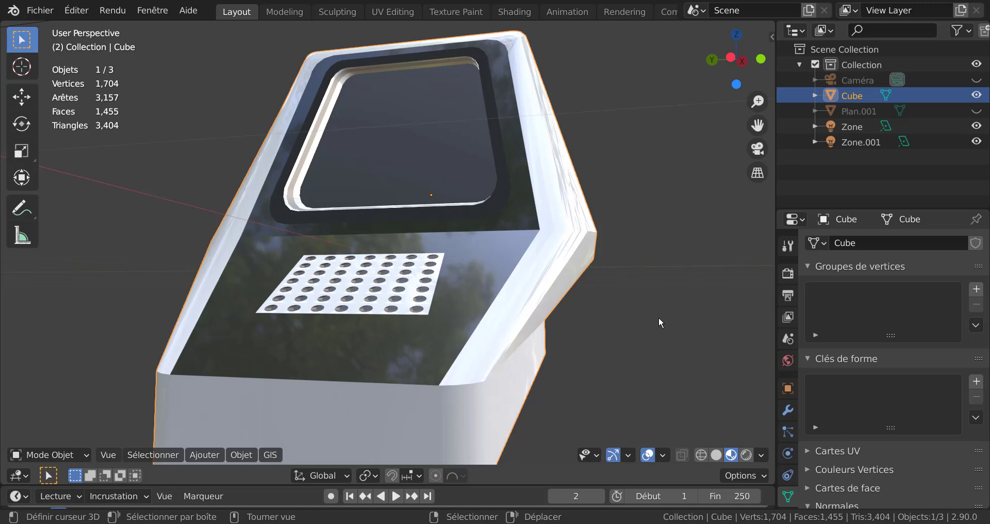
scroll(660, 316, down, 3)
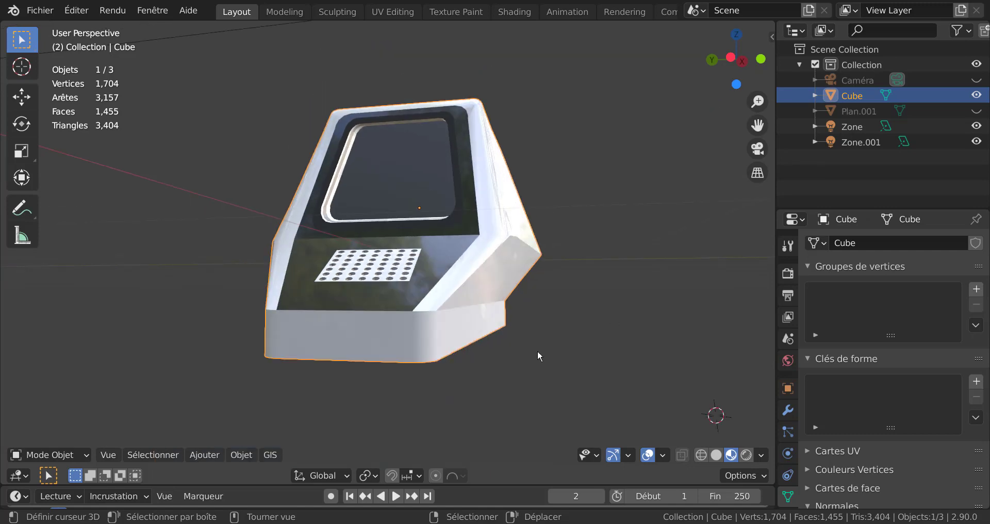
middle_drag(538, 355, 512, 364)
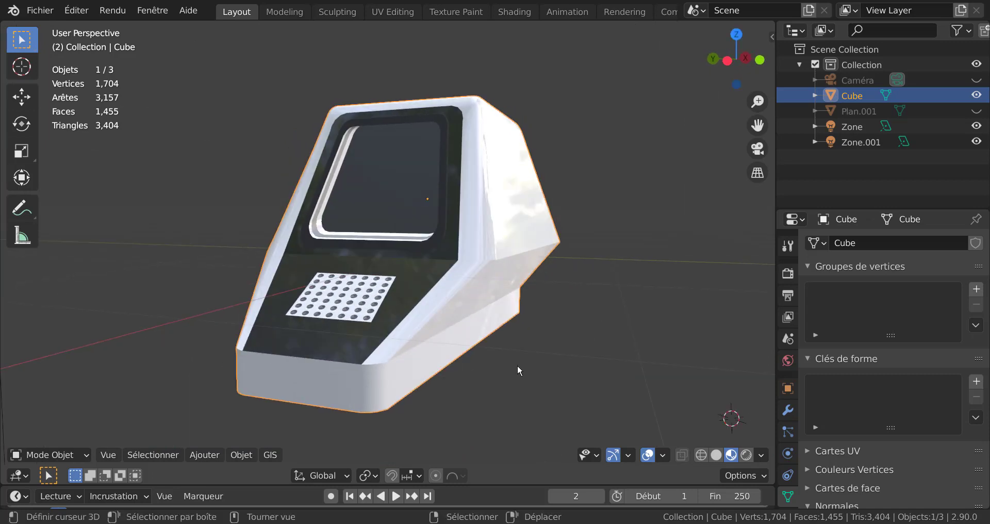
scroll(518, 364, up, 1)
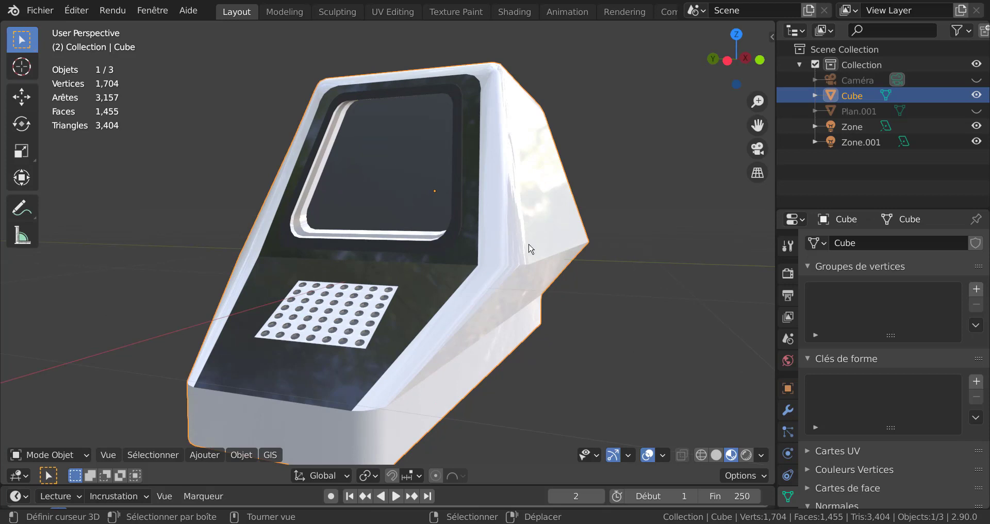
scroll(509, 280, down, 1)
middle_drag(502, 283, 567, 300)
scroll(522, 339, up, 2)
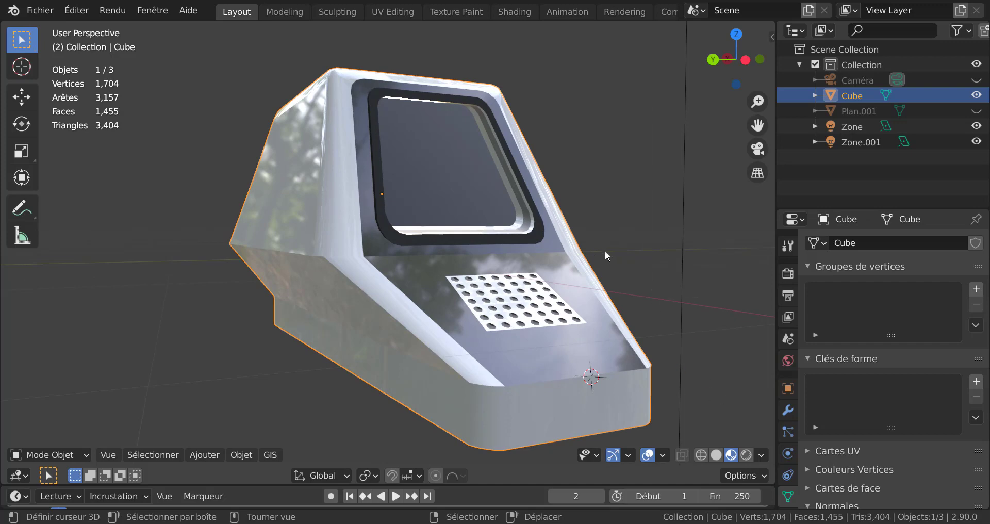
middle_drag(570, 340, 520, 337)
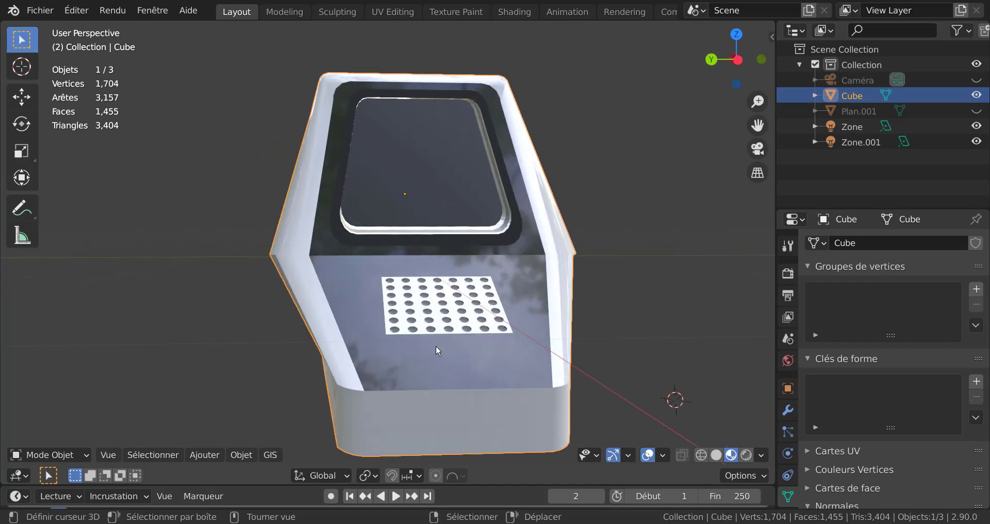
middle_drag(437, 350, 394, 338)
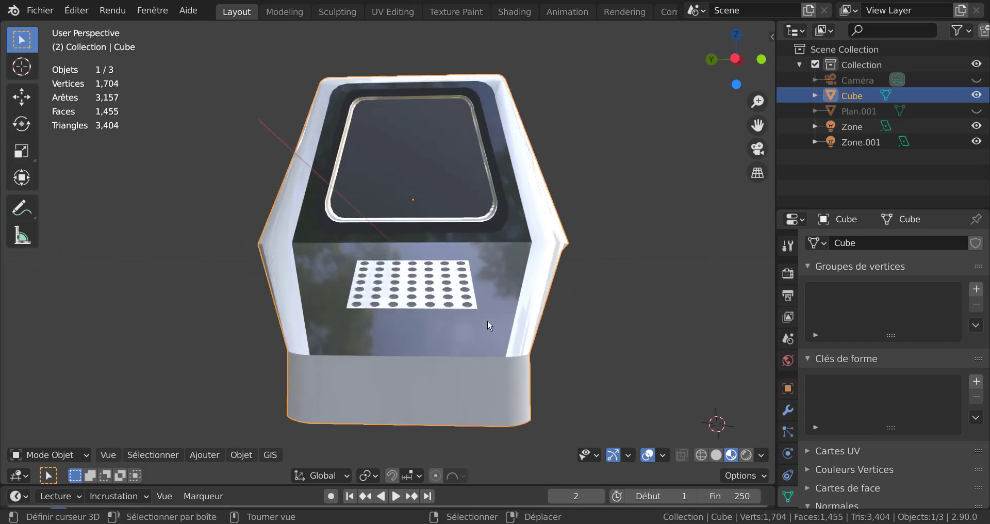
- In Edit Mode, dissolve the two diagonal edges joining the window frame's lower corners to the dark panel's outer corners
key(Tab)
mouse_move(529, 317)
middle_down()
mouse_move(551, 324)
mouse_move(521, 329)
middle_up()
scroll(520, 328, up, 2)
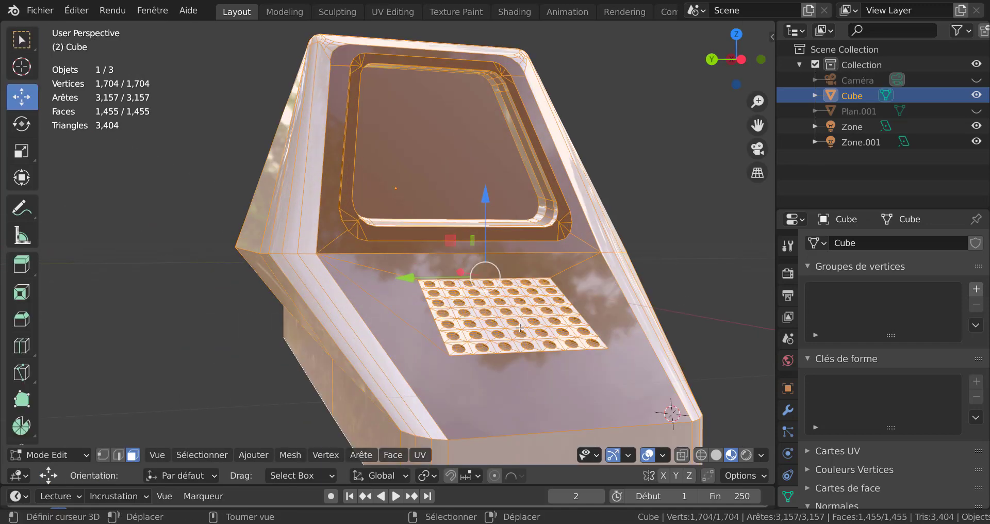
click(582, 239)
shift+click(347, 239)
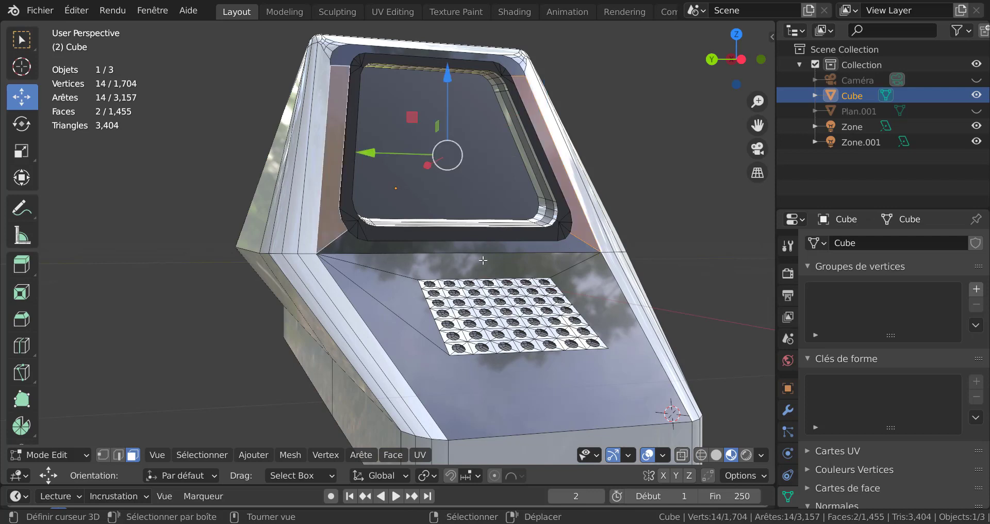
key(2)
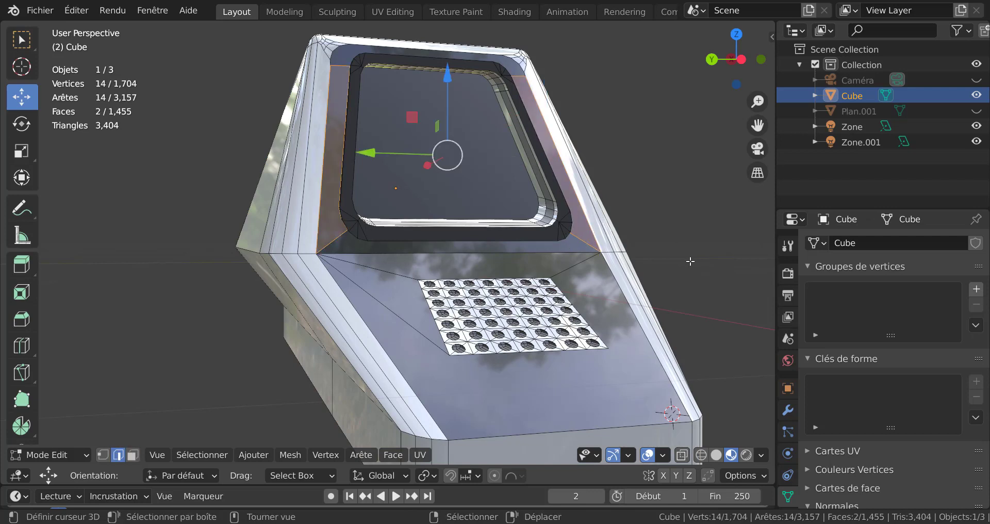
click(590, 245)
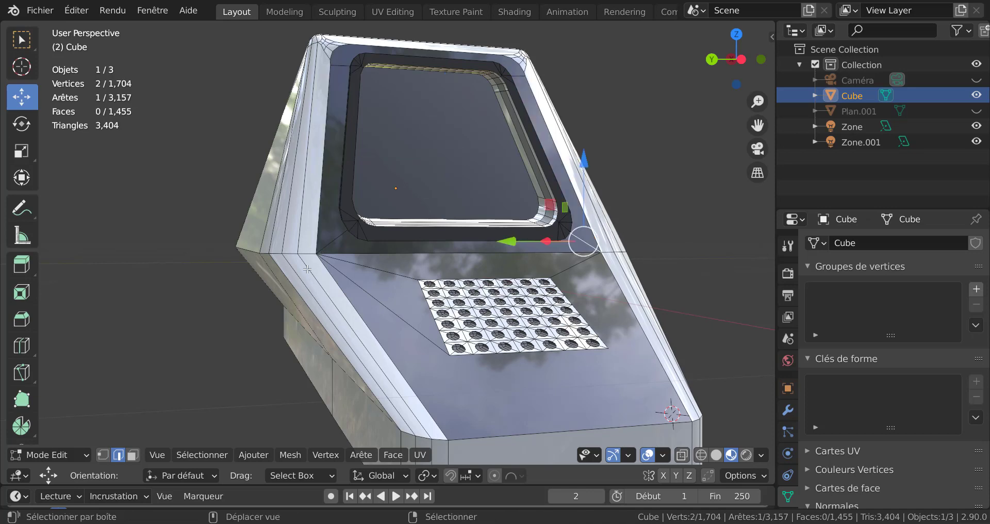
shift+click(344, 243)
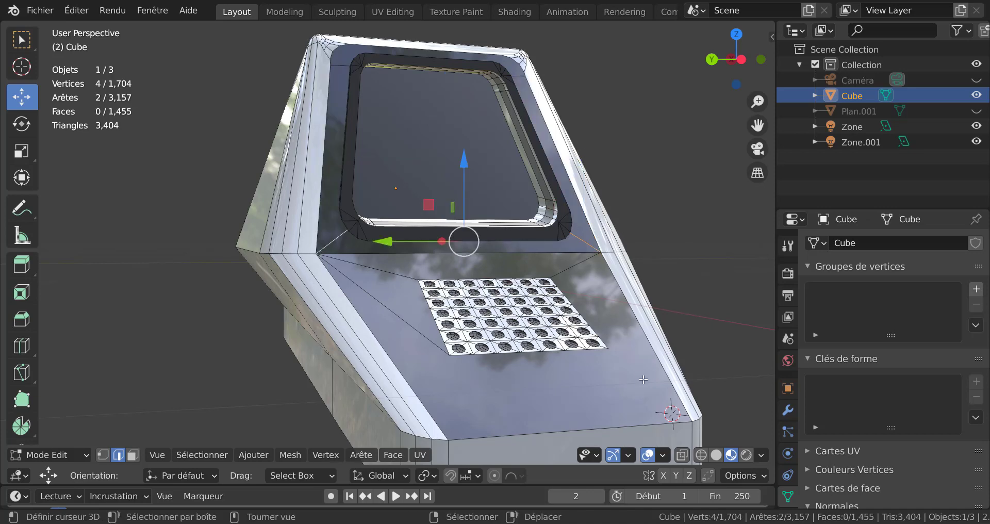
key(x)
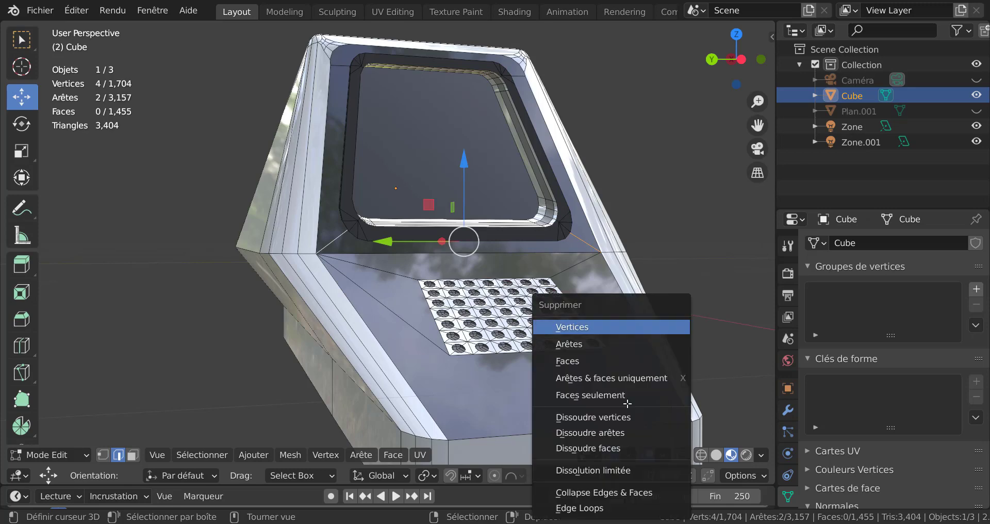
click(611, 431)
mouse_move(515, 345)
middle_down()
mouse_move(478, 348)
mouse_move(507, 350)
middle_up()
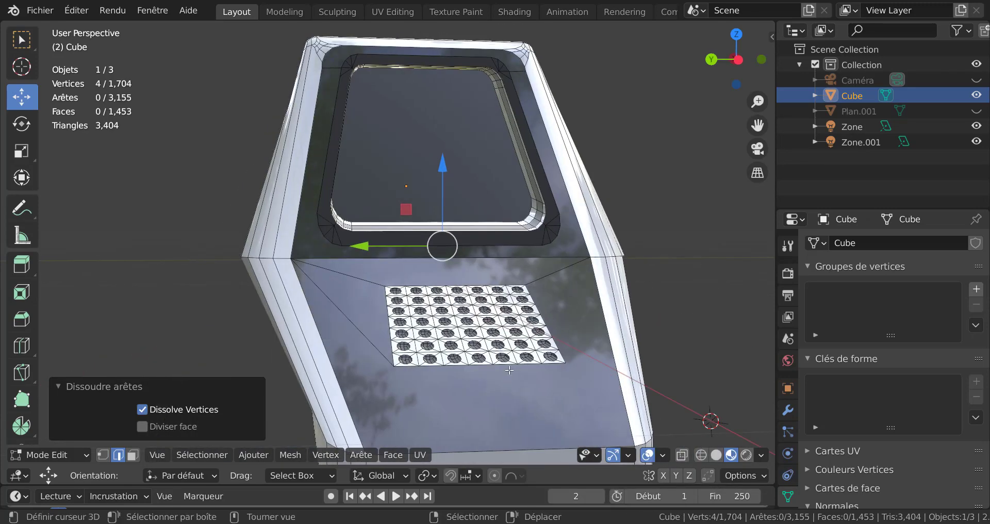
- Select all faces of the cockpit's dark front panel that use the material Matériau.046
scroll(509, 370, down, 3)
scroll(491, 334, up, 2)
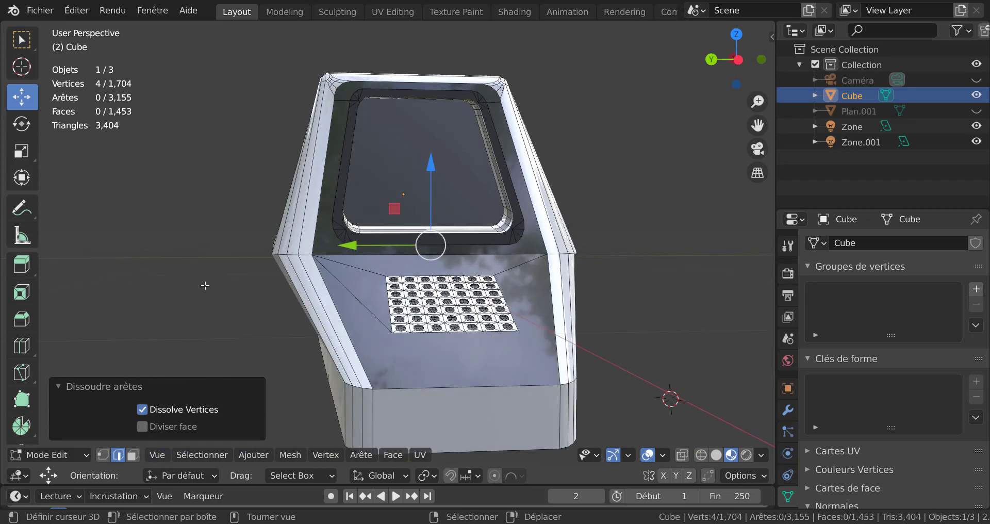
key(3)
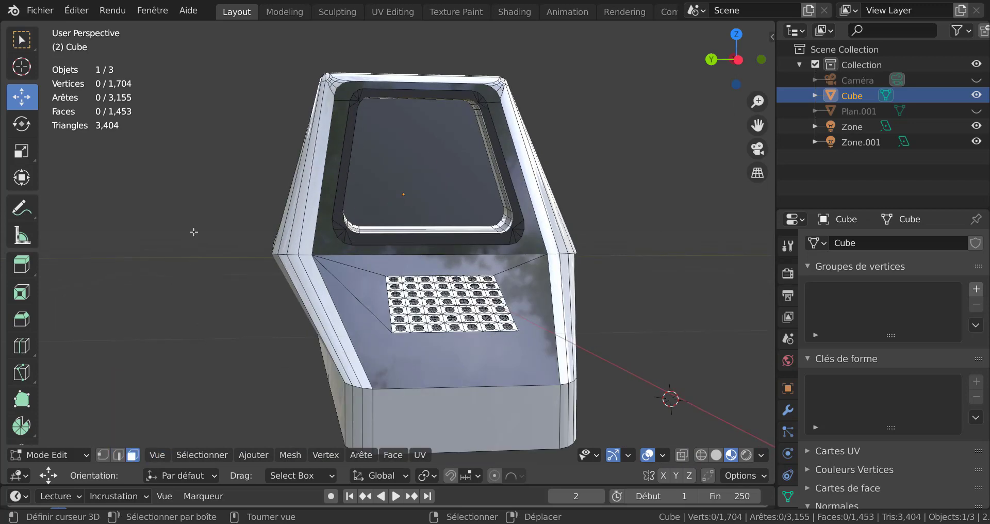
click(460, 351)
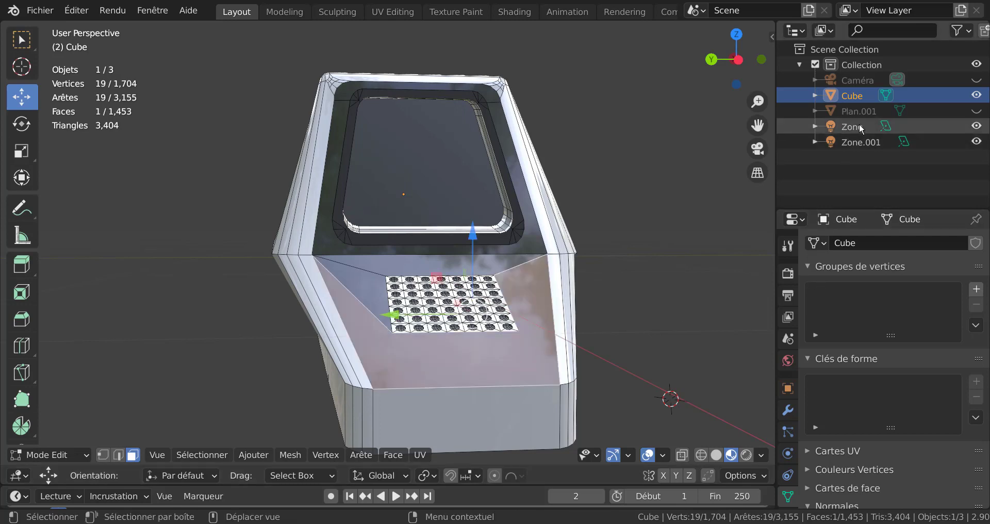
scroll(835, 432, down, 2)
scroll(790, 477, down, 1)
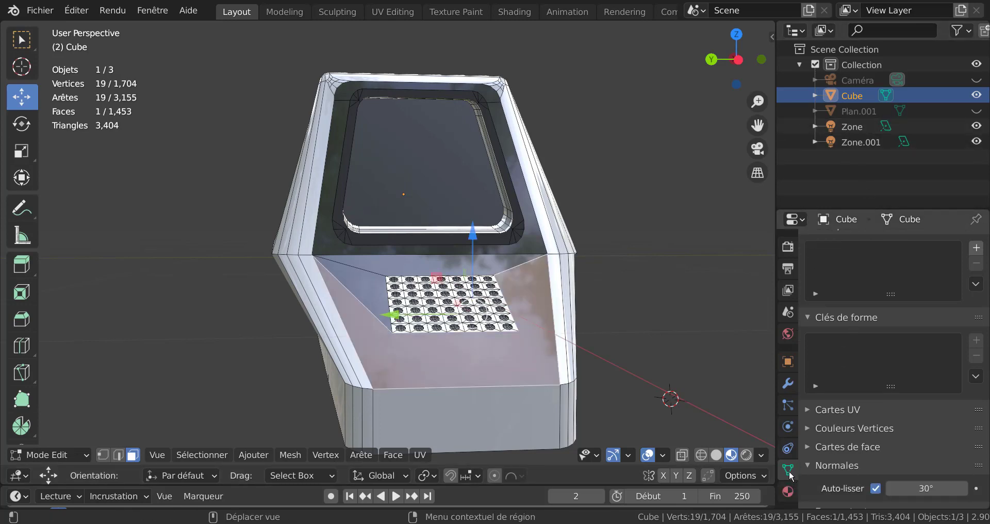
click(788, 491)
scroll(881, 394, down, 4)
scroll(881, 394, up, 3)
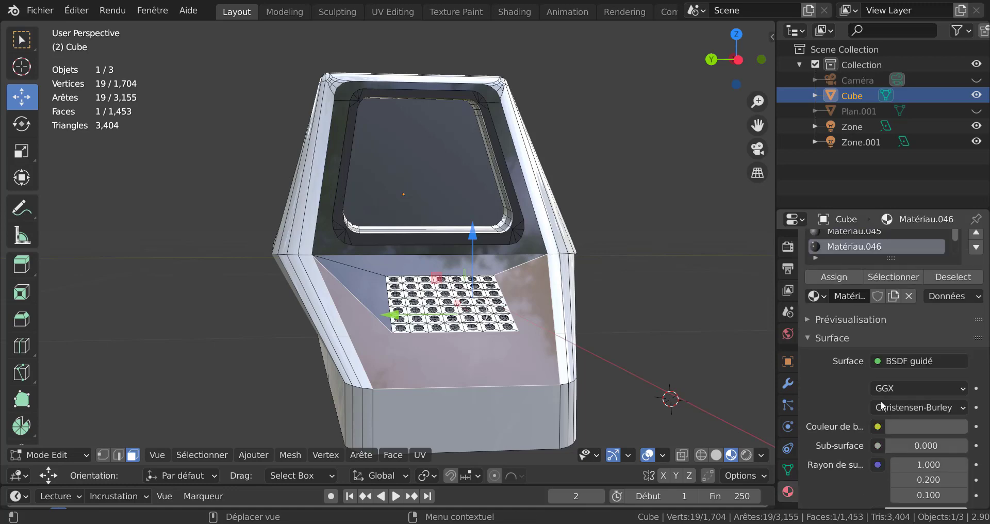
scroll(881, 394, up, 1)
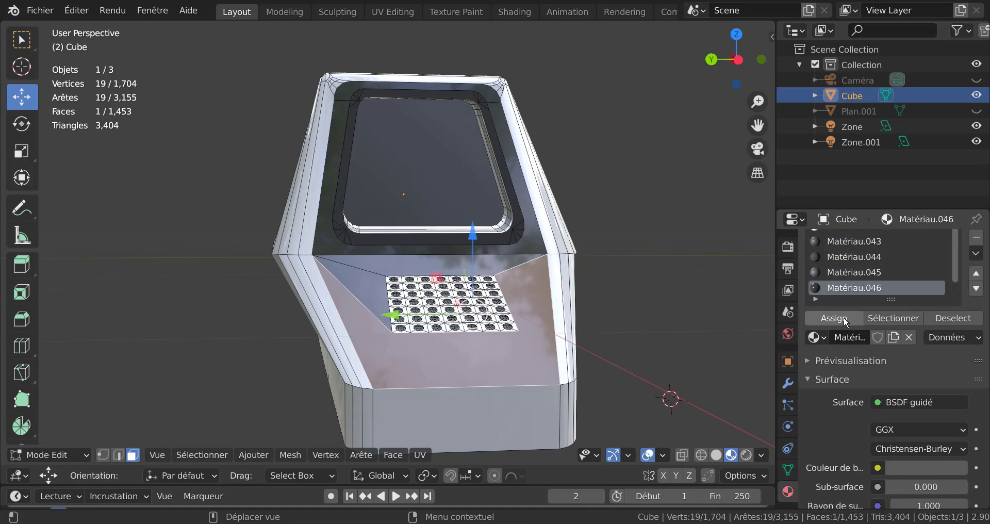
click(885, 315)
- Inset the selected front panel faces with a thickness of about 0.024 m
mouse_move(647, 368)
middle_down()
mouse_move(712, 382)
mouse_move(701, 392)
mouse_move(670, 387)
mouse_move(636, 365)
middle_up()
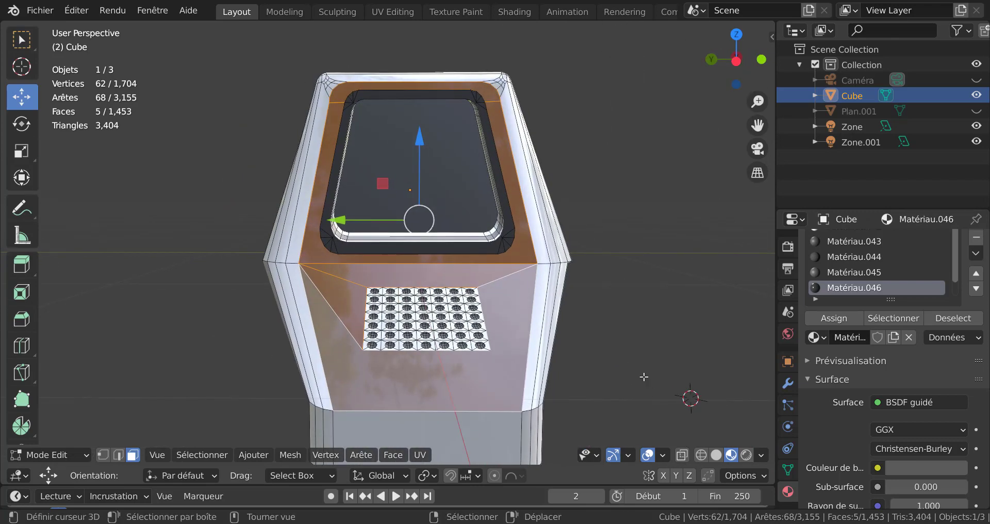
key(i)
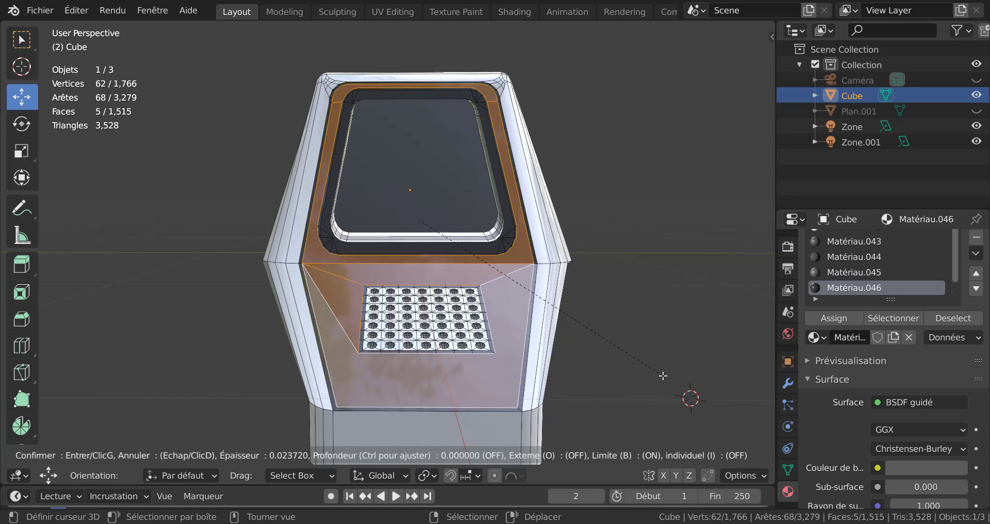
click(663, 377)
- Extrude the inset front panel faces inward along their normals with an offset of about -0.0475 m
middle_drag(496, 83, 449, 244)
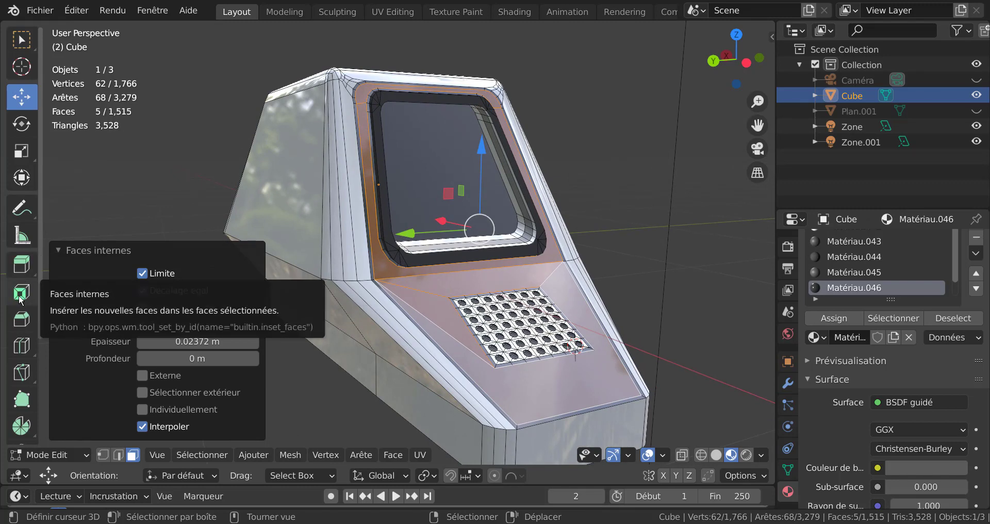
click(16, 266)
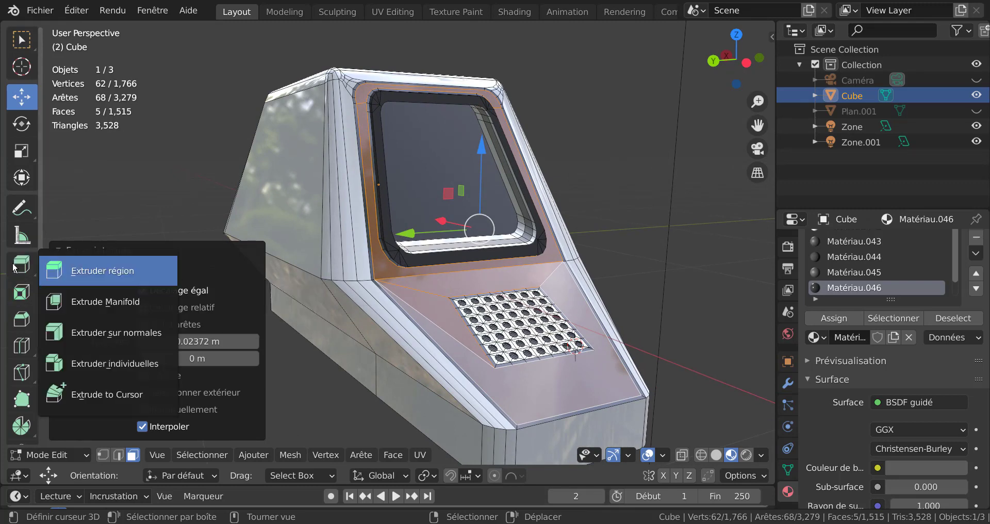
click(118, 334)
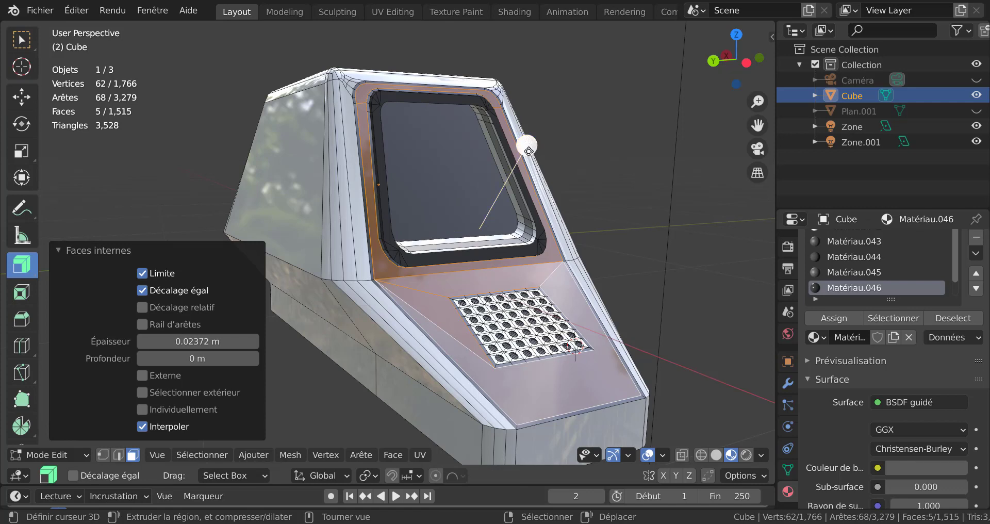
drag(529, 149, 526, 156)
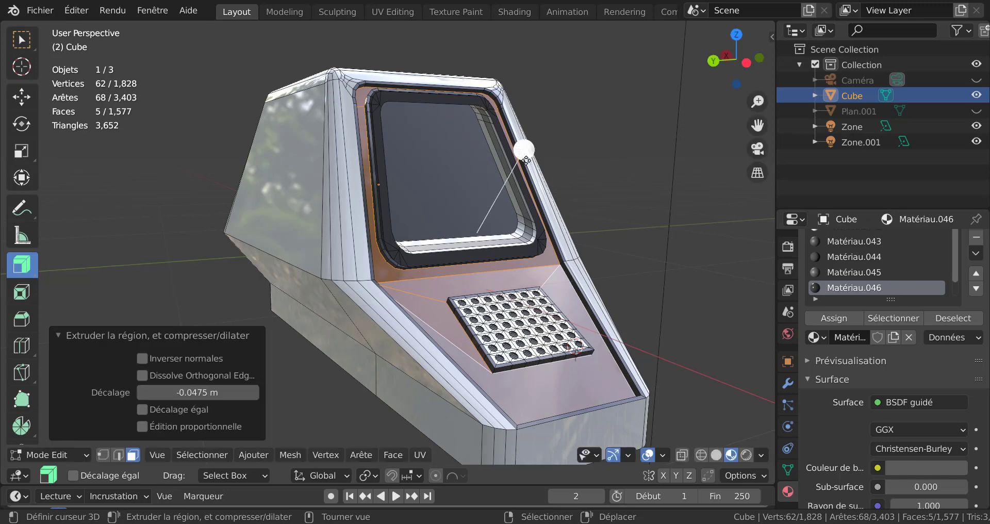
- Inspect the recessed front panel around the grille up close, comparing it in Object Mode and Edit Mode
key(Tab)
middle_drag(491, 332, 492, 309)
scroll(499, 340, up, 3)
key(Tab)
key(Tab)
key(Tab)
scroll(492, 309, up, 4)
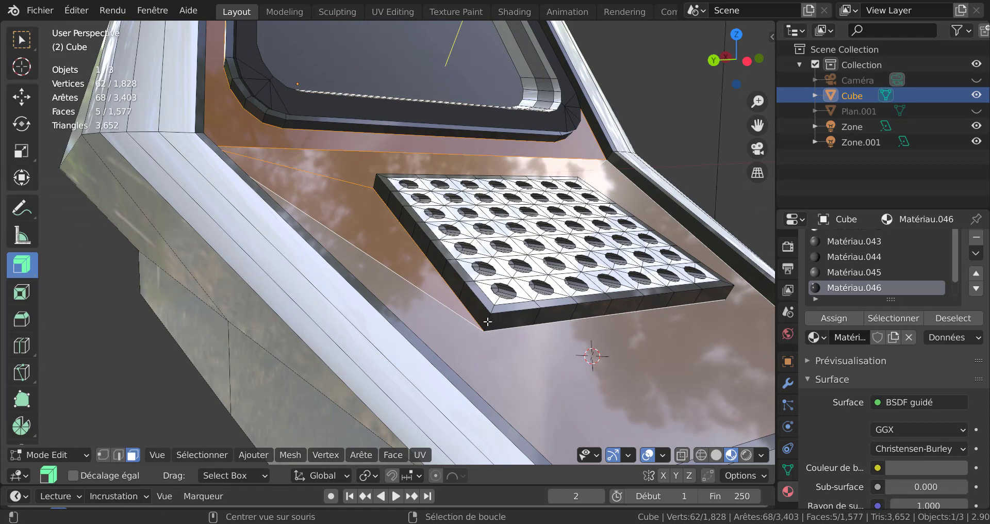
alt+right_click(488, 321)
right_click(476, 309)
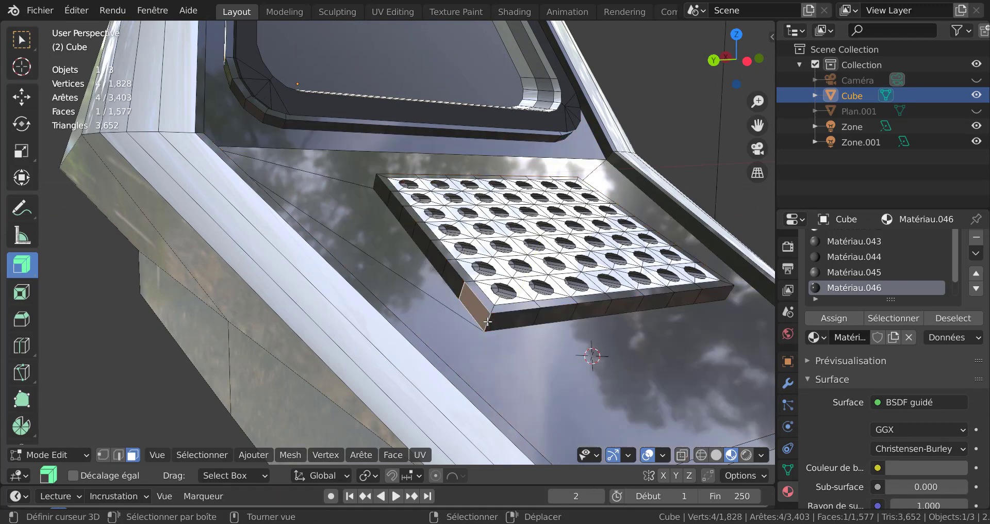
shift+right_click(427, 130)
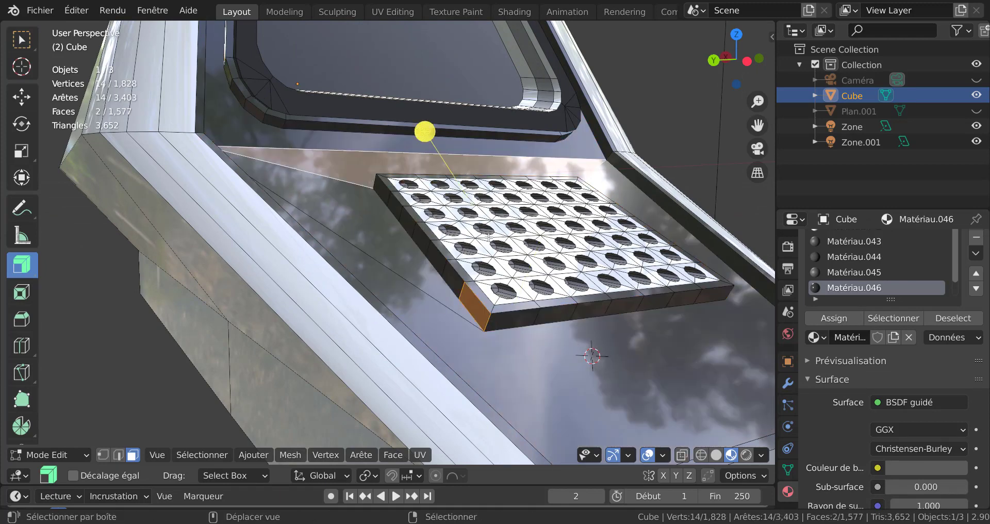
middle_drag(426, 131, 602, 265)
shift+right_click(531, 293)
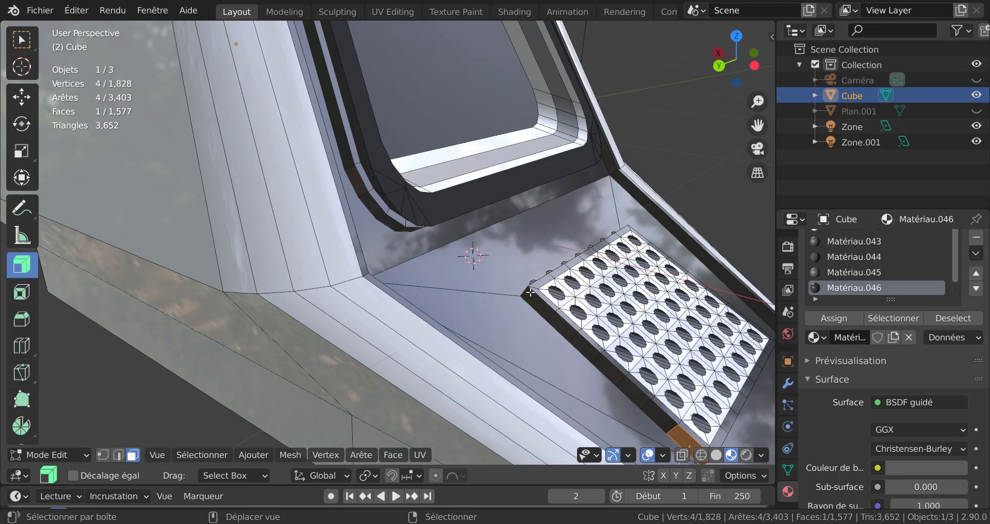
- Select the four short vertical corner edges of the raised grille block in edge selection mode
key(2)
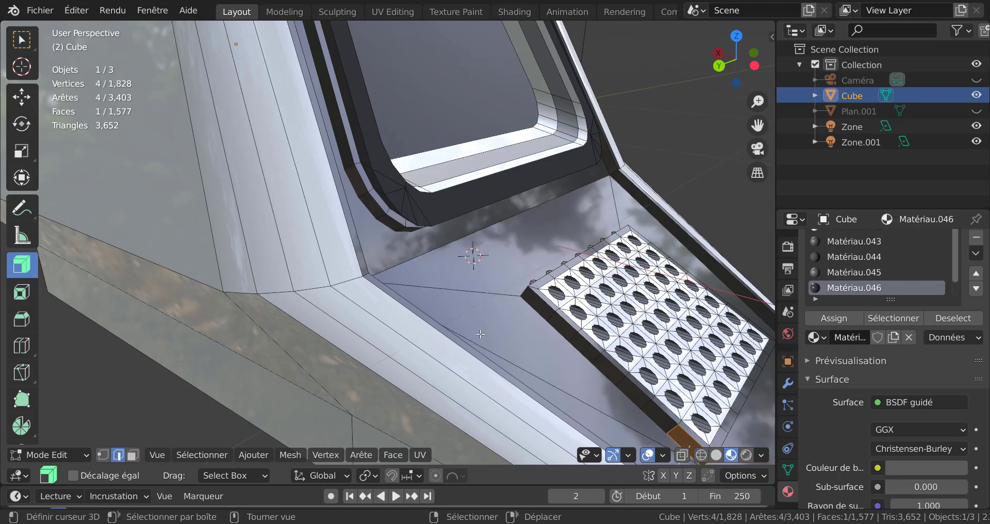
click(526, 289)
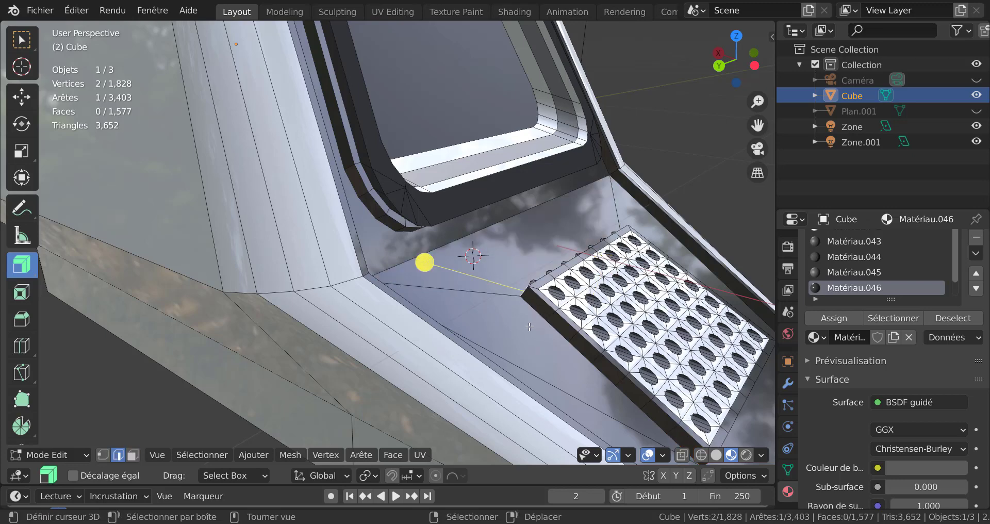
middle_drag(529, 329, 252, 304)
shift+click(407, 261)
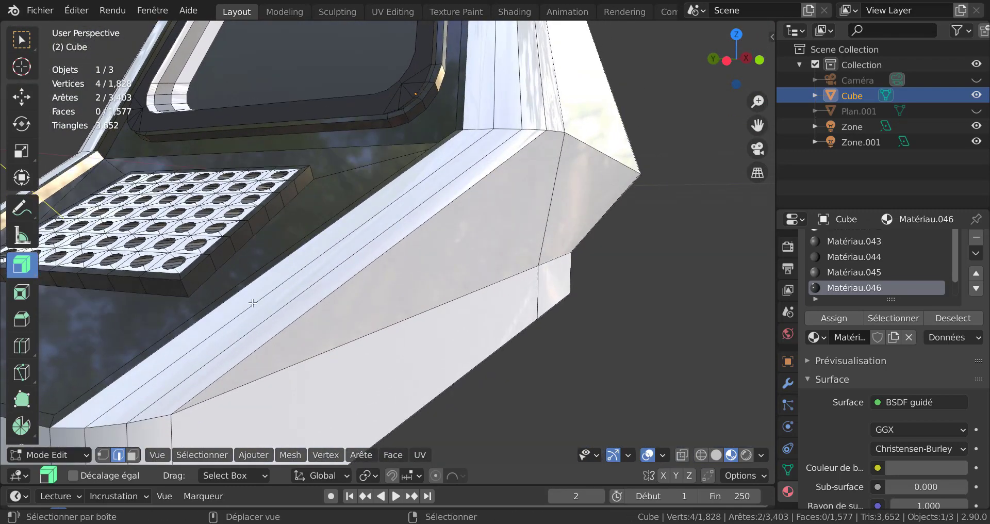
shift+click(180, 290)
shift+click(313, 172)
middle_drag(312, 172, 624, 365)
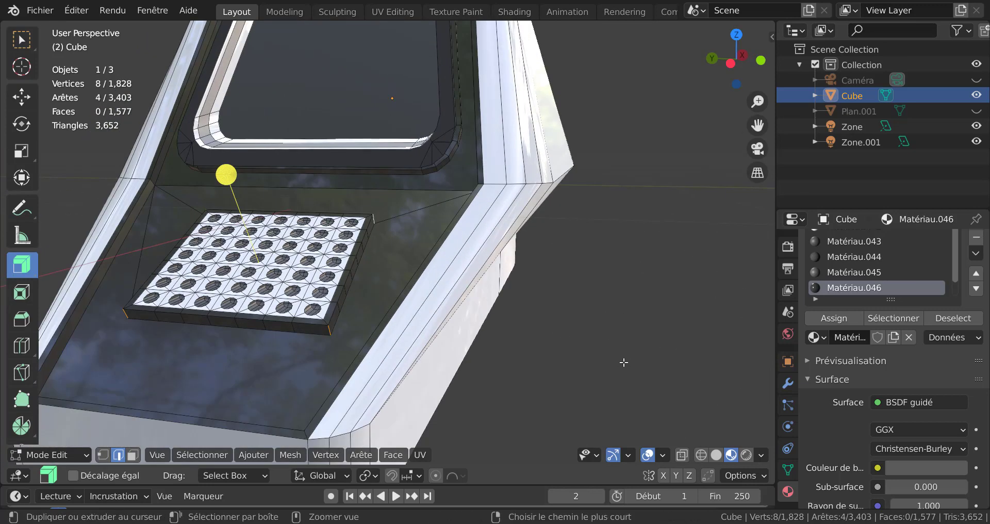
- Bevel the grille block's four corner edges with a width of about 0.0206 m and 3 segments
key(ctrl+b)
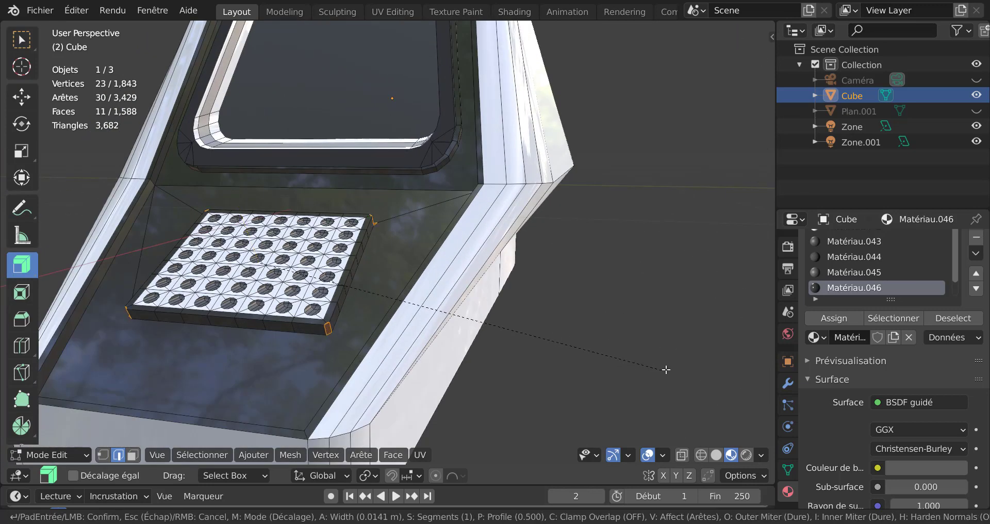
scroll(679, 370, up, 2)
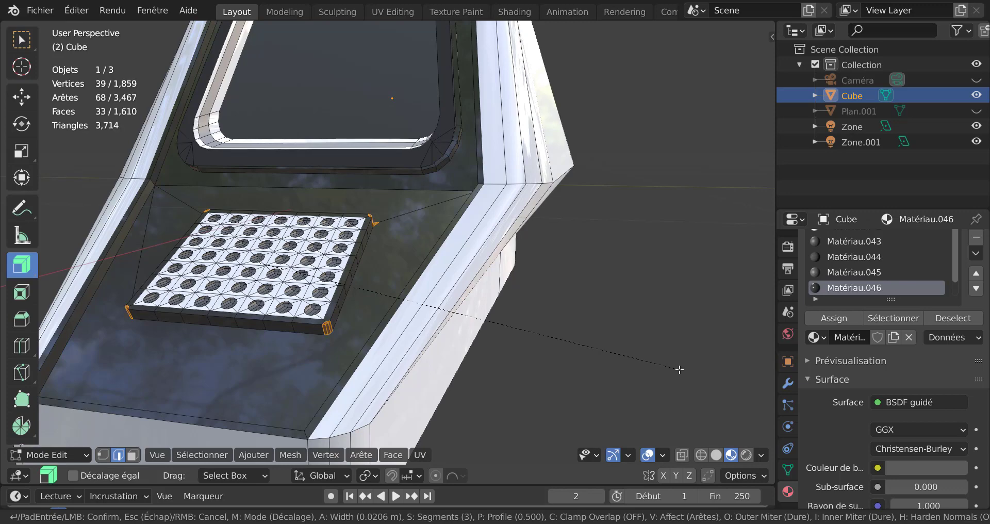
click(680, 369)
- Check the rounded grille corners on the whole cockpit in Object Mode and up close in Edit Mode
key(Tab)
middle_drag(680, 370, 522, 354)
scroll(598, 338, down, 6)
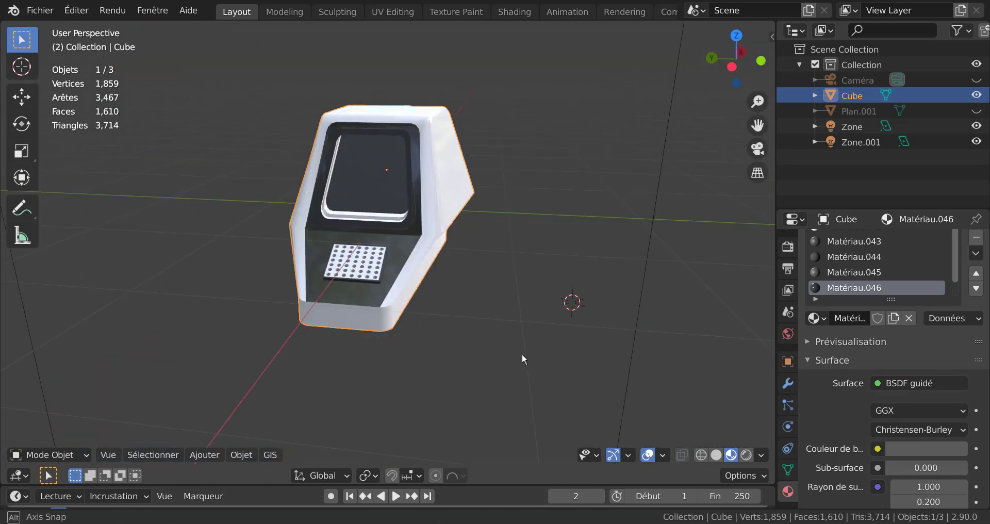
scroll(466, 360, up, 4)
middle_drag(449, 347, 510, 348)
scroll(519, 338, up, 3)
key(Tab)
scroll(520, 341, down, 1)
scroll(511, 350, up, 4)
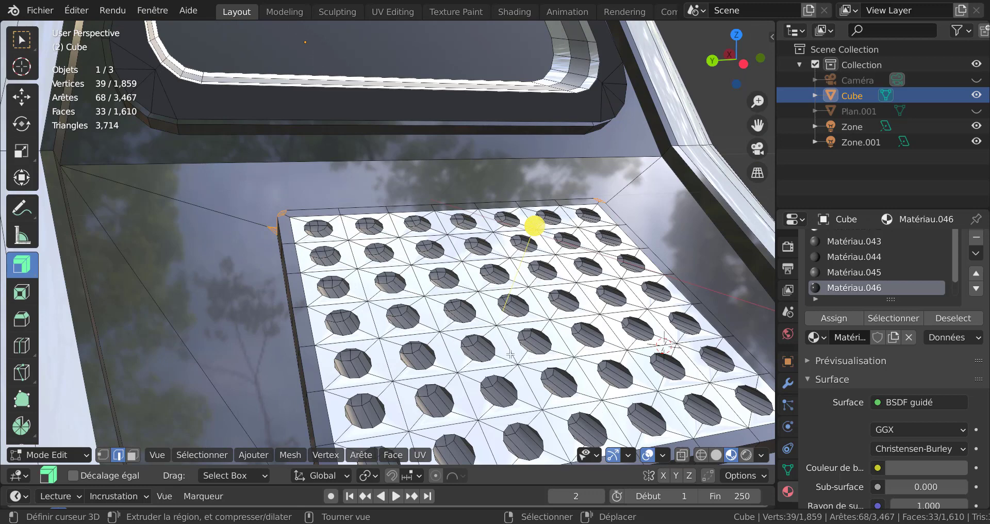
- Try to select the grille's white top faces by selecting all faces that use the material Matériau.042
key(alt+a)
key(3)
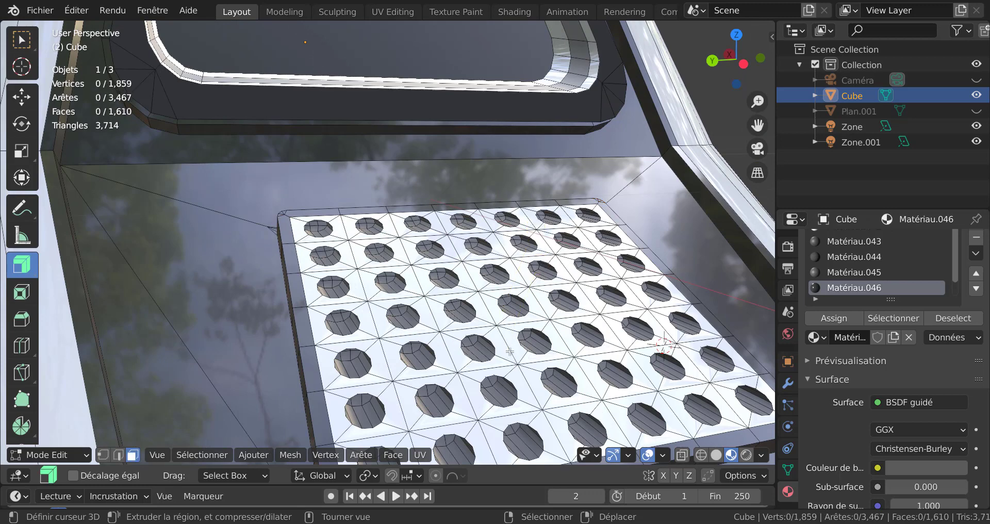
click(527, 264)
scroll(510, 352, down, 5)
middle_drag(510, 352, 475, 330)
scroll(468, 325, up, 4)
scroll(469, 325, up, 2)
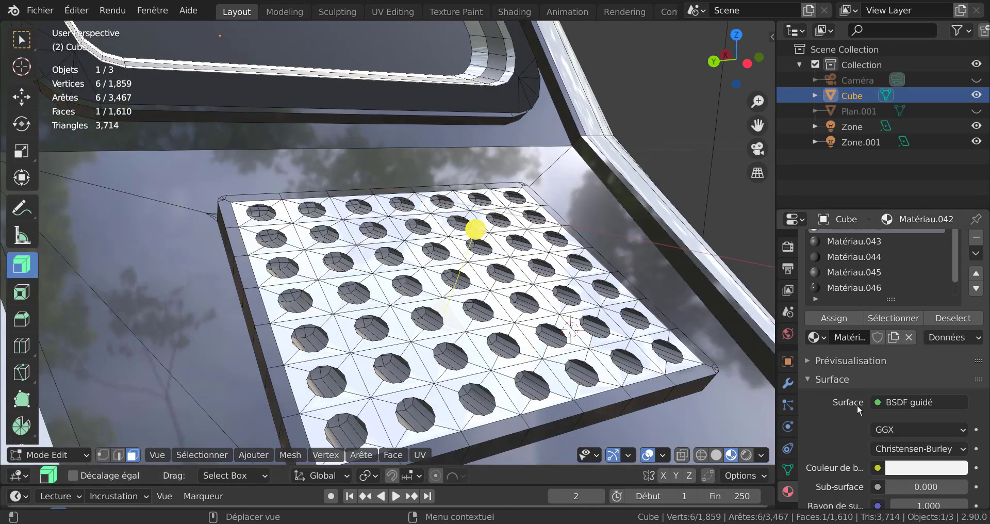
scroll(857, 405, down, 3)
scroll(887, 386, up, 4)
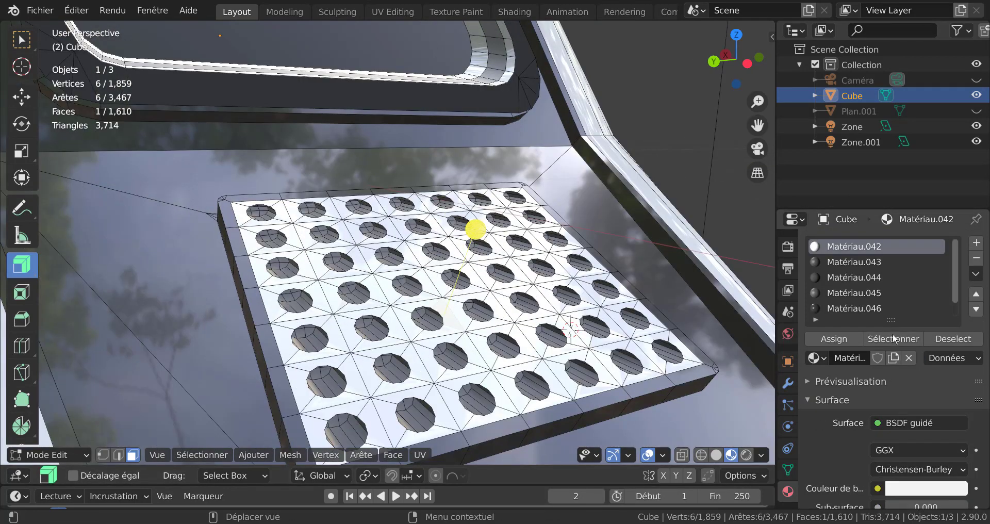
click(881, 336)
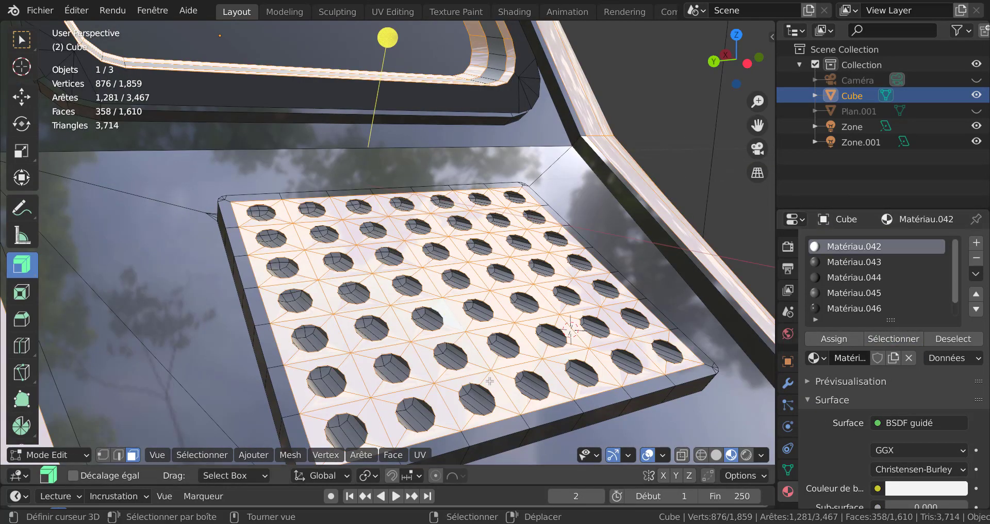
scroll(489, 380, down, 3)
scroll(471, 325, up, 2)
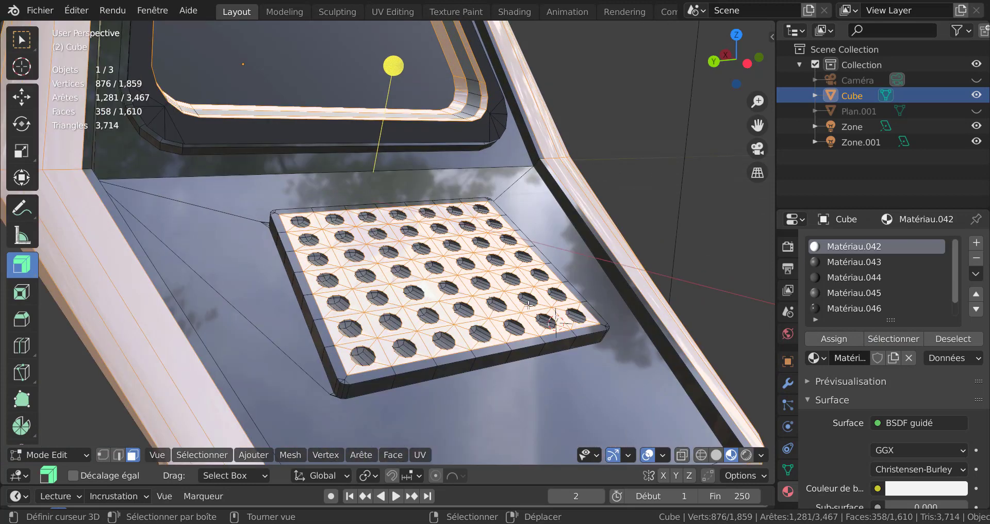
scroll(628, 286, down, 3)
middle_drag(548, 347, 535, 347)
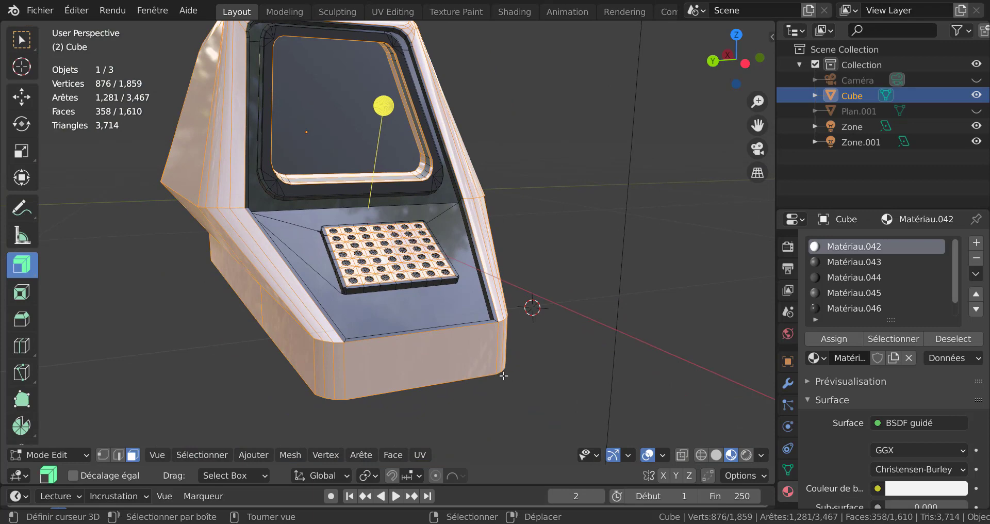
middle_drag(488, 368, 515, 365)
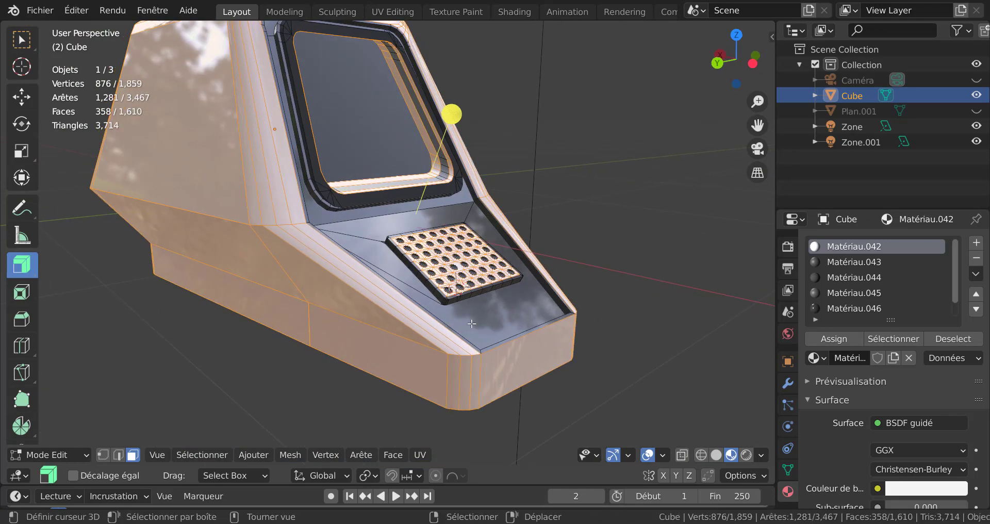
scroll(512, 356, up, 8)
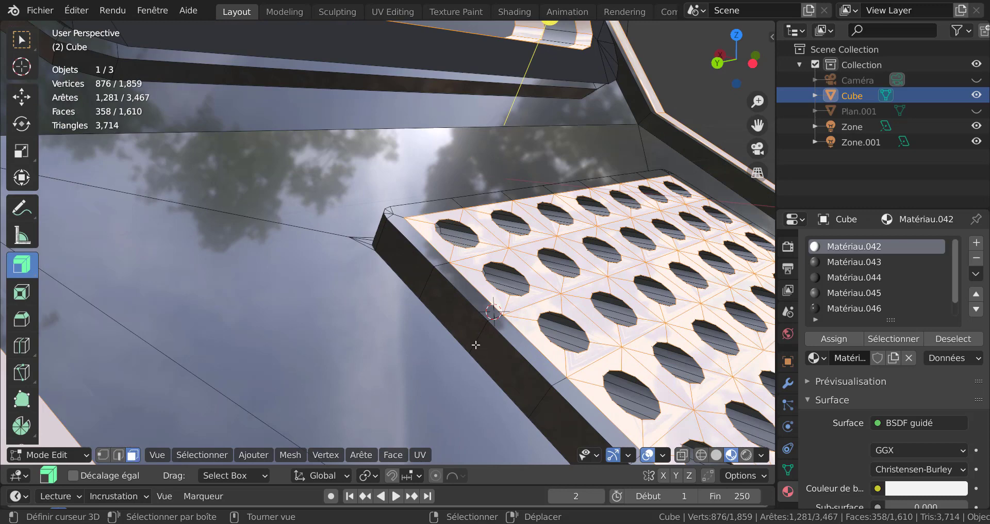
- Select one white top face of the grille and extend the selection to all coplanar faces
click(588, 306)
scroll(584, 314, down, 6)
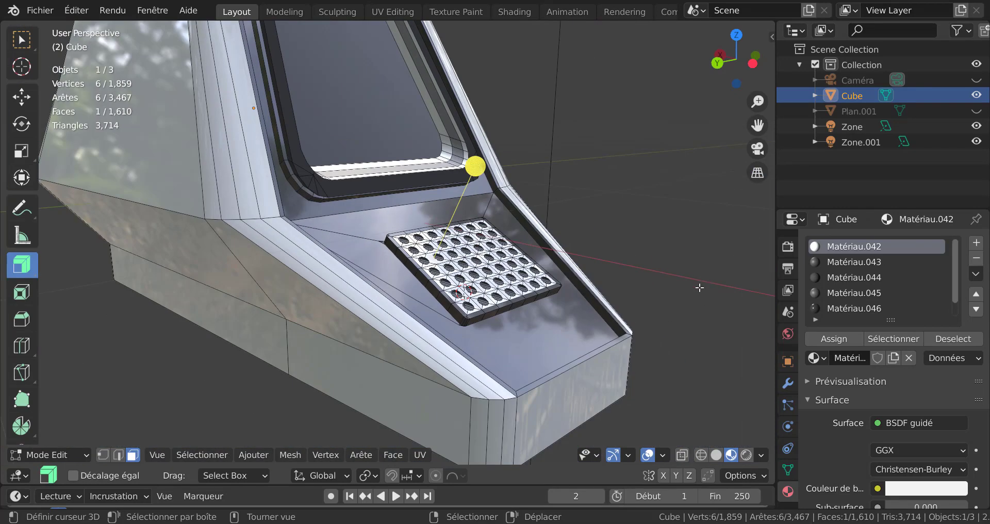
key(q)
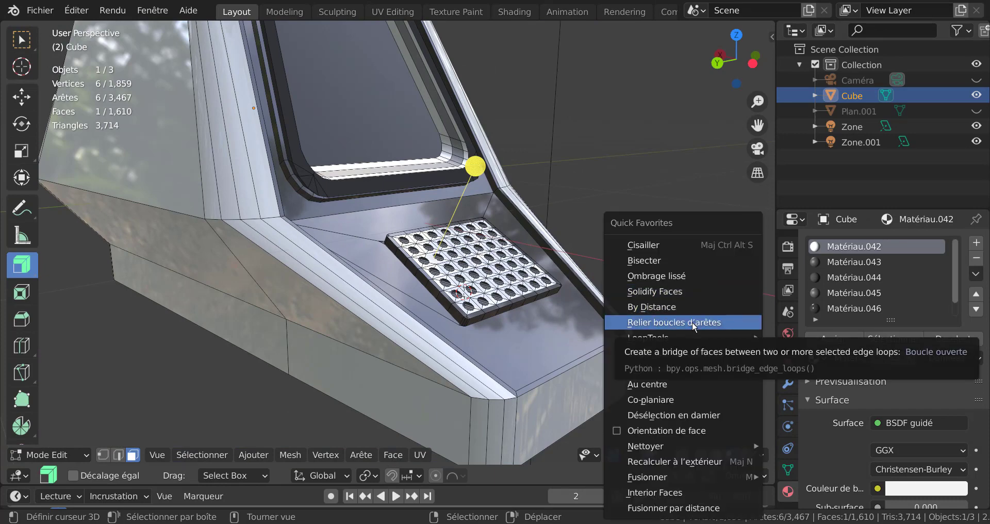
click(683, 399)
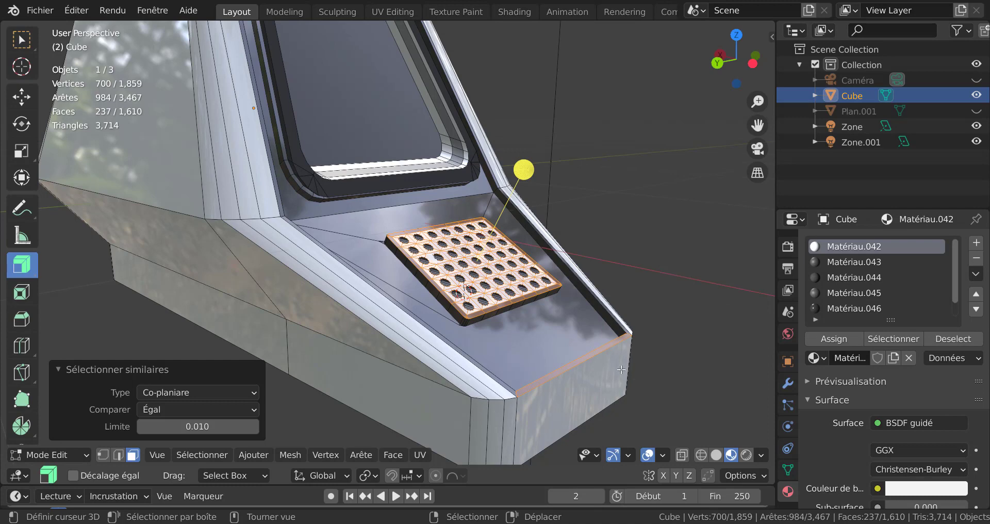
- Deselect the narrow coplanar strip along the front edge of the cockpit panel, keeping the grille faces selected
middle_drag(587, 349, 558, 382)
key(c)
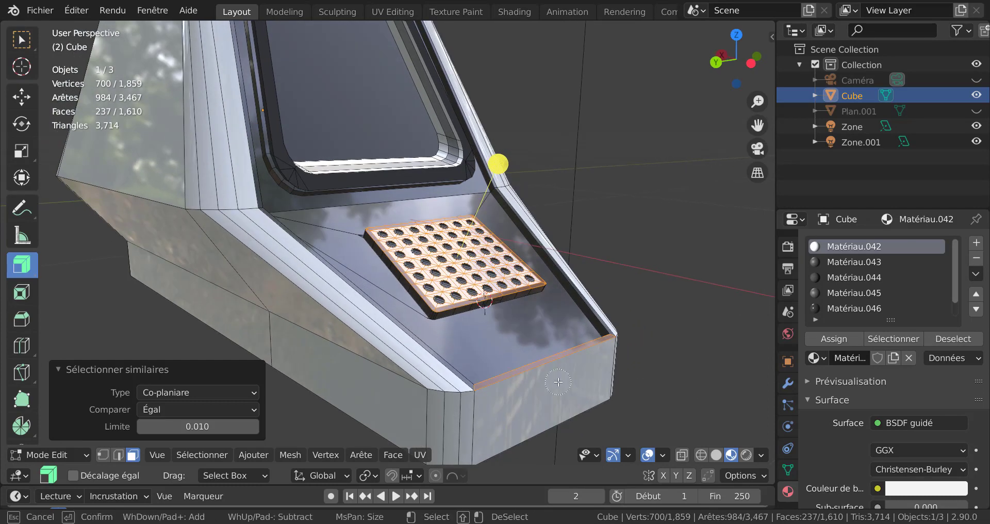
shift+click(500, 392)
key(Escape)
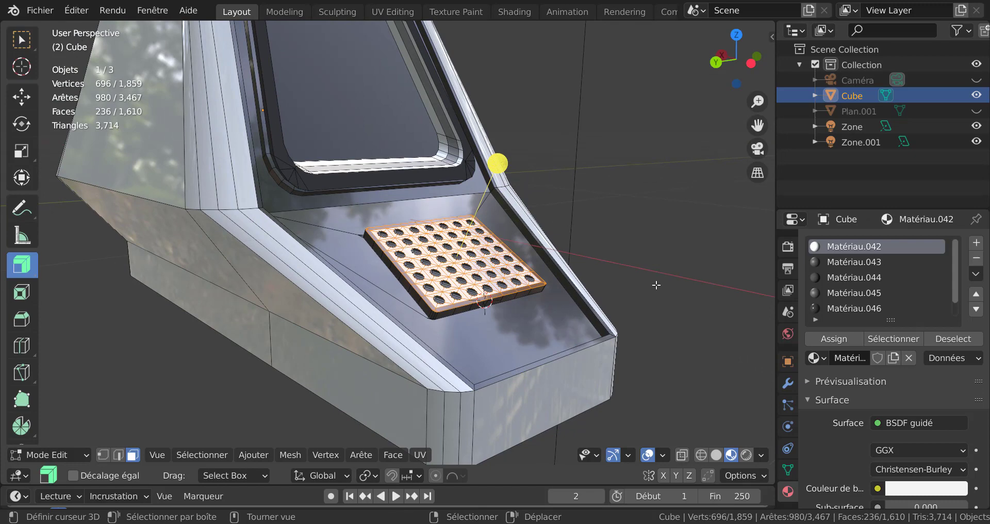
- Show the mesh in solid shading with X-ray and frame the selected grille faces
key(alt+z)
scroll(653, 301, down, 5)
mouse_move(653, 303)
middle_down()
mouse_move(569, 322)
mouse_move(579, 338)
middle_up()
click(716, 456)
middle_drag(590, 394, 552, 361)
key(KP_Decimal)
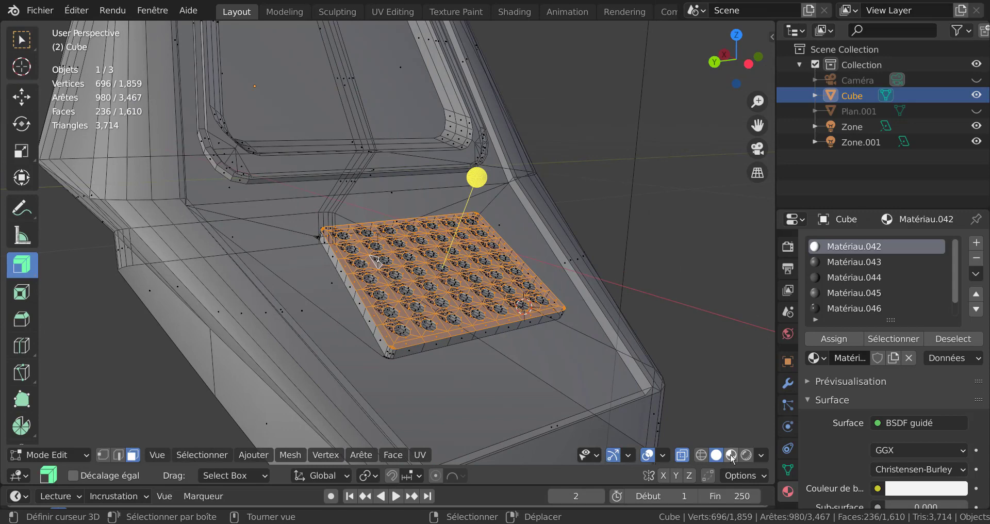
- Deselect the rim faces along the front and left edges of the grille's top surface
scroll(555, 389, up, 2)
shift+middle_drag(519, 405, 509, 382)
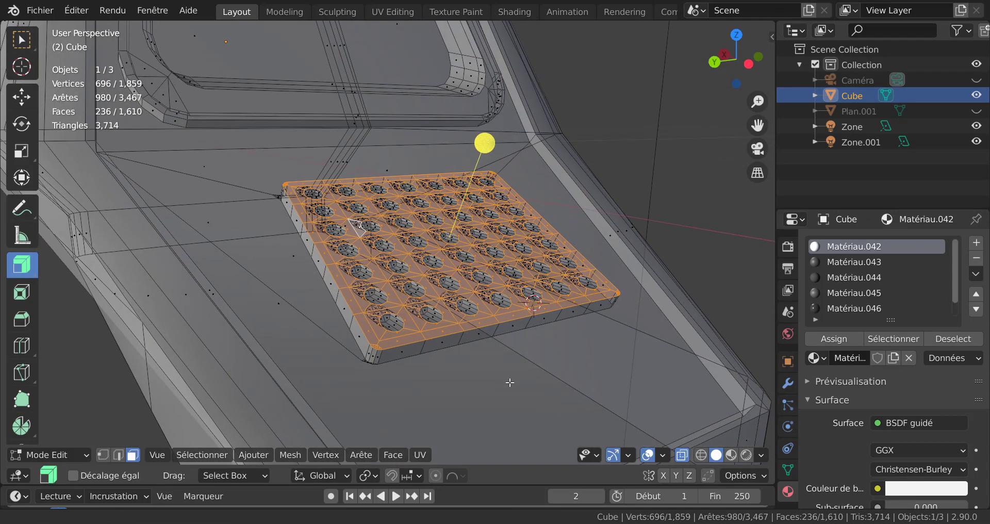
scroll(489, 379, up, 2)
alt+shift+click(466, 392)
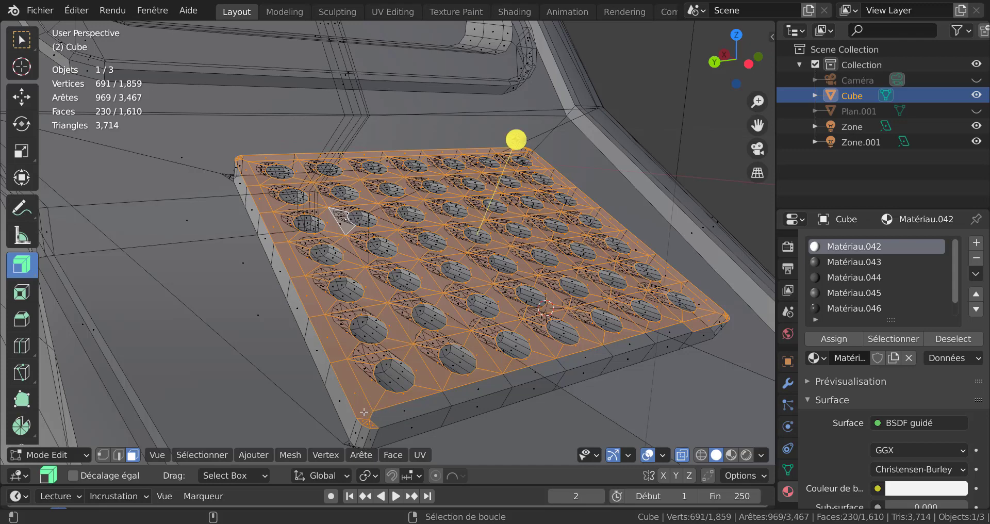
alt+shift+click(338, 366)
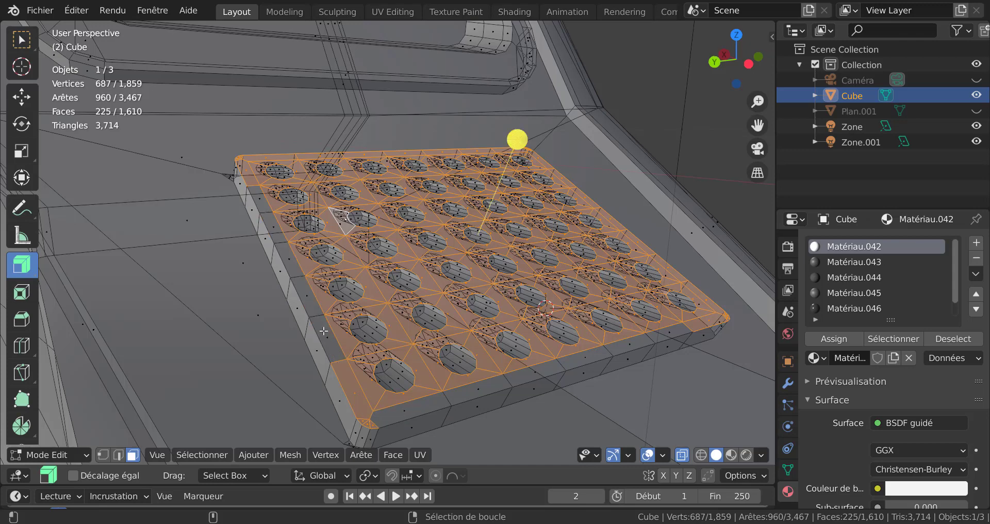
shift+click(344, 384)
shift+click(354, 401)
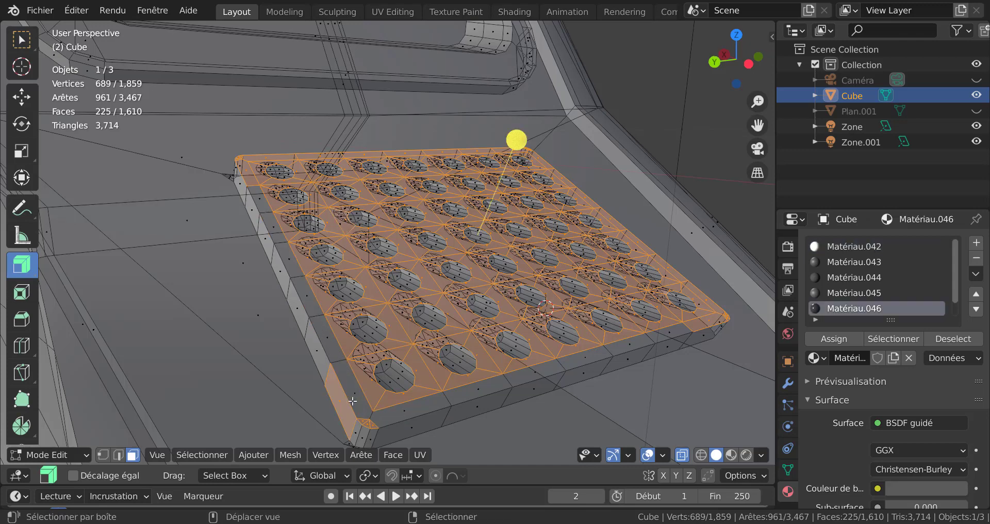
shift+click(348, 405)
- Deselect the small bevel faces at the grille's front left corner and the remaining front rim face with Circle Select
key(c)
scroll(369, 427, up, 4)
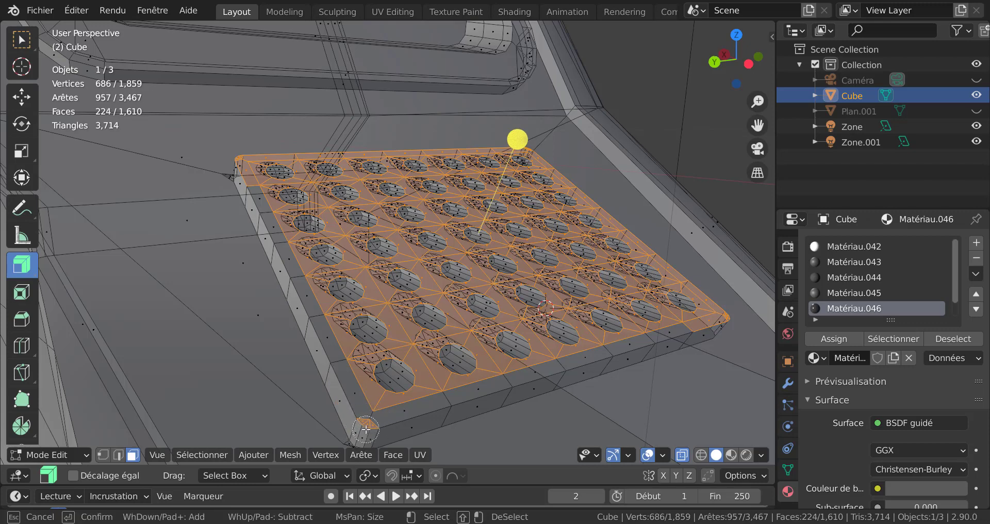
shift+click(366, 429)
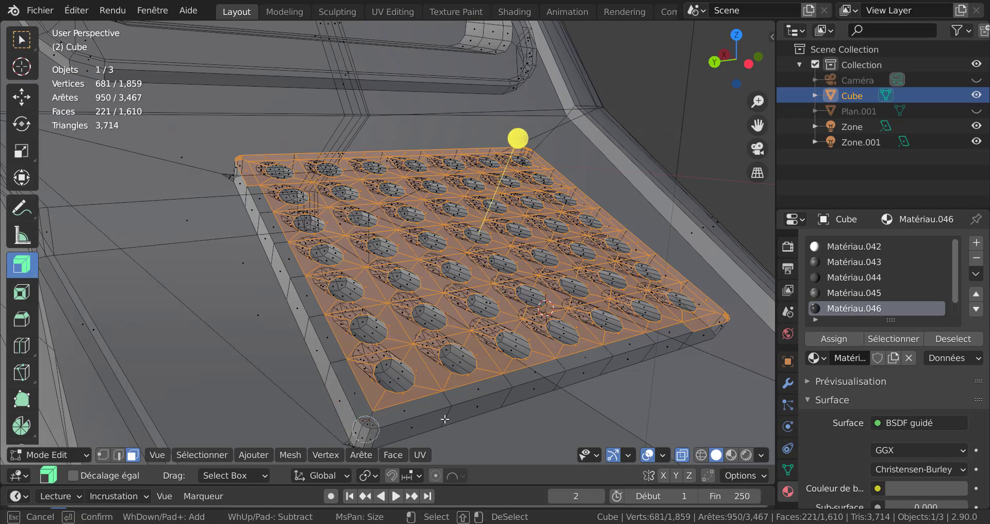
shift+click(711, 334)
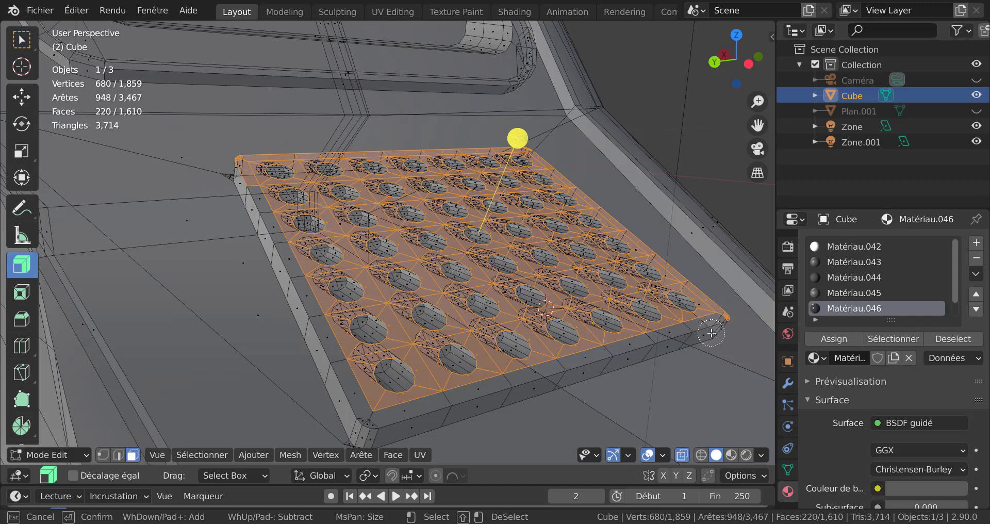
key(Escape)
- Turn off X-ray and deselect the front right corner faces and right-hand rim faces of the grille with Circle Select
key(alt+z)
middle_drag(656, 382, 625, 379)
key(c)
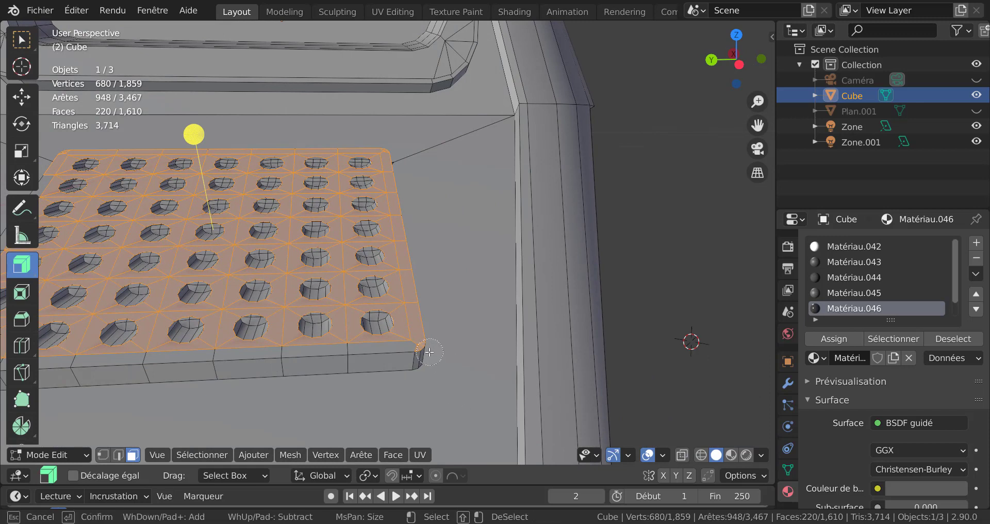
shift+drag(430, 353, 437, 333)
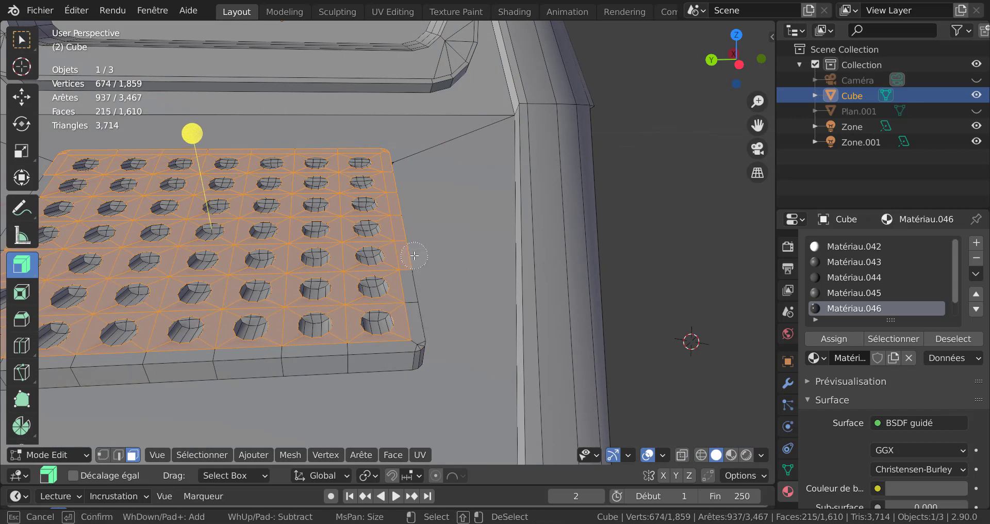
shift+click(414, 256)
shift+drag(406, 178, 413, 221)
key(Escape)
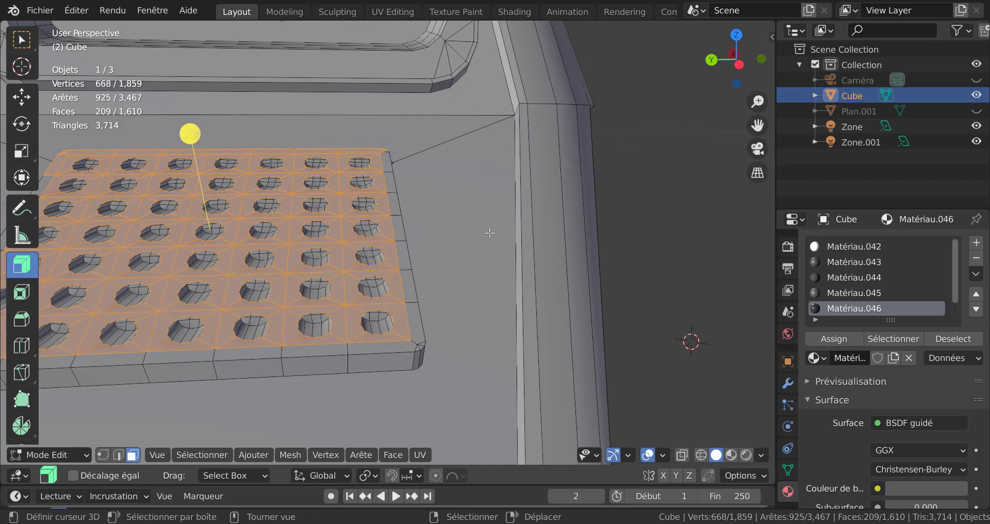
- Deselect the rim faces along the back edge of the grille's top surface with Circle Select
mouse_move(489, 232)
middle_down()
mouse_move(551, 307)
mouse_move(553, 297)
middle_up()
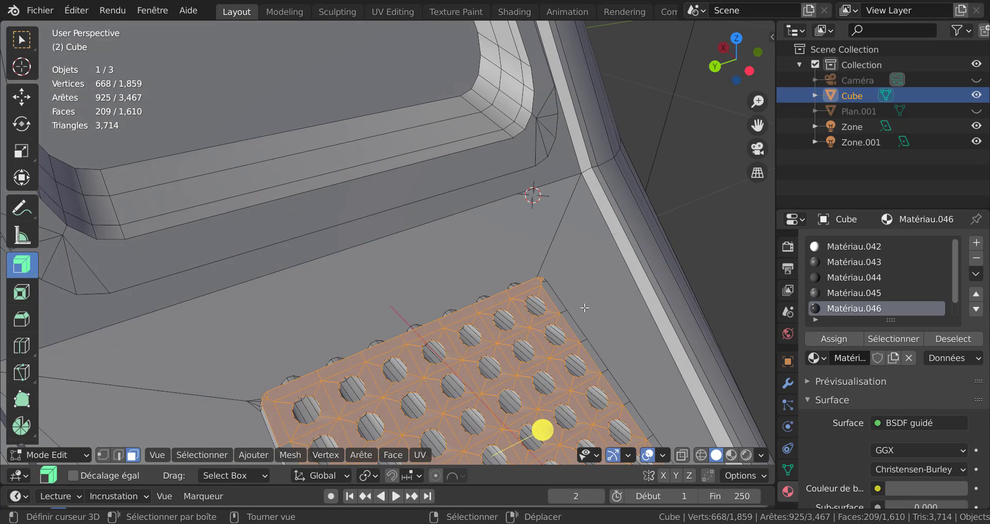
key(c)
mouse_move(544, 269)
shift+mouse_down()
mouse_move(276, 378)
mouse_move(253, 396)
mouse_move(256, 420)
shift+mouse_up()
right_click(257, 420)
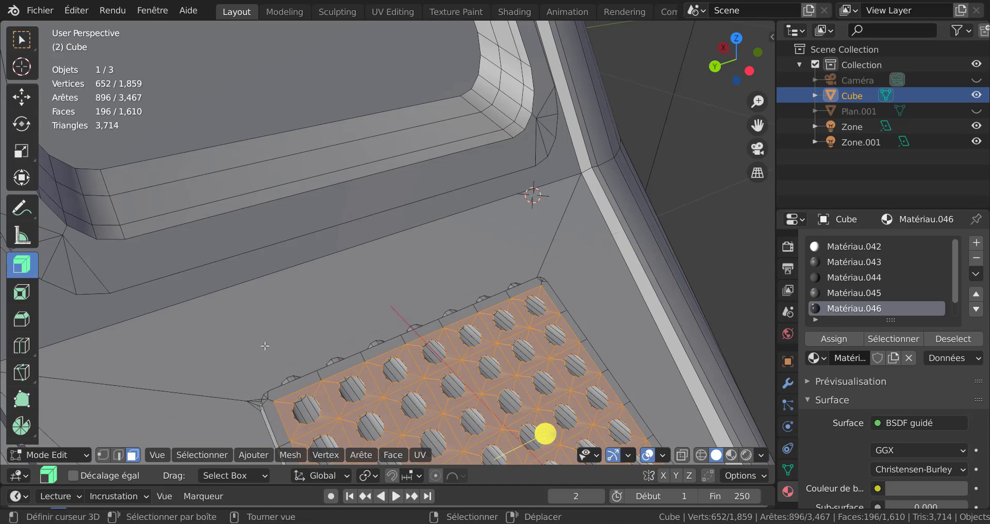
- Set the transform pivot to individual origins and inset the selected perforated faces individually by 0.002535 m
middle_drag(257, 420, 297, 361)
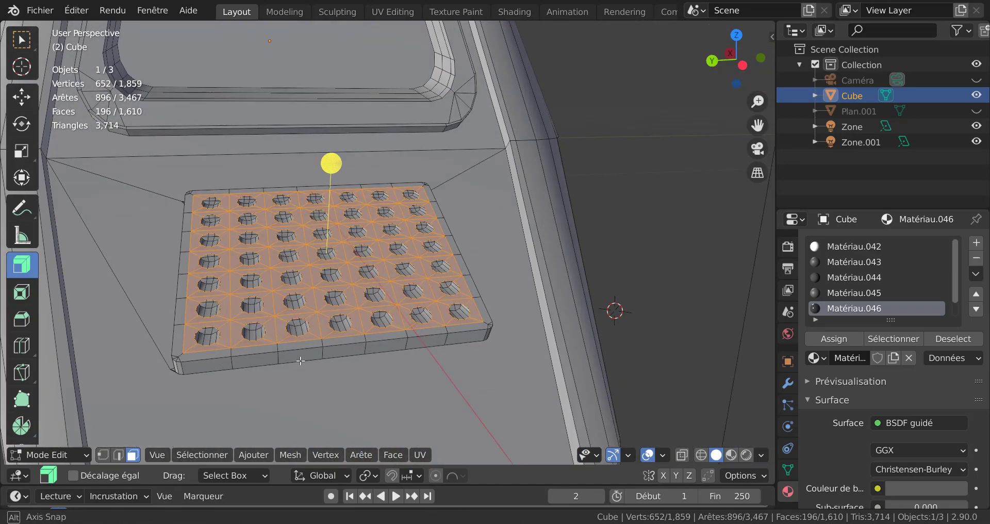
scroll(330, 330, up, 5)
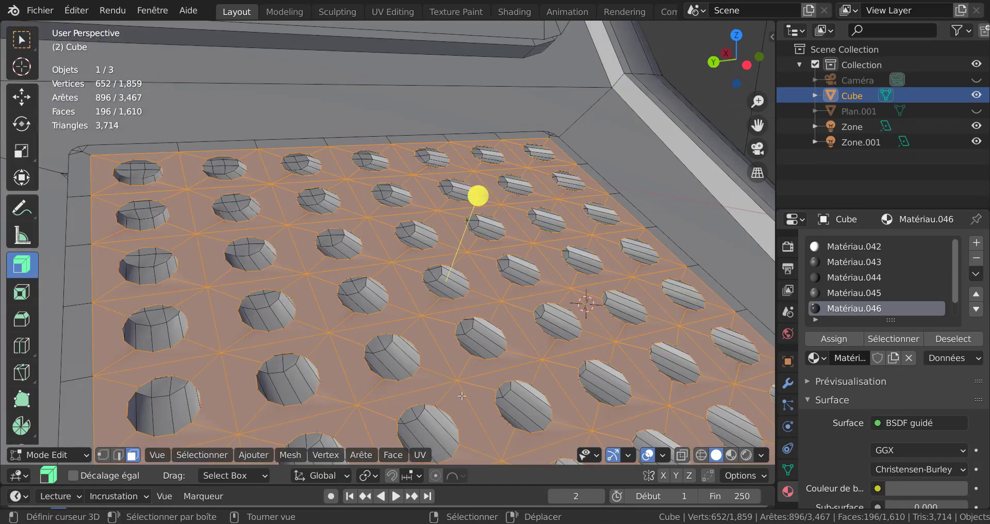
scroll(468, 401, down, 5)
scroll(512, 418, up, 2)
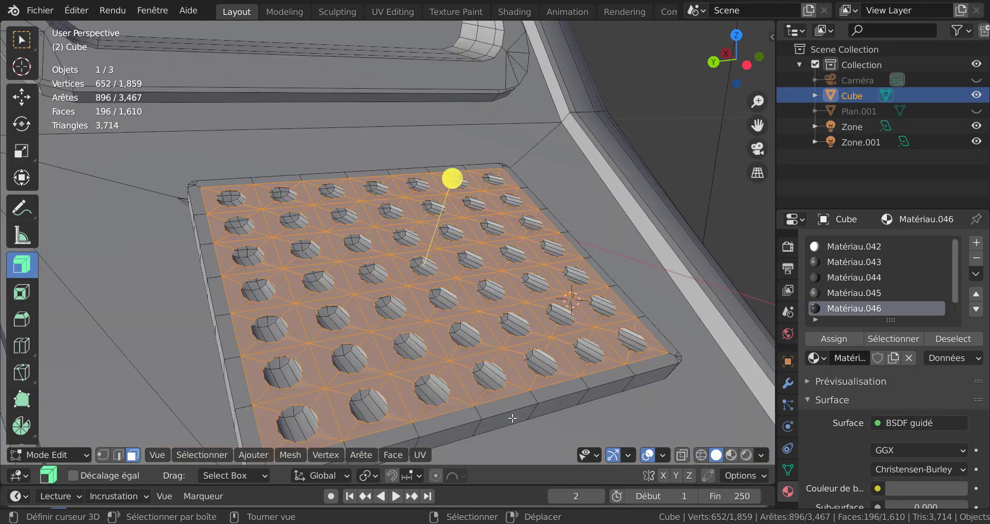
click(369, 476)
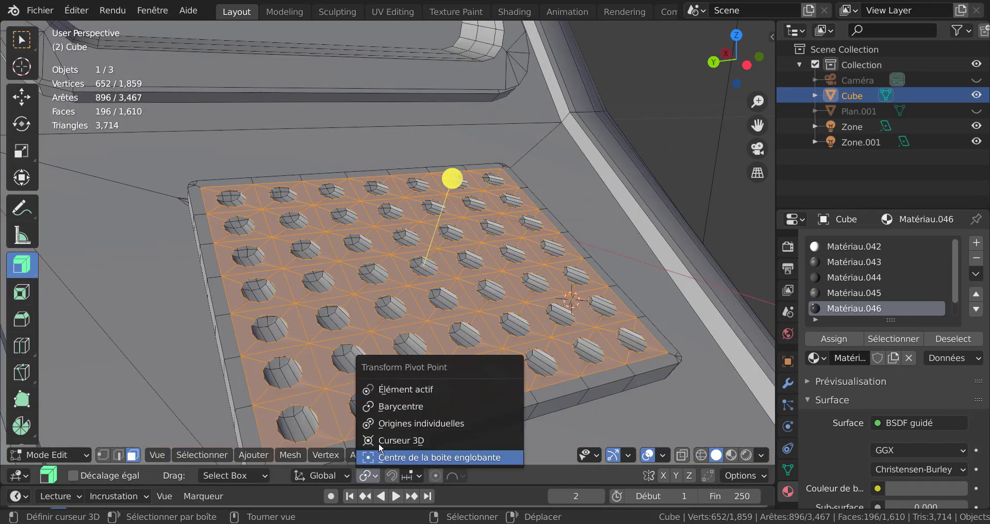
click(419, 423)
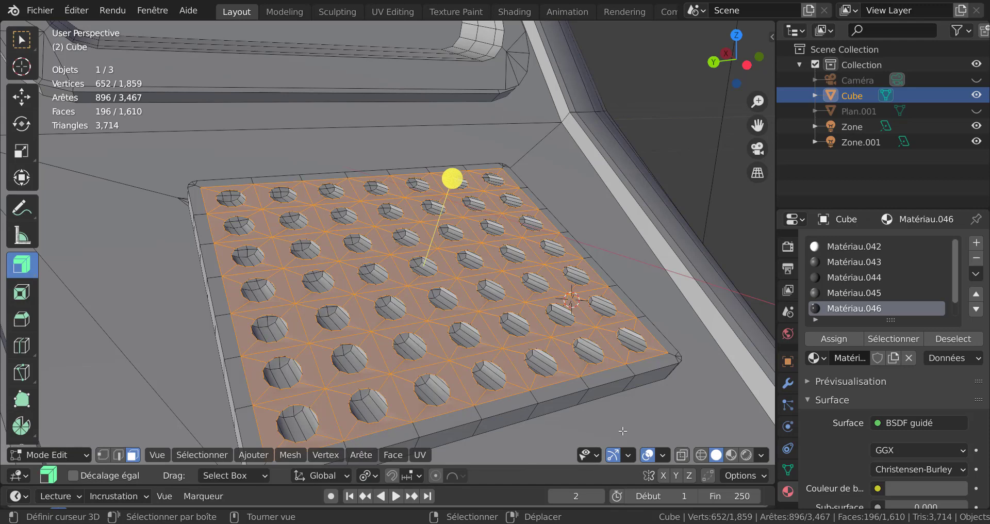
key(i)
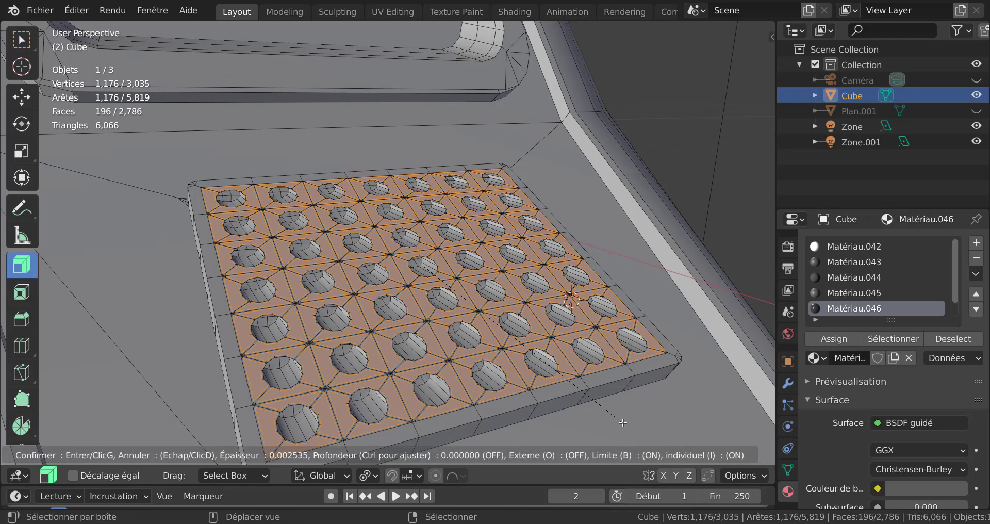
click(623, 423)
- Extrude the inset grille faces slightly outward and view the result in Object Mode
middle_drag(453, 177, 588, 148)
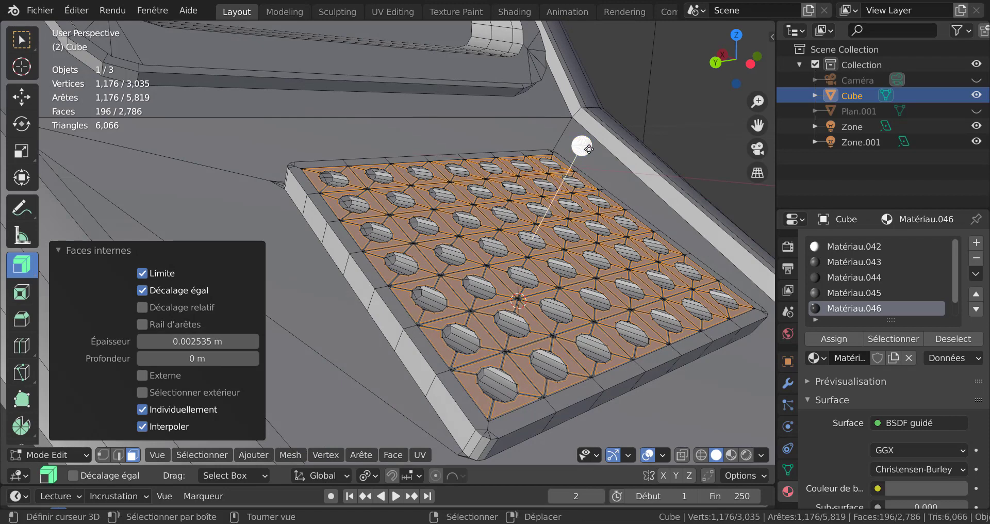
drag(590, 148, 593, 146)
key(Tab)
scroll(590, 253, down, 4)
middle_drag(590, 253, 469, 310)
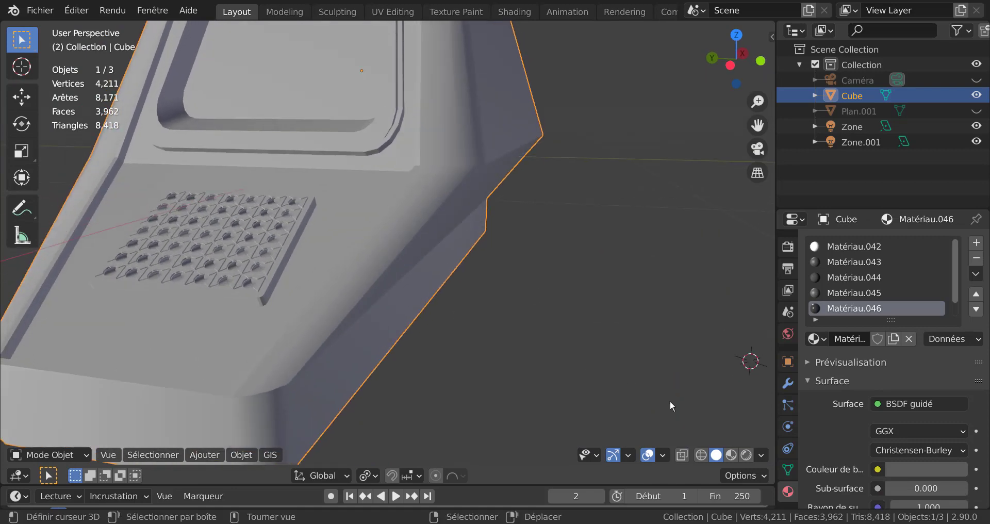
- Show the spaceship in material preview and examine the grille's surface up close
click(731, 454)
mouse_move(626, 343)
middle_down()
mouse_move(654, 345)
mouse_move(613, 335)
mouse_move(623, 335)
middle_up()
scroll(654, 340, up, 3)
scroll(632, 338, down, 5)
scroll(554, 298, up, 5)
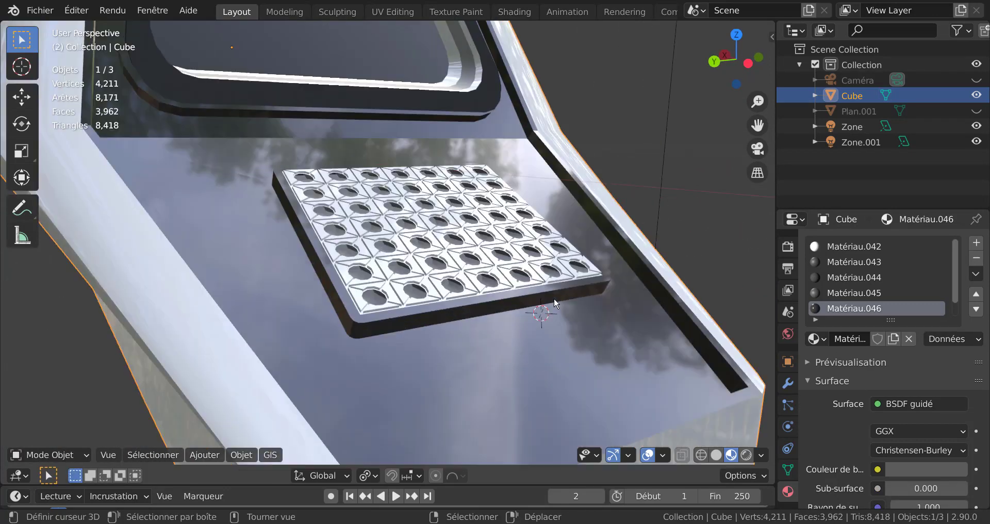
- Return to Edit Mode and undo the outward extrusion of the inset grille faces
key(Tab)
scroll(496, 278, up, 1)
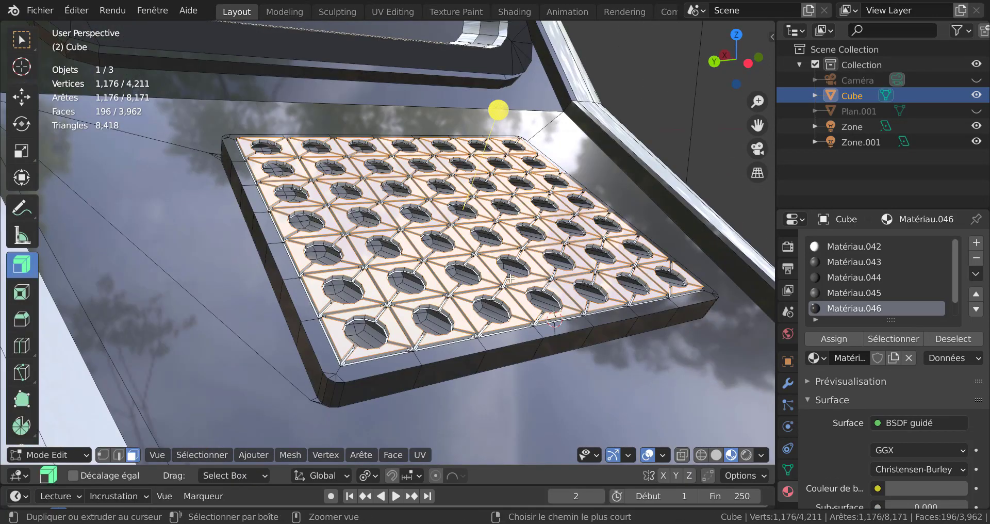
key(Tab)
key(Tab)
key(ctrl+z)
key(ctrl+z)
key(ctrl+z)
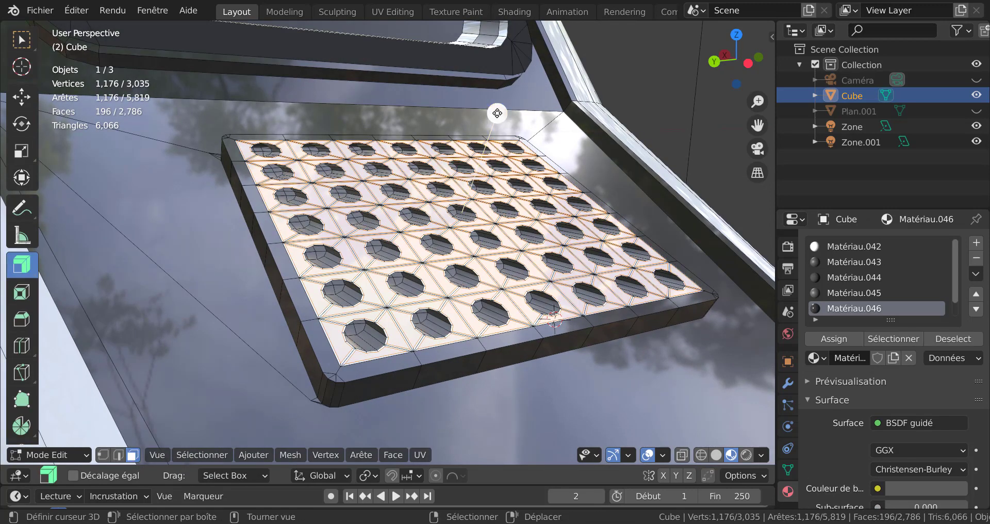
- Extrude the inset grille faces inward with an offset of about -0.0086 and inspect them in Object Mode
drag(497, 114, 499, 118)
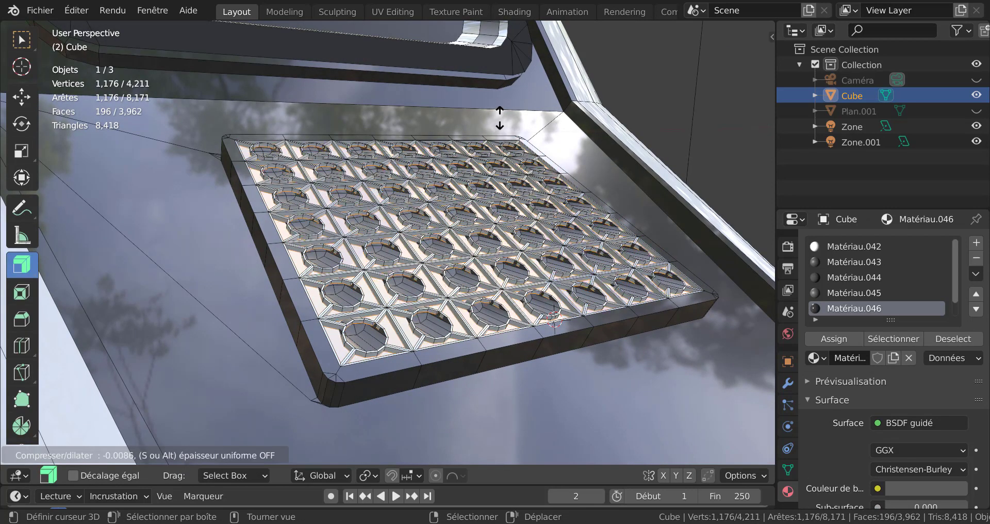
key(Tab)
scroll(495, 207, down, 6)
middle_drag(508, 258, 537, 270)
scroll(477, 260, up, 4)
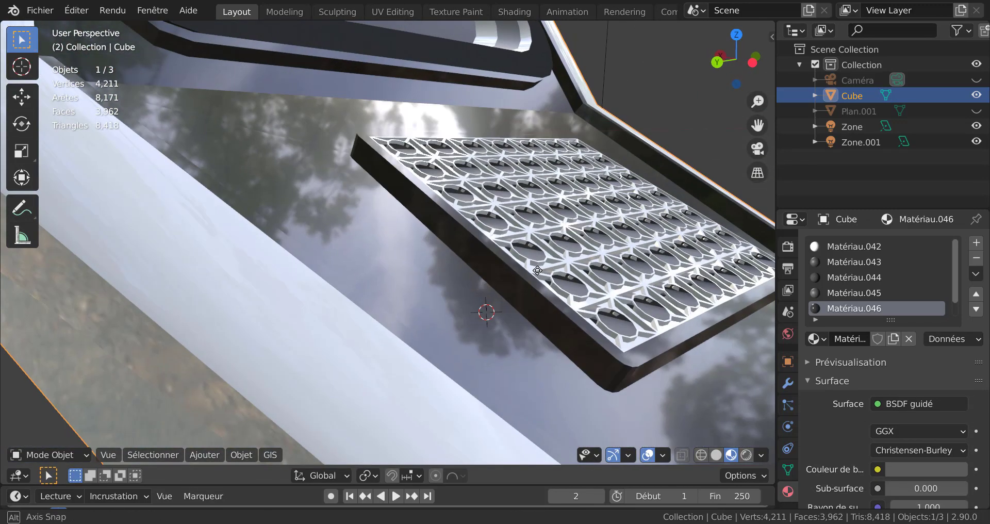
scroll(538, 271, down, 5)
- Return to Edit Mode and undo the inward extrusion, the inset and the recent rim deselections
key(Tab)
scroll(541, 270, up, 4)
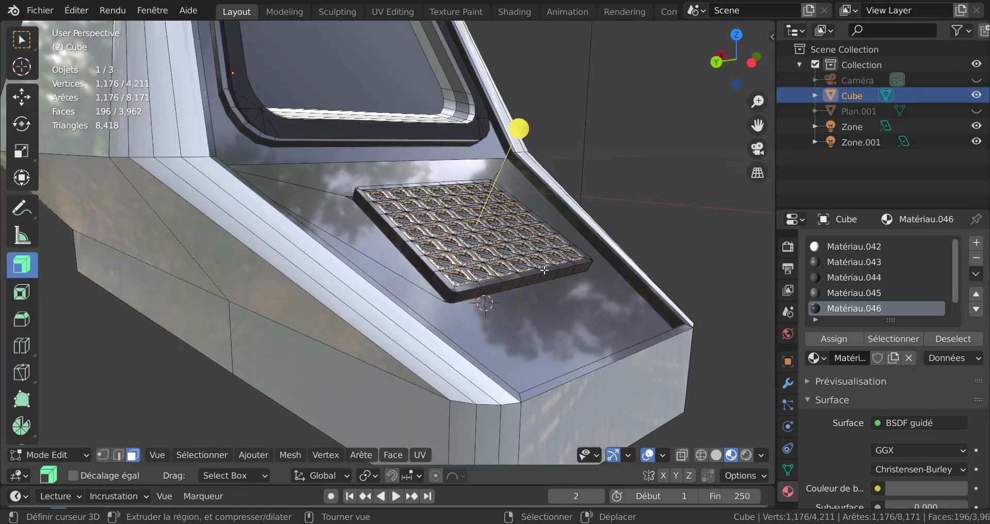
key(ctrl+z)
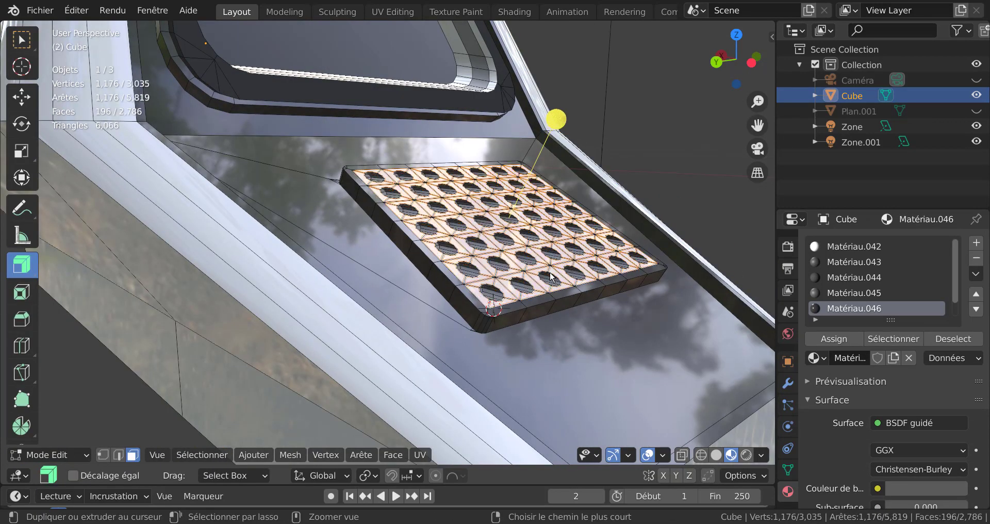
key(ctrl+z)
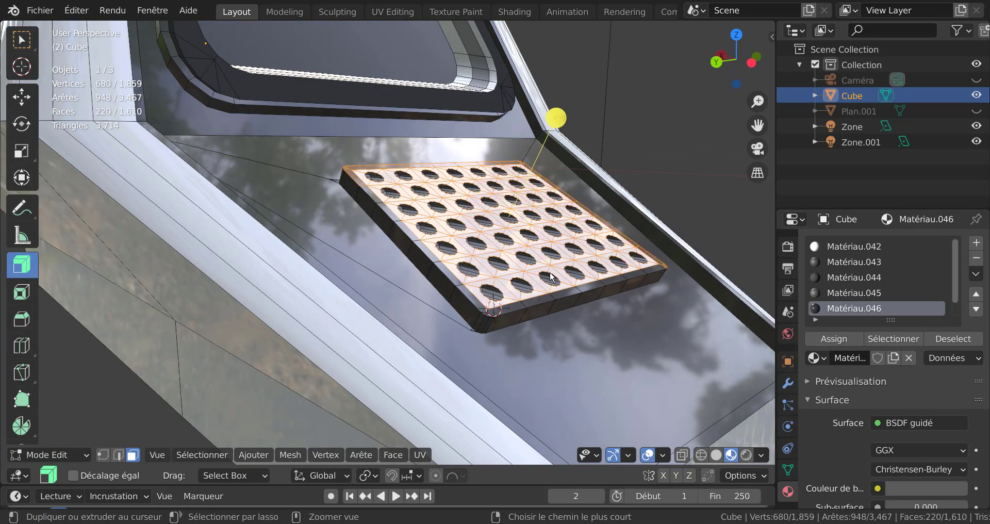
middle_drag(562, 309, 525, 319)
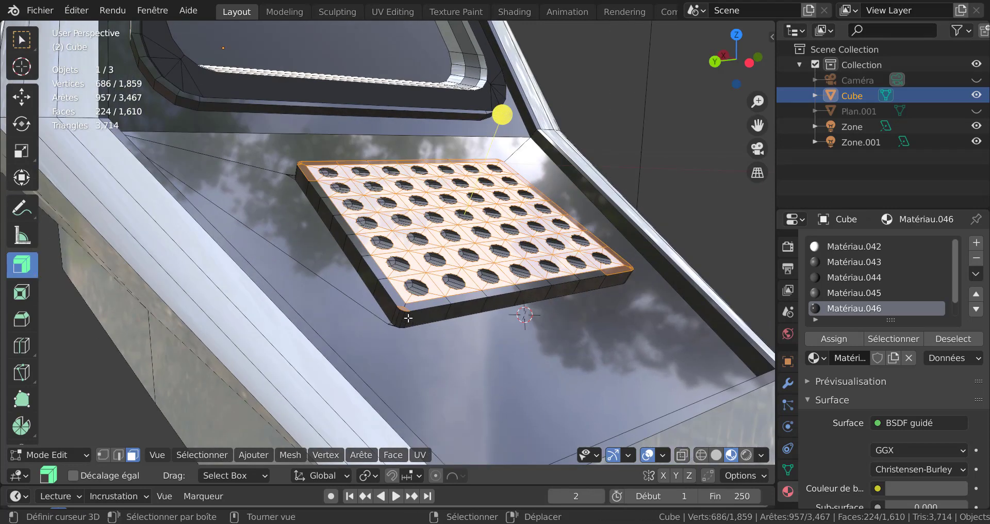
- Deselect the grille's front corner faces and right-hand rim faces with Circle Select
key(c)
mouse_move(403, 316)
middle_down()
mouse_move(634, 275)
mouse_move(643, 313)
middle_up()
key(Escape)
middle_drag(596, 333, 513, 336)
key(c)
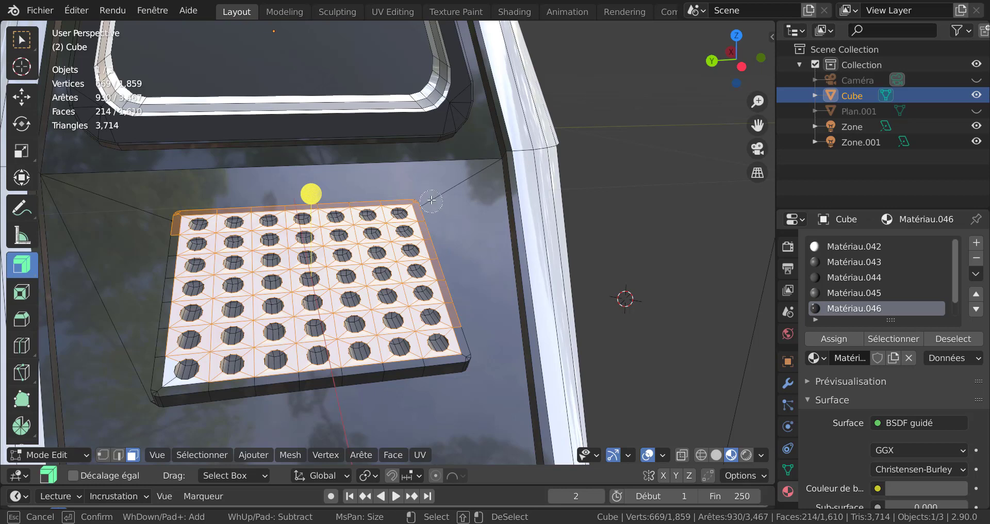
middle_drag(424, 197, 469, 312)
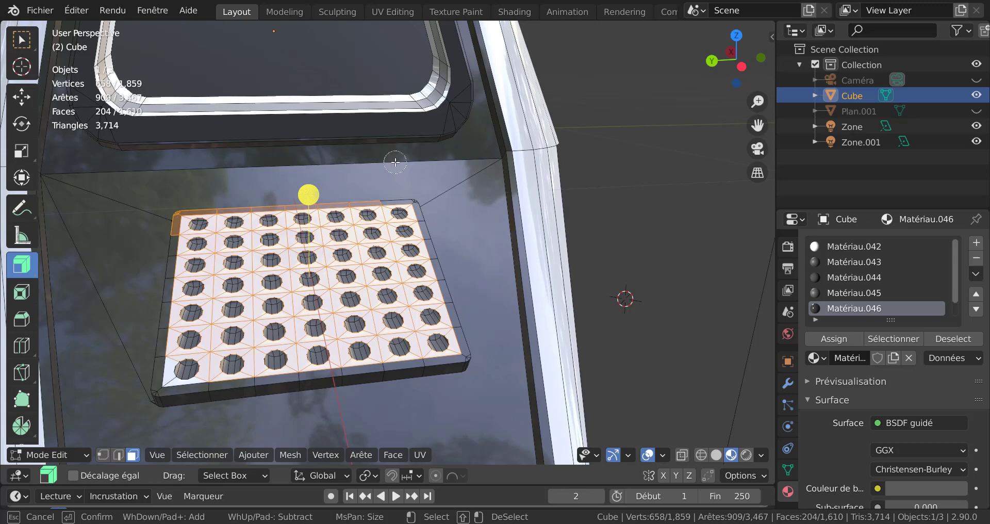
key(Escape)
- Deselect the back rim and back left corner faces of the grille with Circle Select
mouse_move(395, 162)
middle_down()
mouse_move(451, 185)
mouse_move(472, 181)
mouse_move(519, 207)
mouse_move(410, 258)
mouse_move(406, 276)
middle_up()
key(c)
key(Escape)
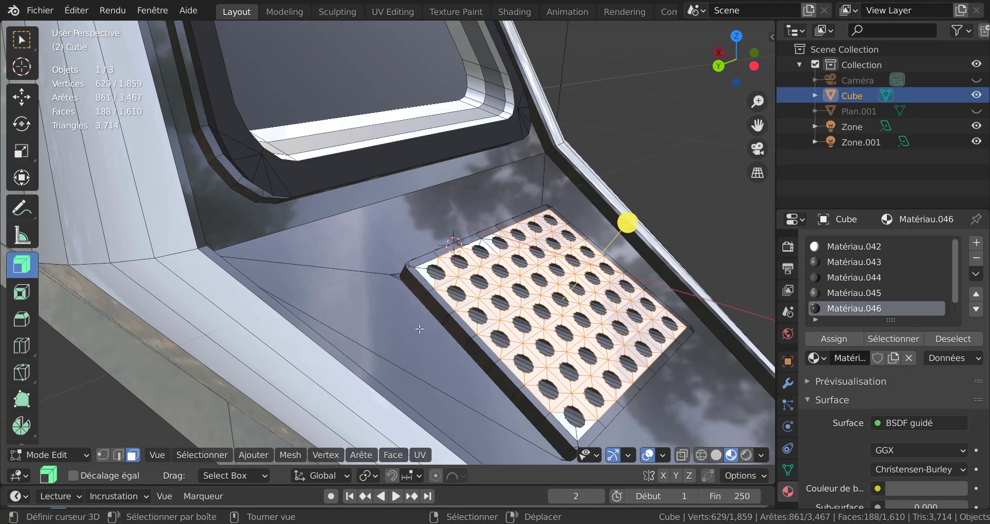
- Add the missing perforated faces along the grille's back row to the selection
scroll(420, 329, up, 2)
shift+right_click(478, 320)
shift+right_click(501, 288)
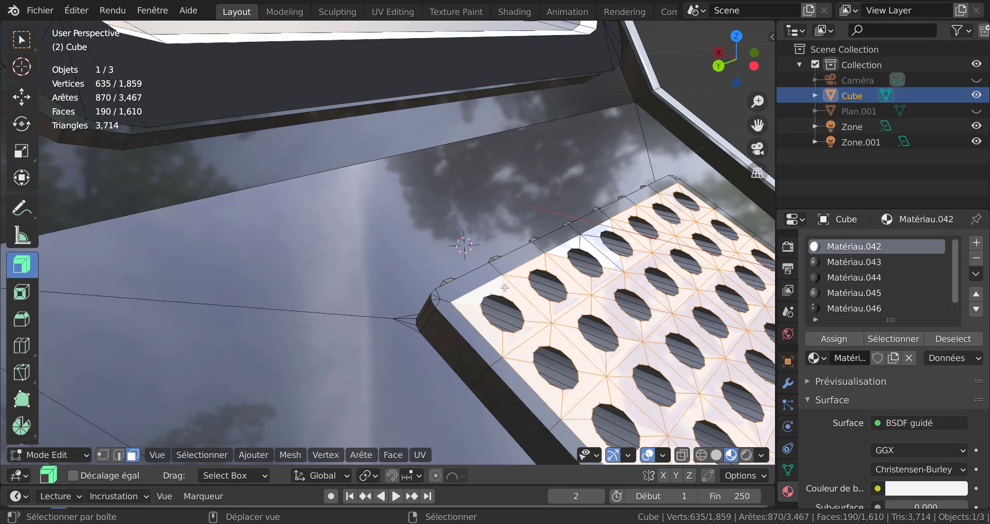
shift+right_click(572, 245)
shift+right_click(589, 246)
shift+right_click(595, 238)
shift+right_click(599, 231)
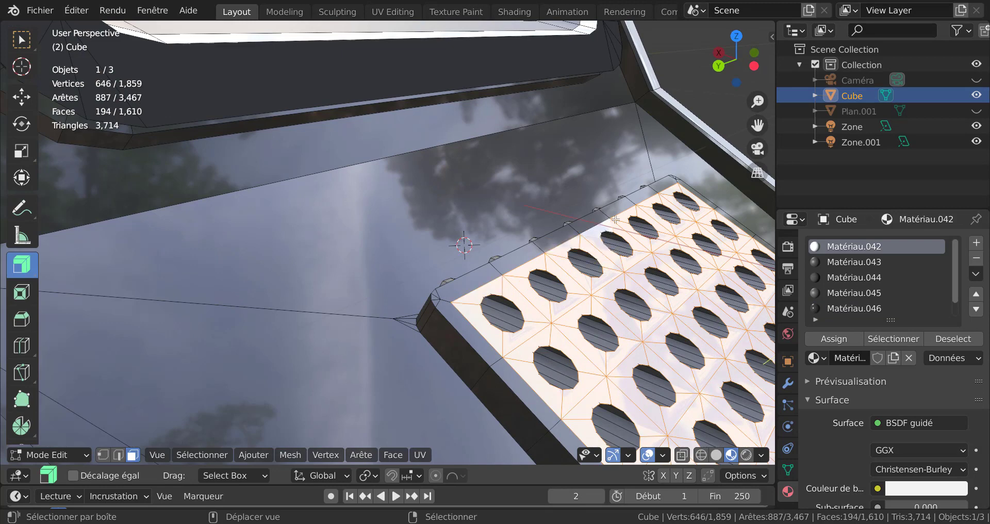
shift+right_click(610, 221)
middle_drag(611, 220, 583, 242)
scroll(583, 242, up, 4)
shift+right_click(612, 258)
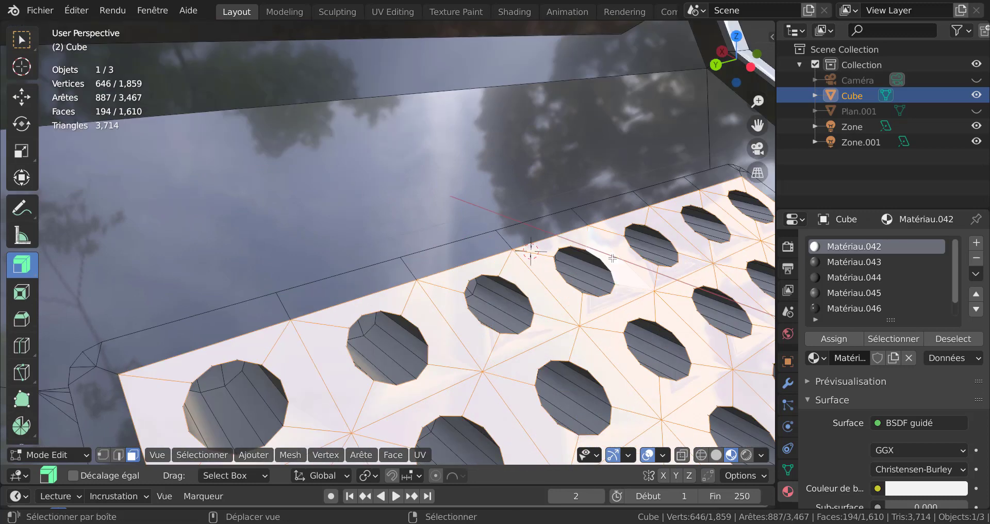
- Try to extrude the selected perforated faces outward by 0.016 m and scale them
scroll(613, 258, down, 7)
middle_drag(630, 240, 647, 238)
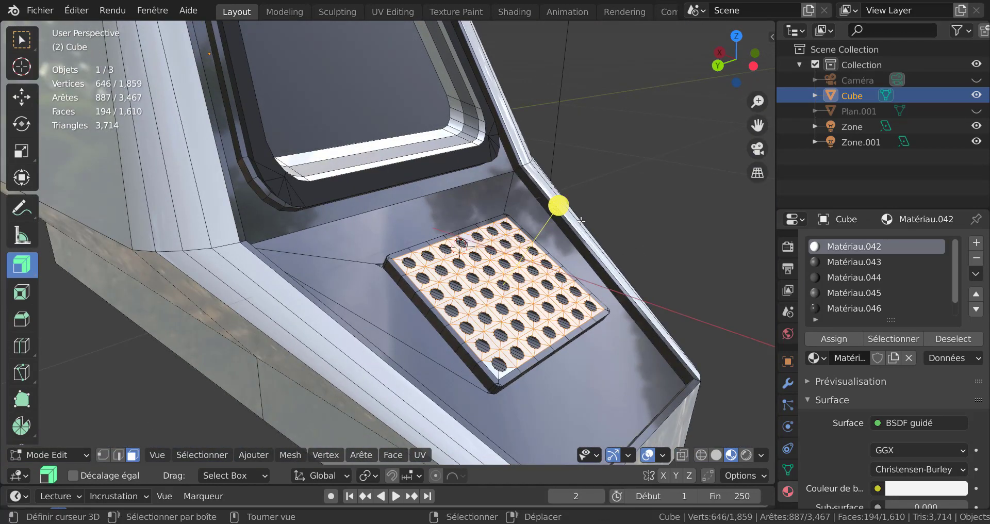
drag(559, 208, 561, 203)
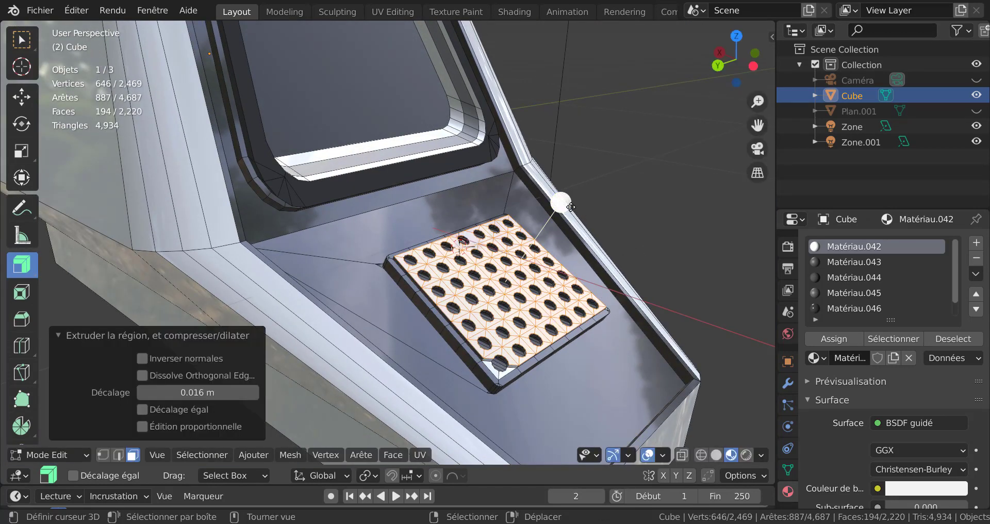
key(s)
key(Escape)
key(ctrl+z)
key(ctrl+z)
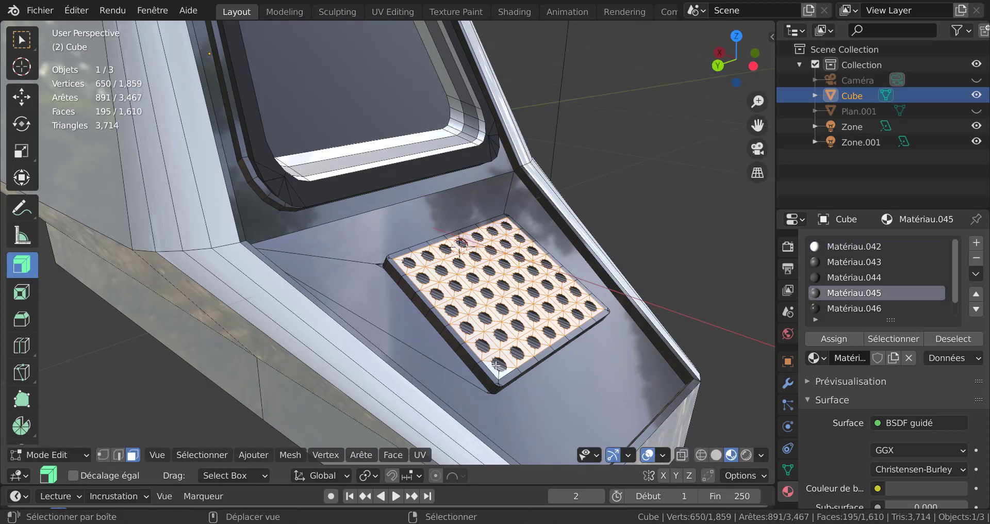
- Correct the selection at the grille's front left corner so it includes the missing perforated top faces
shift+click(503, 373)
scroll(508, 387, up, 2)
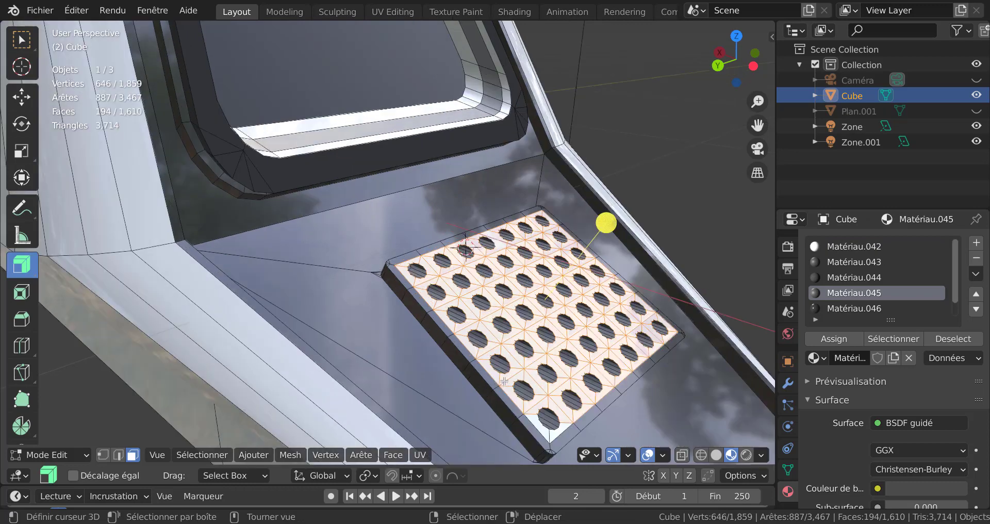
shift+click(559, 435)
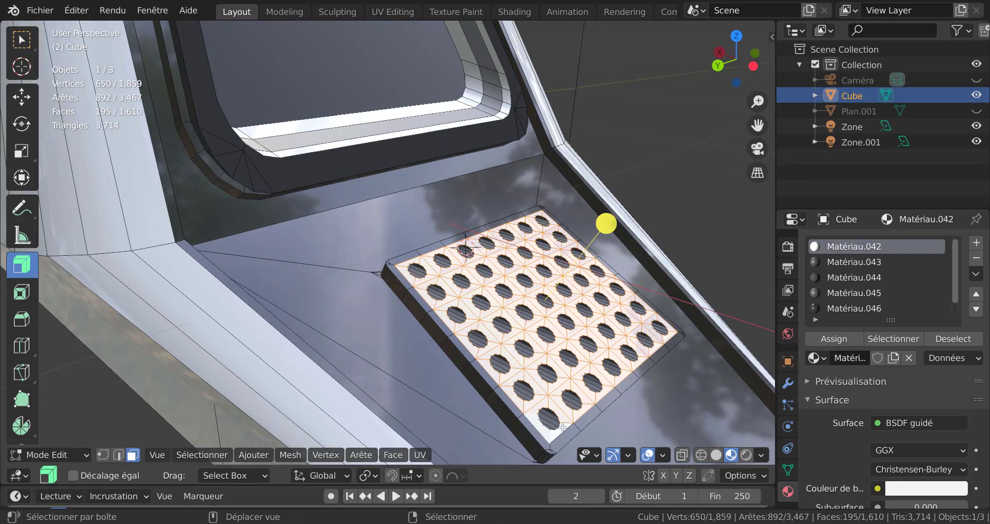
shift+click(562, 427)
- Inset the selected perforated faces individually by 0.005387 m and extrude them slightly outward
key(i)
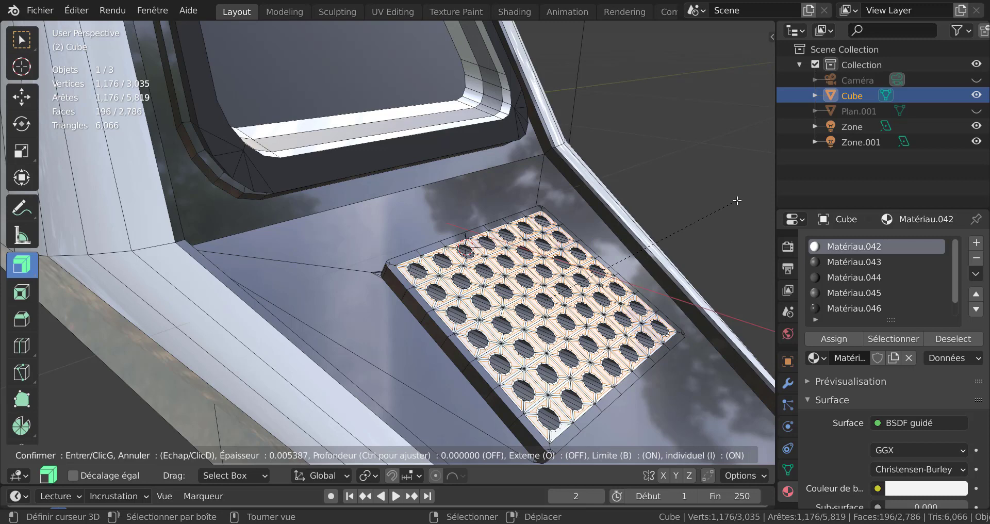
click(738, 201)
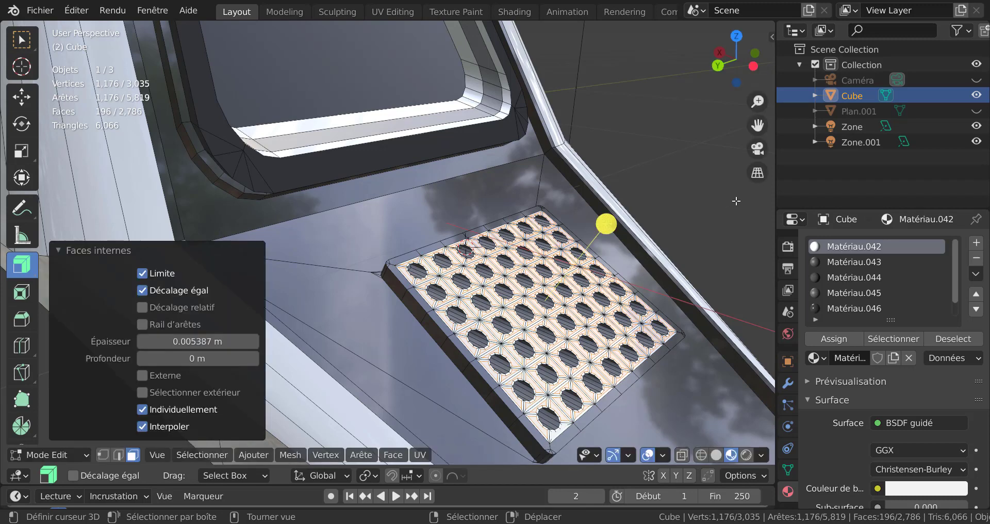
drag(607, 222, 615, 213)
- Leave Edit Mode and examine the raised grille pattern on the spaceship in rendered shading
key(Tab)
scroll(624, 218, down, 4)
middle_drag(624, 219, 556, 237)
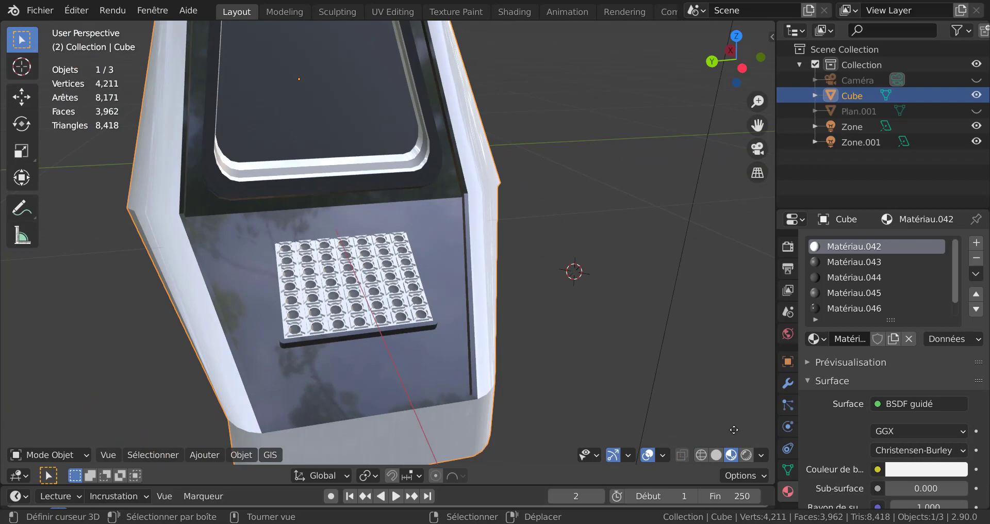
click(746, 454)
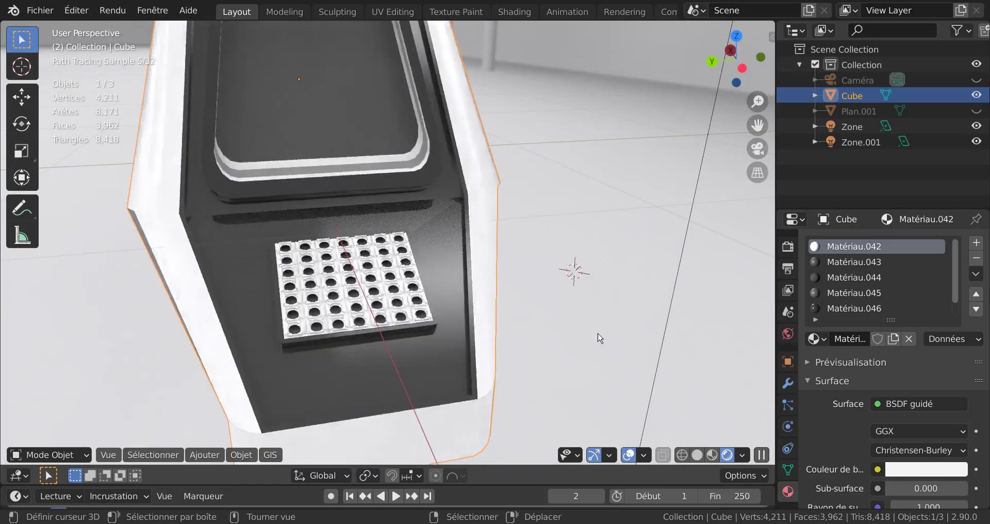
mouse_move(599, 338)
middle_down()
mouse_move(541, 333)
mouse_move(621, 287)
middle_up()
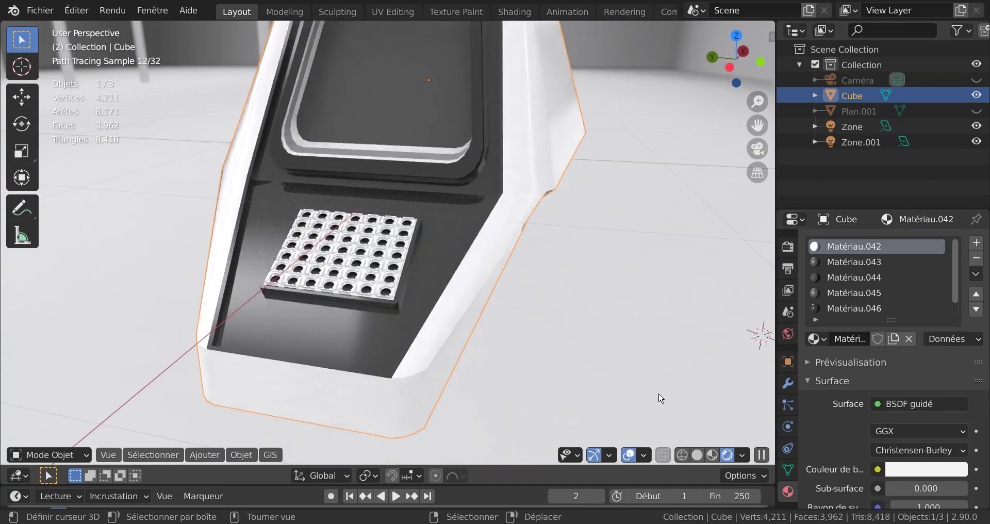
- Switch the viewport to Material Preview shading and examine the spaceship's grille, side panels and lower hull
scroll(593, 329, down, 3)
mouse_move(561, 315)
middle_down()
mouse_move(585, 316)
mouse_move(567, 313)
mouse_move(570, 339)
mouse_move(620, 318)
middle_up()
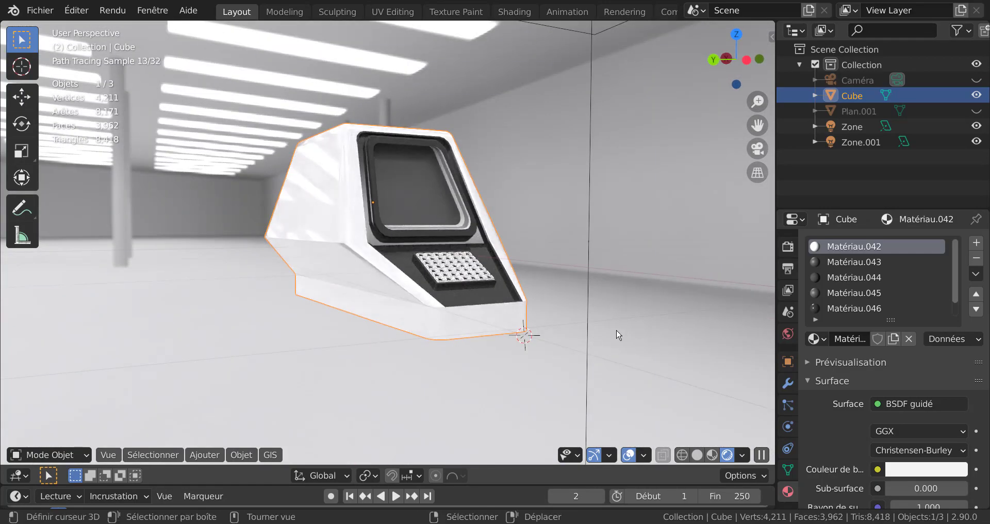
scroll(617, 332, up, 2)
scroll(617, 334, down, 2)
click(713, 457)
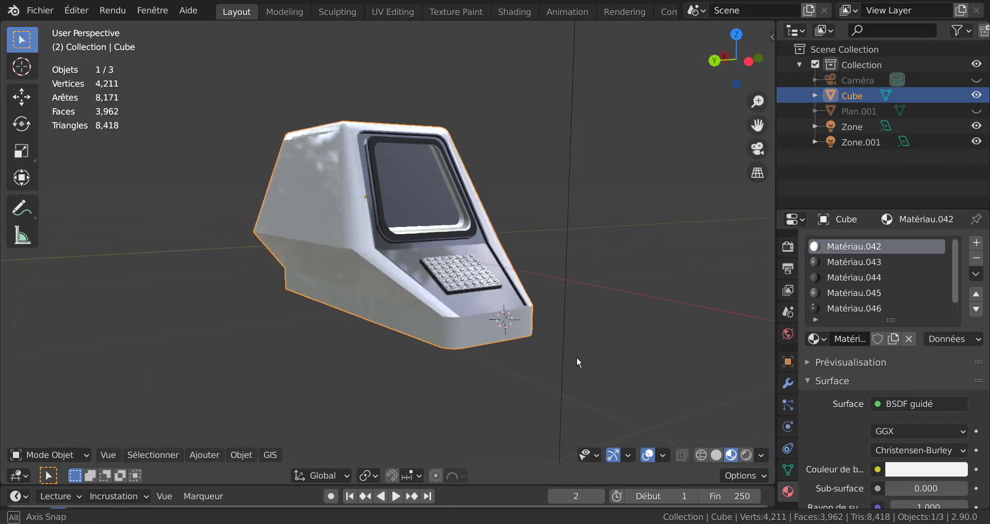
middle_drag(577, 358, 363, 356)
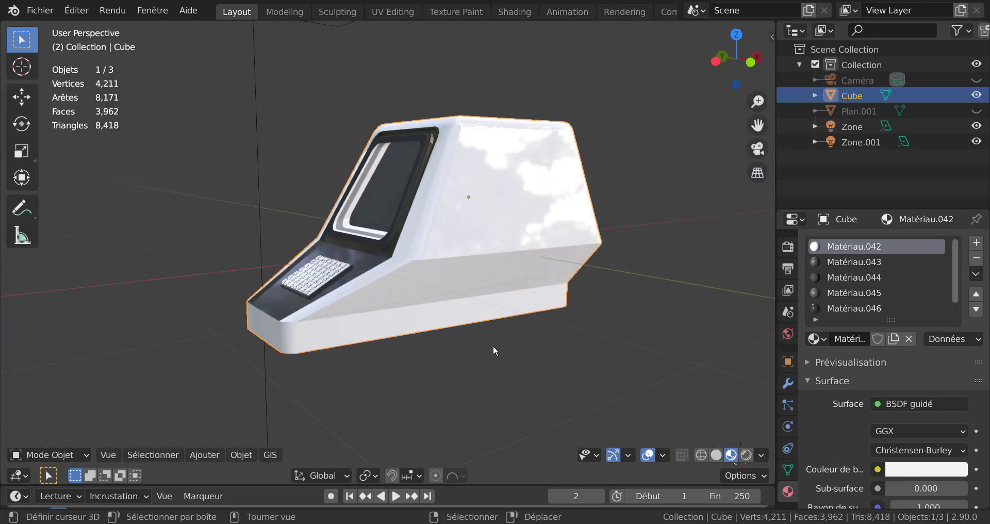
middle_drag(463, 340, 549, 198)
key(Tab)
click(548, 198)
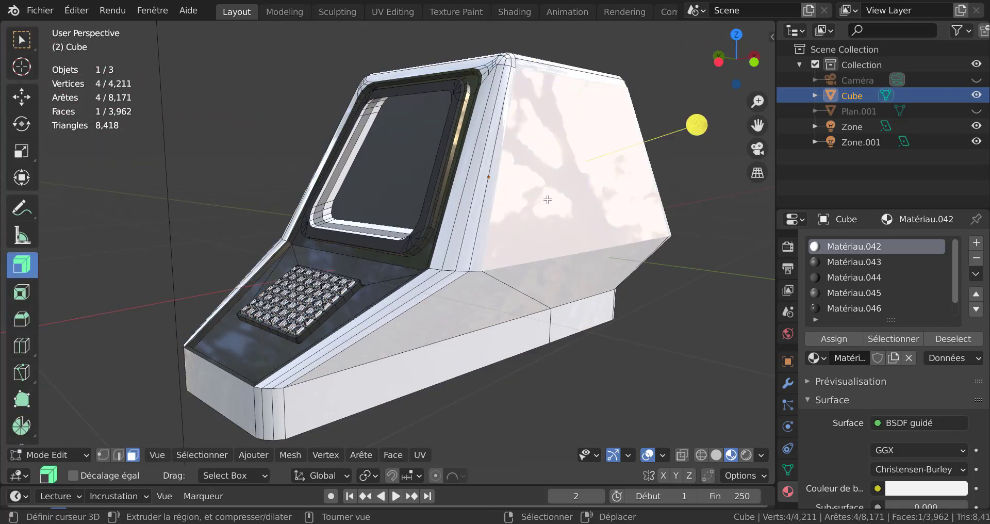
key(Tab)
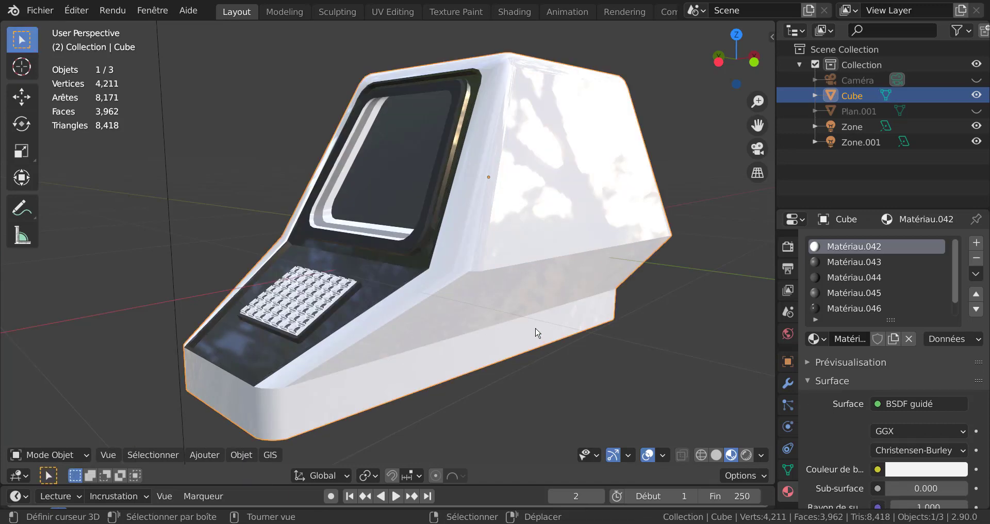
middle_drag(535, 331, 504, 278)
scroll(564, 266, up, 4)
scroll(524, 286, down, 5)
- Dissolve the edges that divide the sloped lower faces and the base strip on both sides of the hull
key(Tab)
scroll(492, 277, up, 1)
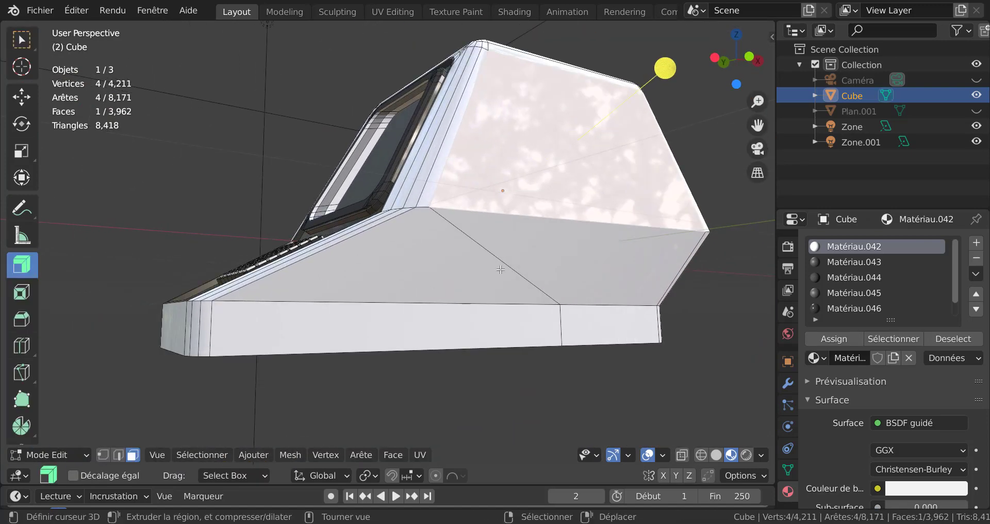
click(119, 456)
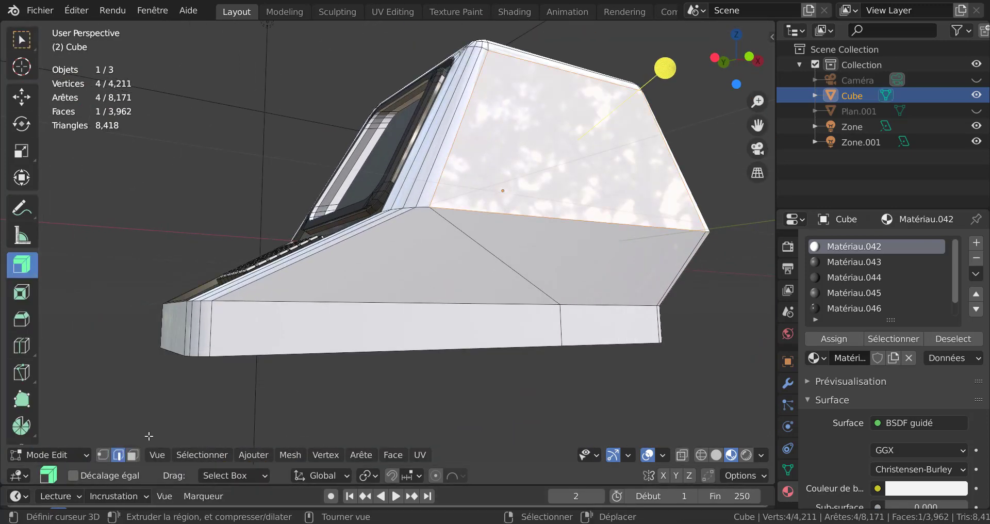
right_click(499, 269)
shift+right_click(566, 328)
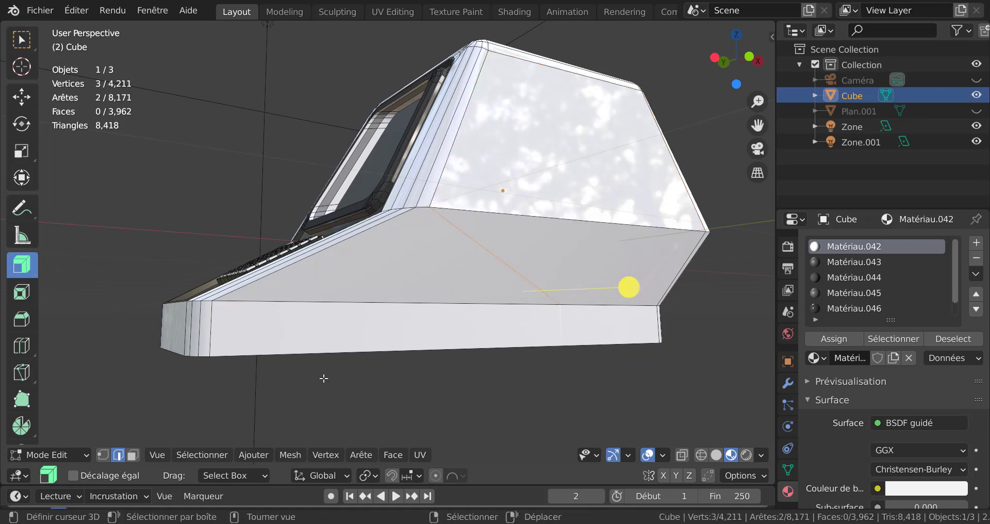
middle_drag(323, 378, 622, 374)
shift+right_click(465, 276)
shift+right_click(462, 324)
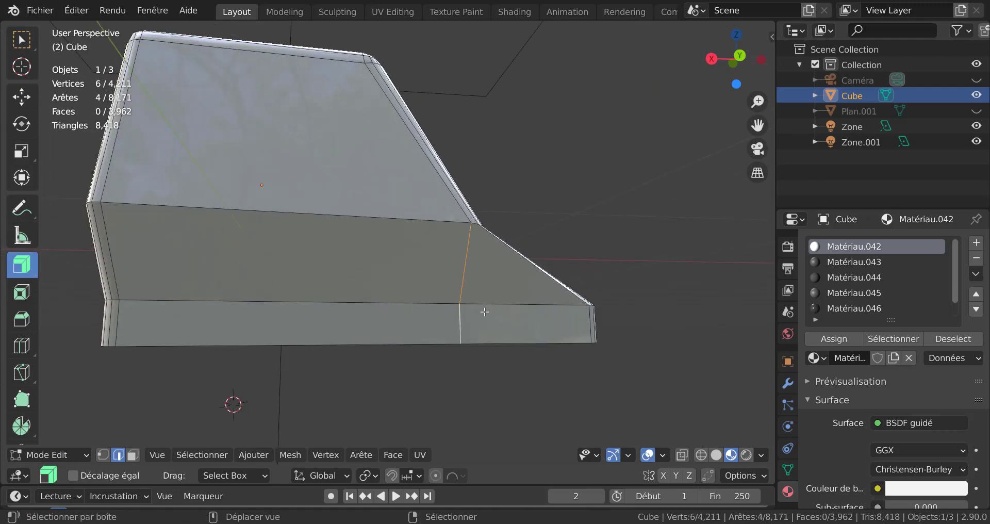
key(x)
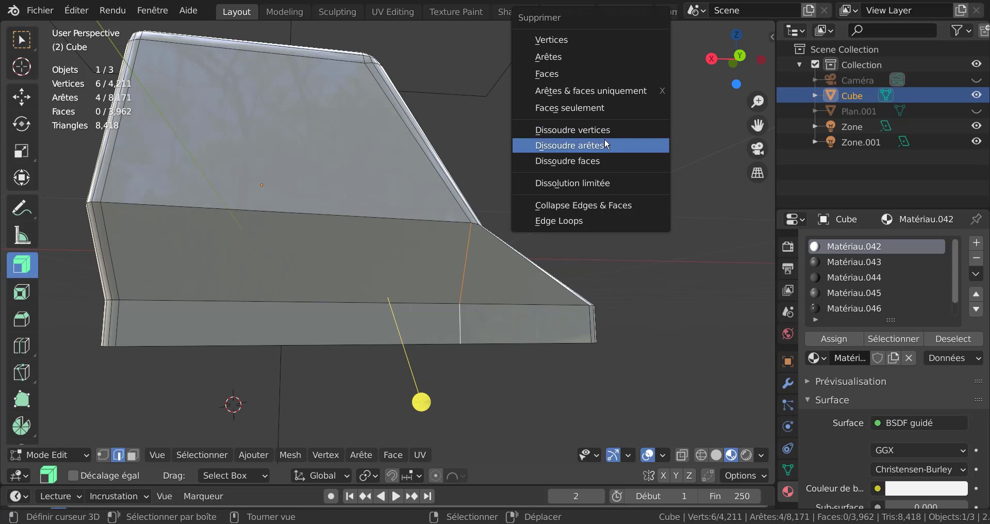
click(604, 140)
- Clear the selection and select the large upper side face on each side of the hull in face mode
key(Tab)
middle_drag(499, 249, 340, 246)
key(Tab)
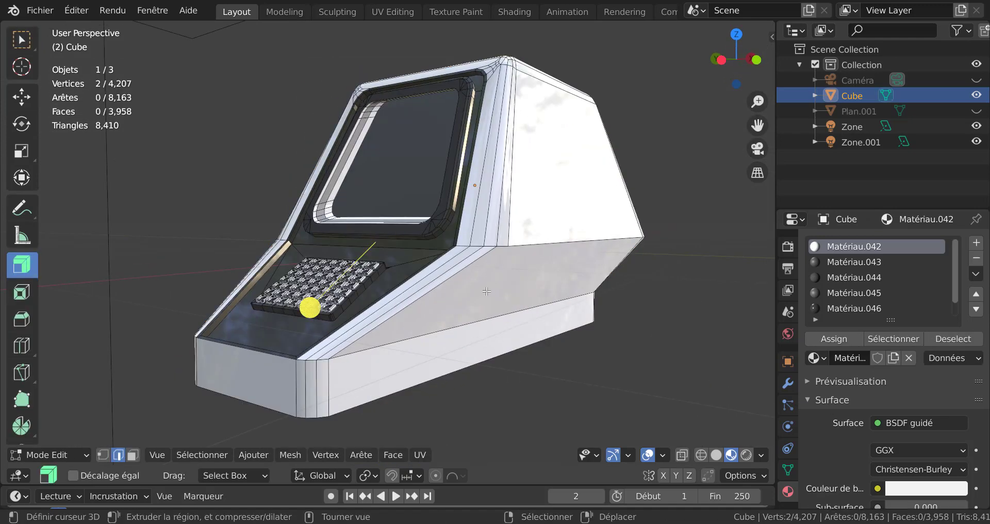
middle_drag(309, 310, 280, 272)
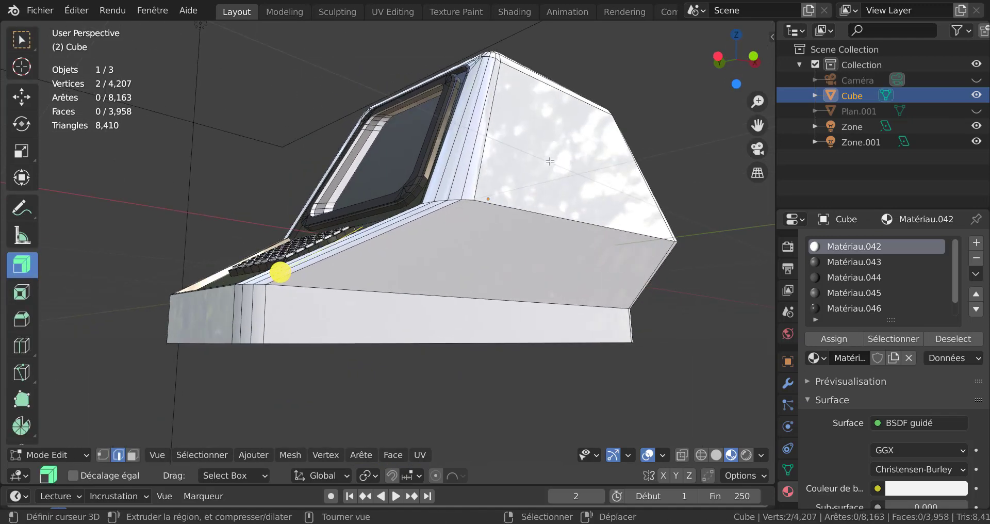
key(alt+a)
middle_drag(550, 196, 558, 206)
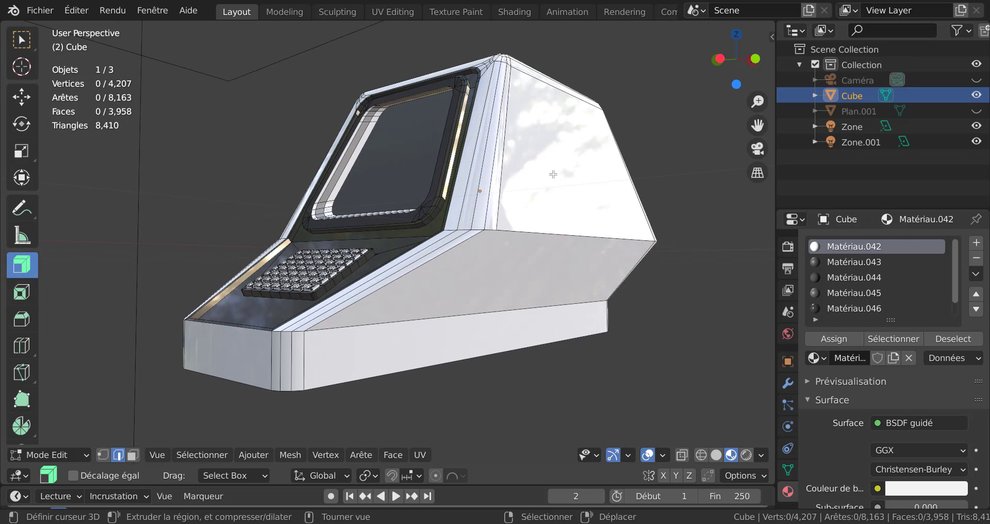
key(ctrl+Tab)
key(3)
click(556, 194)
middle_drag(455, 258, 521, 324)
shift+click(347, 201)
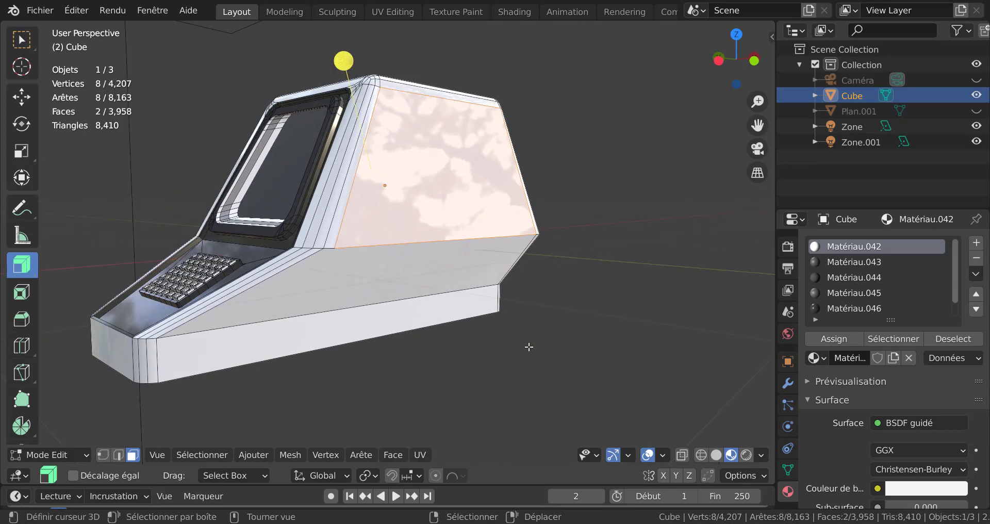
- Try to inset the two upper side faces individually by 0.08852 m and scale them down
key(i)
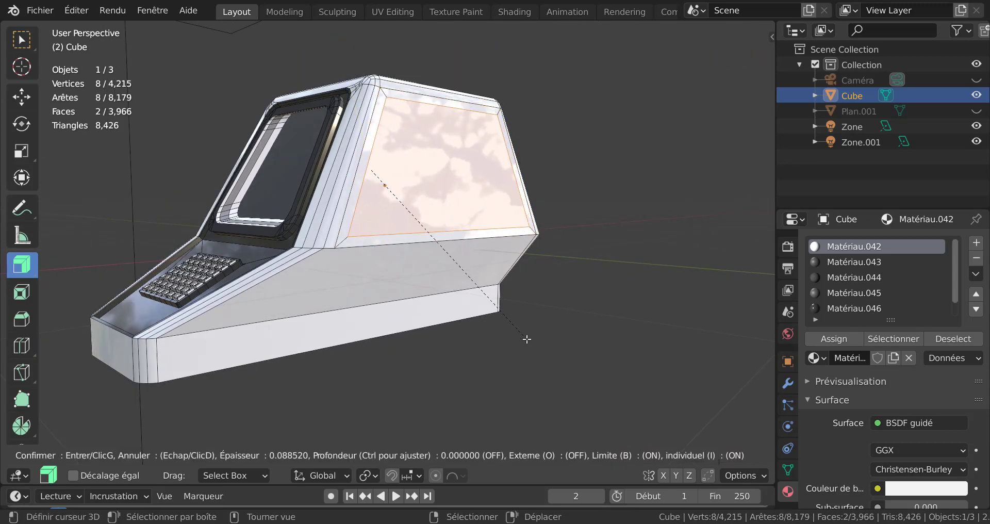
click(527, 339)
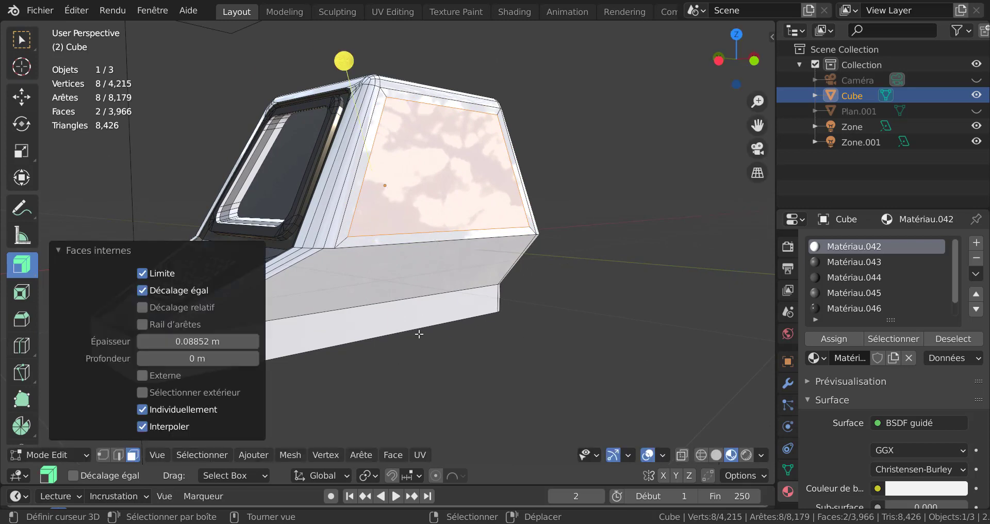
middle_drag(438, 334, 536, 326)
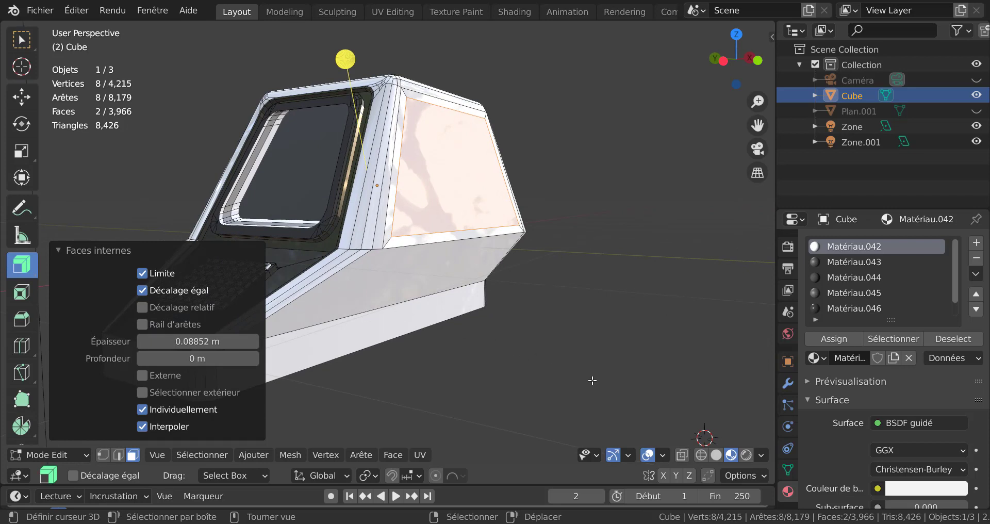
key(s)
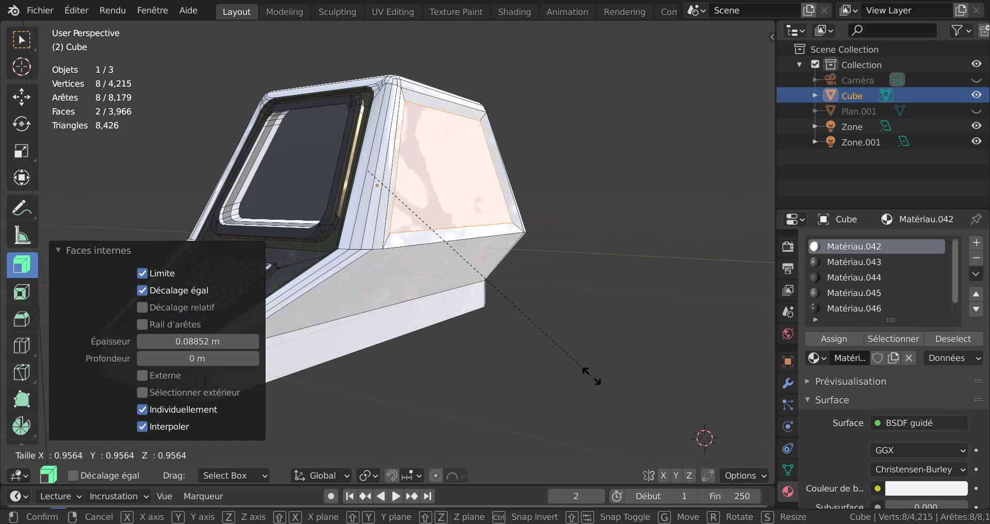
right_click(592, 377)
key(ctrl+z)
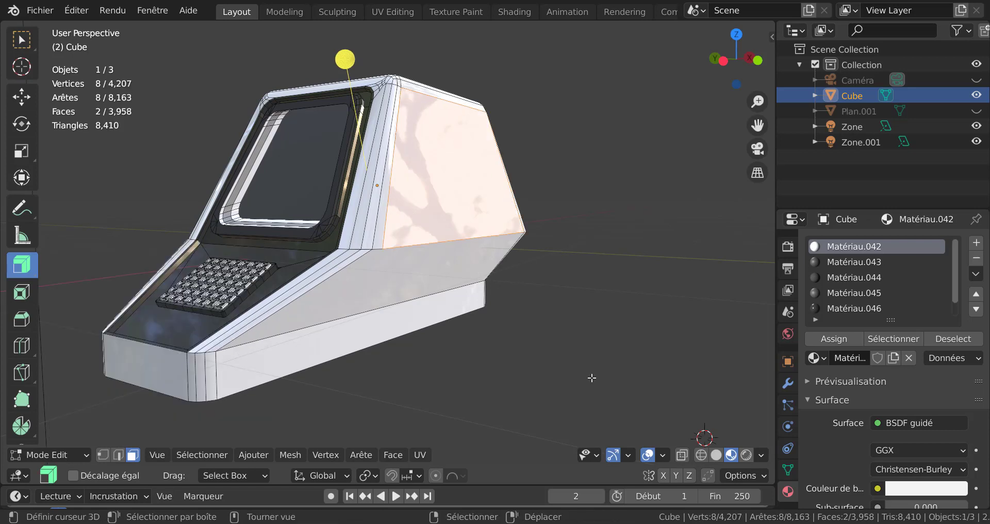
- Inset the two upper side faces individually by 0.2403 m and extrude them outward by 0.146 m
key(i)
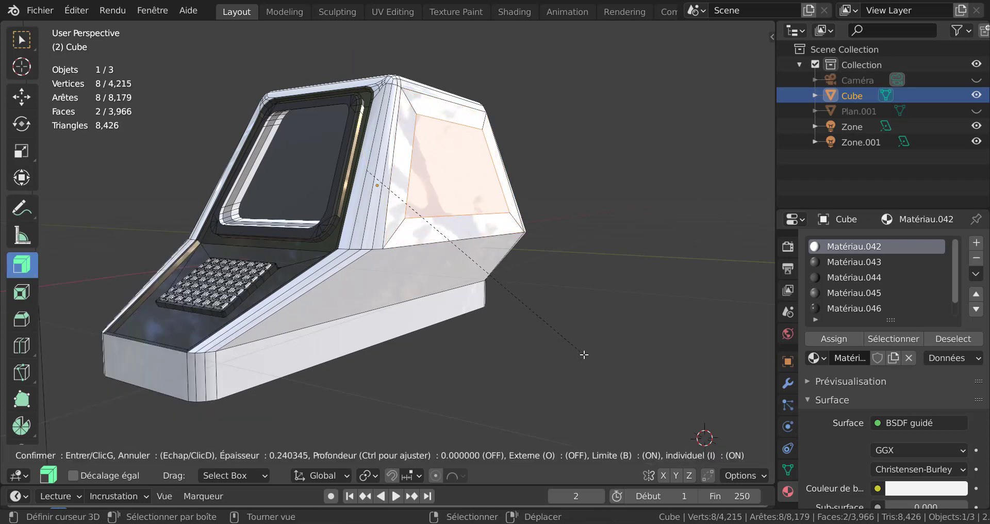
click(584, 355)
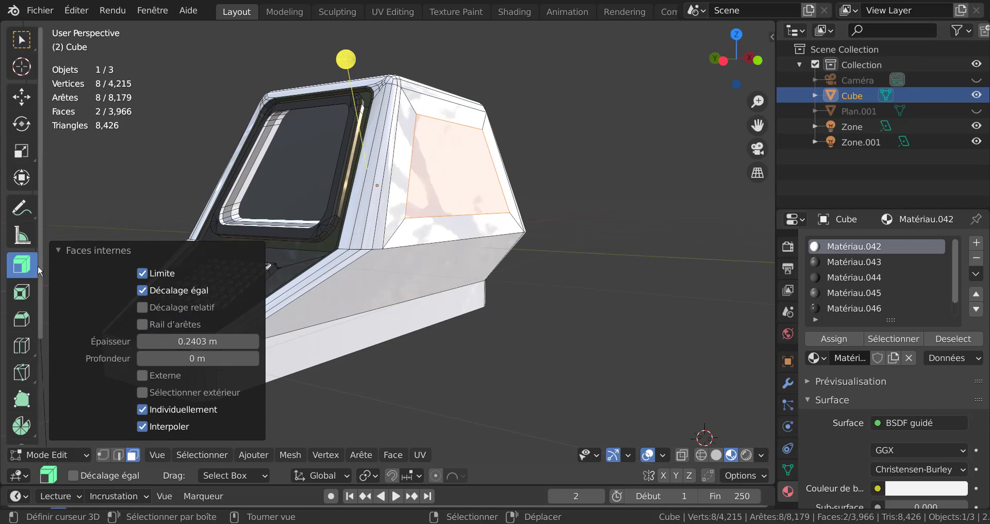
drag(67, 258, 101, 328)
drag(348, 59, 342, 46)
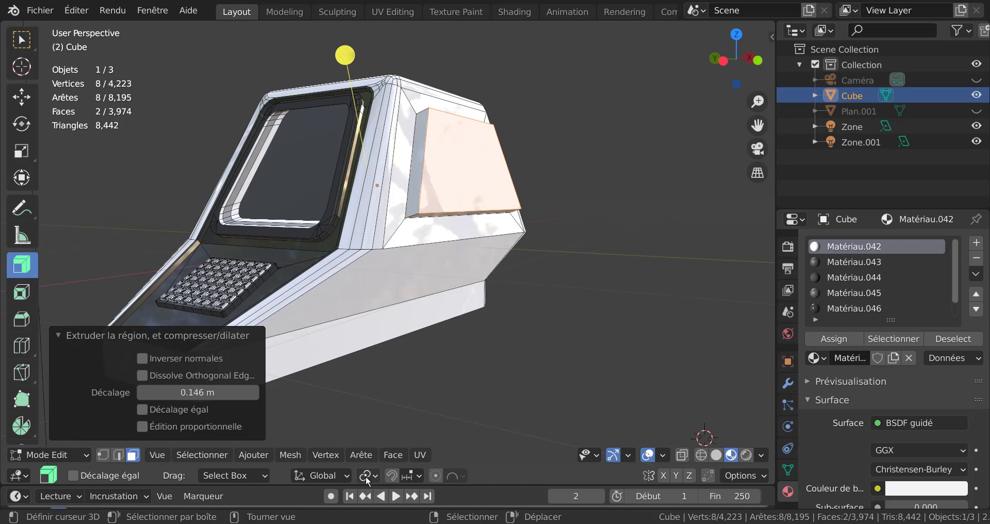
key(period)
key(s)
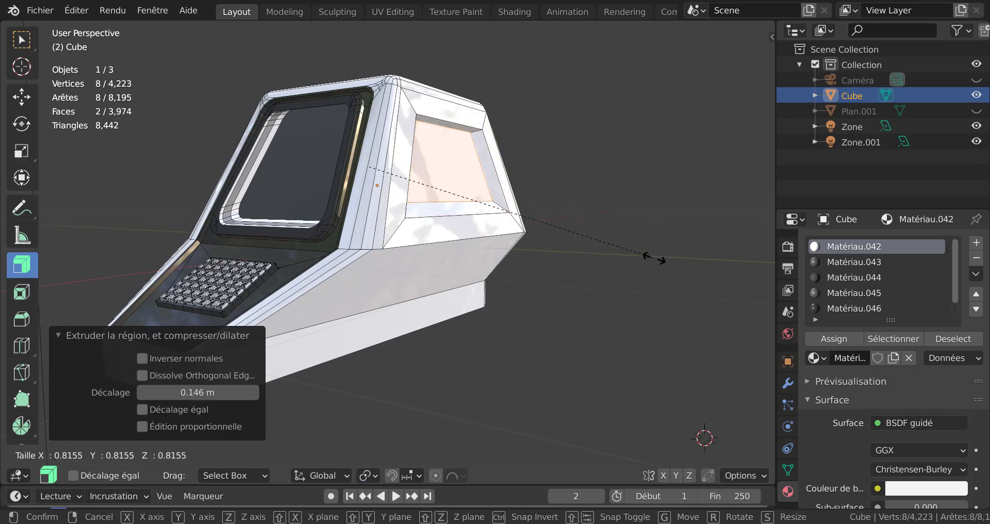
key(Escape)
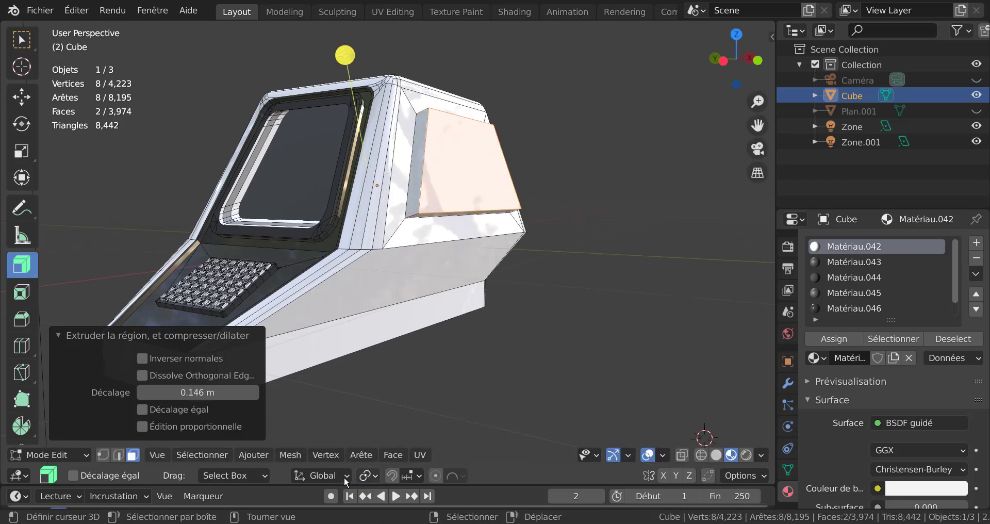
- Set the transform pivot to individual origins and scale the extruded side faces down to taper both raised panels
click(367, 475)
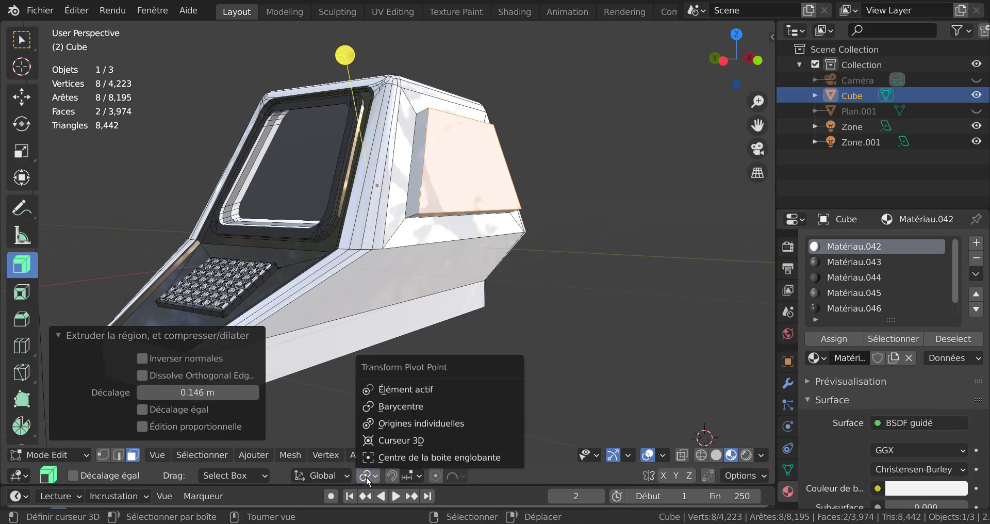
click(399, 422)
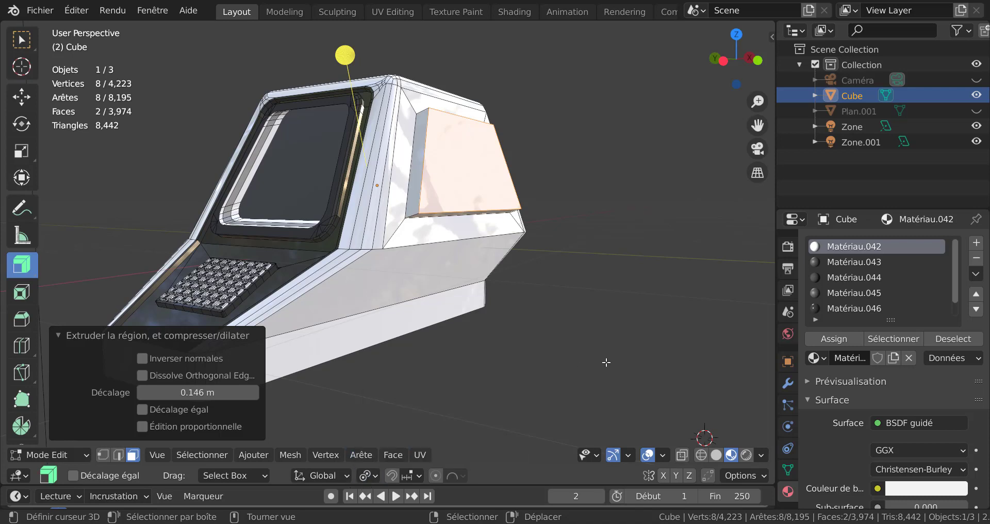
key(s)
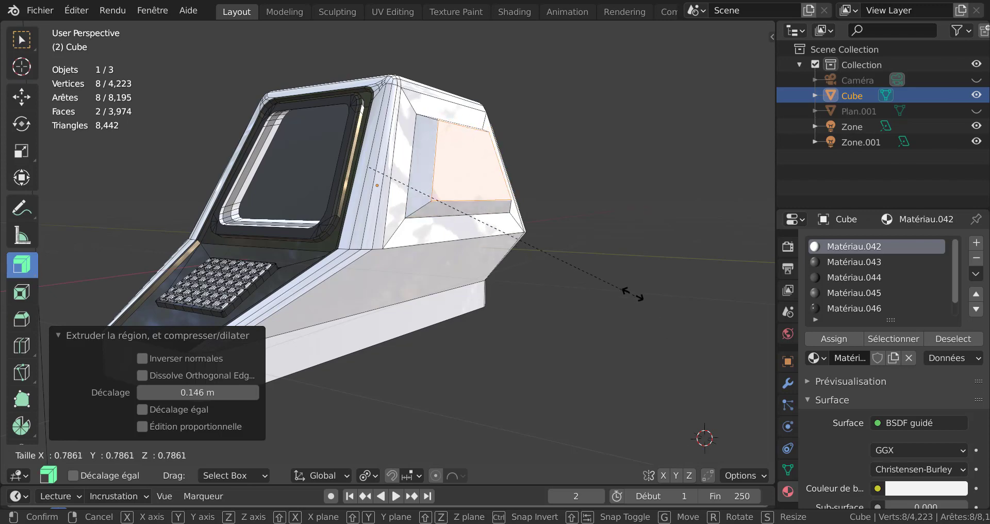
click(607, 264)
- Leave Edit Mode and examine the symmetry of the raised side panels in the right and left orthographic views
key(Tab)
middle_drag(607, 263, 569, 330)
scroll(567, 331, up, 4)
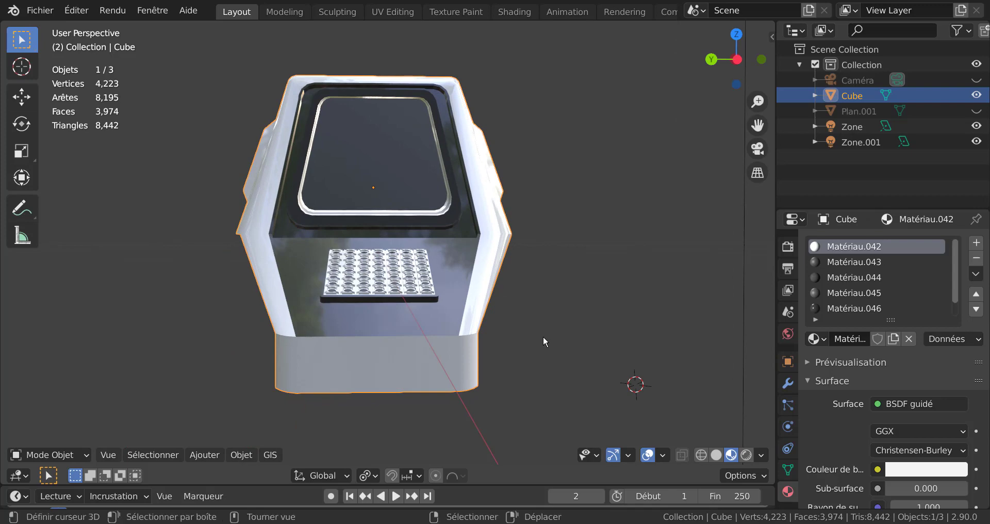
key(KP_1)
key(KP_3)
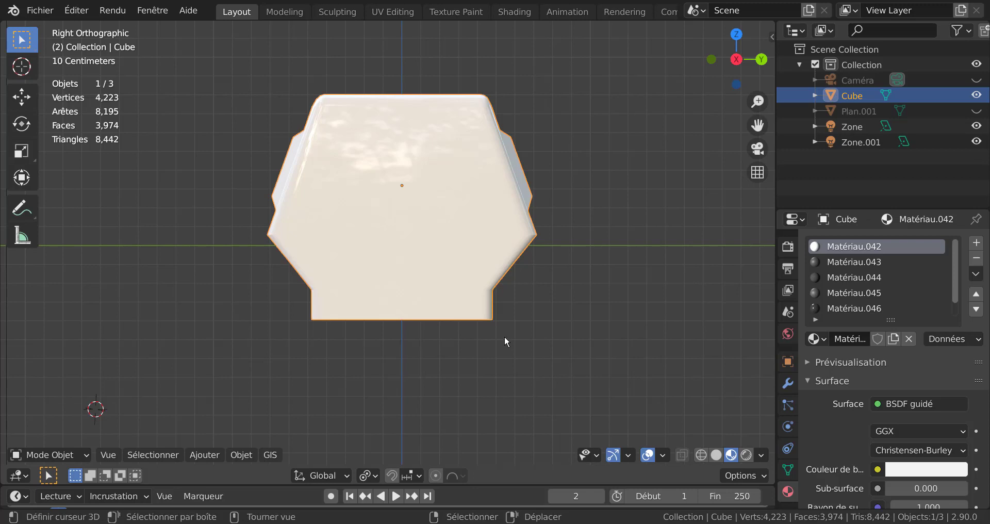
key(ctrl+KP_3)
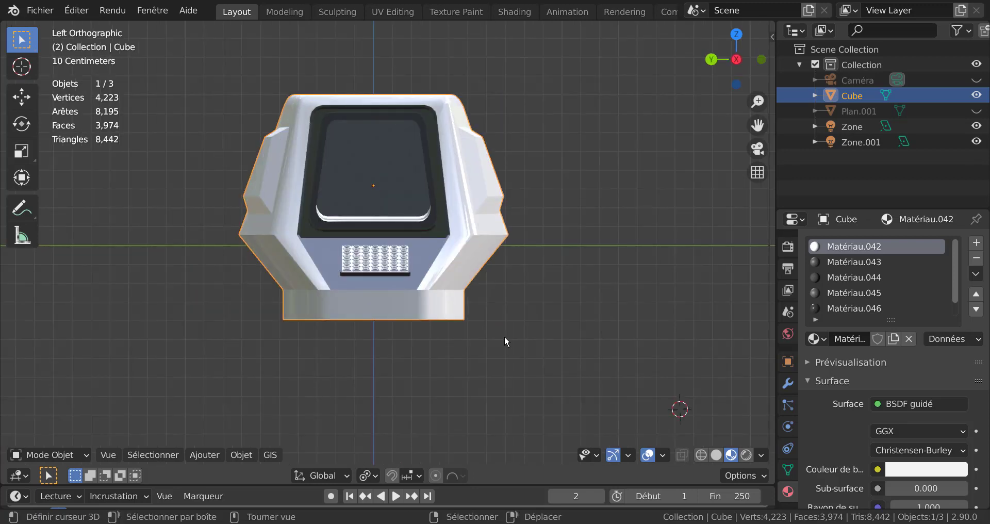
scroll(505, 337, up, 1)
scroll(505, 337, up, 1)
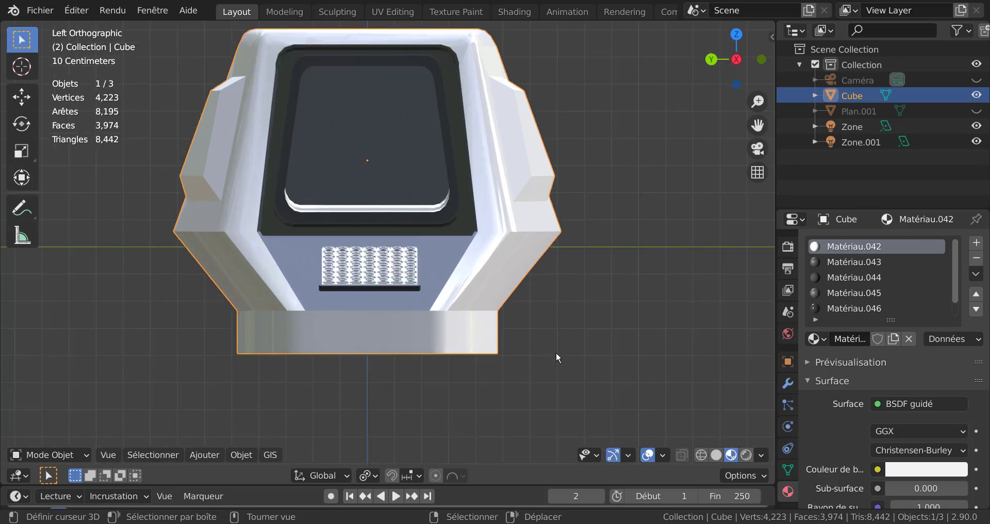
- Inset the two lower side faces individually by 0.09938 m and extrude them outward by 0.148 m
middle_drag(532, 345, 461, 273)
key(Tab)
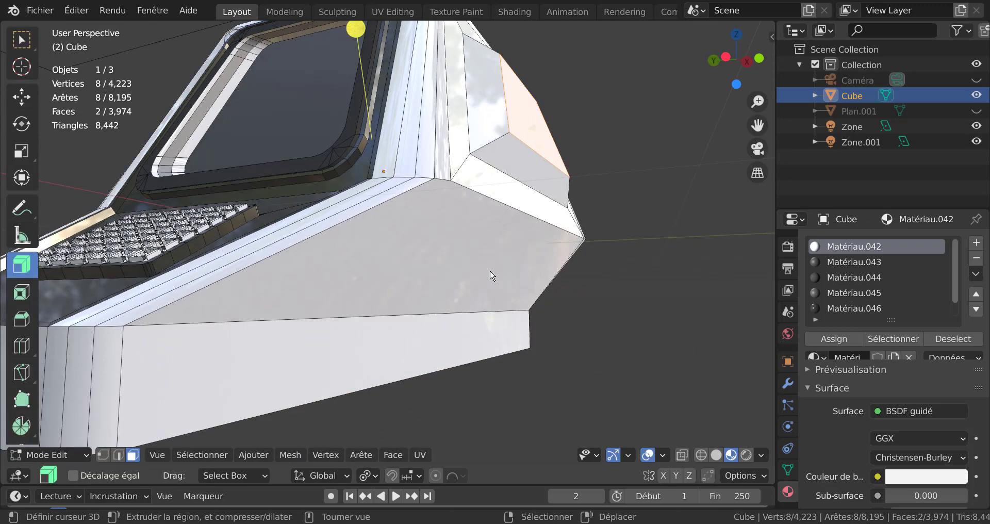
click(491, 274)
scroll(511, 356, down, 4)
middle_drag(511, 356, 413, 310)
ctrl+click(487, 342)
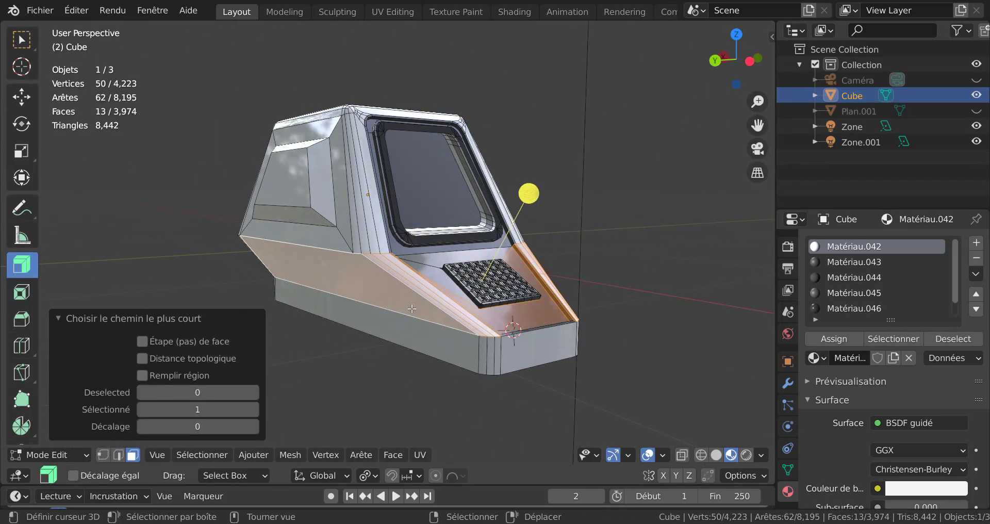
click(411, 310)
middle_drag(566, 368, 510, 335)
shift+click(432, 312)
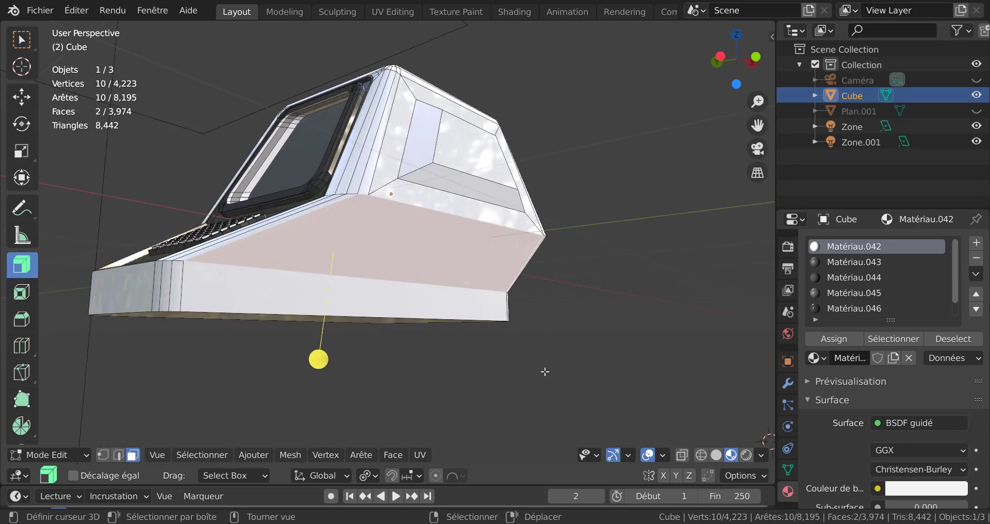
key(i)
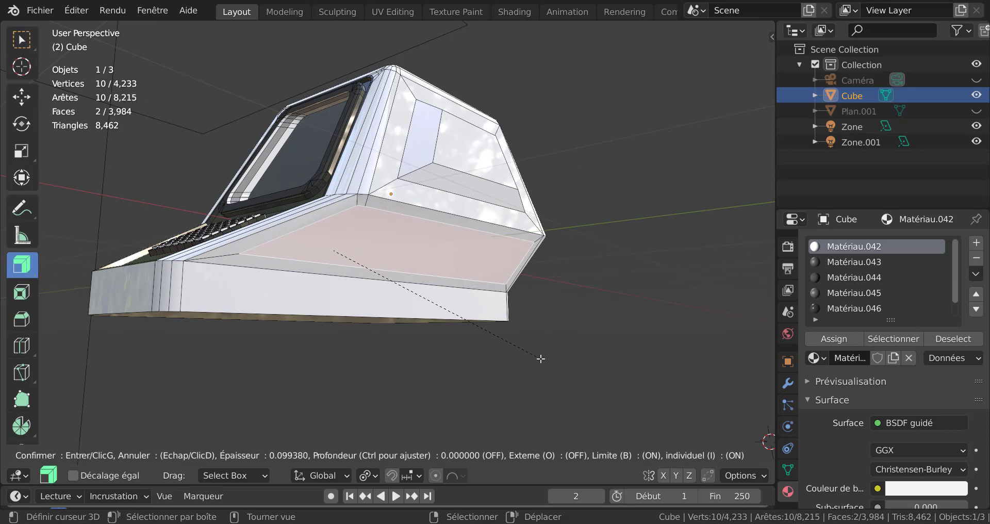
click(540, 358)
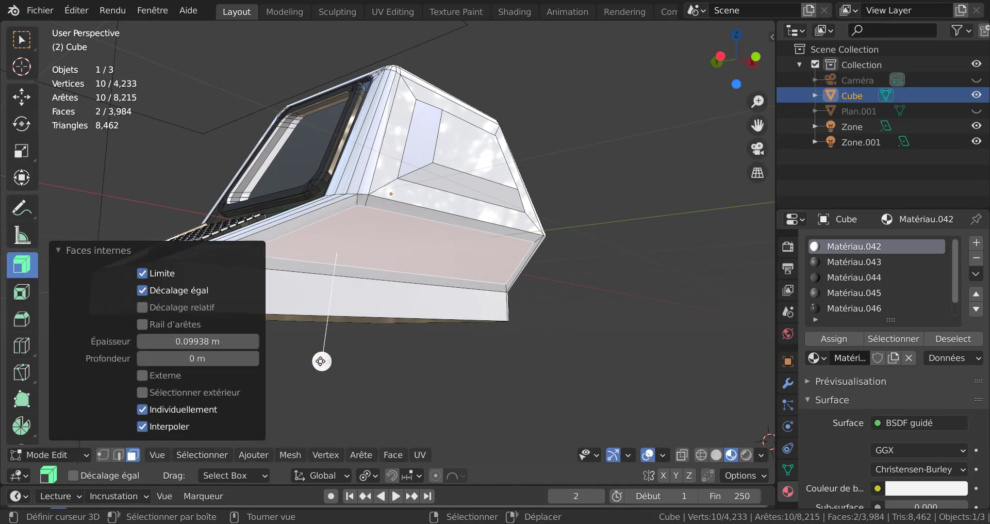
drag(321, 360, 322, 343)
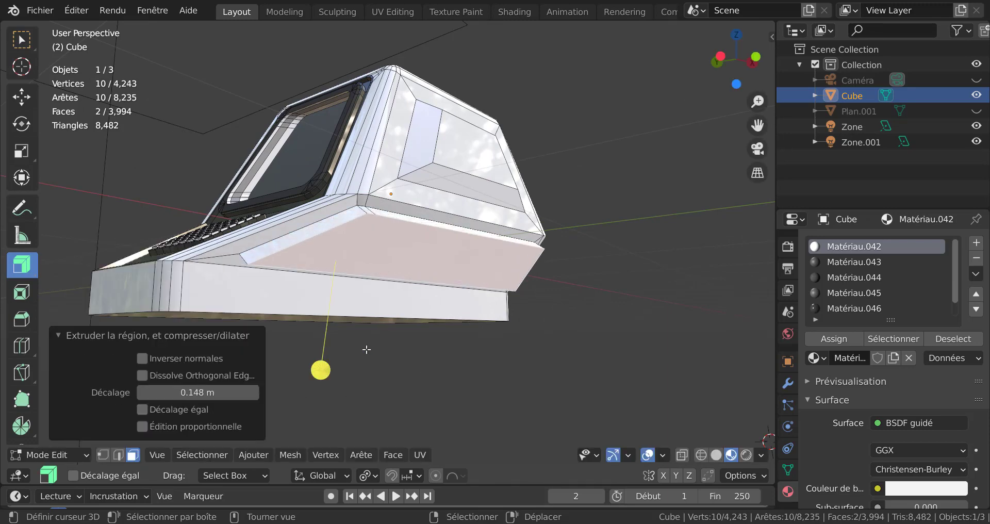
middle_drag(438, 349, 403, 349)
scroll(370, 311, up, 3)
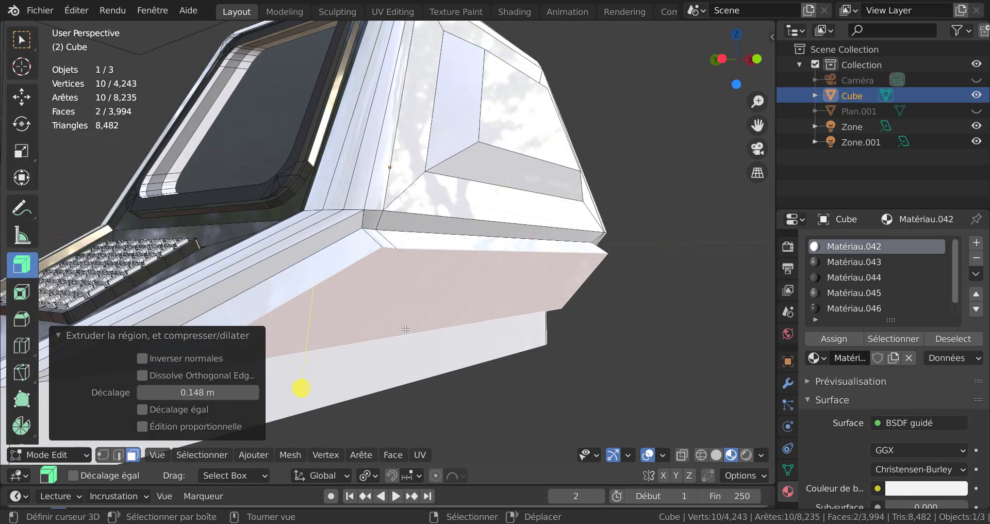
scroll(374, 319, up, 3)
mouse_move(361, 307)
middle_down()
mouse_move(353, 284)
mouse_move(366, 304)
middle_up()
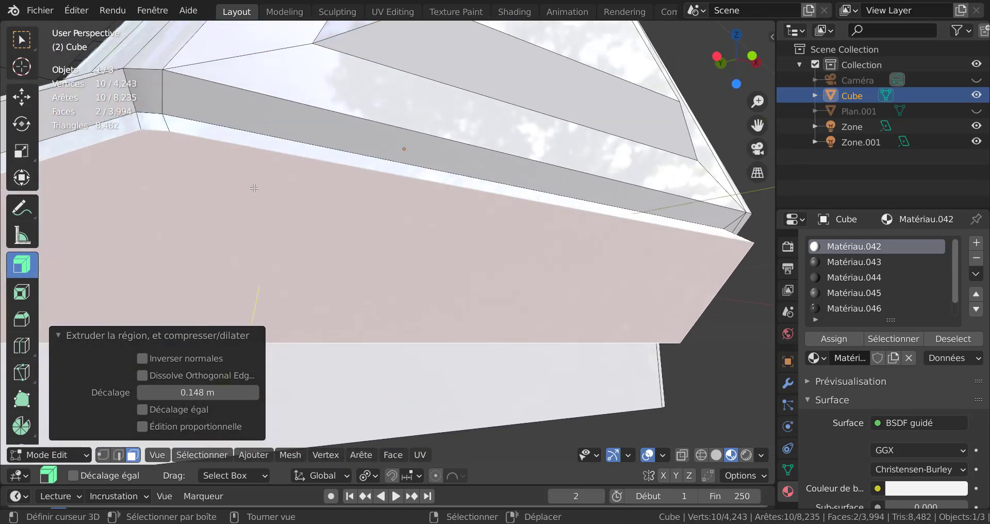
scroll(361, 250, down, 4)
scroll(631, 396, down, 1)
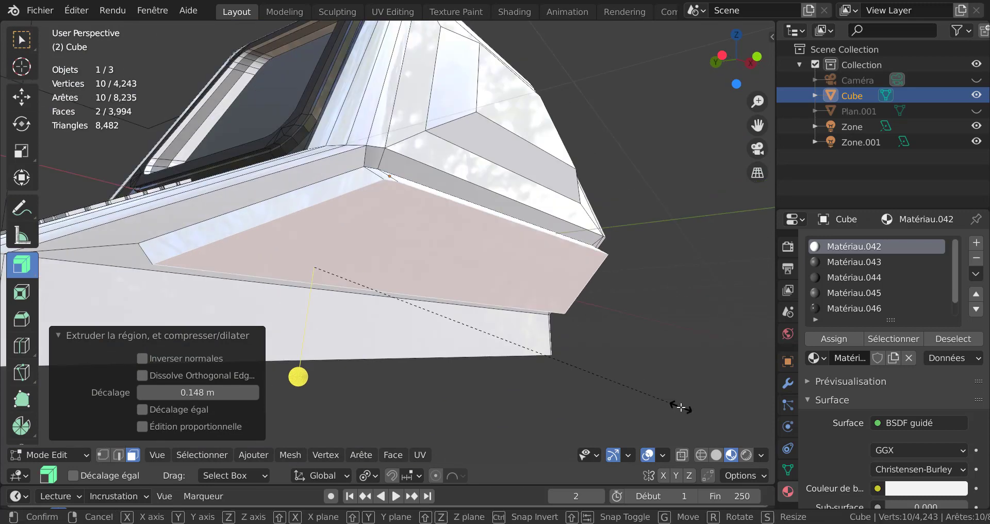
key(s)
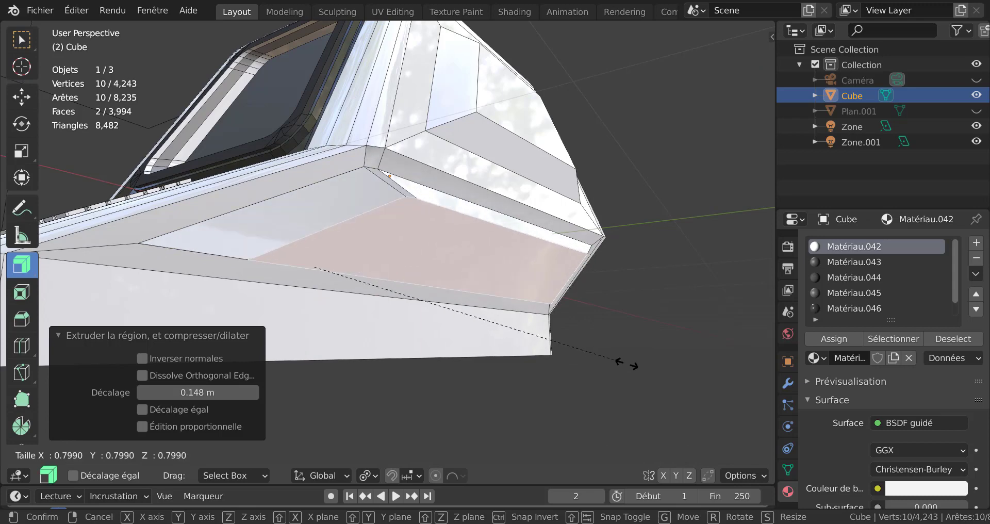
right_click(632, 381)
- Dissolve the two short extra edges at the upper corner of the raised lower panel on both sides of the hull
middle_drag(584, 342, 546, 358)
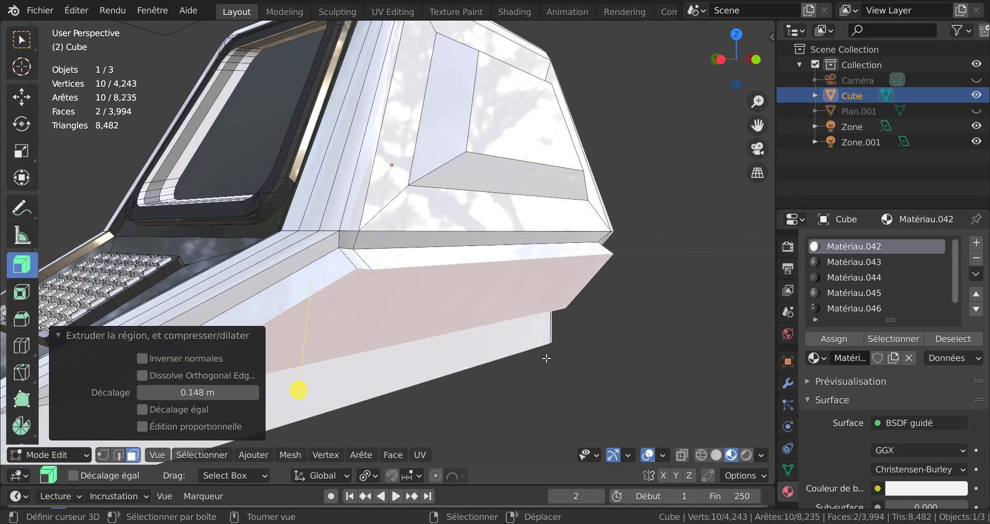
click(360, 256)
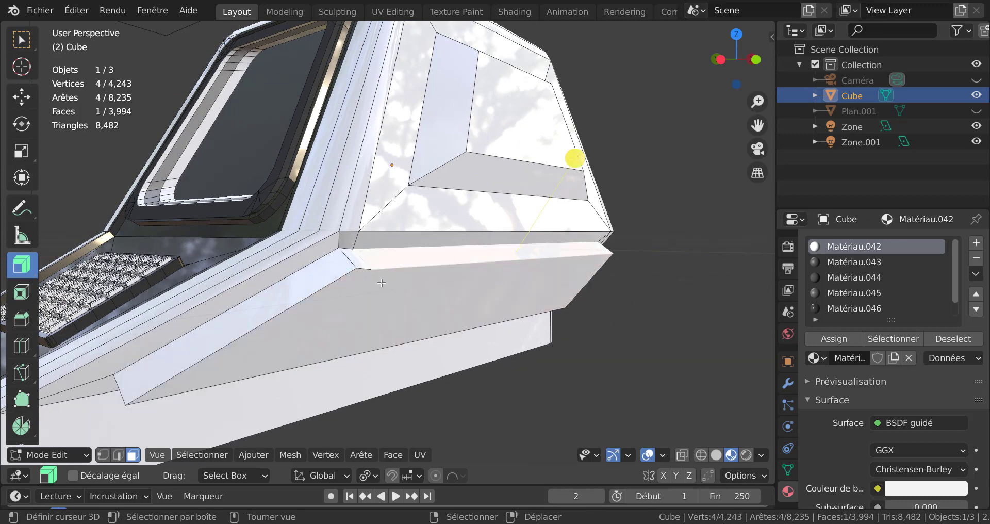
key(a)
key(2)
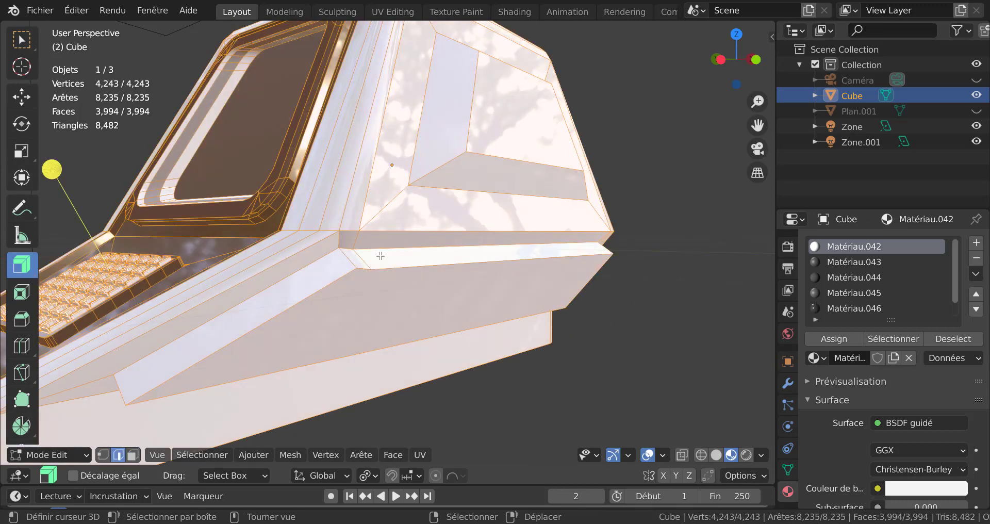
key(alt+a)
right_click(361, 257)
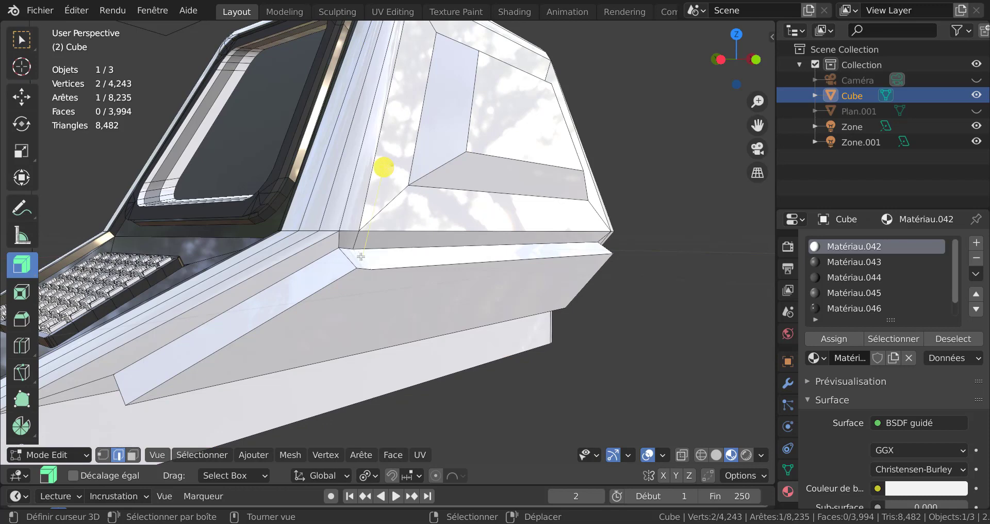
shift+right_click(357, 243)
middle_drag(356, 244, 514, 232)
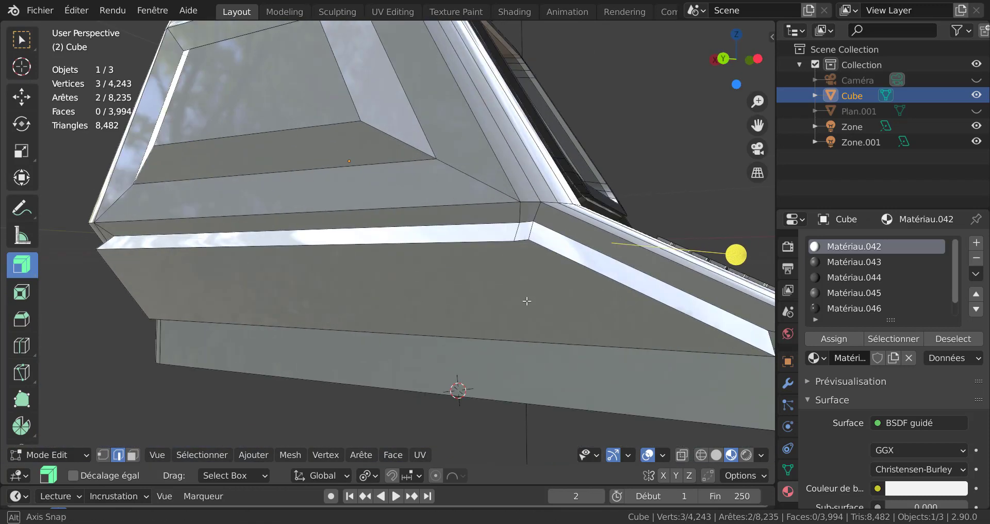
shift+right_click(515, 231)
shift+right_click(522, 219)
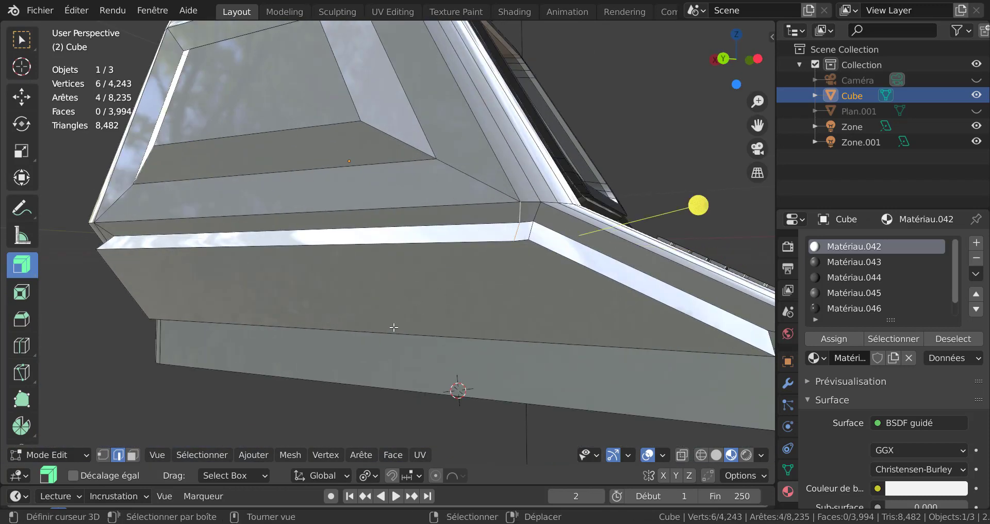
key(x)
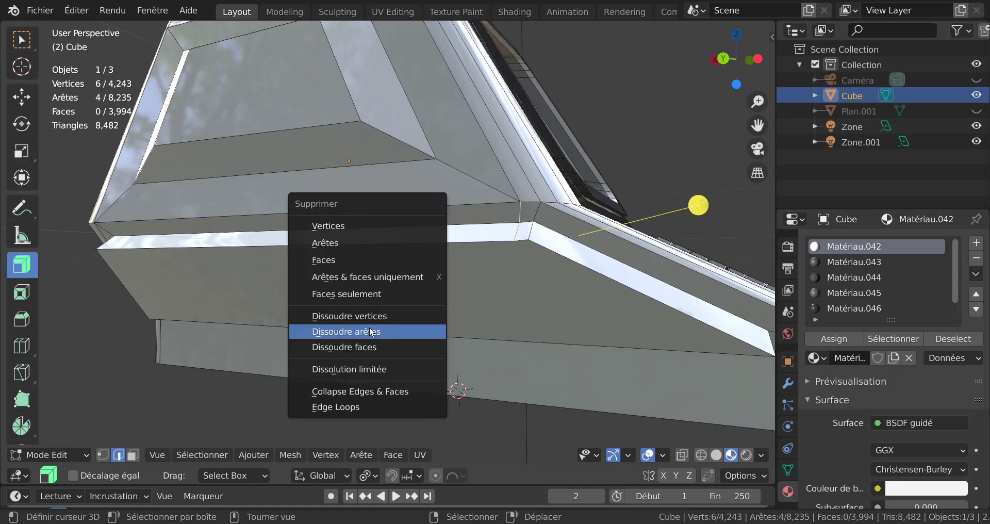
click(369, 331)
scroll(433, 283, down, 5)
middle_drag(384, 313, 333, 296)
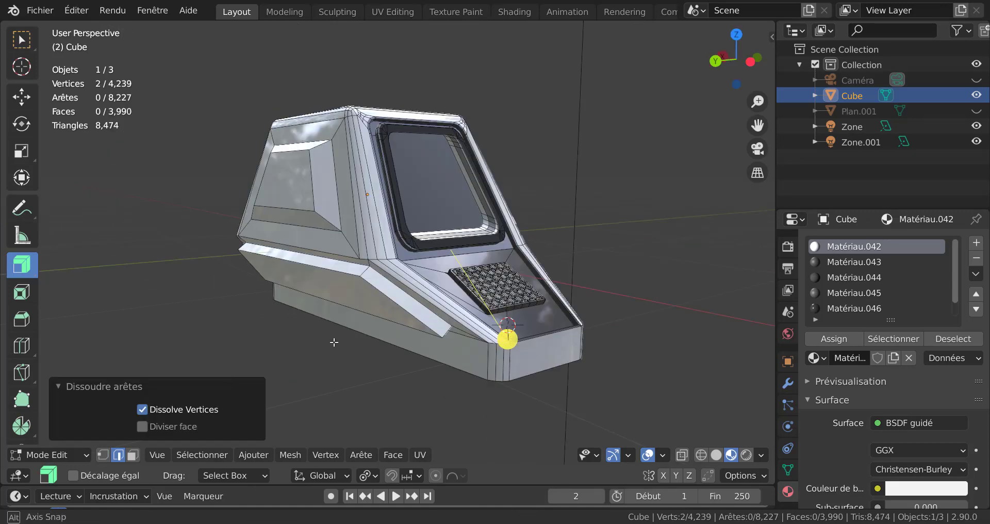
- Scale down the outer faces of both raised lower side panels to taper them and return to Object Mode
scroll(333, 296, up, 4)
key(Tab)
key(Tab)
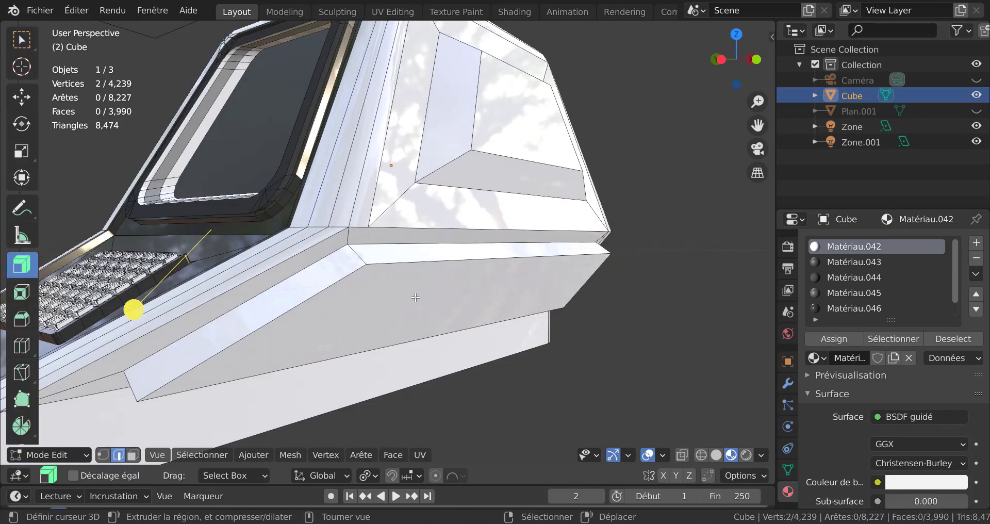
right_click(418, 297)
key(3)
right_click(418, 298)
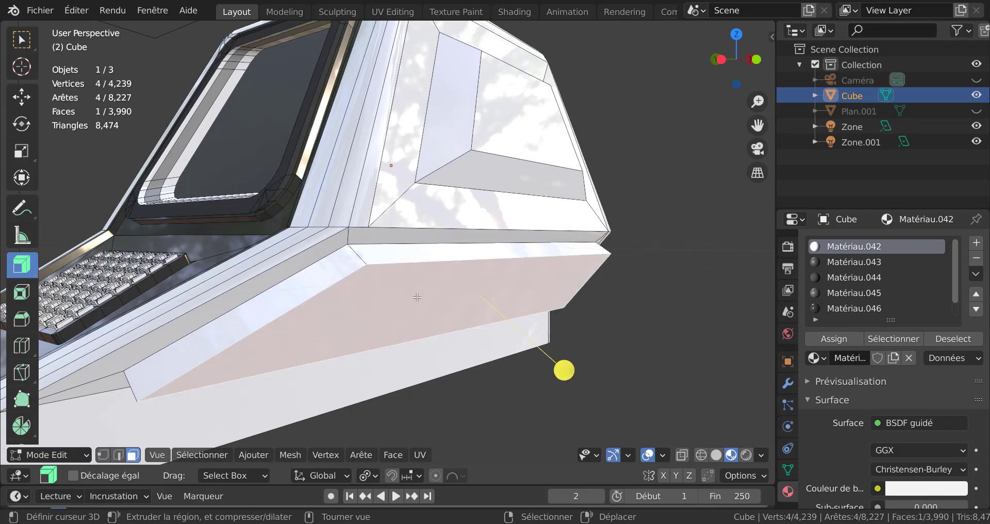
middle_drag(383, 345, 593, 345)
shift+right_click(425, 314)
scroll(449, 324, down, 4)
middle_drag(449, 324, 363, 356)
scroll(457, 369, up, 3)
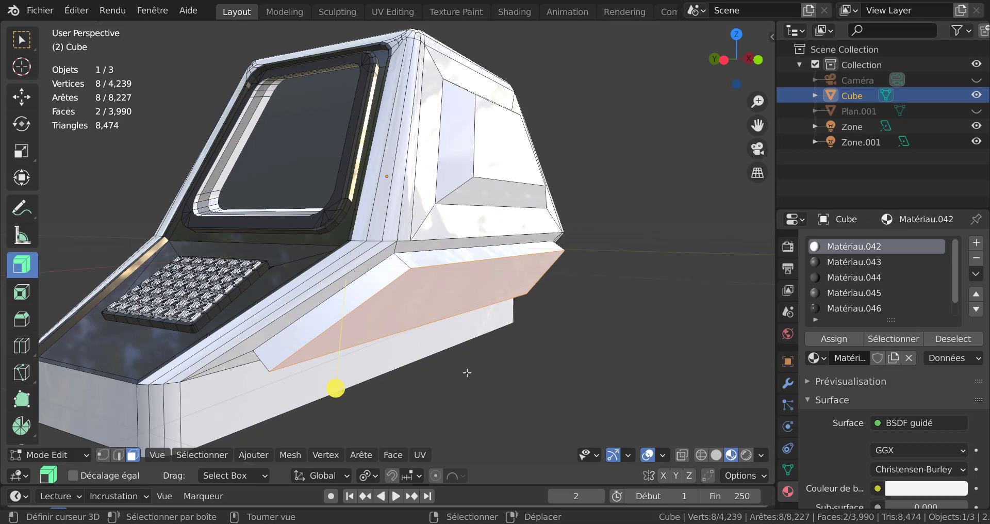
key(s)
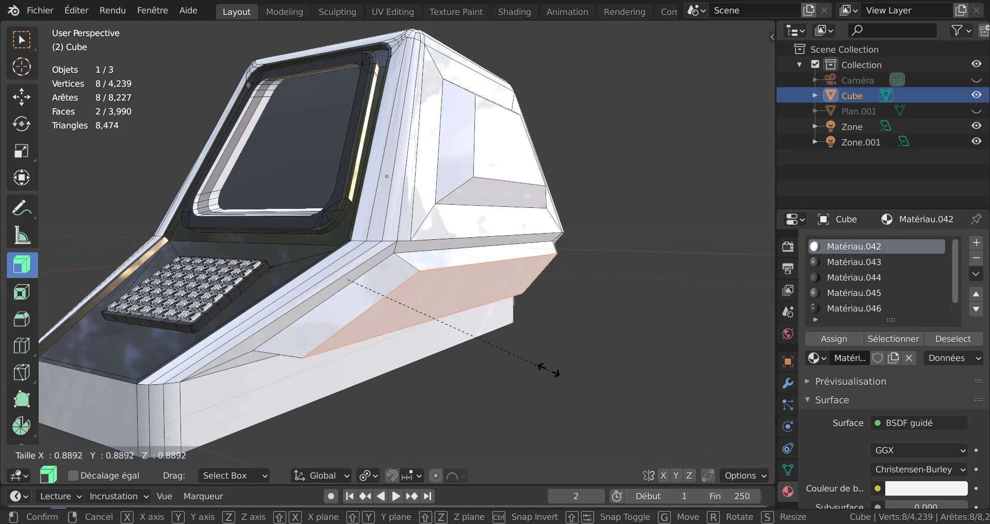
click(524, 330)
key(Tab)
scroll(464, 360, down, 5)
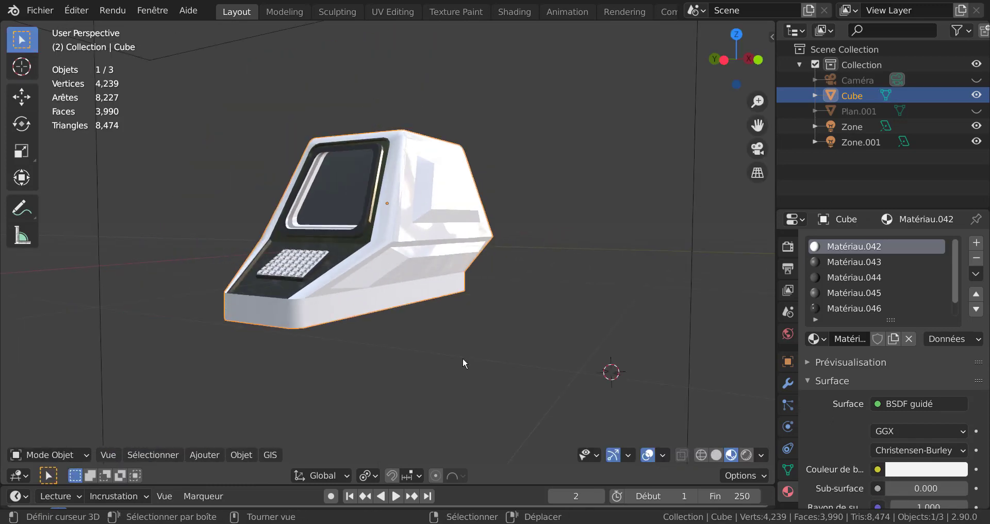
- Select all four raised side panels with their sloped border faces and create a new material in a new slot
middle_drag(464, 360, 547, 342)
scroll(532, 364, up, 3)
key(Tab)
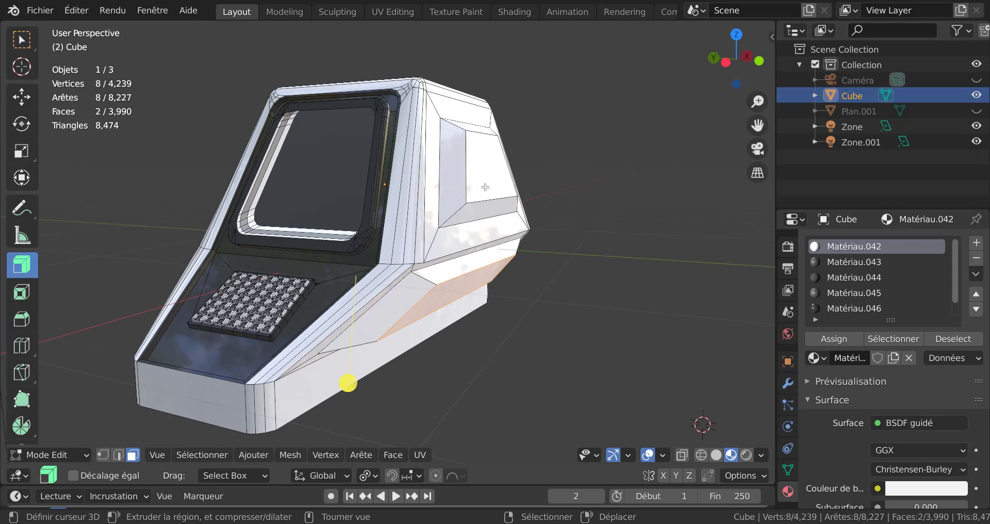
shift+click(486, 178)
middle_drag(485, 179, 558, 353)
shift+click(317, 215)
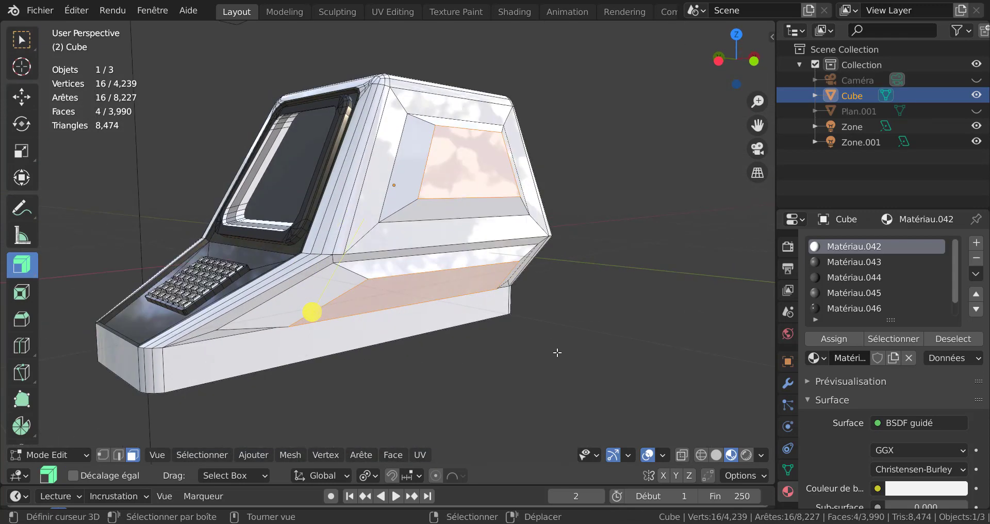
key(ctrl+KP_Add)
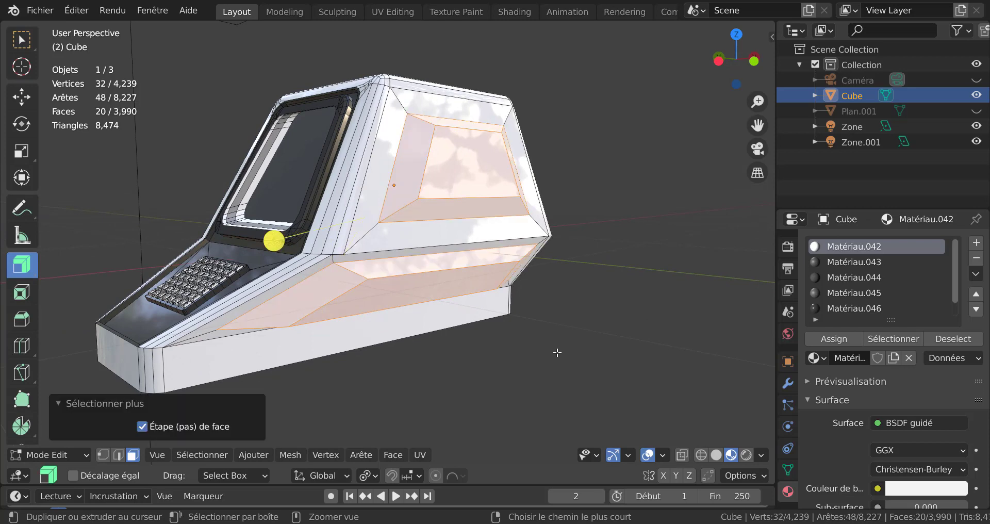
click(980, 245)
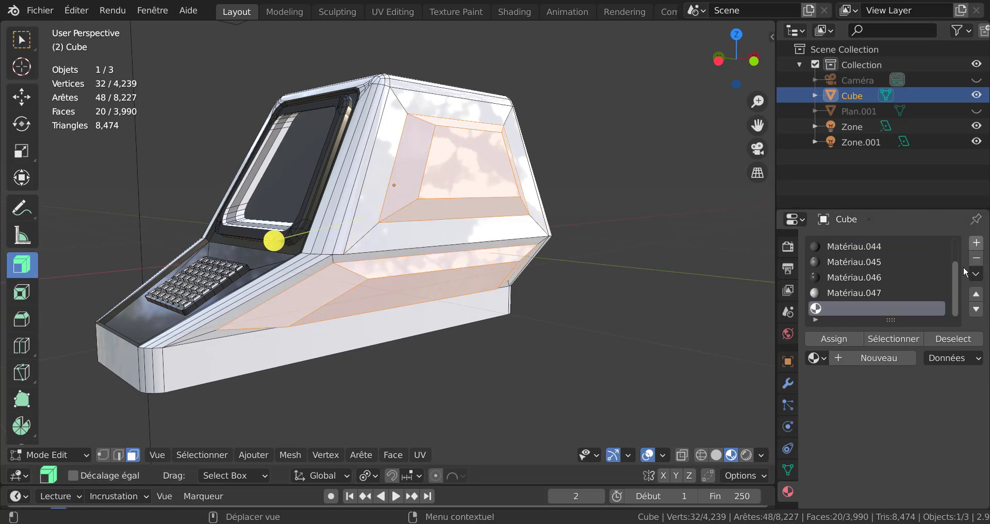
click(893, 356)
- Set the new material's roughness and sheen tint to 0.000 and its specular to 0.127
scroll(895, 402, down, 6)
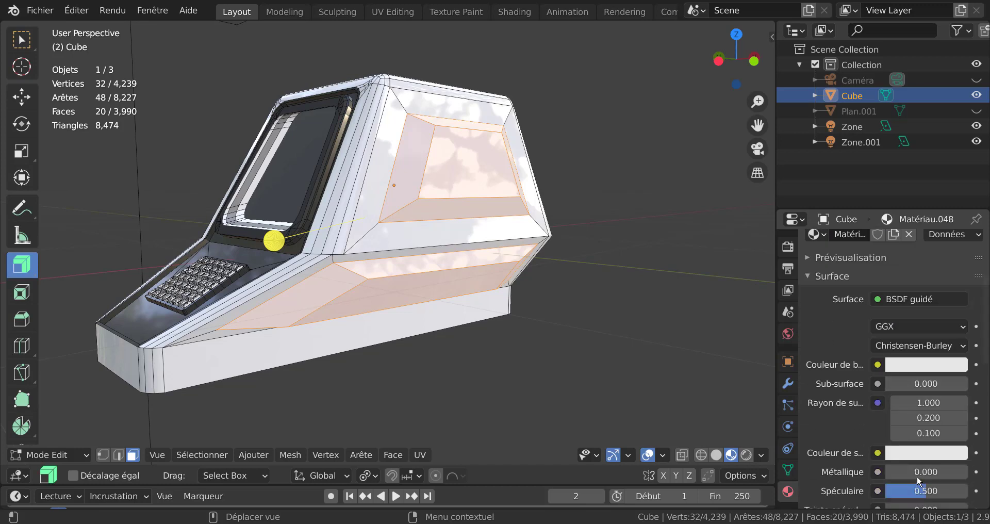
scroll(921, 482, down, 5)
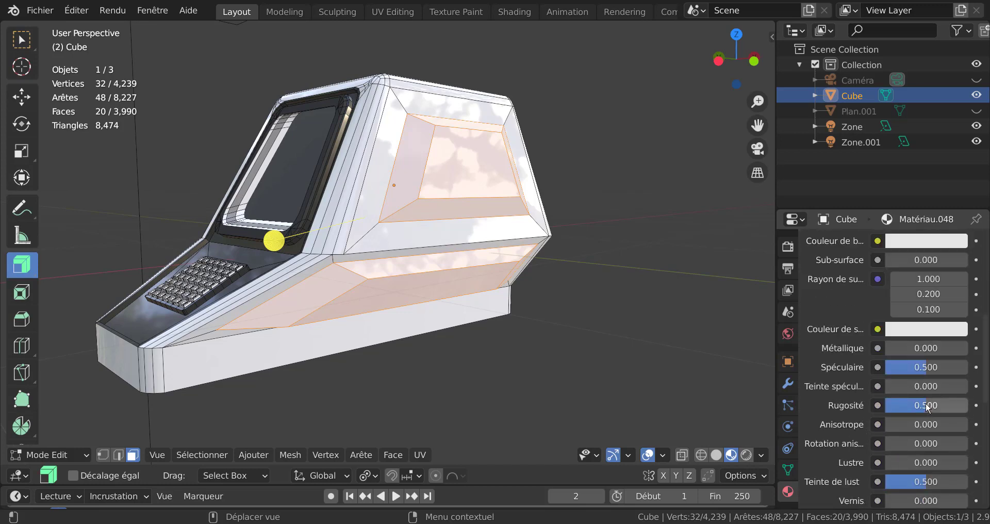
drag(928, 405, 885, 405)
drag(922, 487, 885, 482)
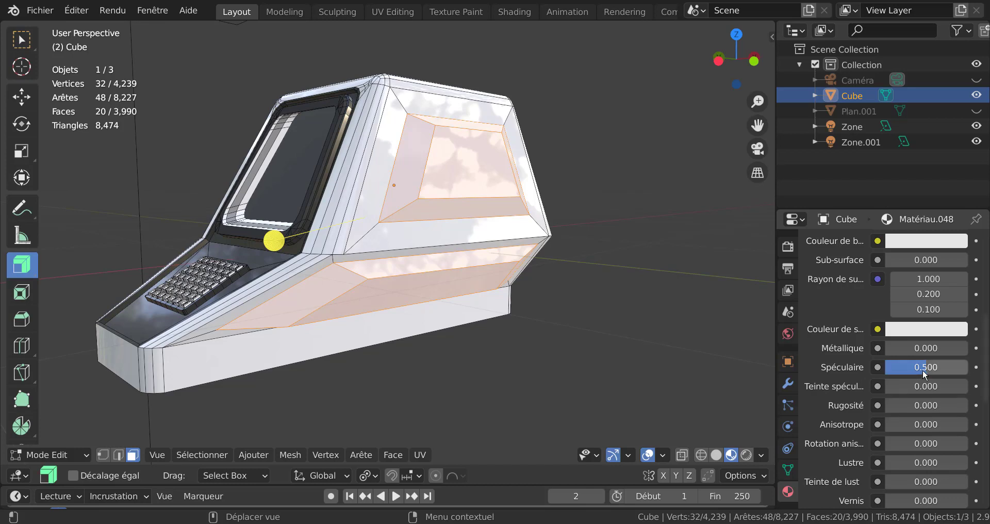
drag(927, 368, 903, 367)
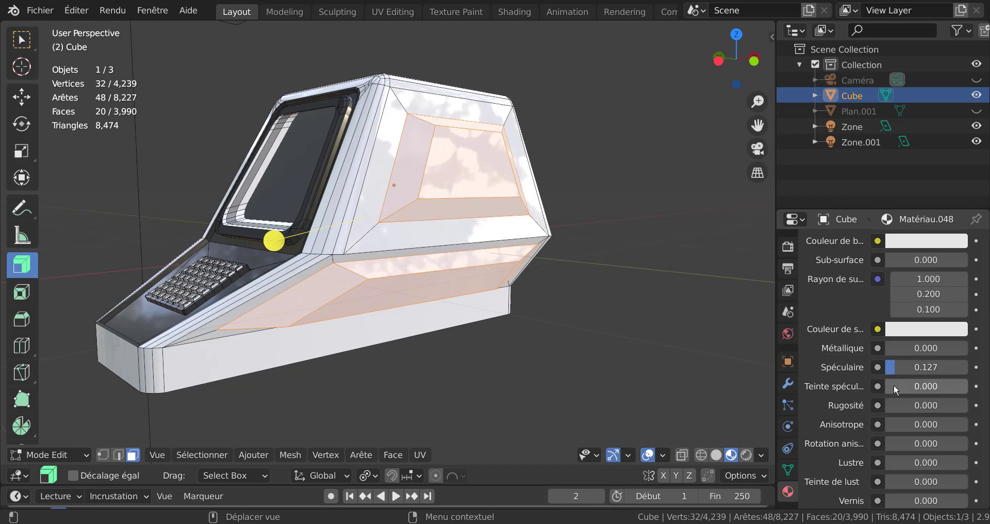
- Assign the new material to the selected side panels and darken its base color to a value of 0.502
scroll(910, 304, up, 4)
scroll(910, 304, up, 4)
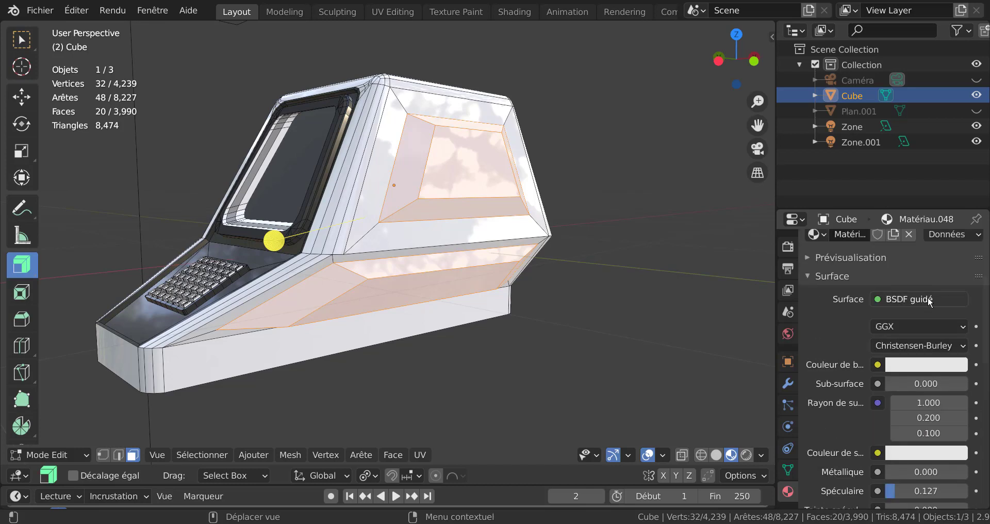
scroll(928, 301, down, 4)
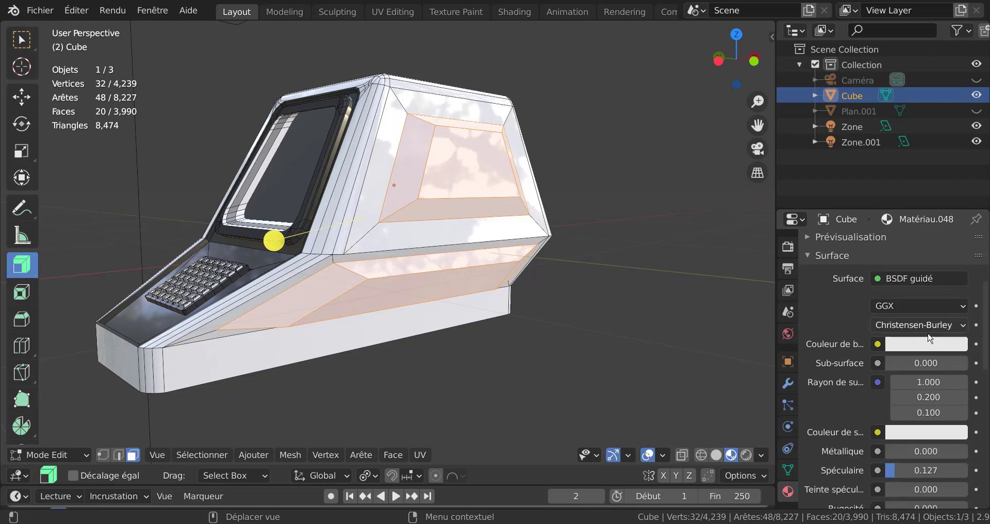
scroll(876, 274, up, 4)
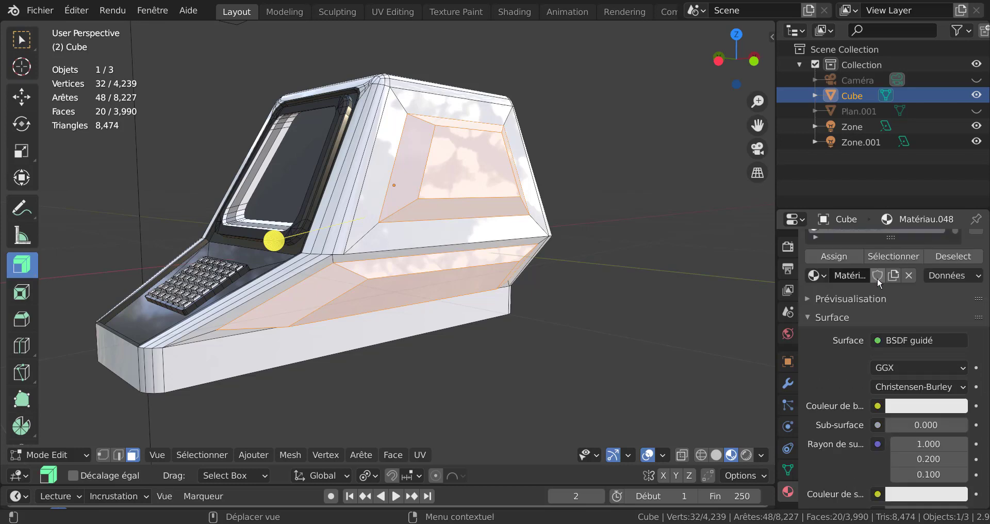
click(844, 258)
click(912, 406)
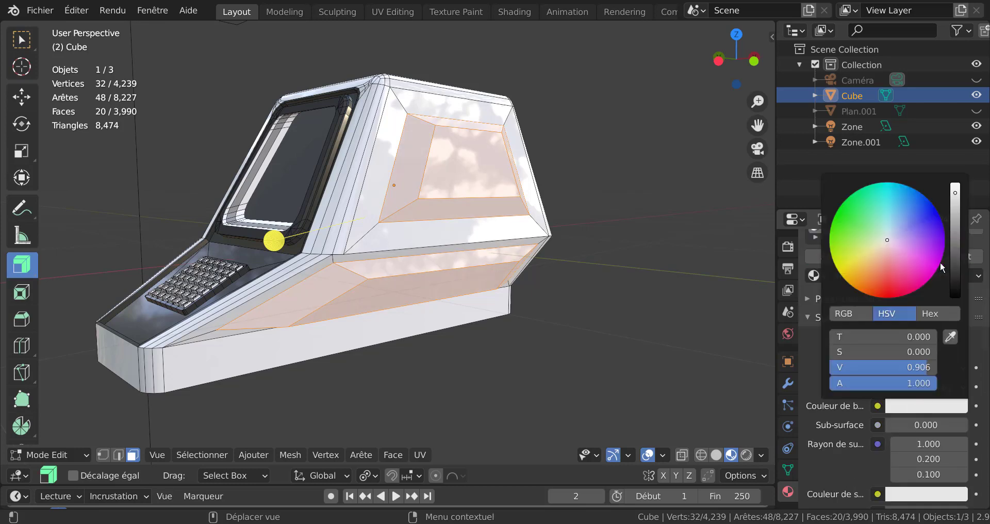
drag(954, 209, 955, 240)
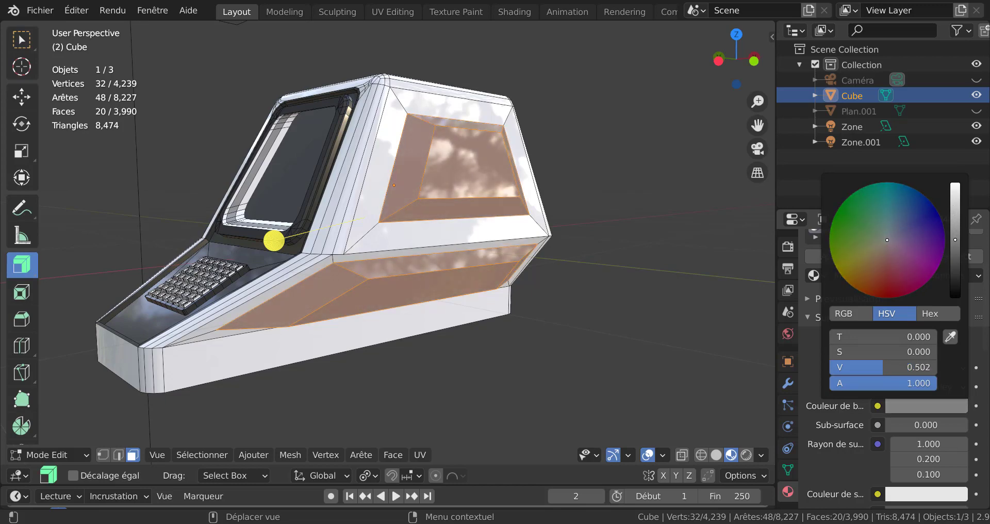
- Return to Object Mode and darken the side panel material's base color further to a value of 0.347
key(Tab)
scroll(636, 346, down, 4)
middle_drag(589, 361, 686, 368)
click(911, 386)
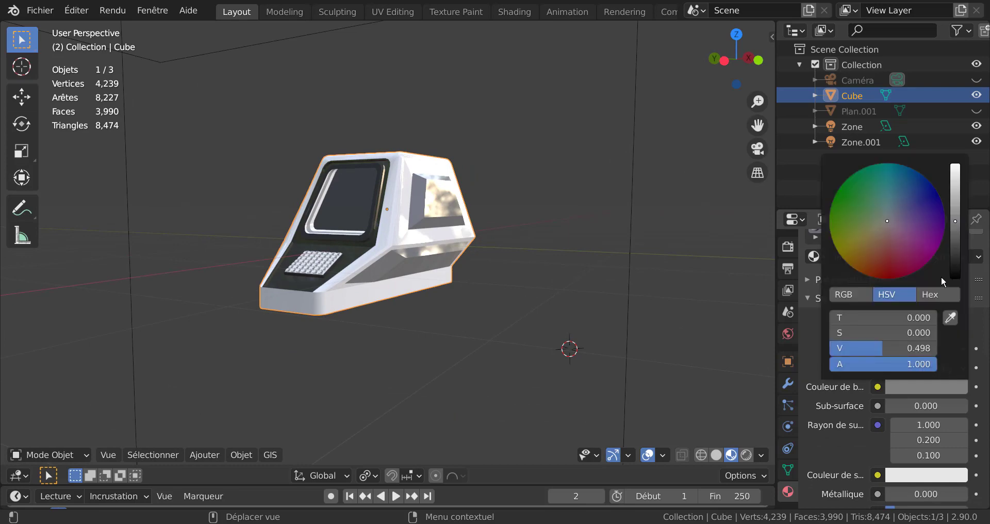
drag(956, 223, 955, 239)
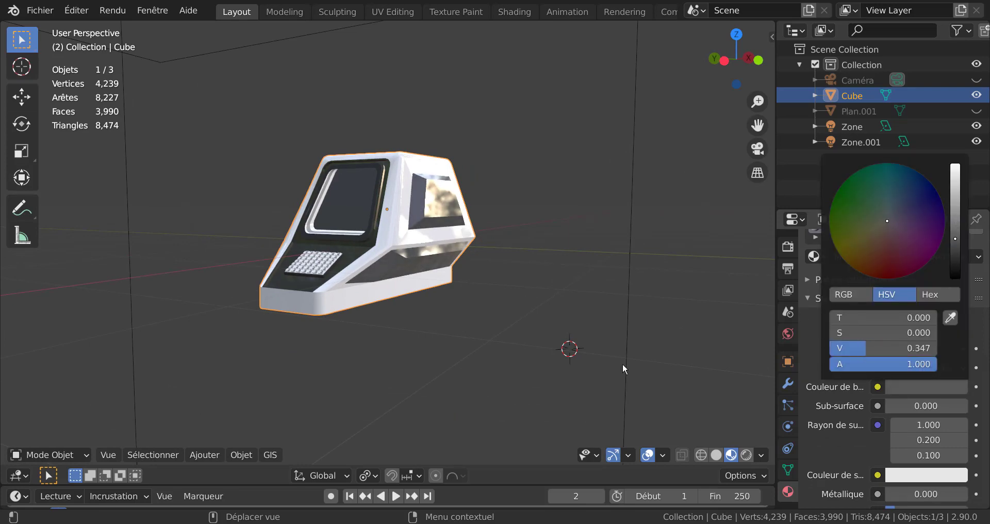
- Deselect all of the hull's faces in Edit Mode and return to Object Mode
key(Tab)
middle_drag(486, 387, 690, 433)
key(alt+a)
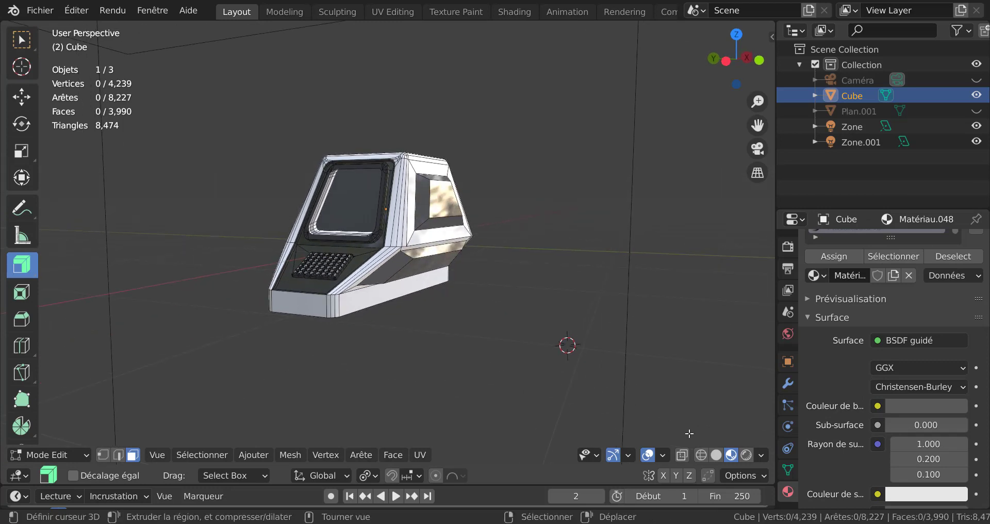
key(Tab)
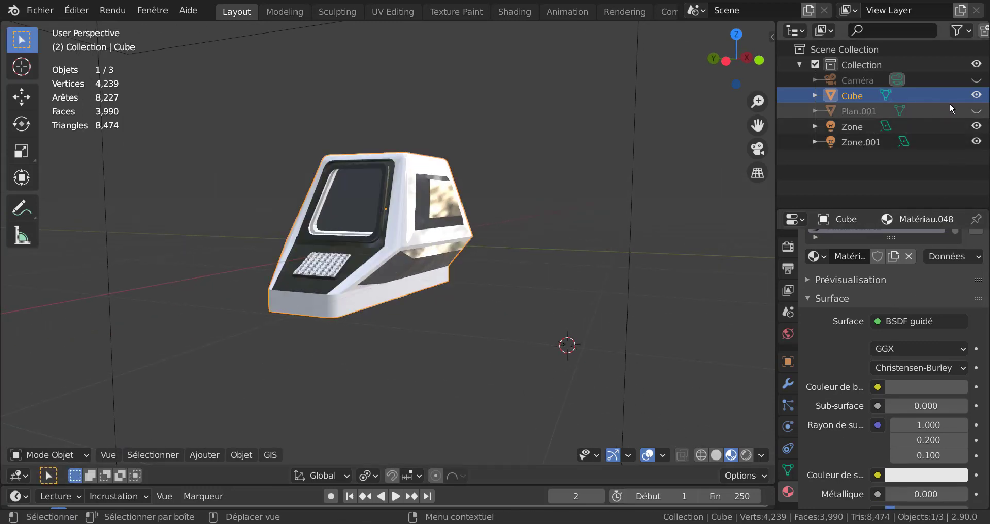
- Unhide Plan.001 and raise the cockpit about 0.797 m along the Z axis in the left orthographic view
click(977, 111)
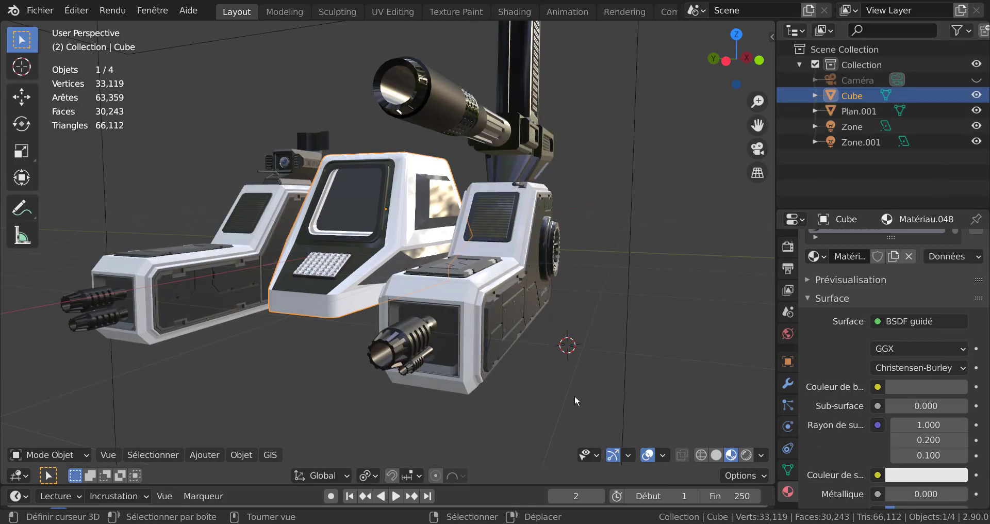
middle_drag(576, 400, 616, 398)
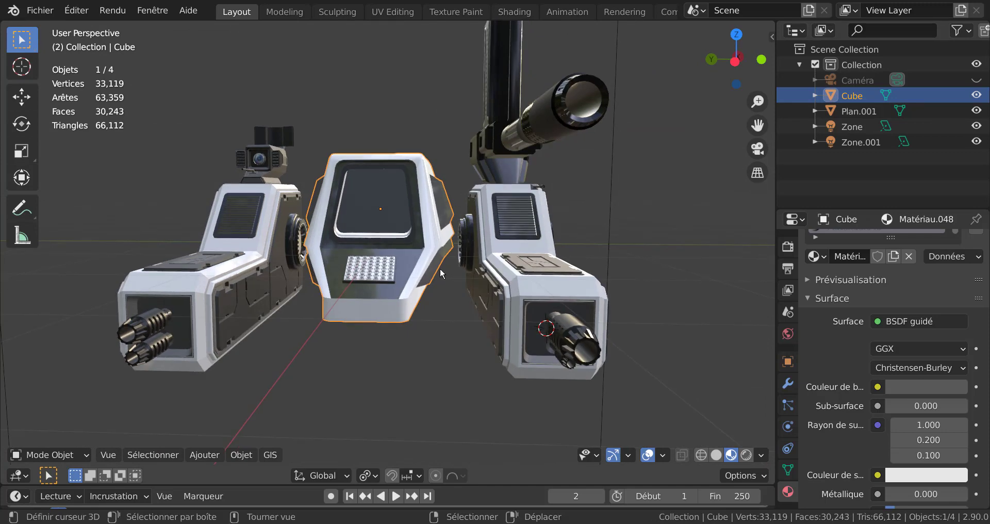
key(KP_1)
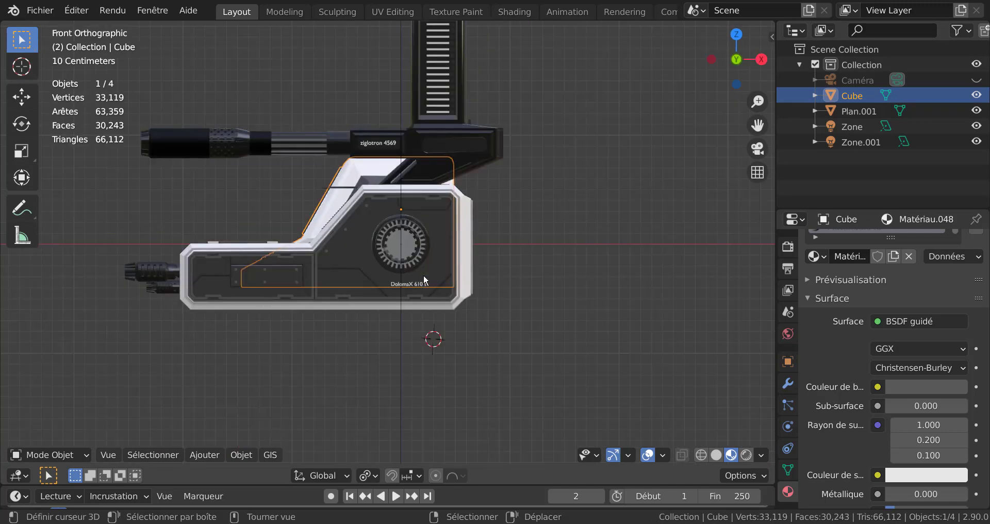
key(KP_3)
key(ctrl+KP_3)
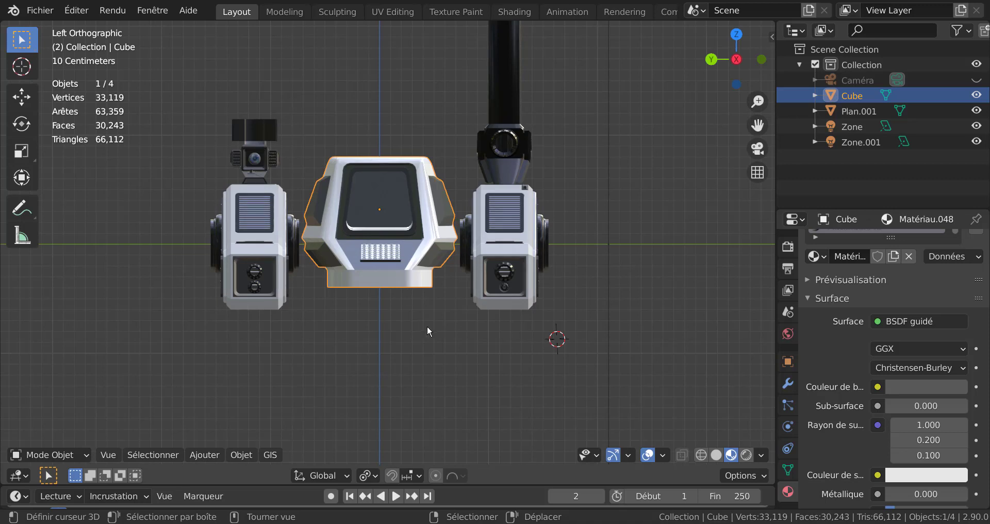
scroll(428, 328, down, 2)
key(g)
key(z)
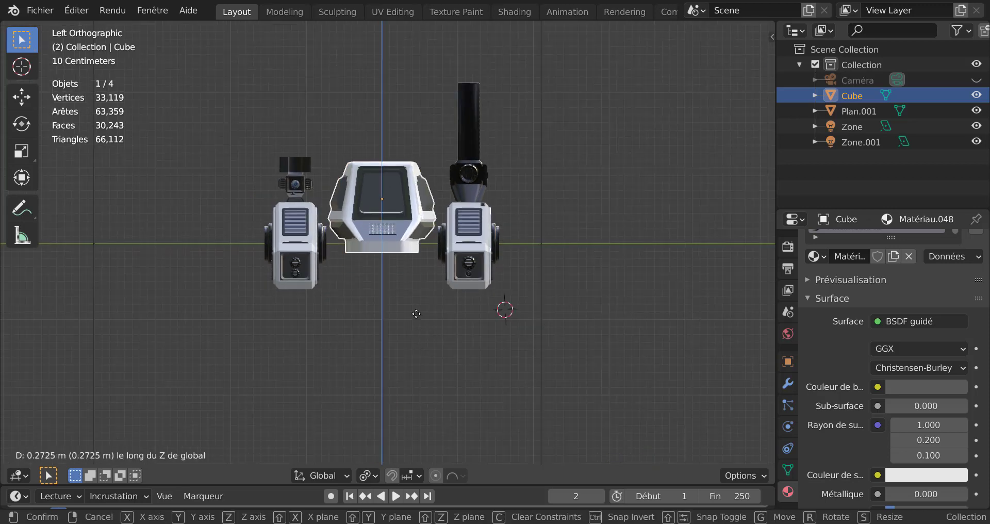
click(416, 287)
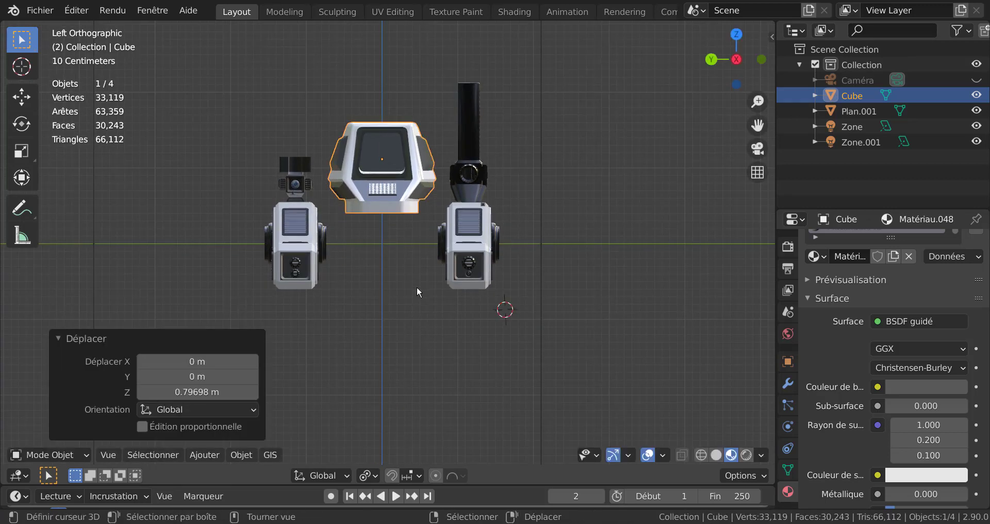
- Scale the cockpit up uniformly by a factor of 1.223
key(s)
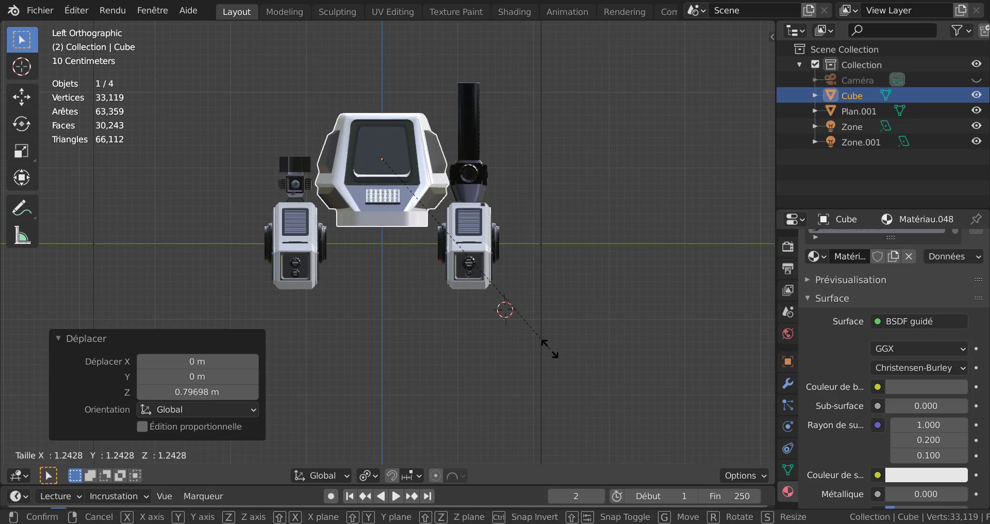
click(546, 346)
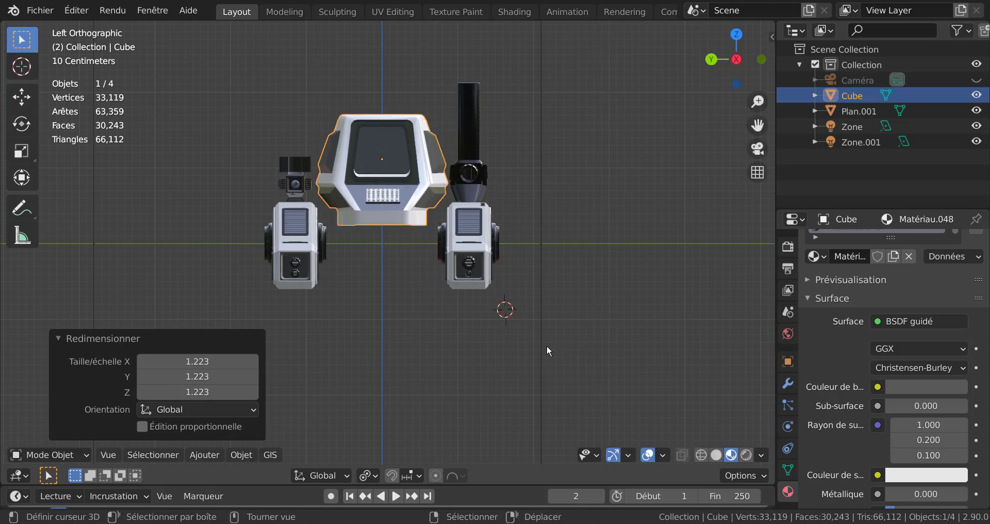
key(Tab)
middle_drag(527, 361, 640, 287)
key(Tab)
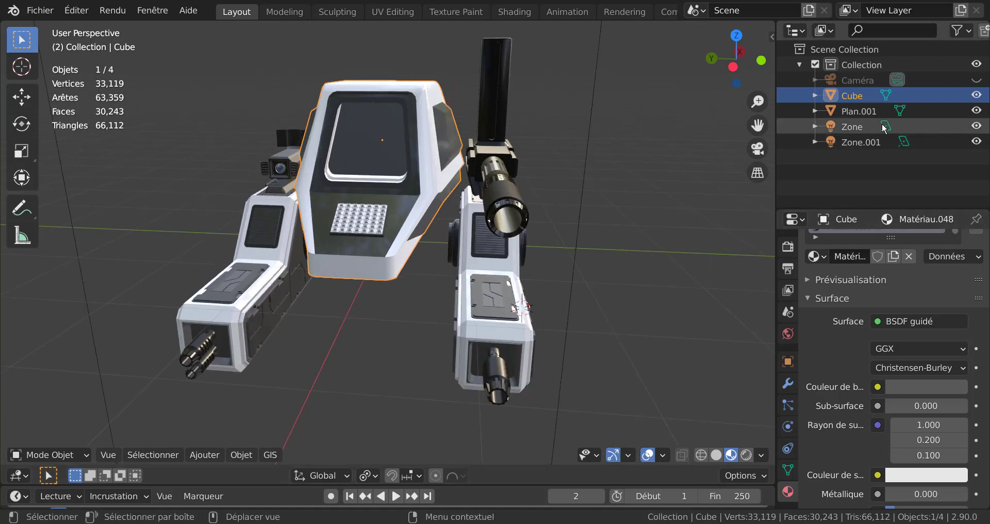
- Hide Plan.001 and select the upper and lower large faces at the back of the hull in Edit Mode
click(977, 110)
key(Tab)
middle_drag(601, 267, 306, 262)
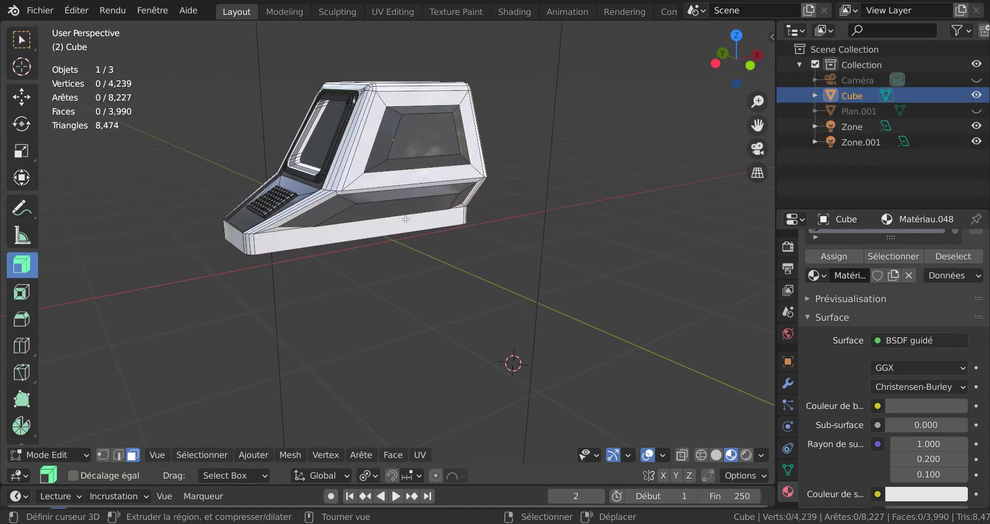
middle_drag(407, 270, 420, 298)
scroll(438, 241, up, 3)
click(463, 133)
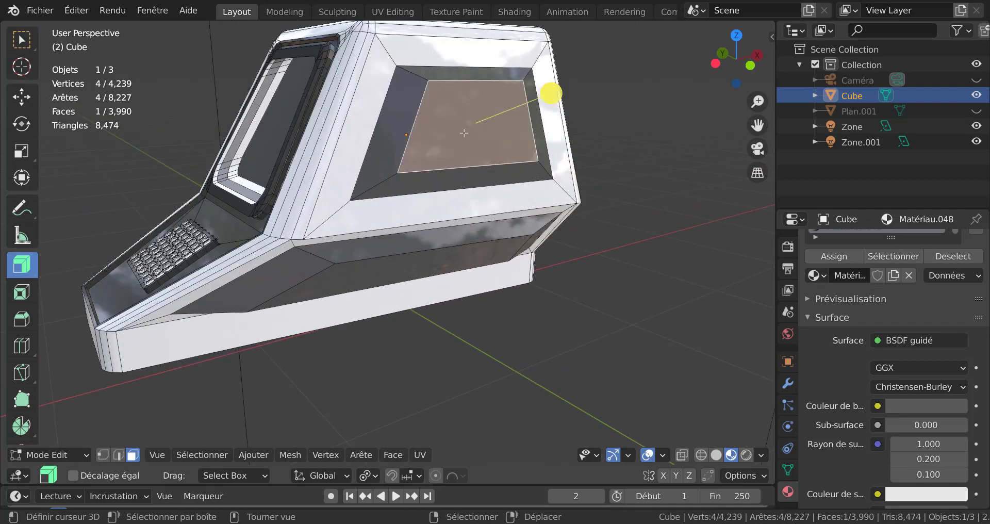
middle_drag(292, 235, 473, 161)
shift+click(413, 197)
click(473, 160)
shift+click(458, 244)
scroll(459, 245, down, 2)
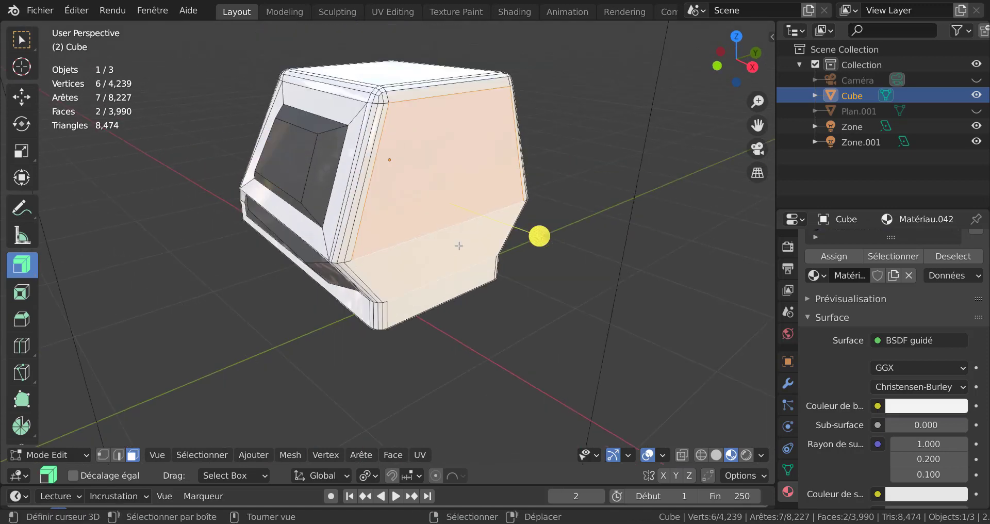
- Extrude the two selected back faces outward by 0.28 m
middle_drag(458, 245, 562, 223)
drag(567, 212, 565, 193)
scroll(588, 215, up, 3)
middle_drag(588, 215, 567, 164)
middle_drag(478, 202, 498, 241)
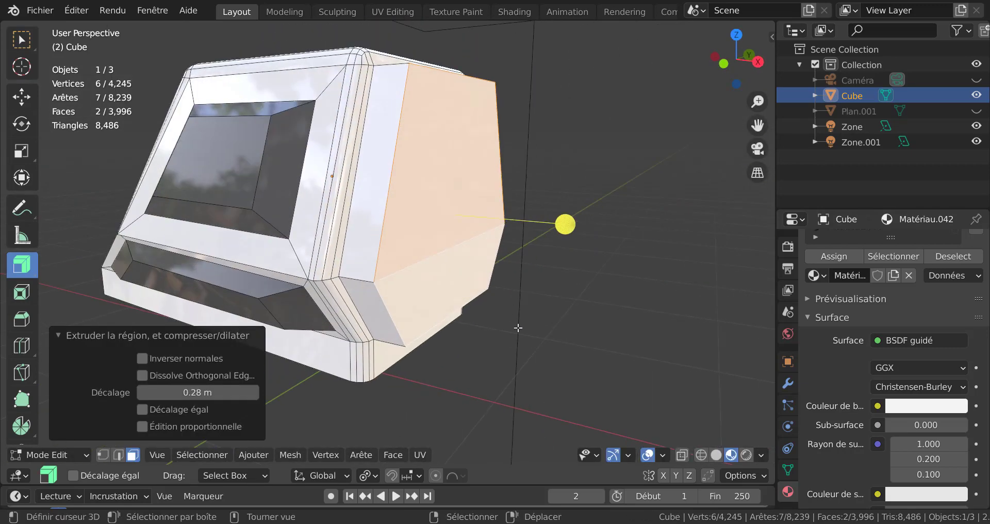
- Scale the extruded back faces down to about 0.77 to give the rear section tapered sides
key(s)
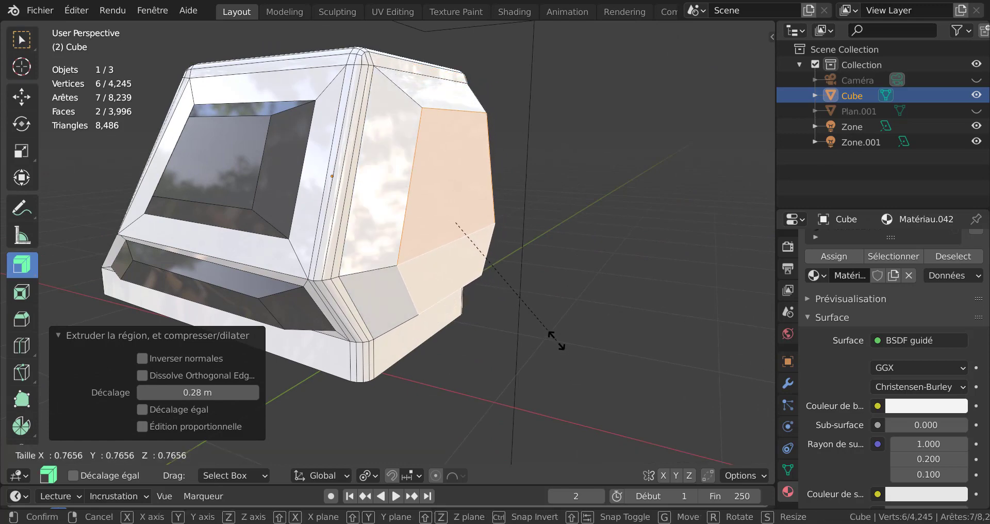
click(557, 341)
key(Tab)
middle_drag(557, 340, 510, 340)
key(Tab)
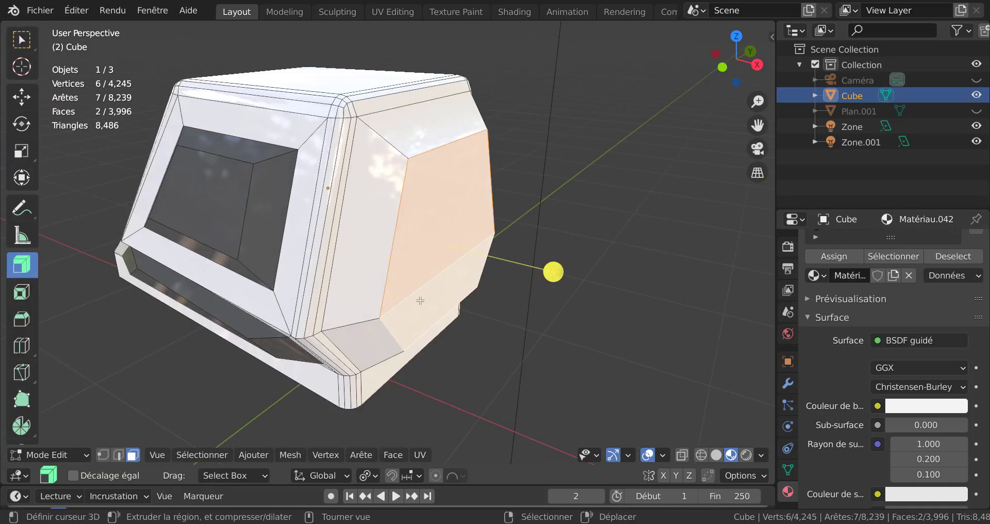
- Select the loop of six sloped faces around the rear section and inset them individually by 0.1105 m
click(362, 227)
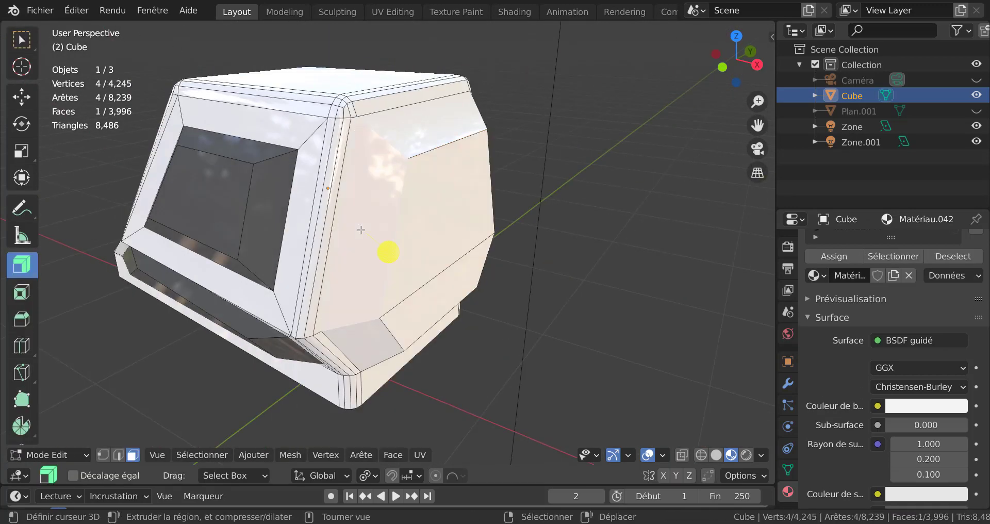
alt+click(394, 149)
middle_drag(532, 280, 532, 361)
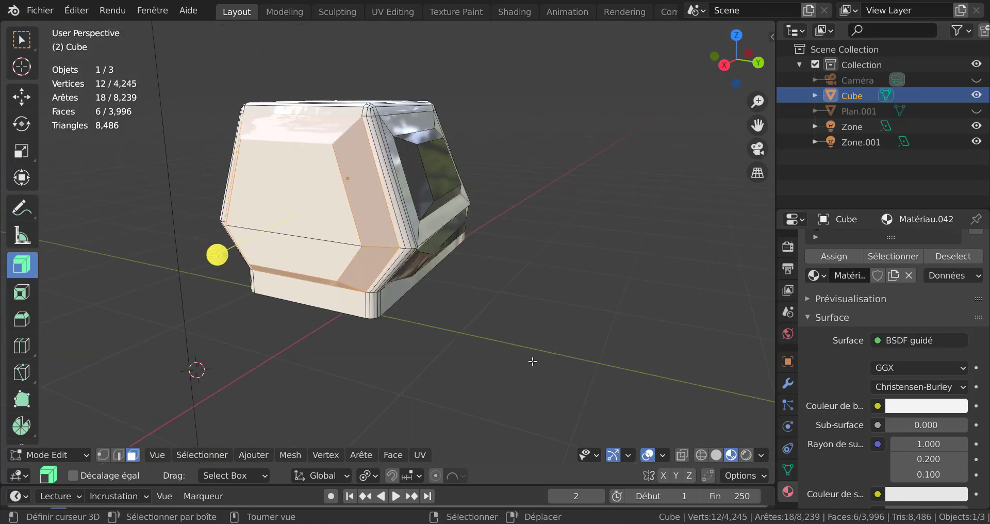
key(i)
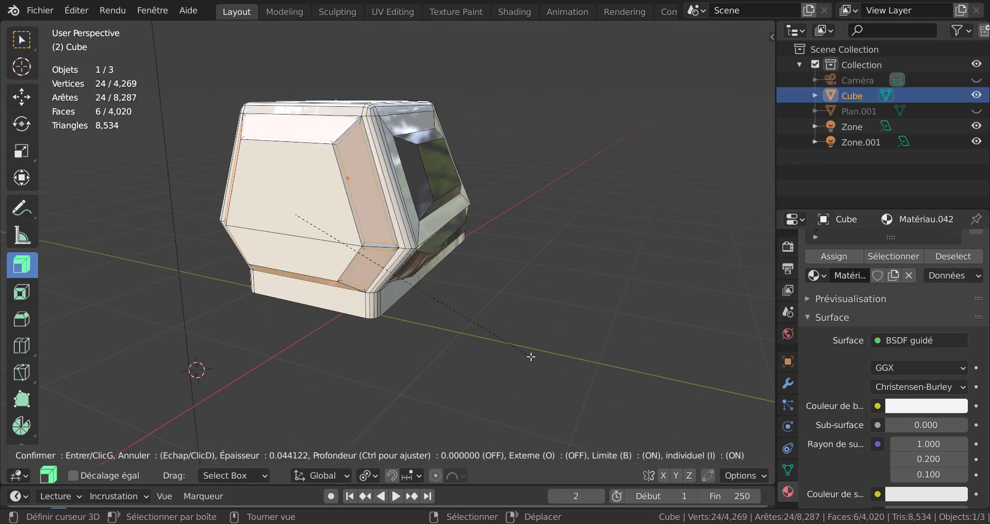
key(shift)
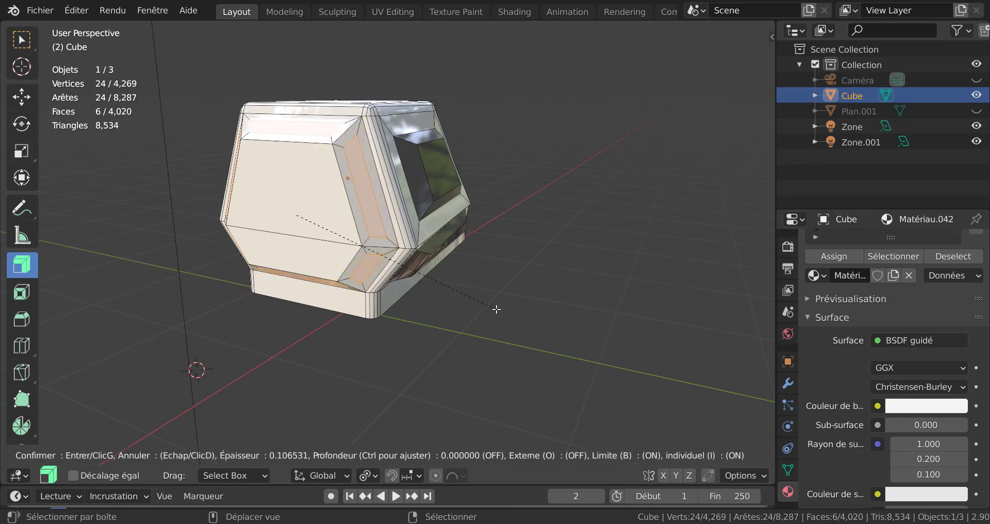
click(495, 305)
- Extrude the six inset faces inward by about 0.16 m to form recesses and inspect them in Object Mode
middle_drag(495, 306, 584, 274)
drag(545, 261, 584, 271)
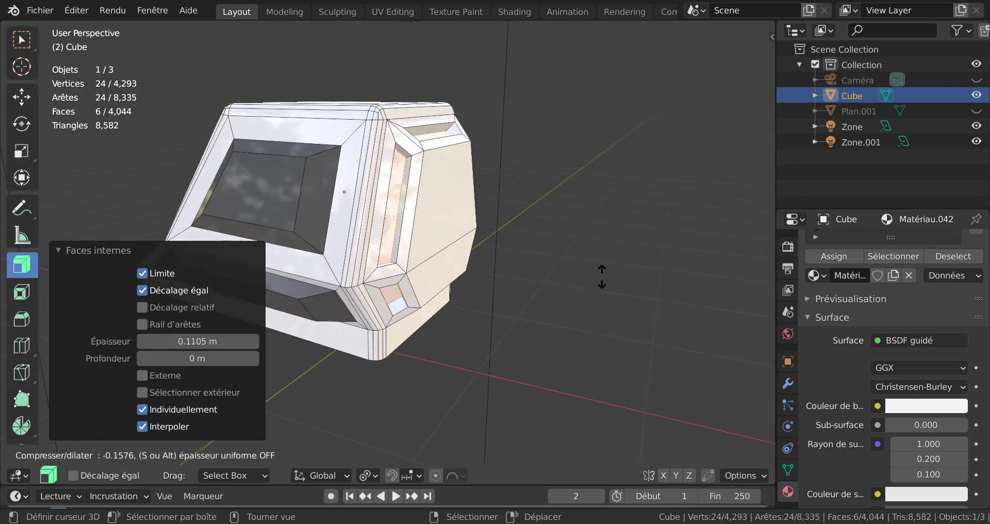
click(595, 275)
key(Tab)
middle_drag(606, 304, 658, 325)
scroll(575, 354, up, 3)
mouse_move(574, 354)
middle_down()
mouse_move(616, 345)
mouse_move(567, 346)
mouse_move(592, 348)
middle_up()
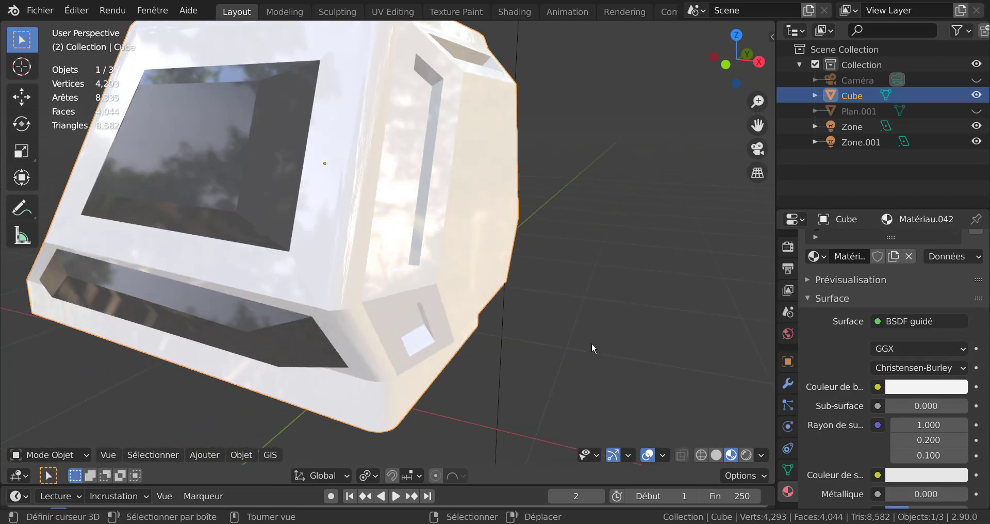
key(Tab)
- Grow the selection from the six recess floors to include the recess walls, and create a new material in an added slot
scroll(592, 342, down, 2)
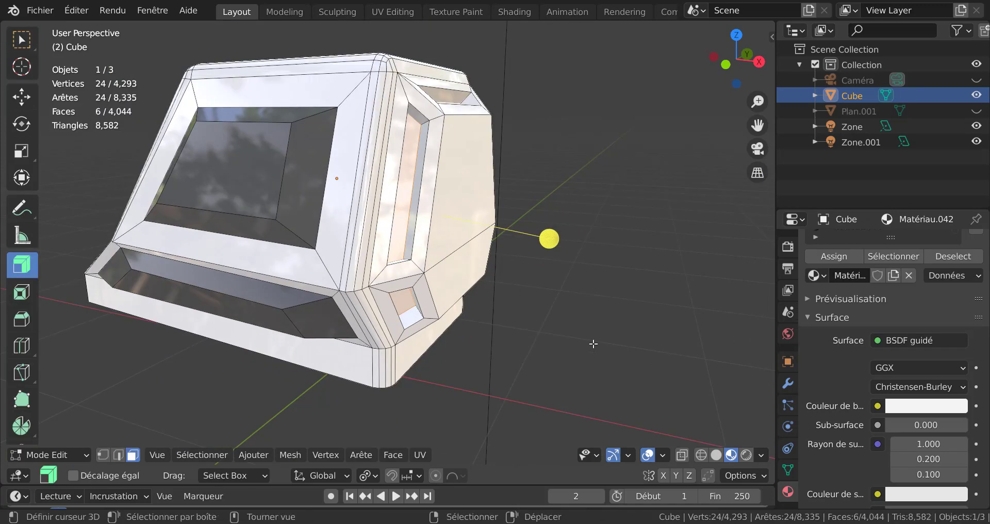
key(ctrl+KP_Add)
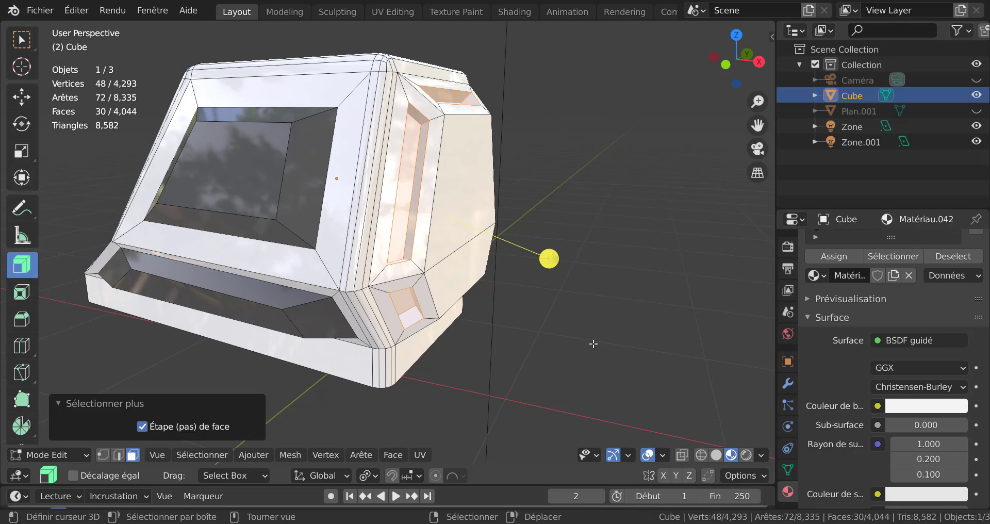
middle_drag(611, 379, 563, 378)
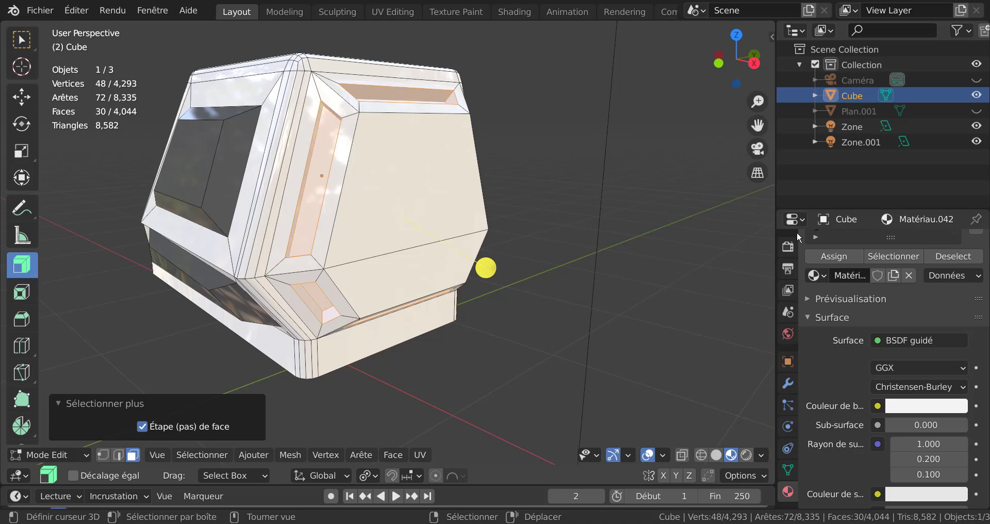
scroll(879, 297, up, 3)
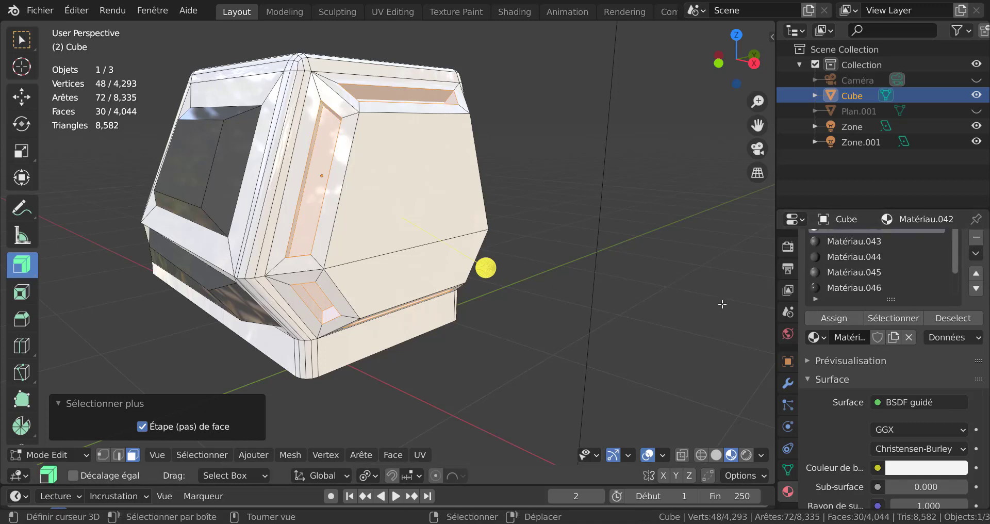
scroll(976, 263, up, 1)
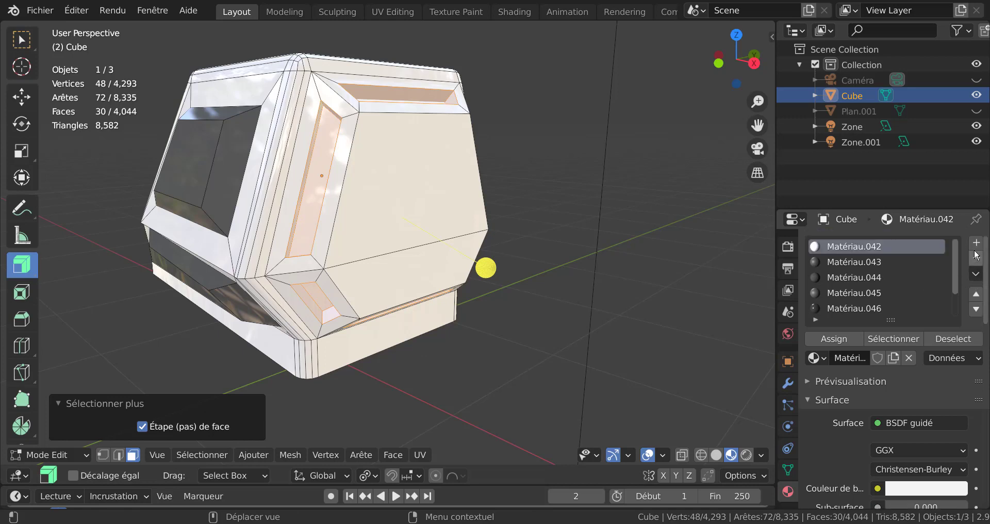
click(978, 243)
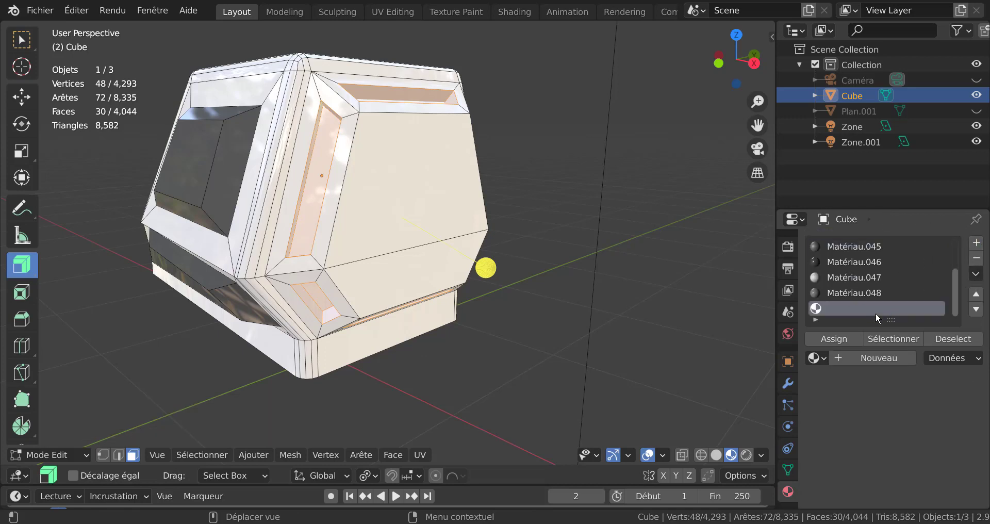
click(883, 360)
- Set the new material's specular, roughness and sheen tint to 0 and assign it to the selected recess faces
scroll(884, 377, down, 5)
scroll(902, 428, down, 10)
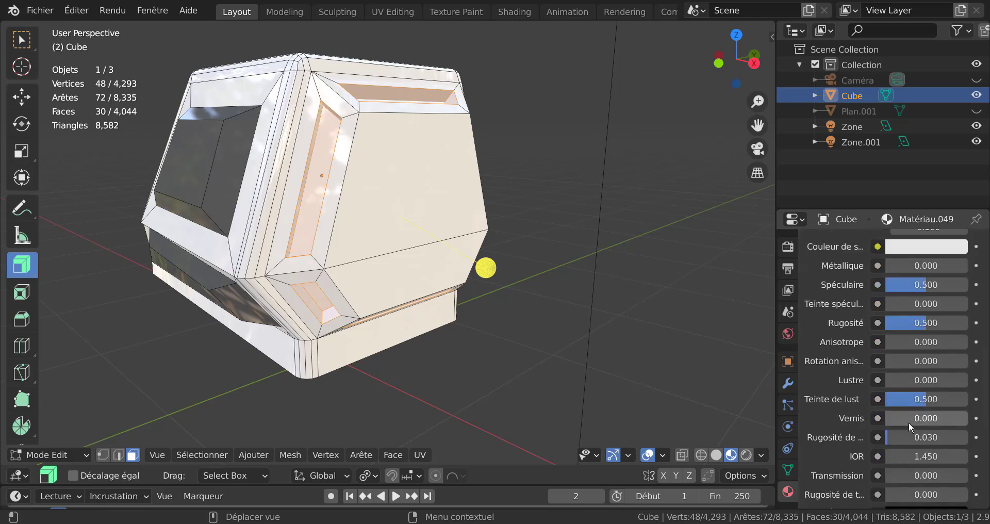
drag(929, 400, 887, 399)
drag(929, 323, 903, 323)
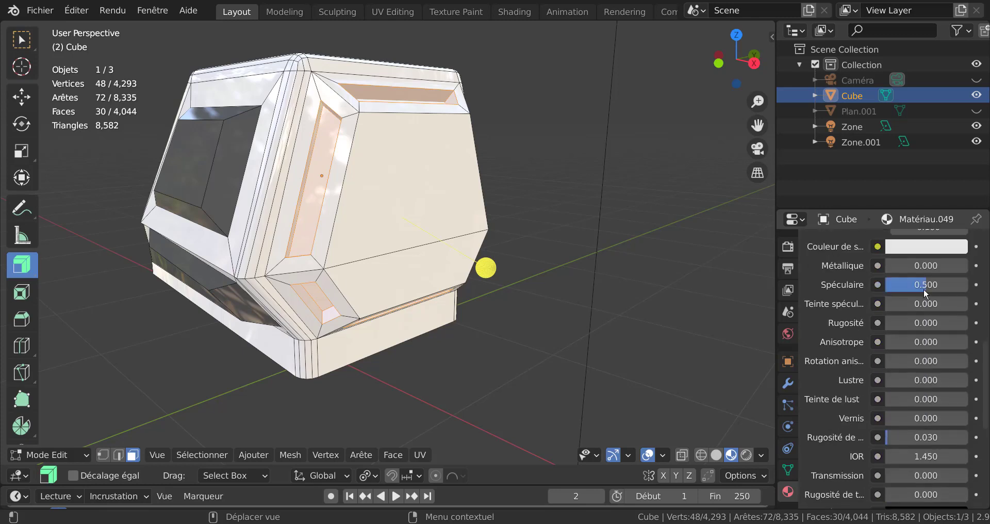
scroll(908, 320, up, 9)
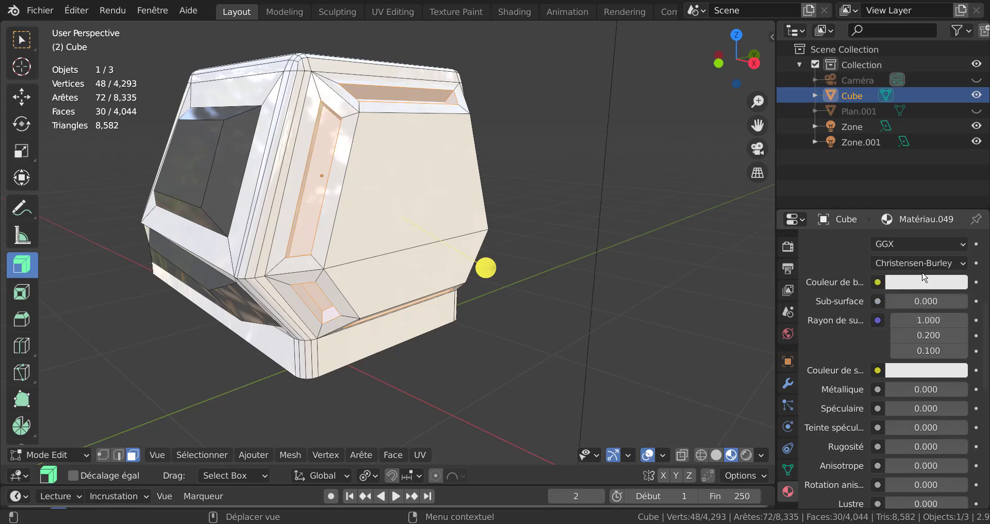
scroll(847, 283, down, 1)
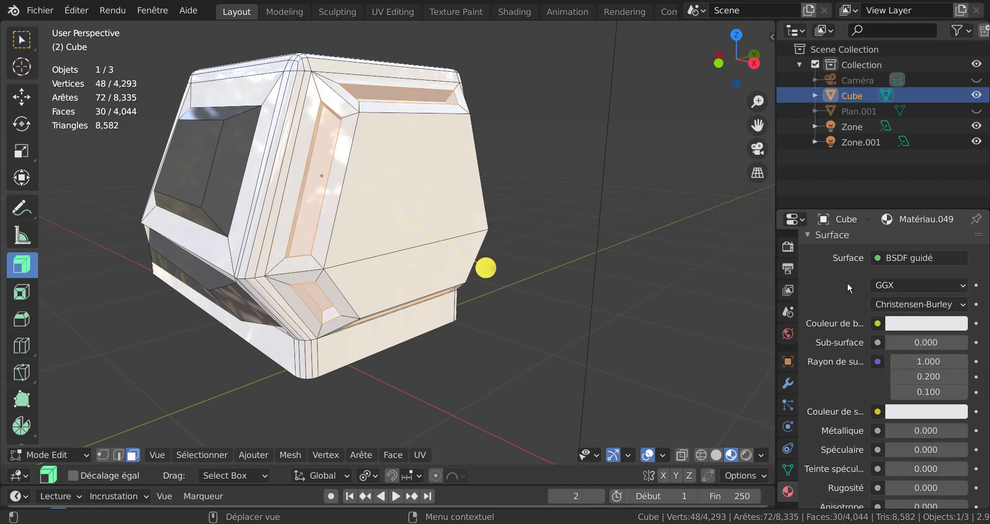
scroll(879, 295, up, 4)
click(846, 255)
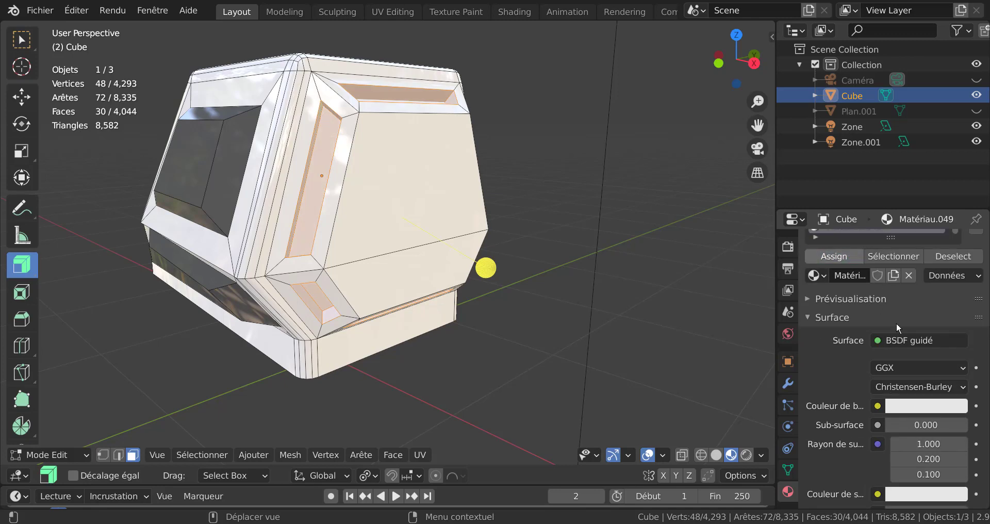
- Darken the recess material's base colour to a medium grey and inspect the recesses in Object Mode
click(925, 407)
drag(954, 207, 955, 235)
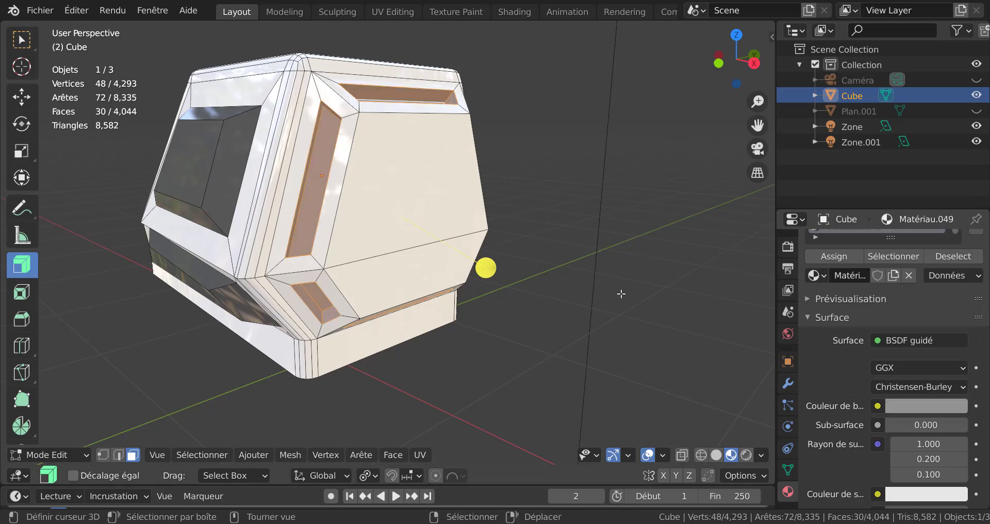
key(Tab)
middle_drag(551, 352, 533, 363)
key(Tab)
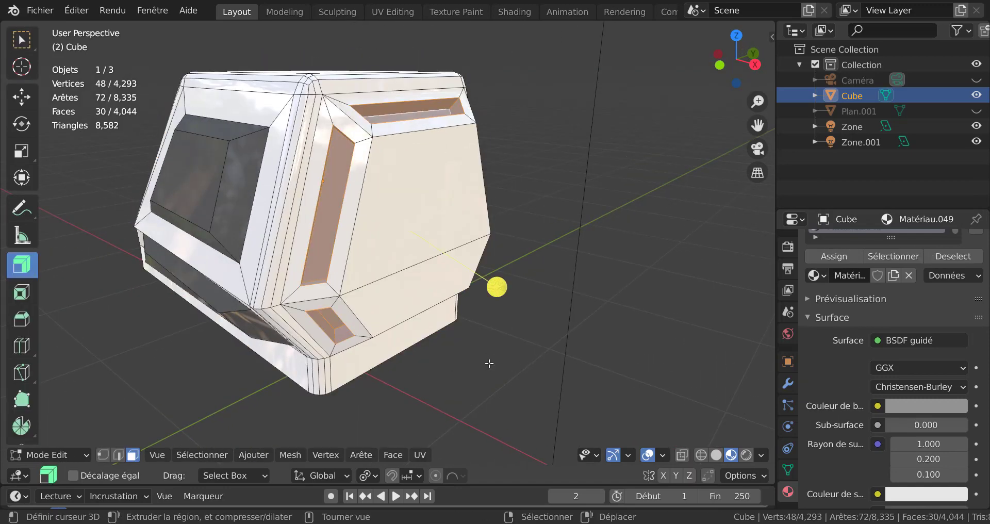
- Select the 24 frame faces surrounding the six recesses around the rear section as face loops
scroll(352, 285, up, 5)
alt+click(334, 54)
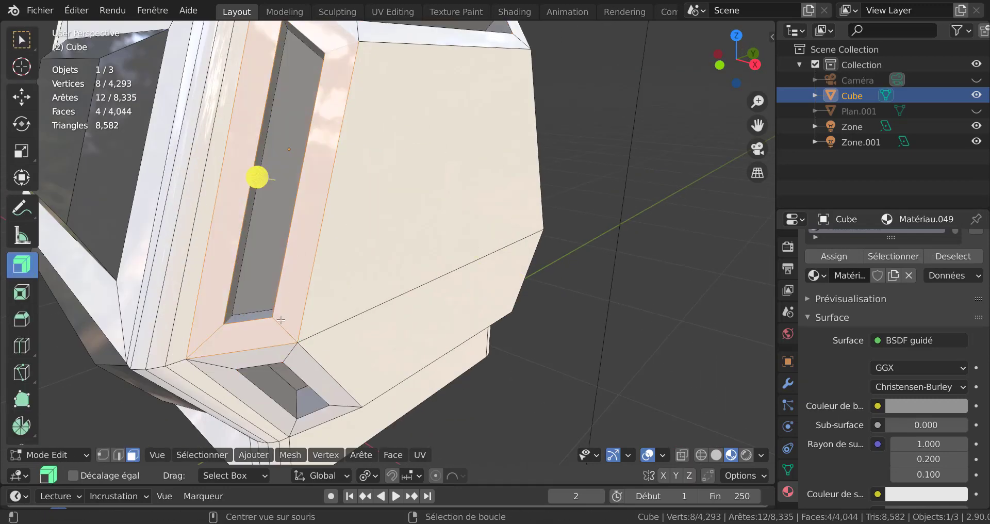
alt+shift+click(293, 350)
middle_drag(293, 350, 317, 283)
alt+shift+click(322, 280)
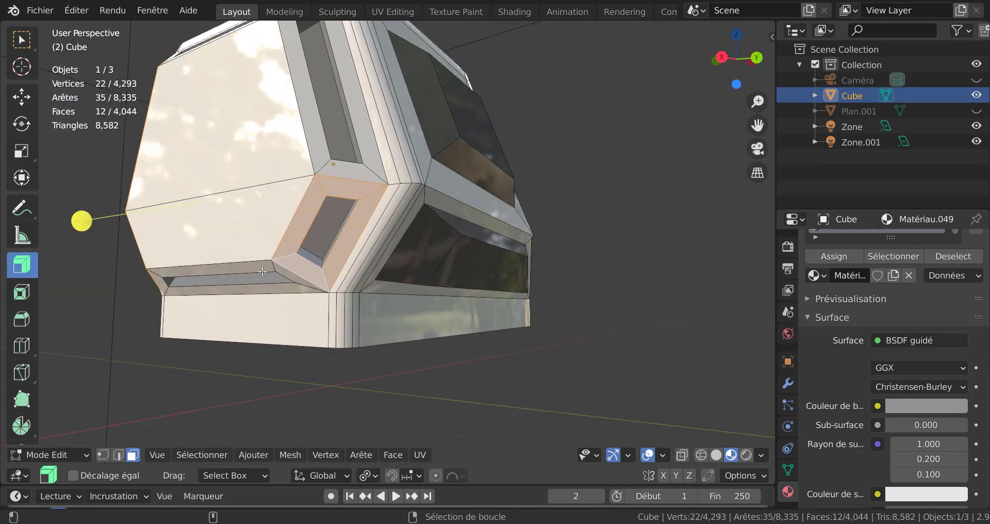
alt+shift+click(274, 266)
middle_drag(274, 267, 470, 452)
alt+shift+click(315, 241)
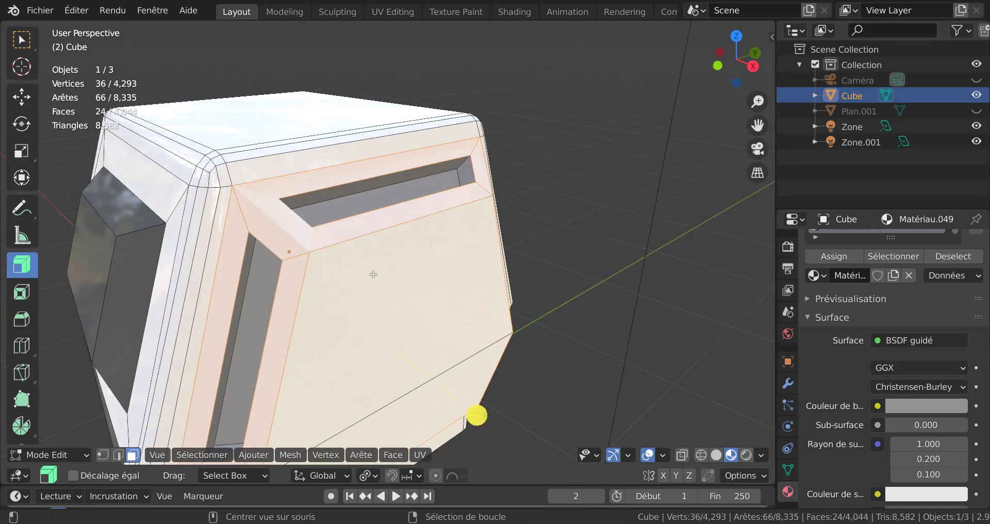
- Inset the 24 selected frame faces individually by a narrow margin
scroll(315, 242, down, 4)
middle_drag(438, 310, 444, 237)
alt+scroll(474, 282, up, 2)
key(KP_7)
scroll(613, 331, up, 4)
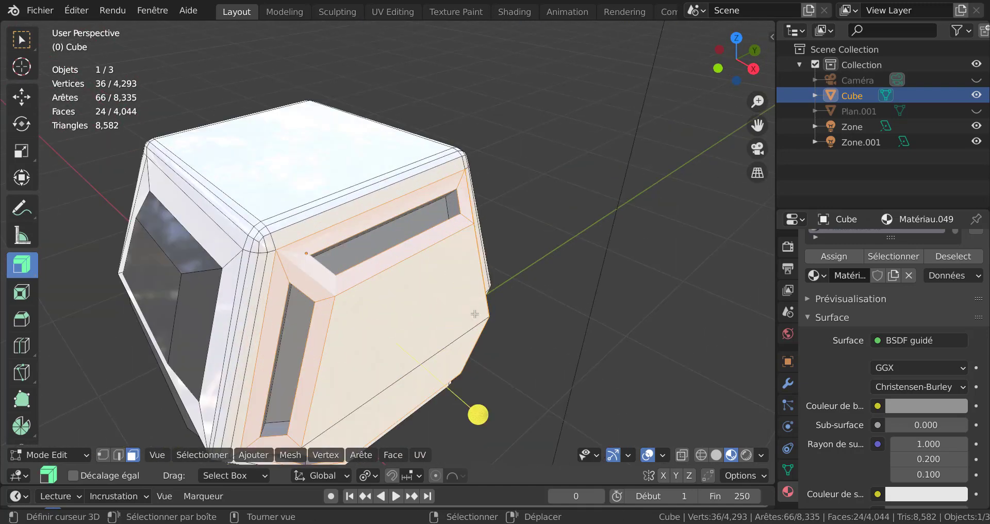
key(i)
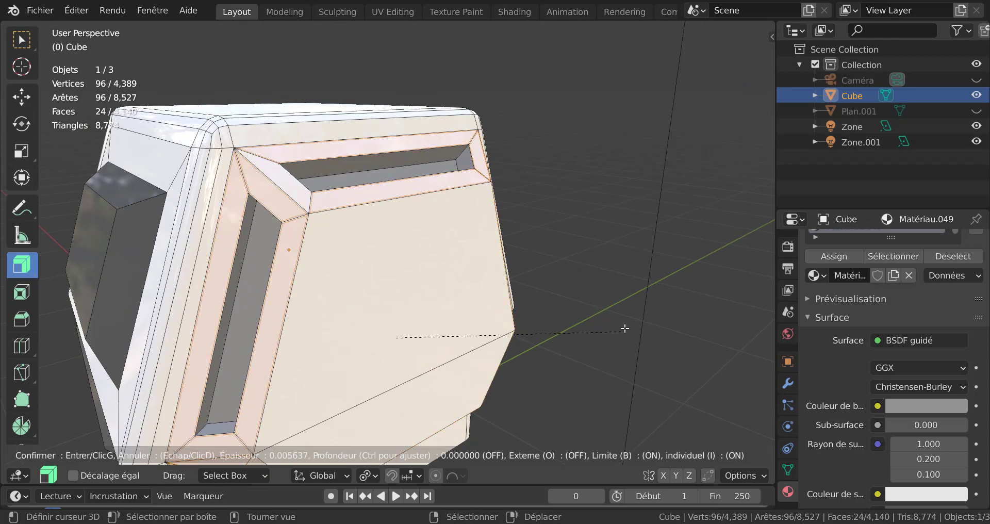
click(590, 337)
- Extrude the inset frame faces slightly inward to form shallow grooves and inspect them in Object Mode
middle_drag(477, 394, 588, 346)
drag(594, 353, 637, 358)
key(Tab)
middle_drag(608, 376, 564, 389)
key(Tab)
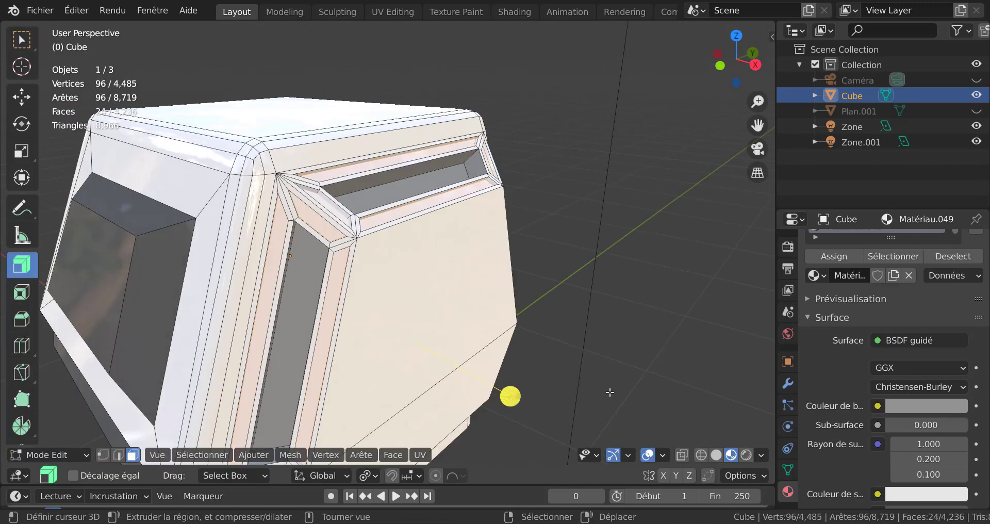
- Grow the selection to include the groove walls, then create a new material in an added slot and assign it
scroll(610, 391, up, 4)
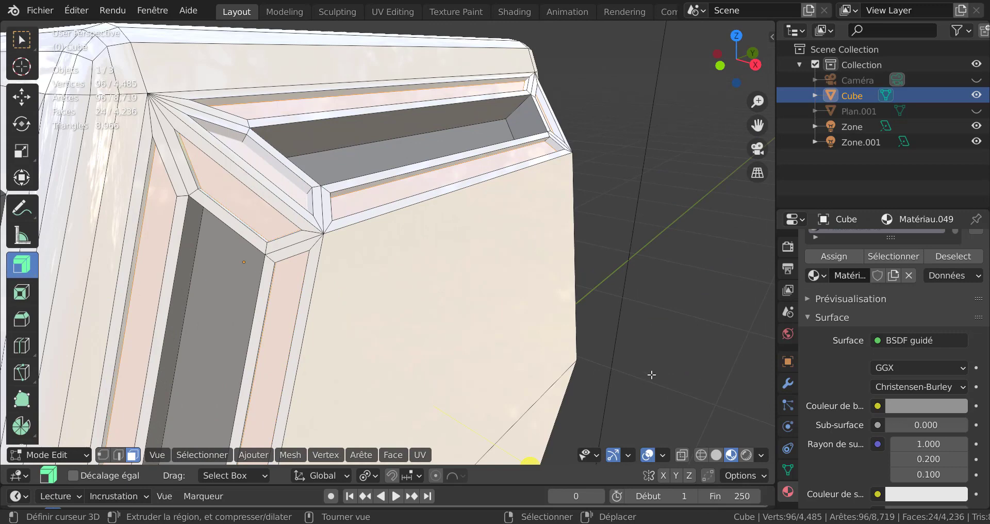
key(ctrl+KP_Add)
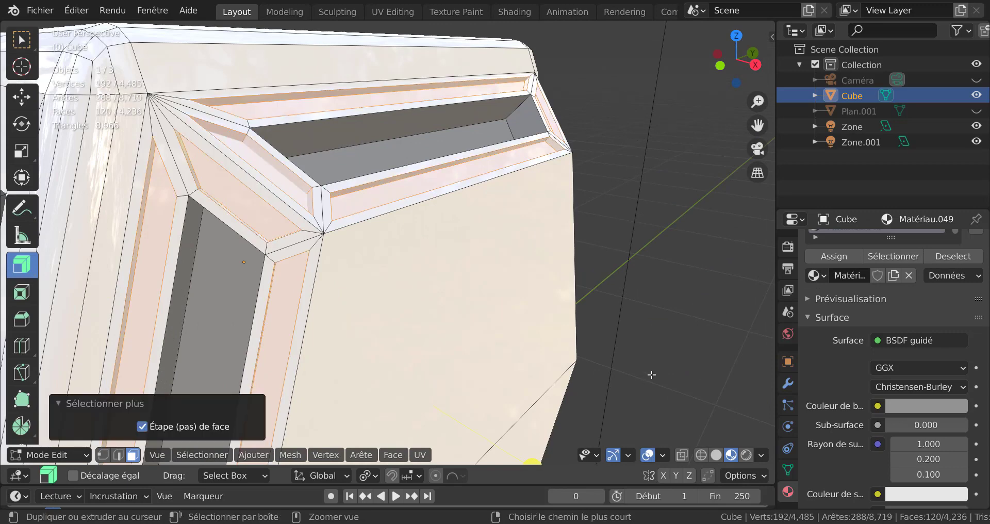
scroll(652, 376, down, 2)
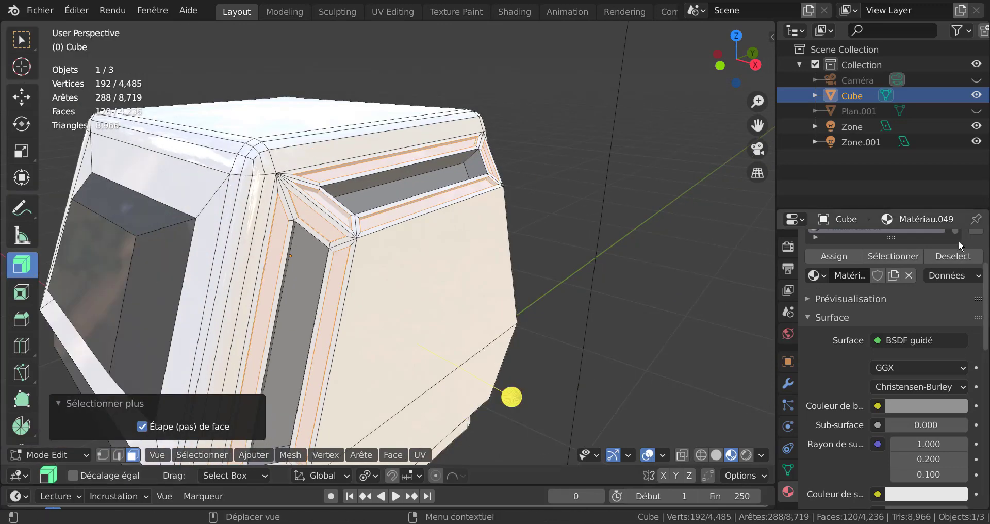
scroll(960, 268, up, 4)
click(976, 243)
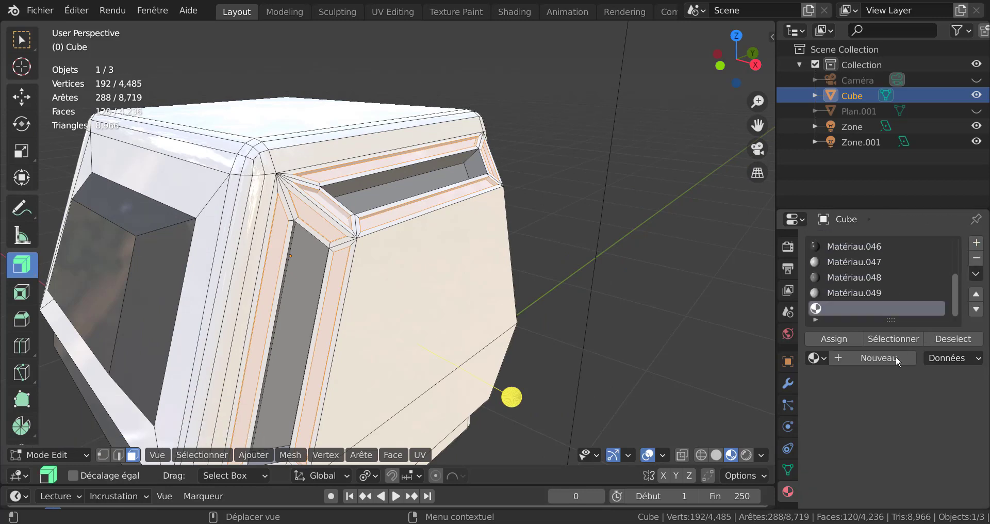
click(880, 358)
scroll(890, 442, down, 3)
scroll(890, 441, down, 1)
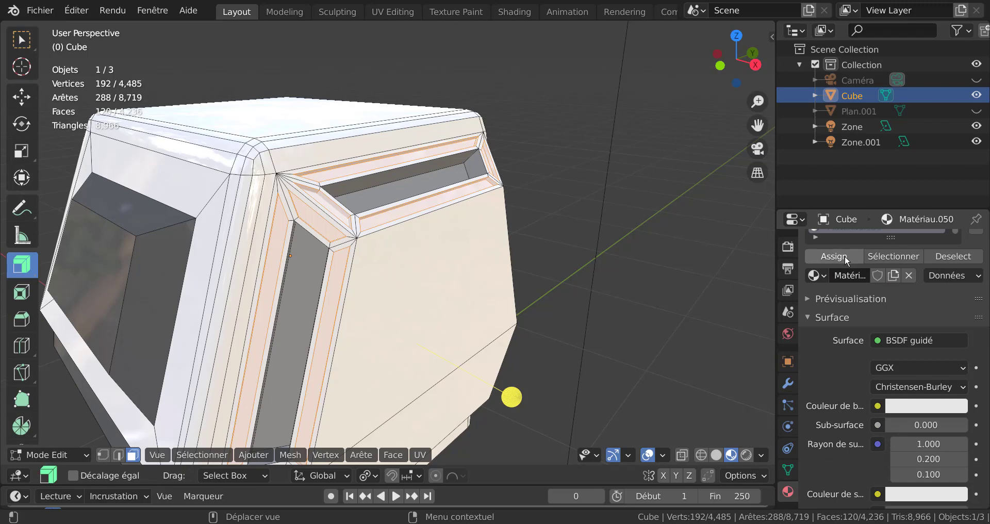
click(845, 256)
- Set the groove material's base colour to light grey and inspect the rear section in Object Mode
click(913, 407)
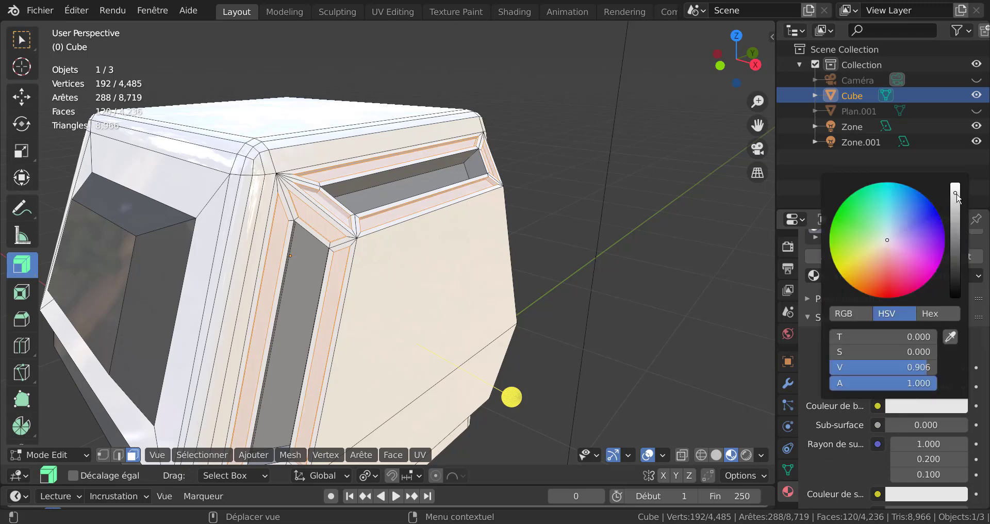
mouse_move(958, 198)
mouse_down()
mouse_move(956, 242)
mouse_move(956, 217)
mouse_up()
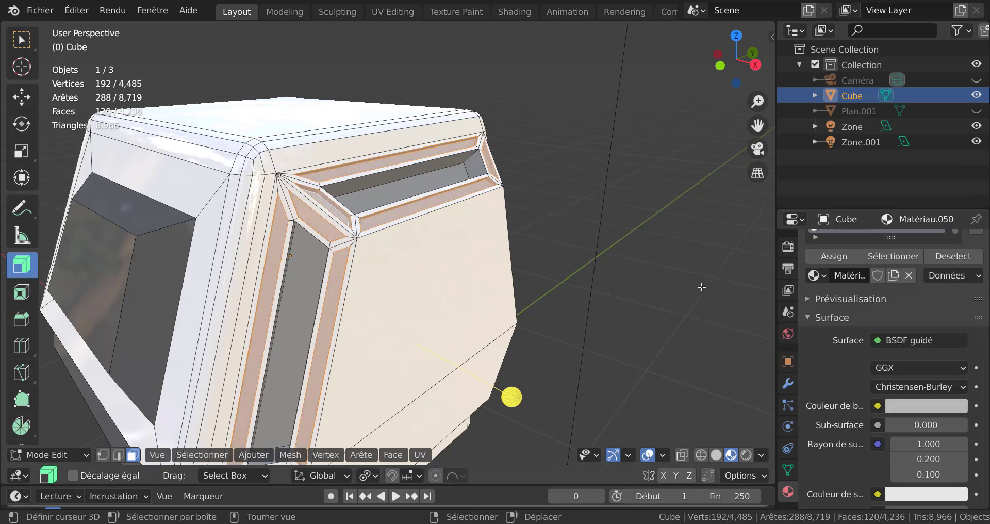
key(Tab)
scroll(702, 287, down, 3)
middle_drag(654, 336, 461, 345)
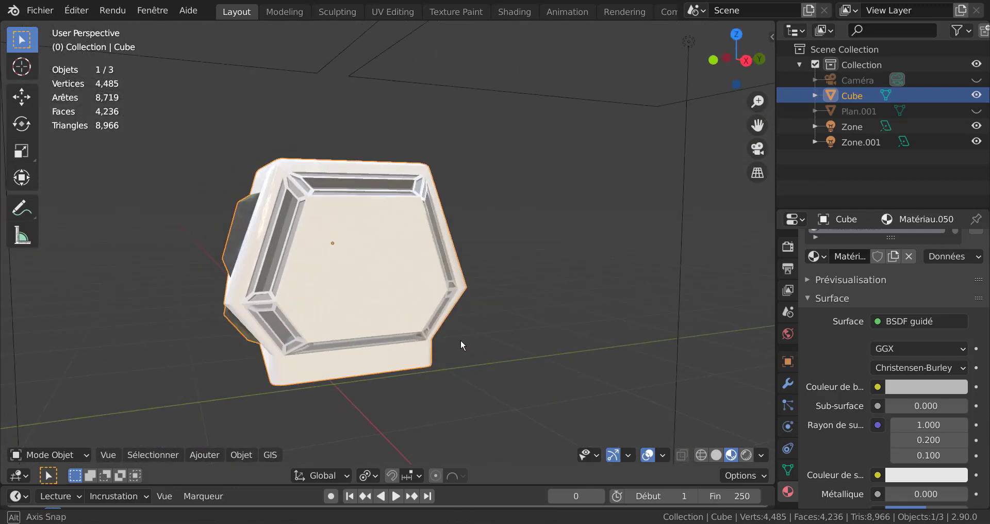
middle_drag(521, 338, 629, 358)
scroll(635, 362, up, 2)
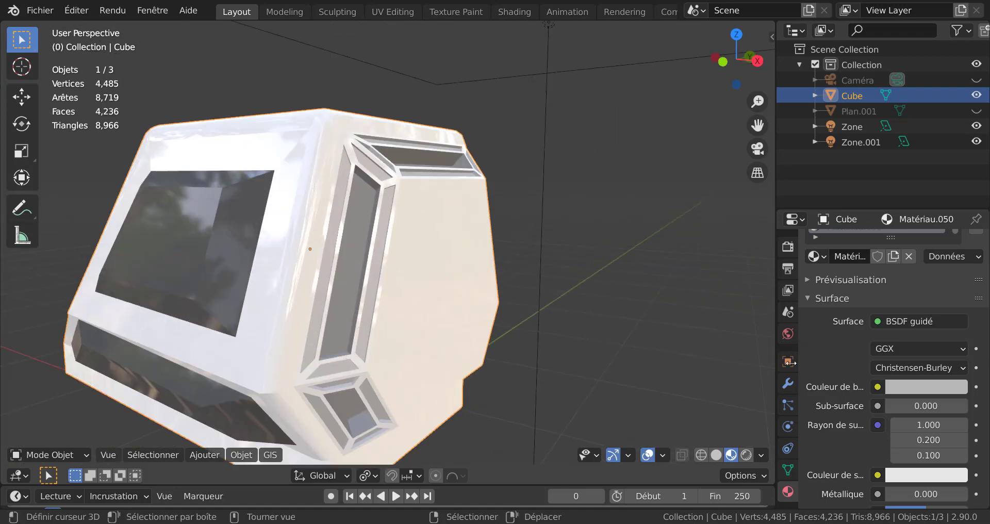
- Darken the groove material's base colour to near black and inspect the rear frame in Object Mode
click(908, 387)
drag(953, 186, 955, 255)
scroll(620, 314, down, 3)
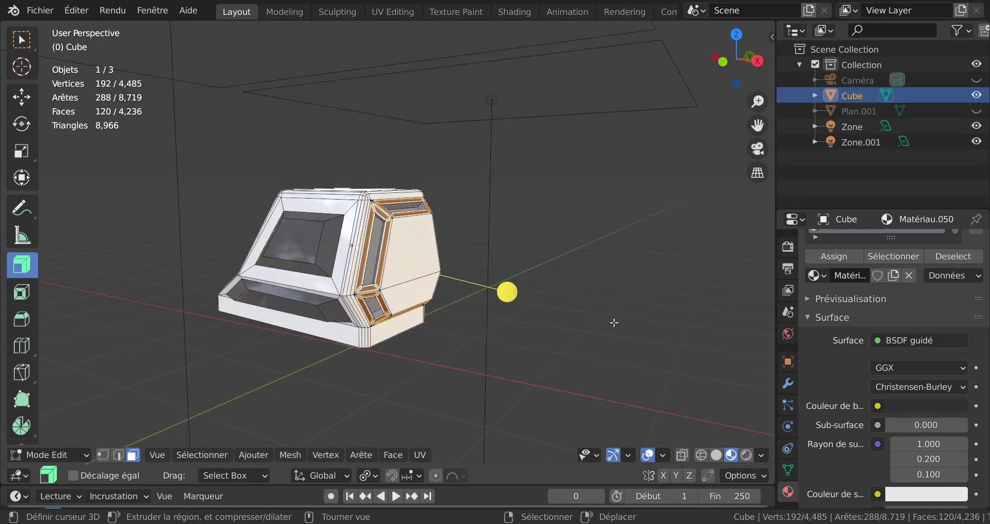
key(Tab)
middle_drag(544, 355, 402, 376)
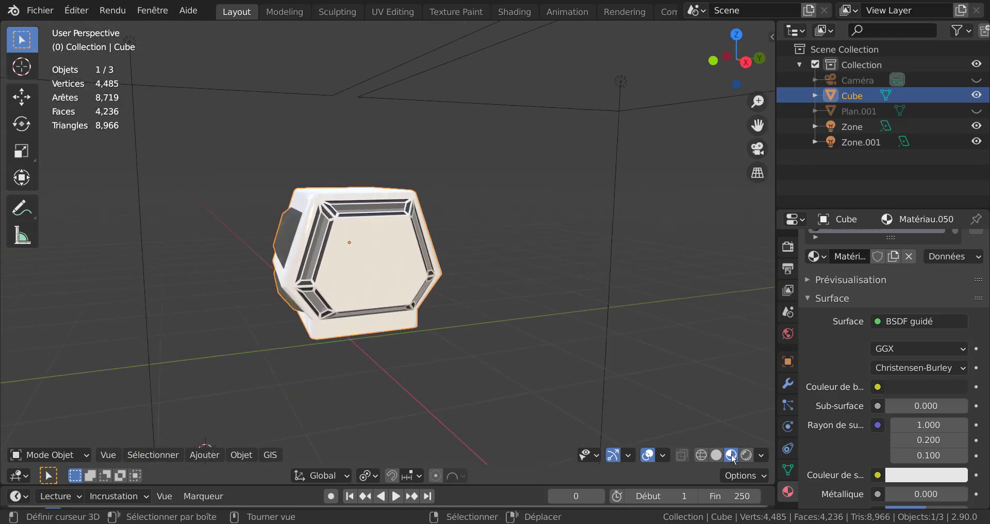
- Show the Plan.001 object and examine how the cockpit fits between the side pods and cannon
click(976, 111)
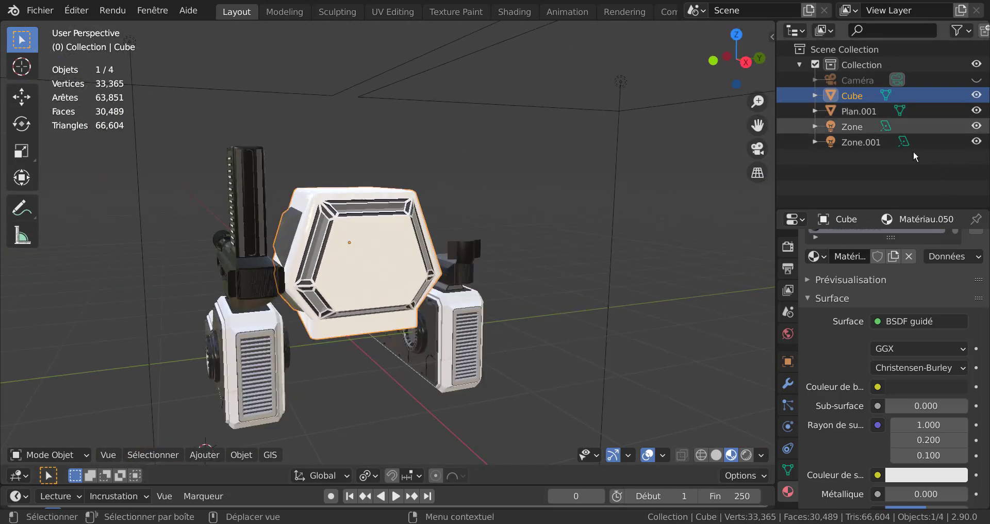
key(Tab)
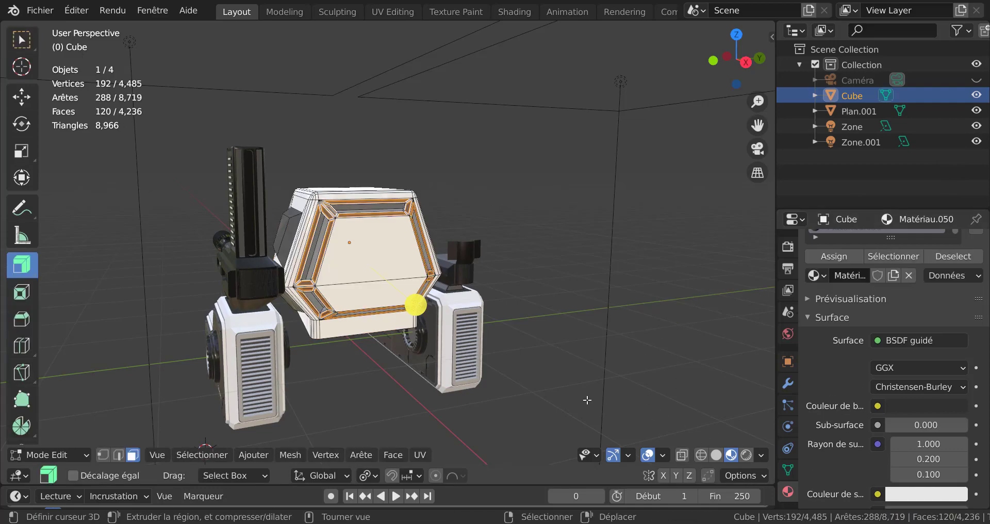
key(Tab)
middle_drag(564, 387, 520, 254)
scroll(413, 373, up, 3)
key(Tab)
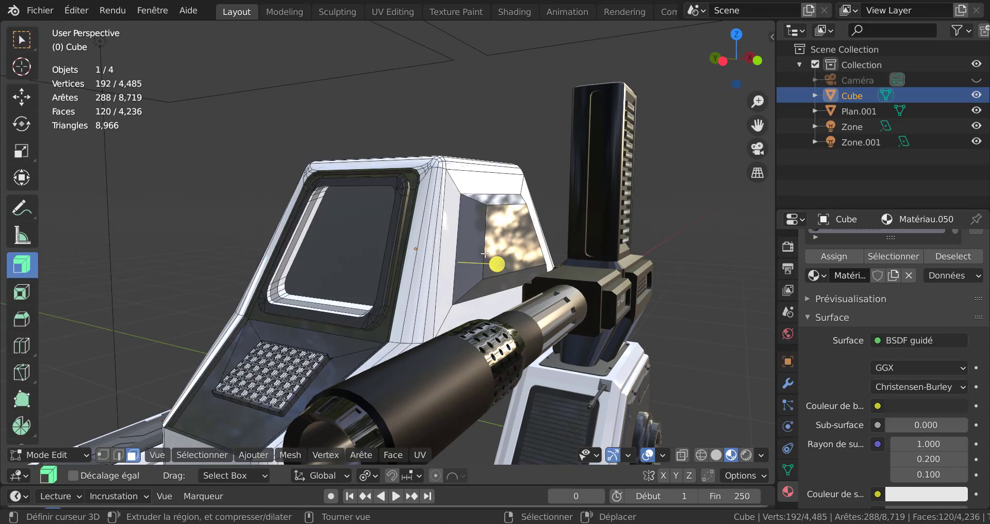
- Select the recessed window face on the cockpit's side and hide the Plan.001 object
click(500, 254)
middle_drag(499, 254, 411, 259)
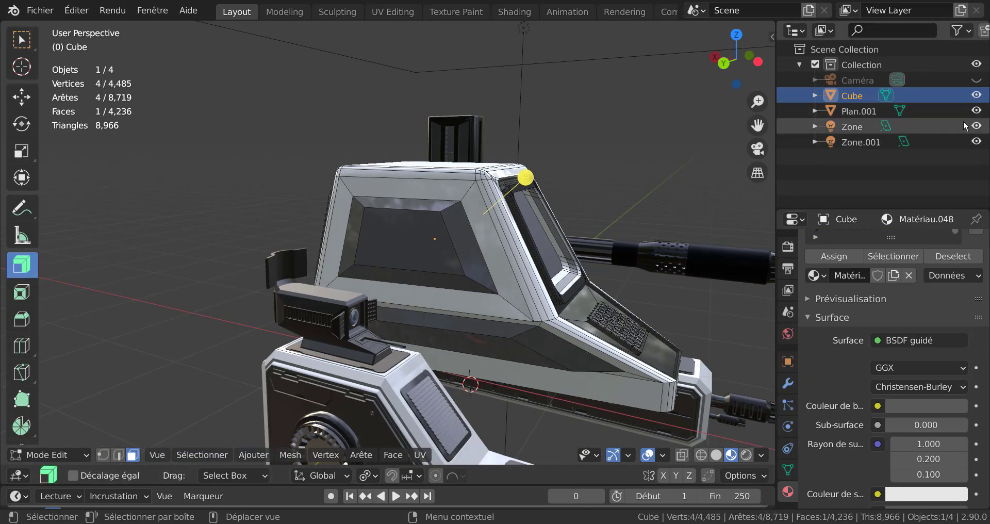
click(977, 110)
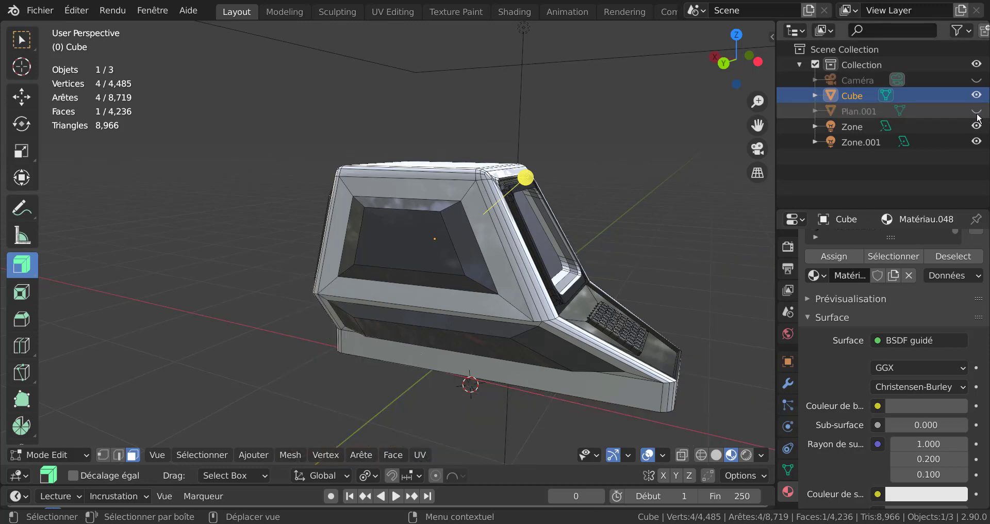
- Select the upper recessed window faces on both sides of the cockpit and flatten them with LoopTools Flatten
shift+click(412, 239)
middle_drag(412, 238, 401, 304)
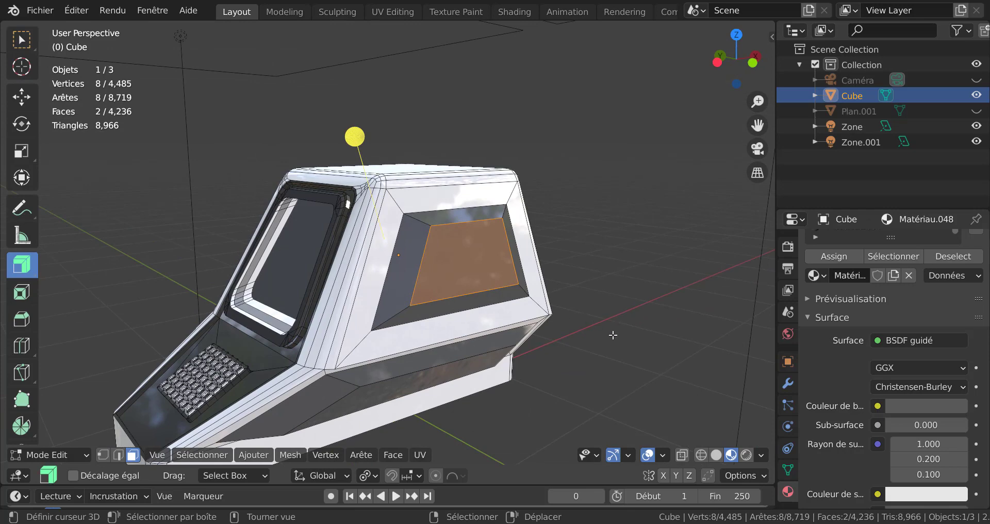
middle_drag(540, 343, 590, 339)
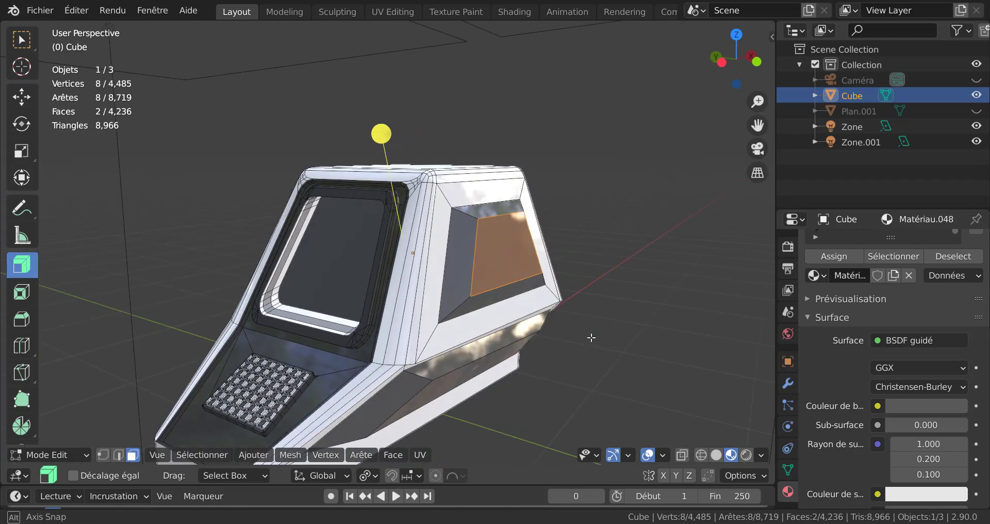
middle_drag(547, 392, 568, 340)
middle_drag(537, 239, 625, 240)
scroll(491, 241, up, 2)
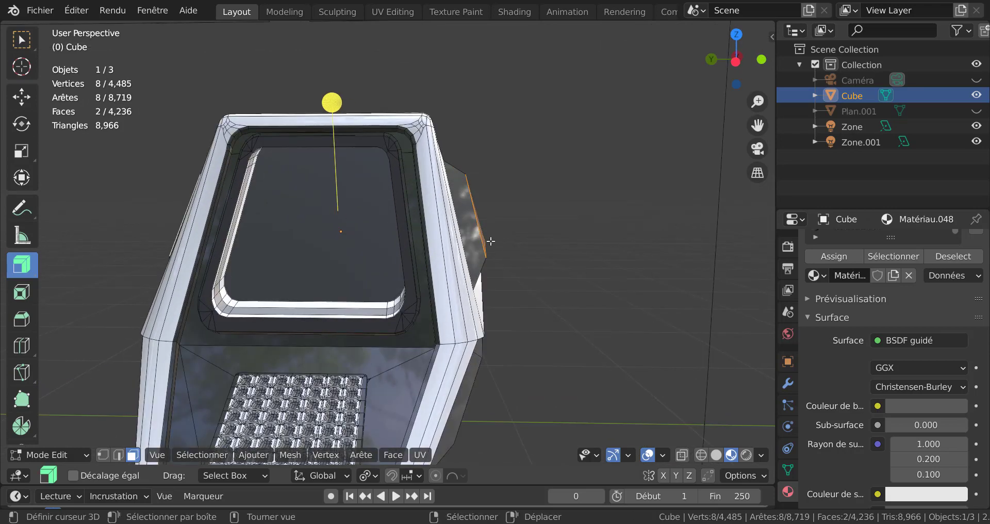
middle_drag(575, 286, 545, 264)
scroll(545, 263, down, 2)
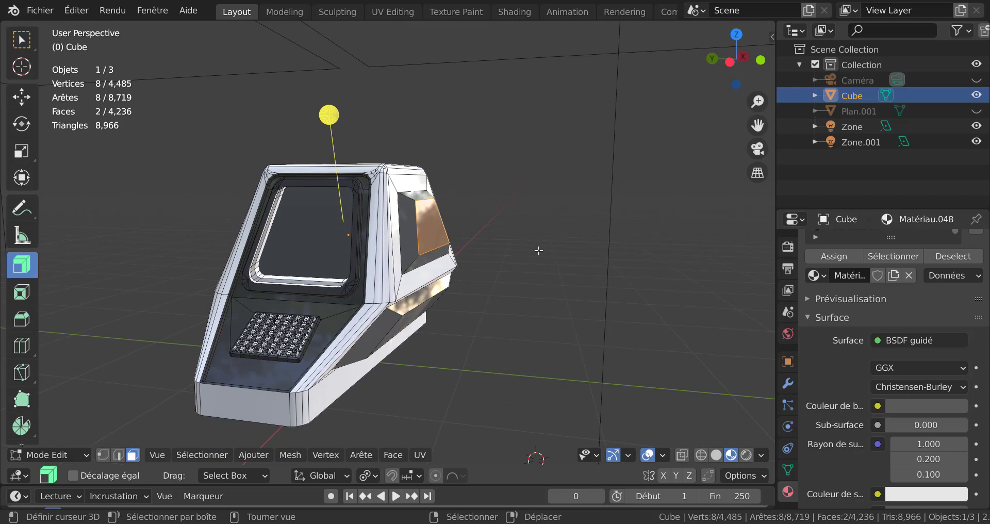
key(q)
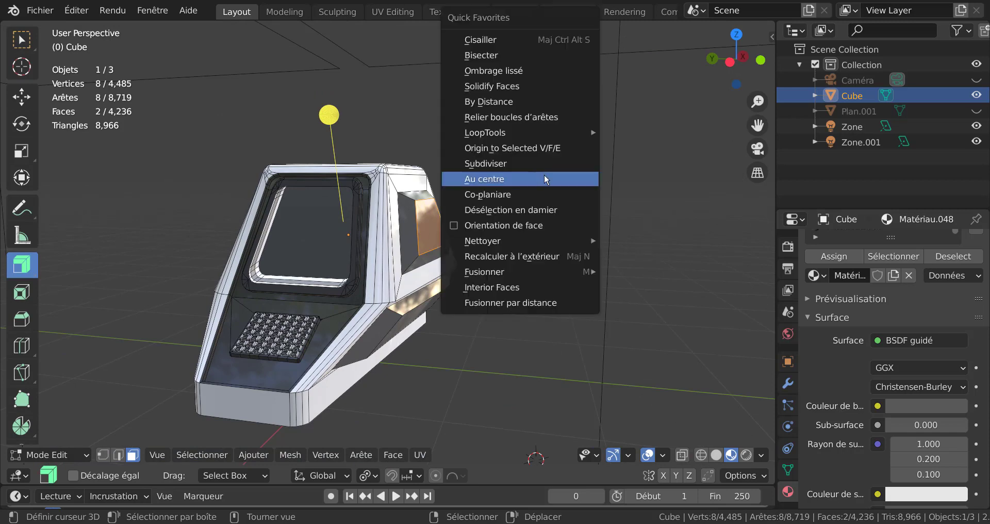
mouse_move(513, 134)
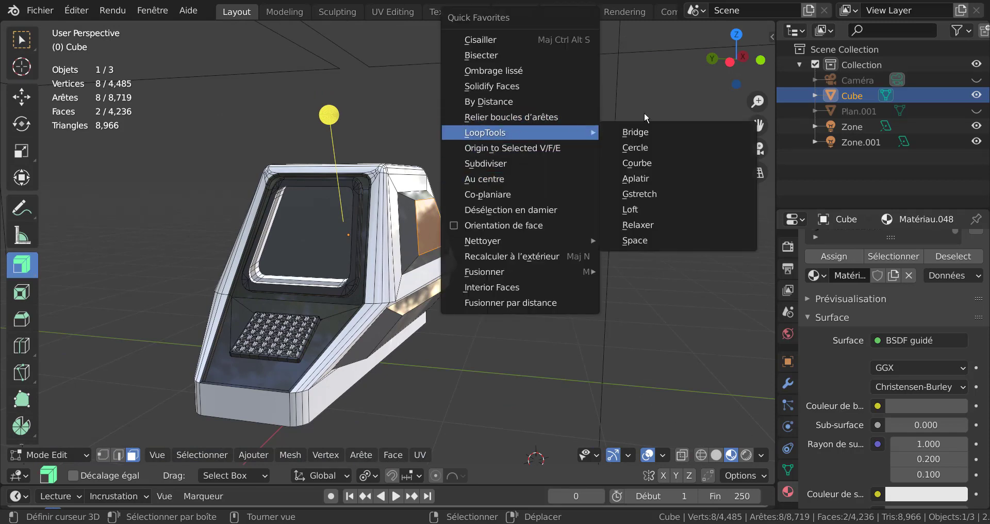
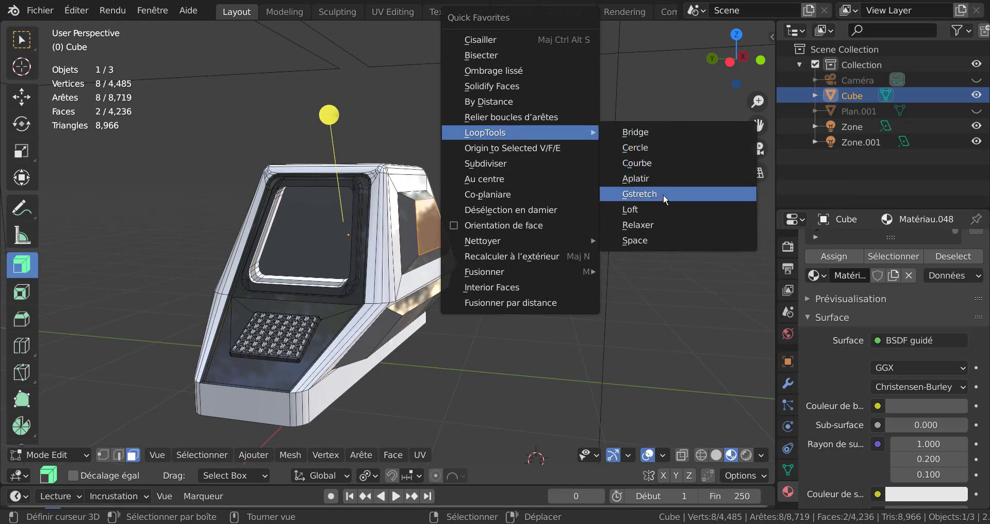
click(662, 177)
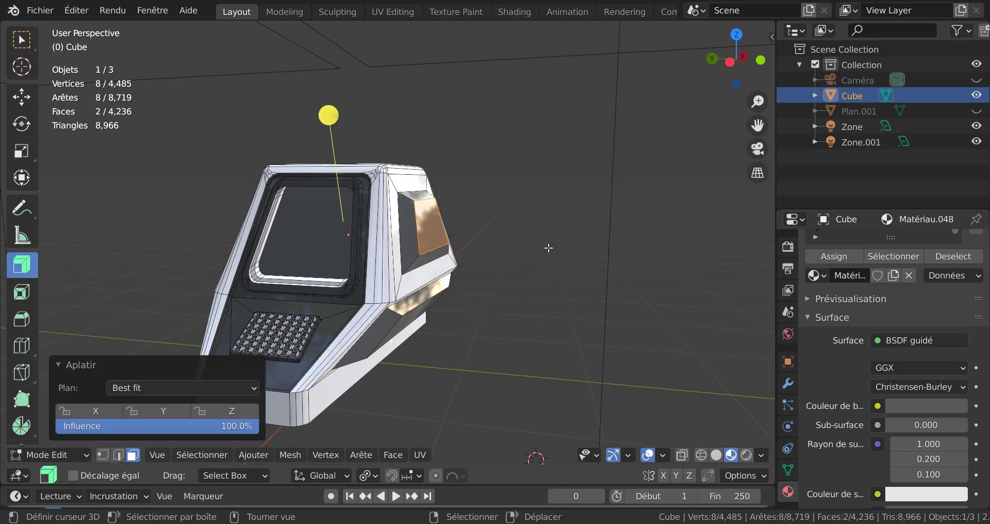
- Select the lower recessed faces on both sides and flatten them with LoopTools, checking the shape in Object Mode
mouse_move(550, 247)
middle_down()
mouse_move(654, 238)
mouse_move(600, 240)
mouse_move(559, 227)
mouse_move(547, 256)
mouse_move(557, 214)
mouse_move(579, 203)
mouse_move(548, 243)
middle_up()
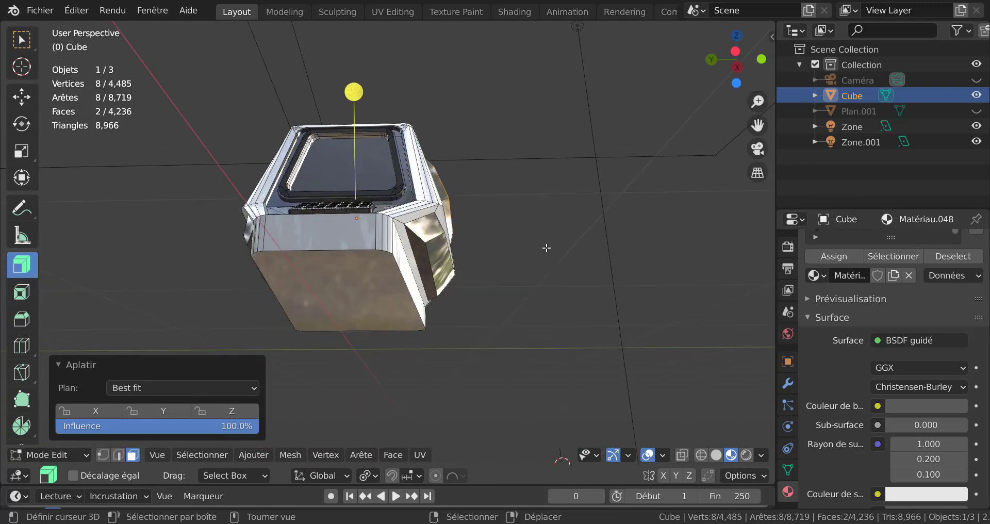
scroll(497, 283, up, 3)
right_drag(480, 258, 502, 287)
right_click(499, 267)
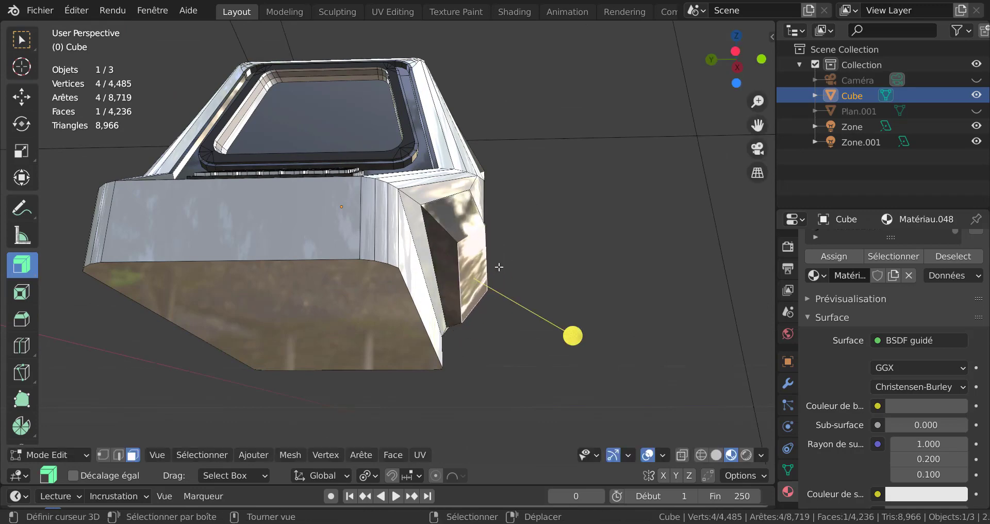
middle_drag(499, 268, 624, 296)
shift+right_click(392, 230)
scroll(392, 229, down, 4)
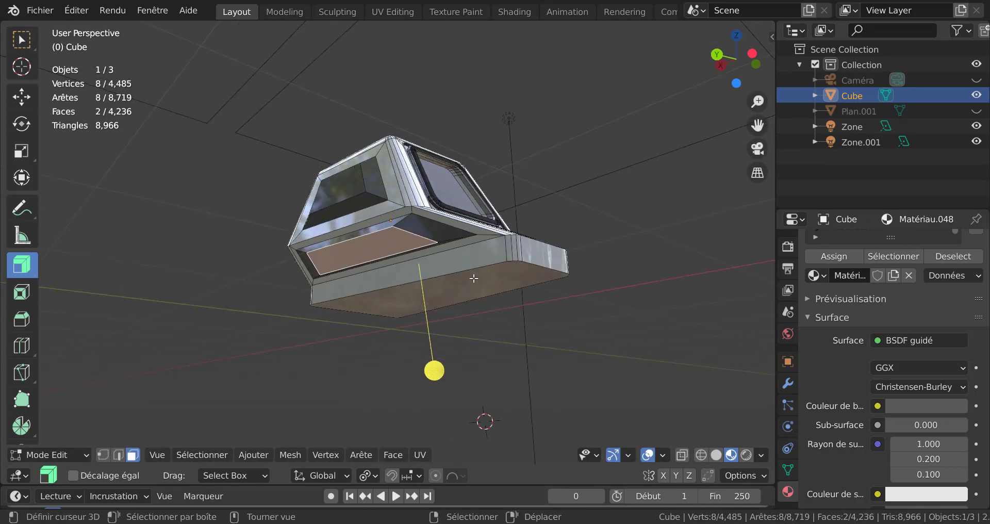
middle_drag(392, 230, 497, 271)
scroll(497, 270, up, 2)
key(q)
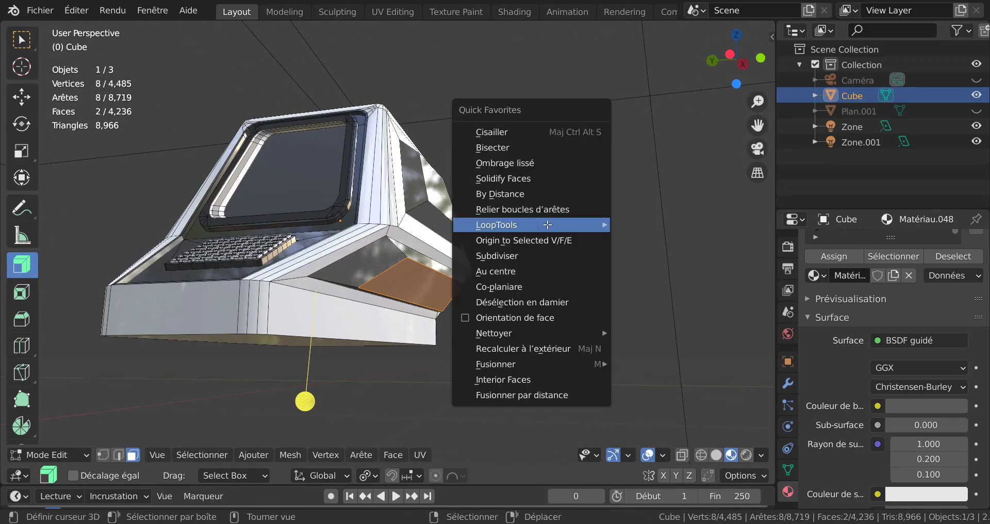
mouse_move(606, 225)
click(657, 270)
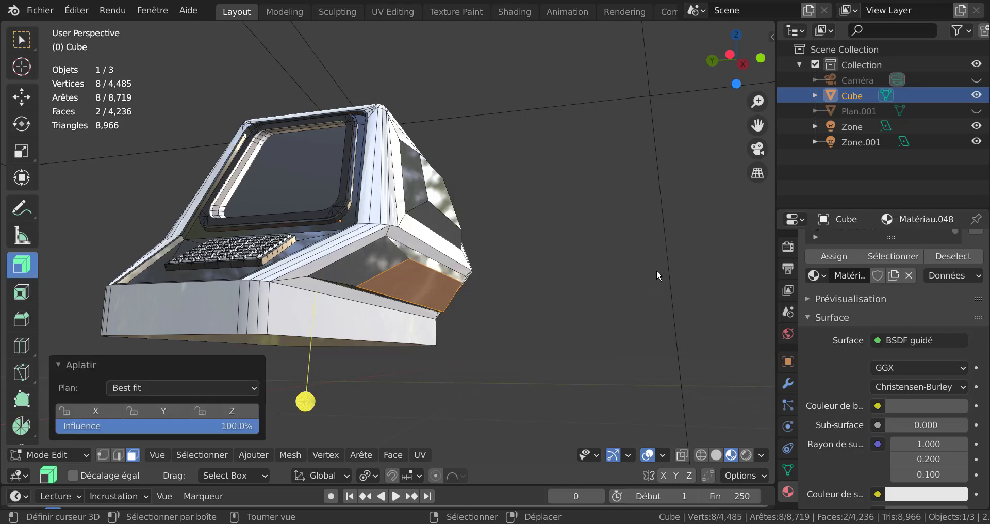
key(Tab)
middle_drag(625, 285, 460, 225)
key(Tab)
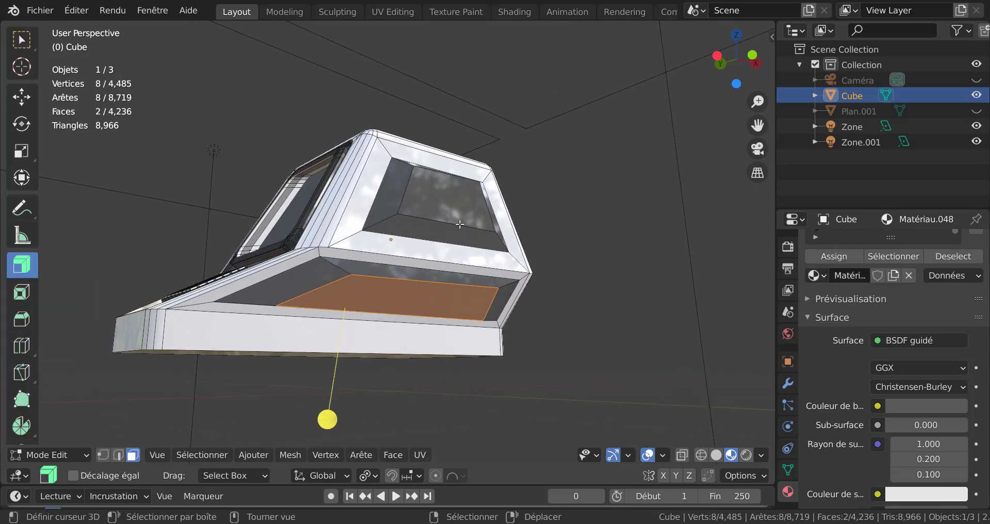
- Inset the upper and lower recessed faces on both sides of the cockpit individually by about 0.072 m
right_click(452, 200)
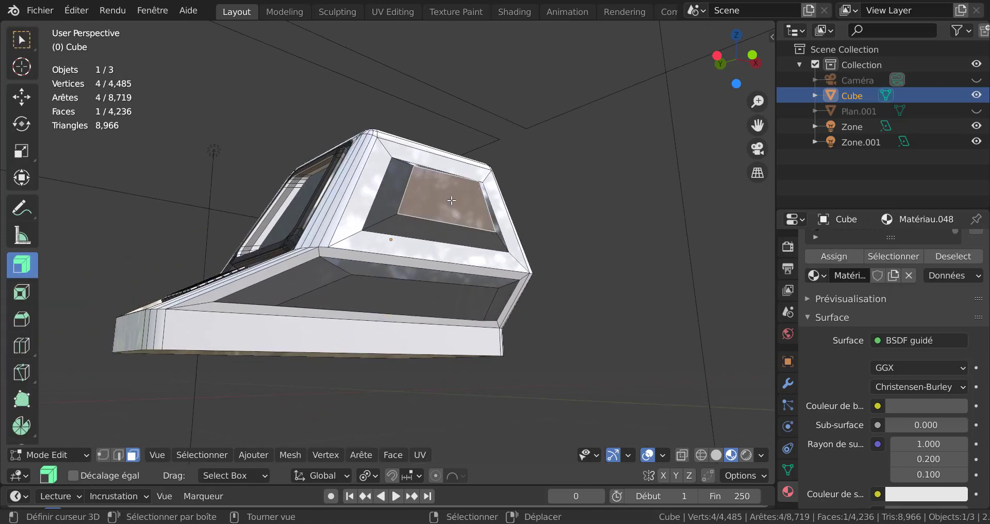
right_click(391, 293)
middle_drag(478, 314, 681, 312)
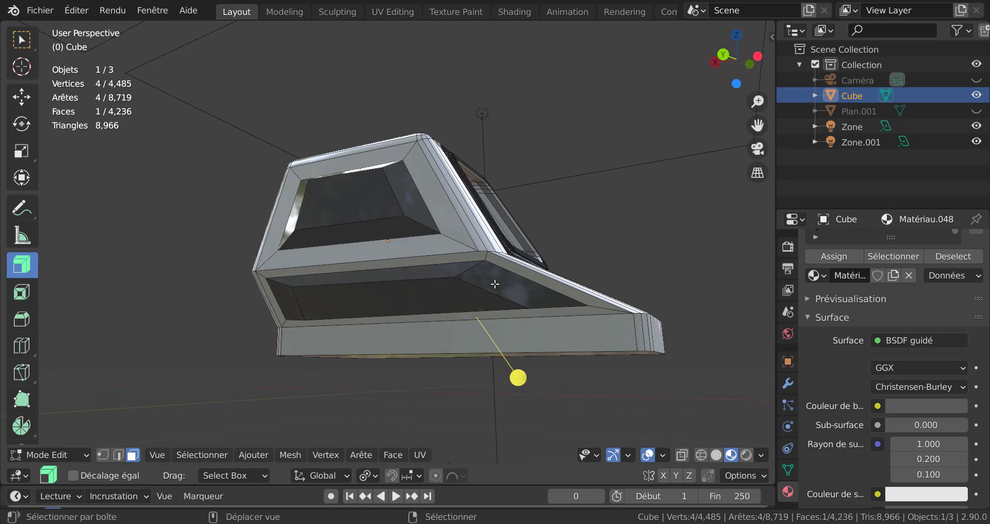
shift+right_click(402, 300)
scroll(583, 302, down, 4)
middle_drag(583, 303, 415, 346)
scroll(437, 337, up, 3)
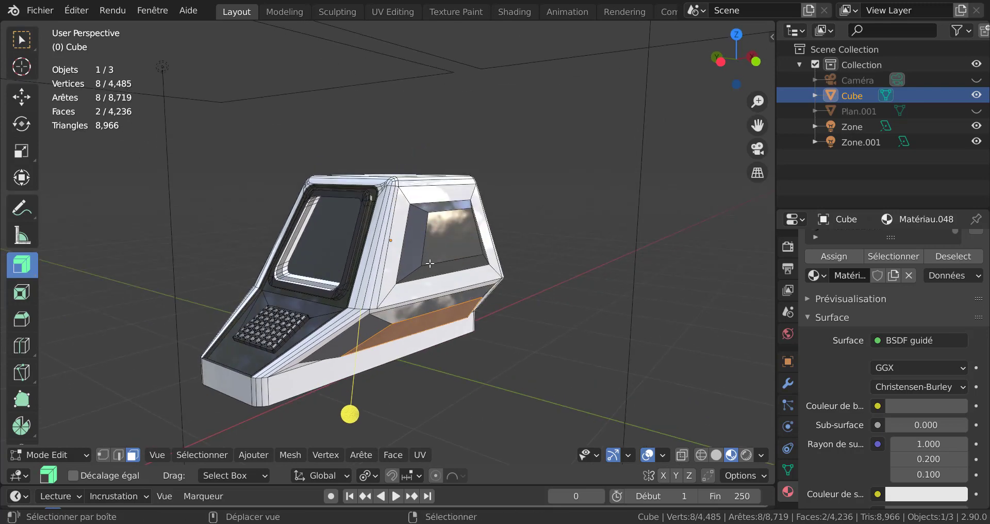
shift+click(448, 237)
middle_drag(314, 252, 421, 255)
shift+click(351, 241)
middle_drag(447, 296, 578, 324)
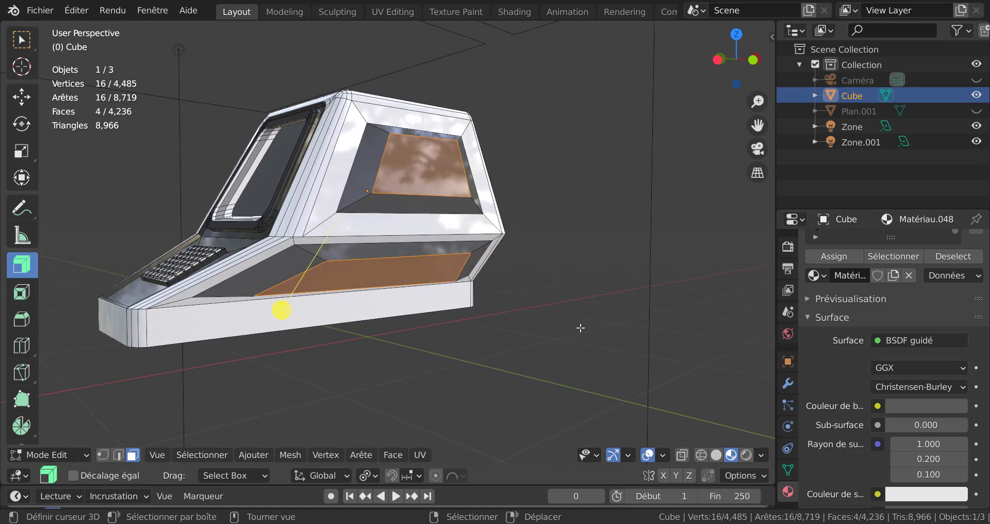
key(i)
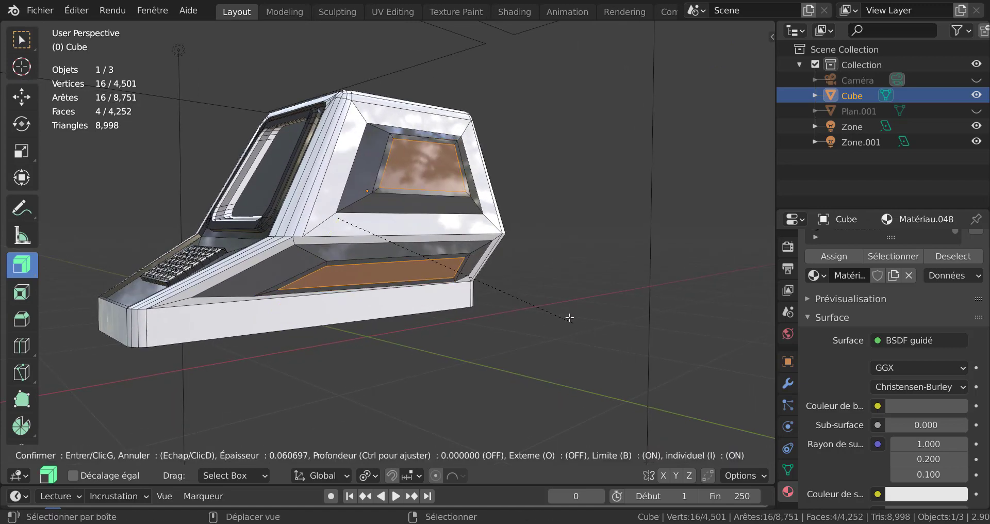
click(568, 314)
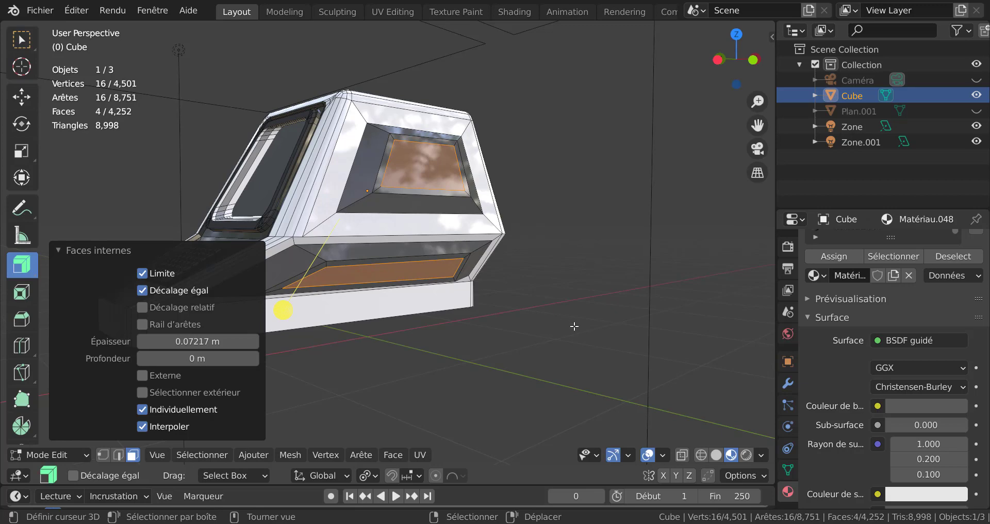
mouse_move(574, 326)
middle_down()
mouse_move(693, 317)
mouse_move(586, 334)
middle_up()
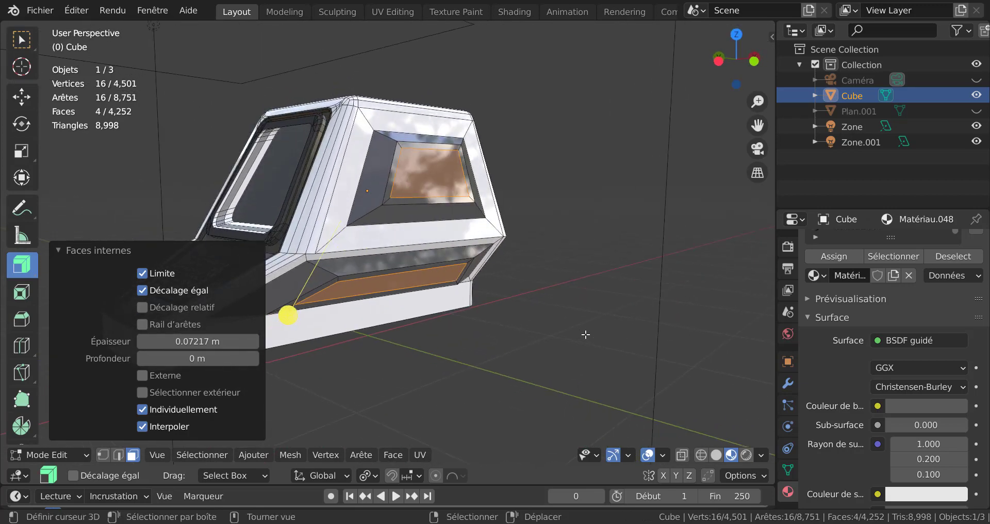
- Isolate the four inset side panels by hiding all other faces, and display the viewport in solid shading
key(ctrl+i)
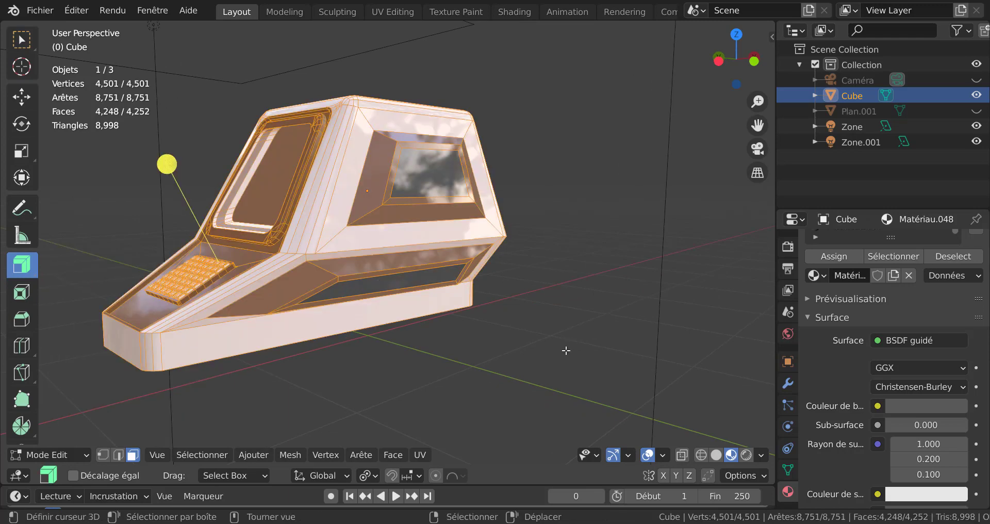
key(h)
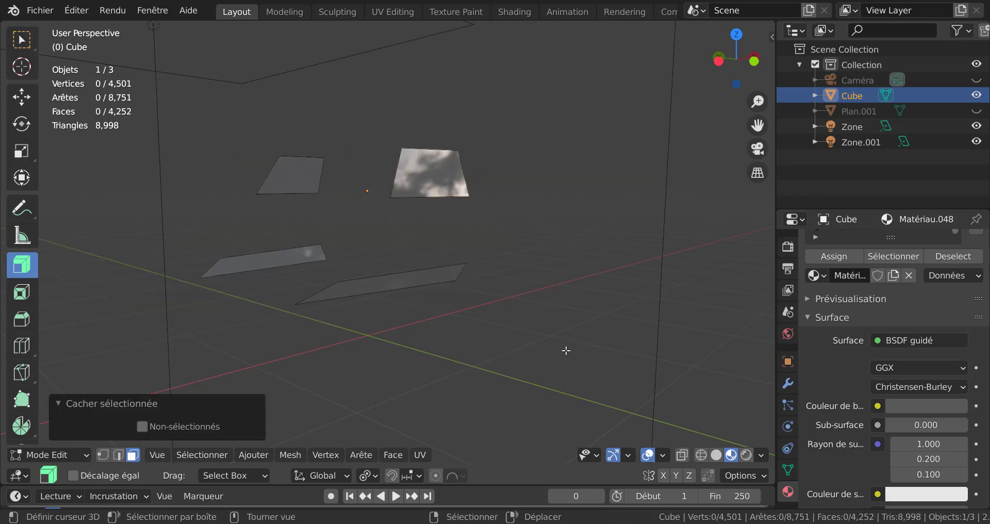
key(Tab)
key(Tab)
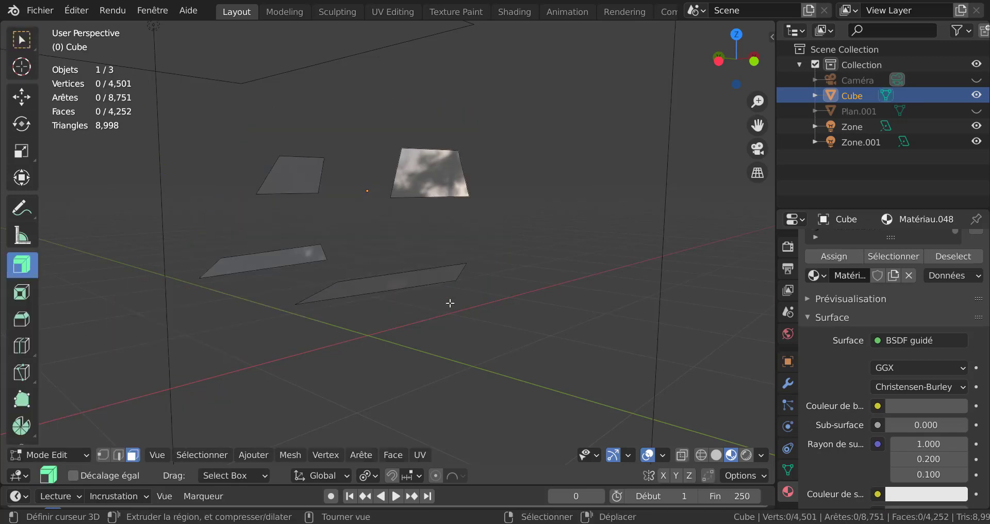
middle_drag(449, 303, 586, 479)
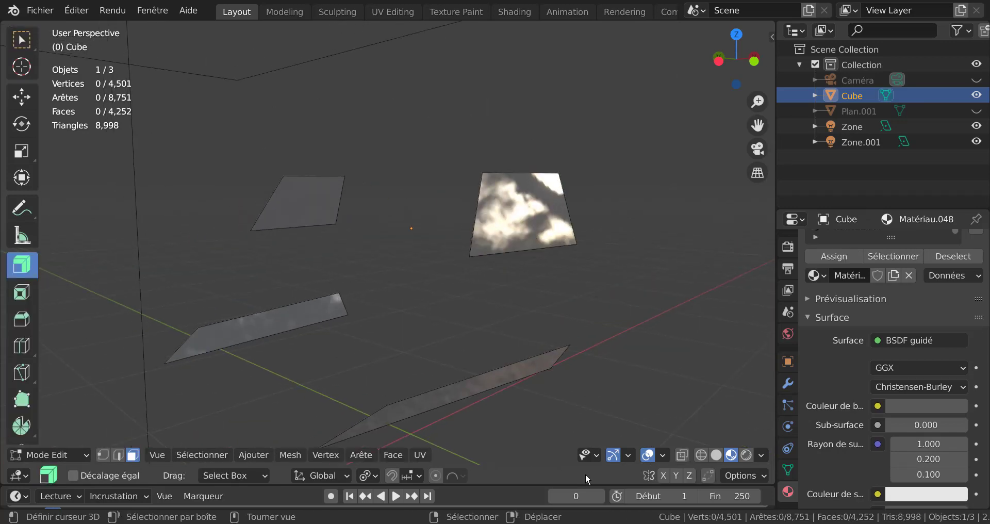
click(716, 454)
- Add 10 evenly spaced upright loop cuts across the near side's upper window panel, without sliding them
key(ctrl+r)
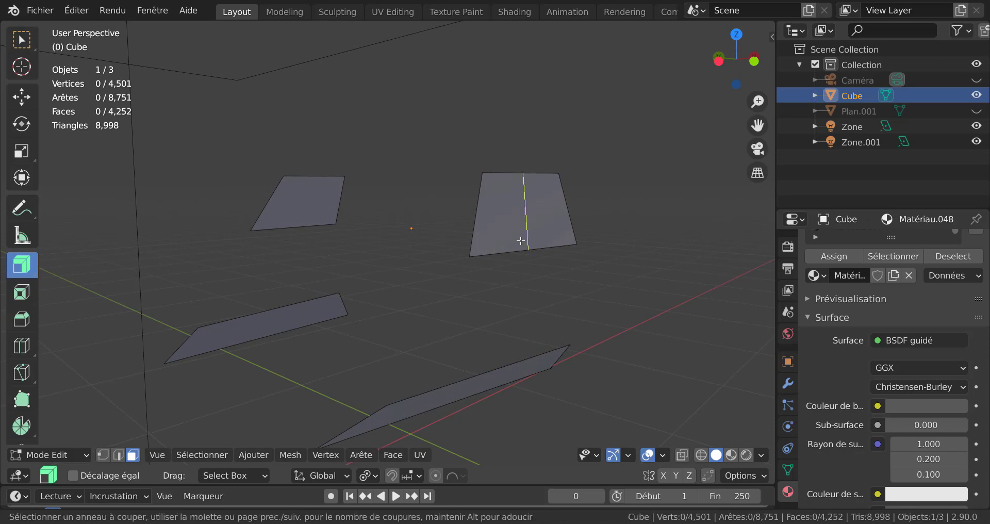
scroll(520, 240, up, 6)
scroll(521, 240, up, 1)
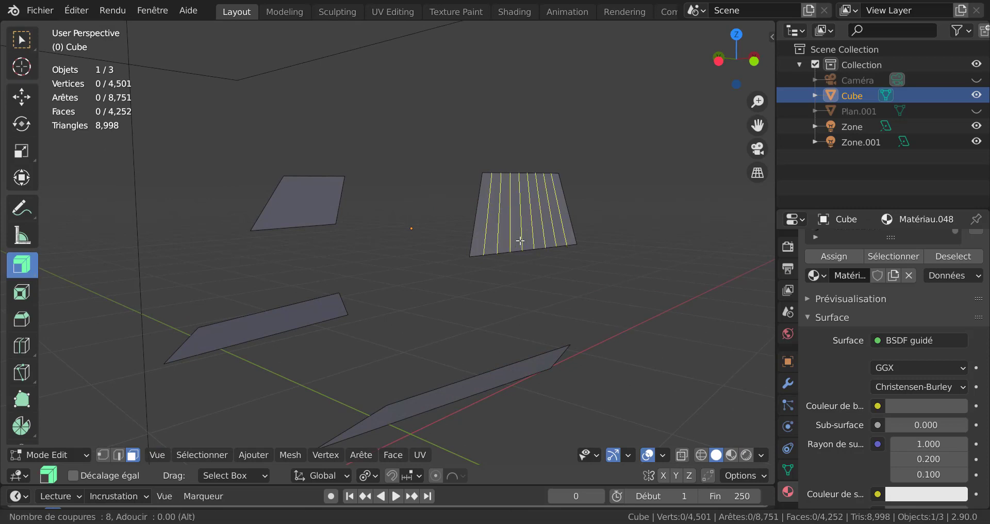
scroll(521, 240, up, 1)
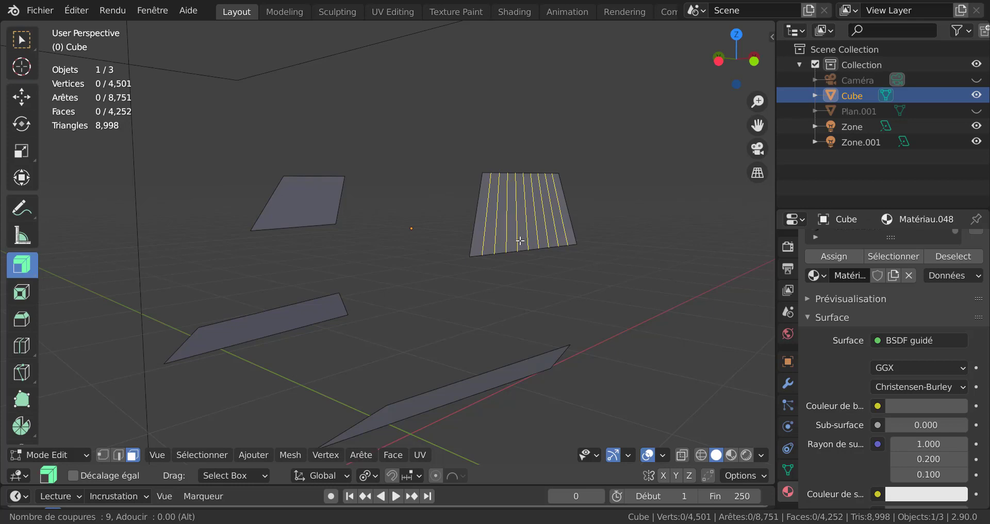
scroll(521, 241, up, 1)
click(520, 240)
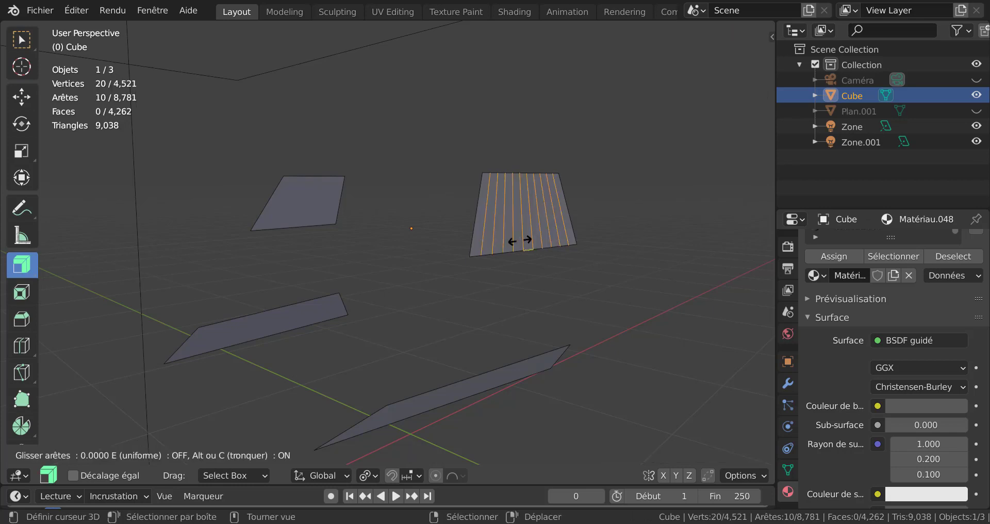
right_click(521, 240)
- Add 10 evenly spaced upright loop cuts across the far side's upper window panel, without sliding them
key(ctrl+r)
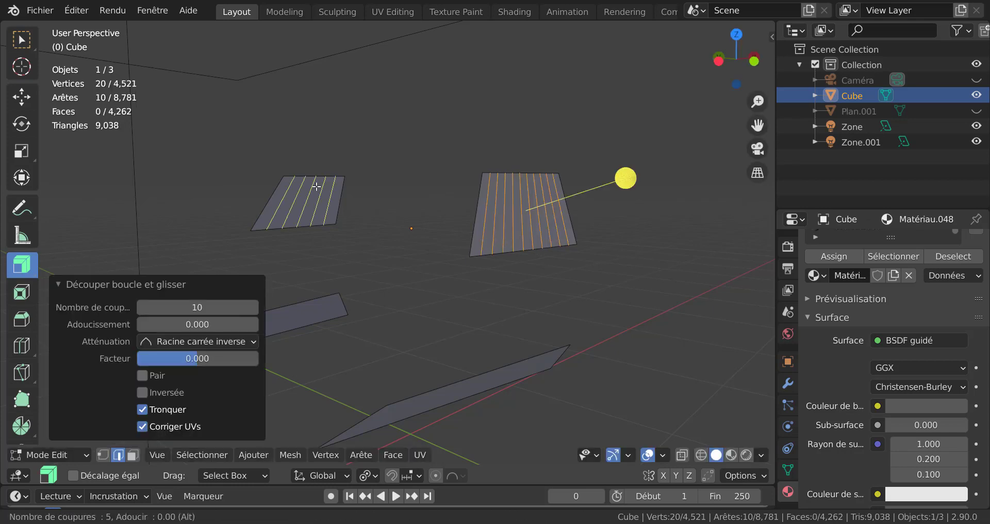
scroll(317, 186, up, 2)
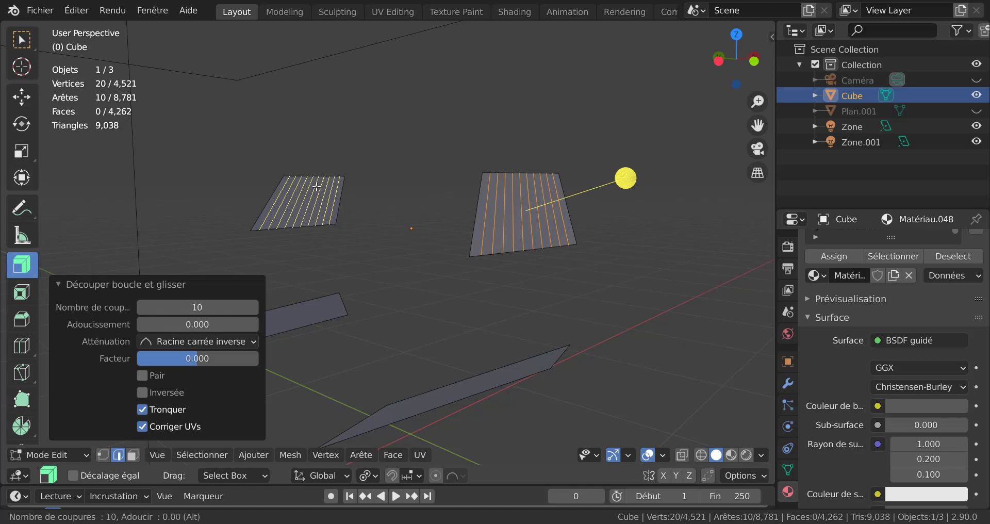
click(317, 186)
right_click(317, 187)
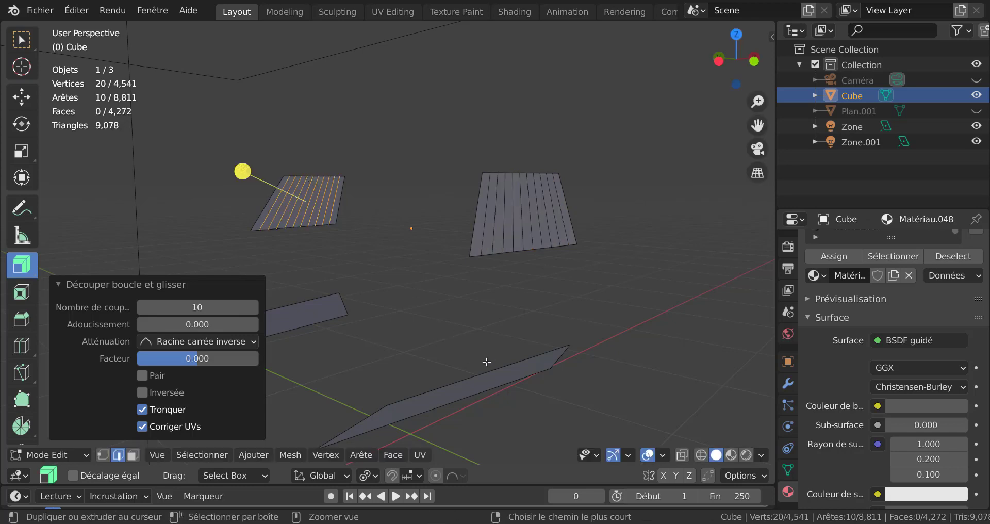
- Add 20 evenly spaced crosswise loop cuts to the near side's lower panel, without sliding them
key(ctrl+r)
scroll(486, 362, up, 2)
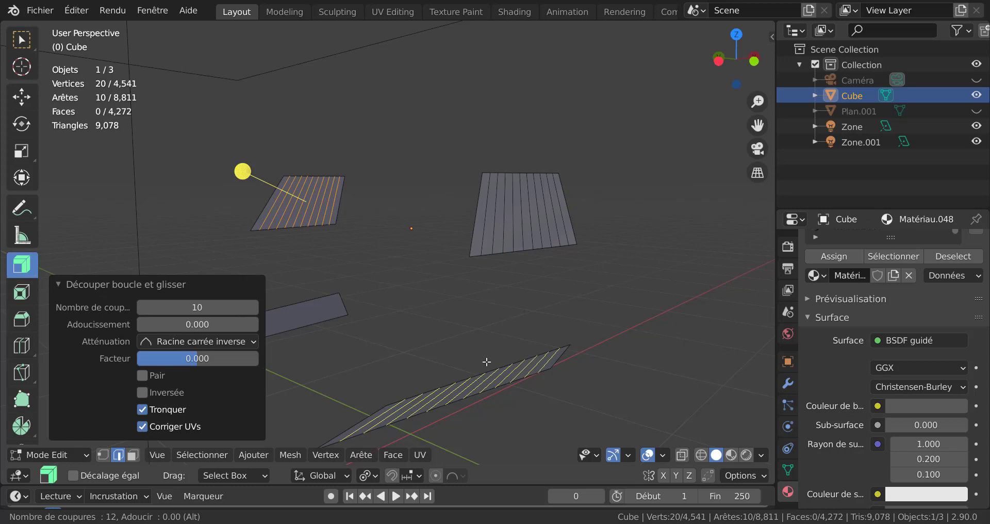
scroll(486, 362, down, 1)
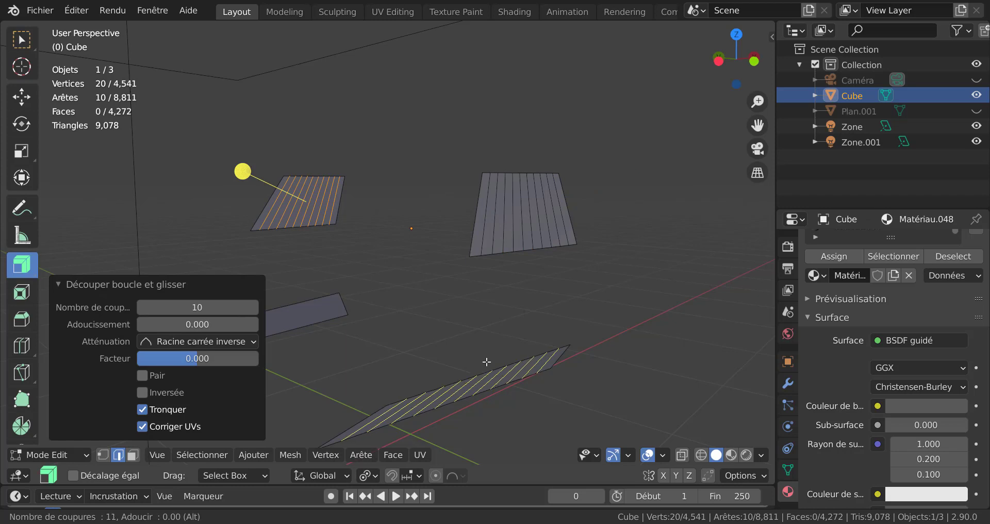
scroll(486, 362, down, 1)
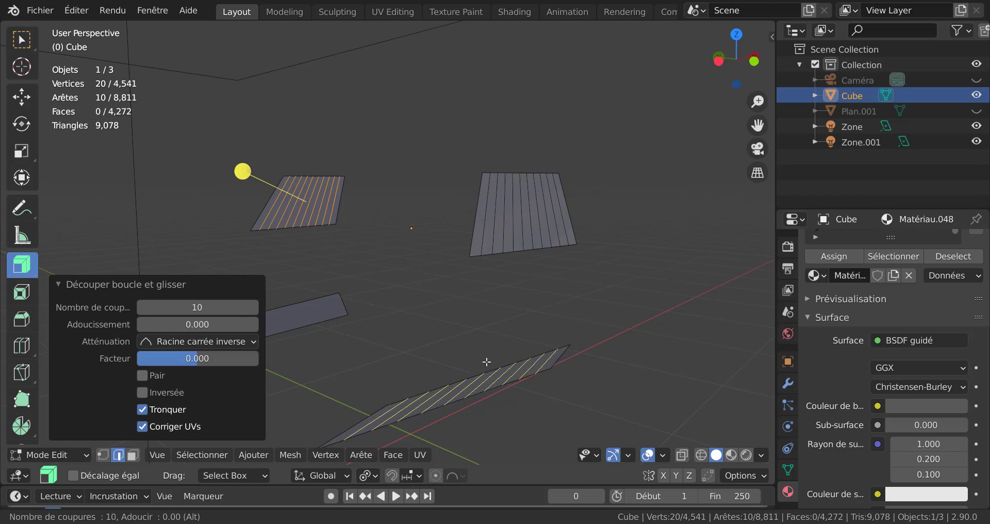
scroll(486, 362, up, 4)
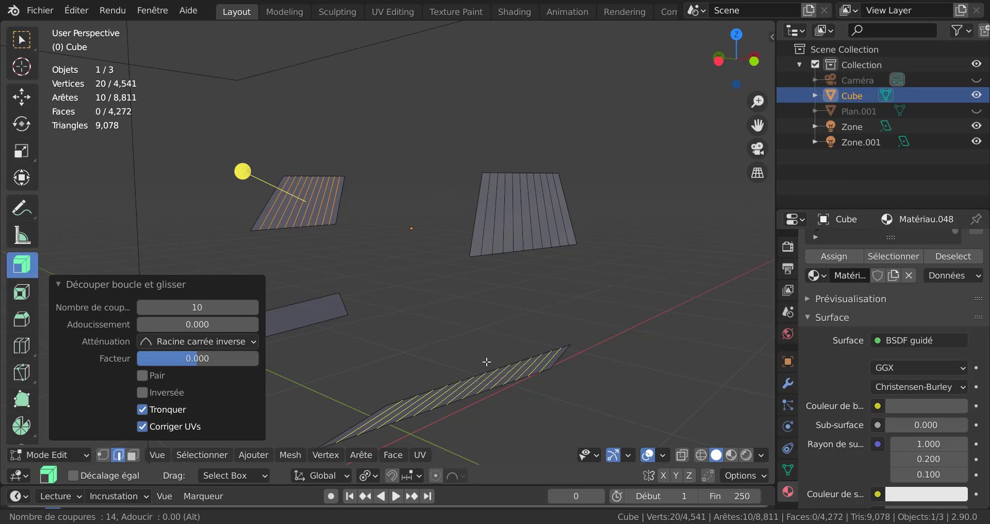
scroll(487, 362, up, 1)
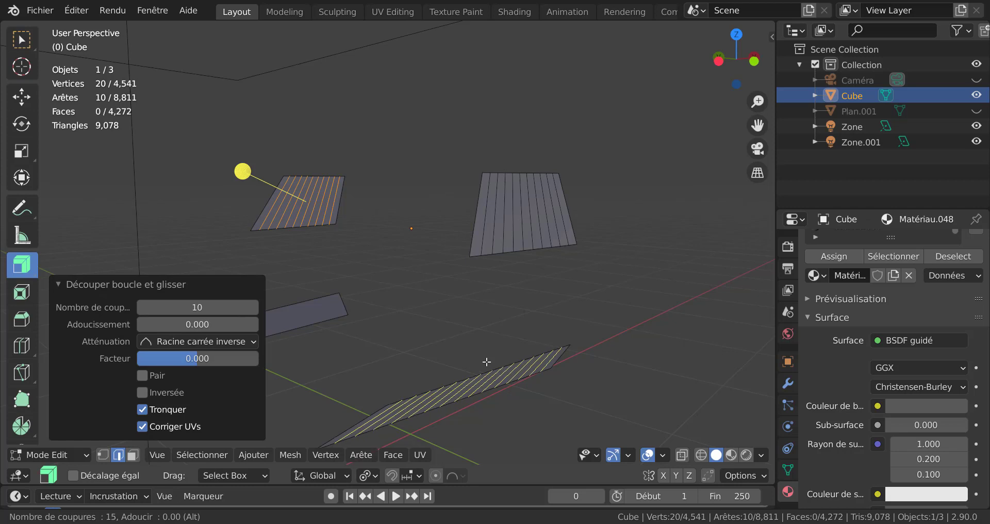
scroll(486, 362, up, 3)
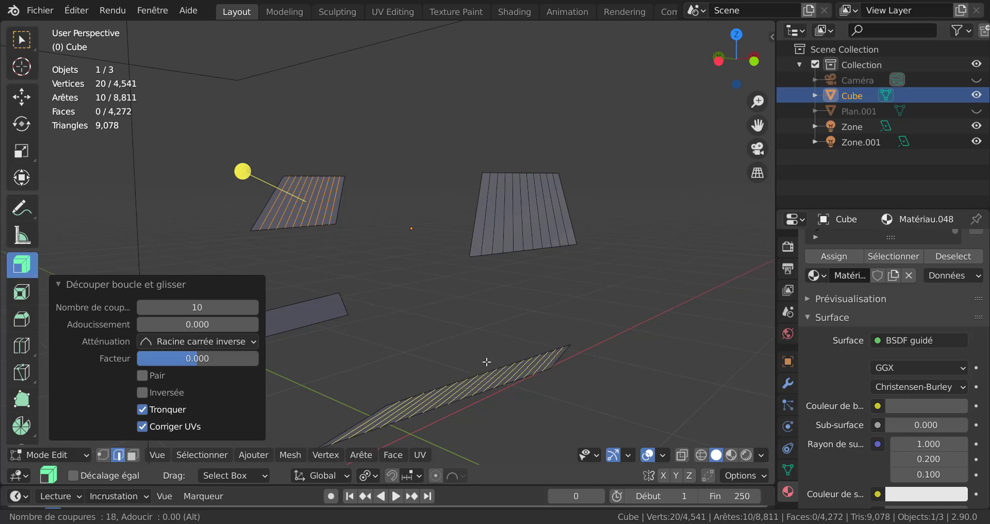
scroll(486, 362, up, 1)
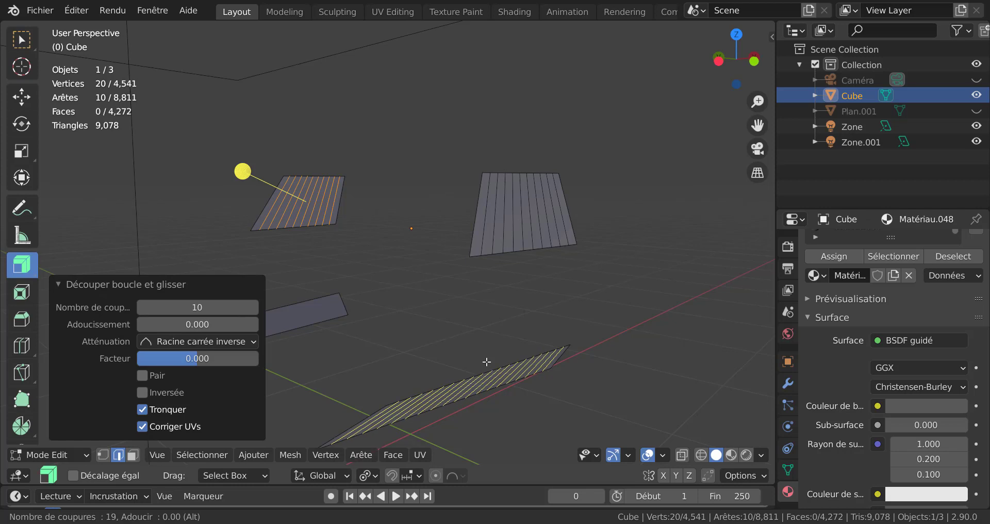
scroll(487, 362, up, 1)
click(487, 362)
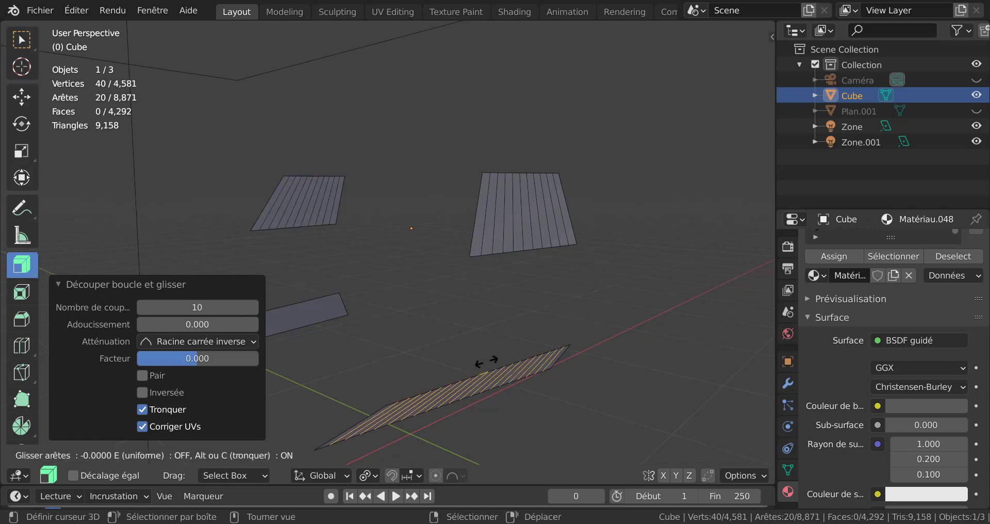
right_click(413, 326)
- Add 20 evenly spaced crosswise loop cuts to the far side's lower panel, without sliding them
middle_drag(433, 363, 534, 336)
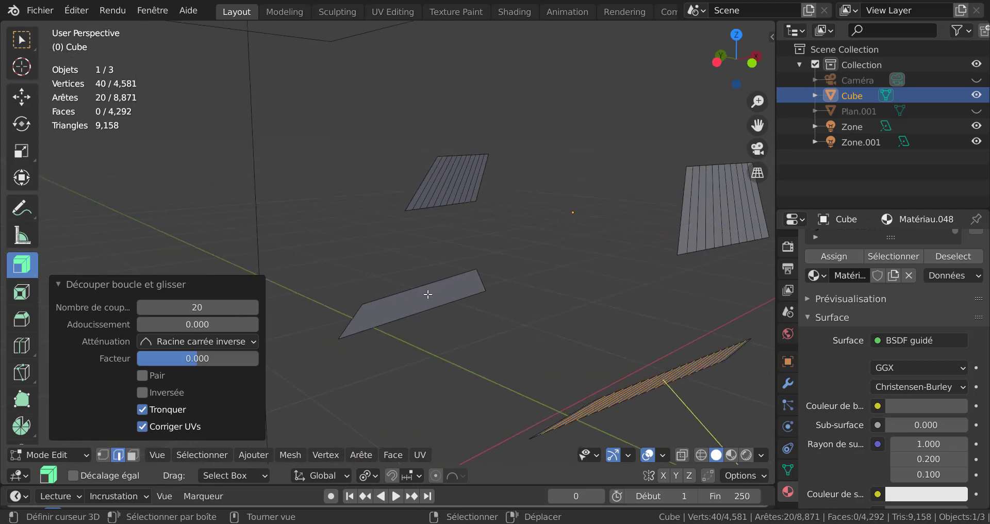
key(ctrl+r)
scroll(423, 296, up, 5)
scroll(423, 297, up, 16)
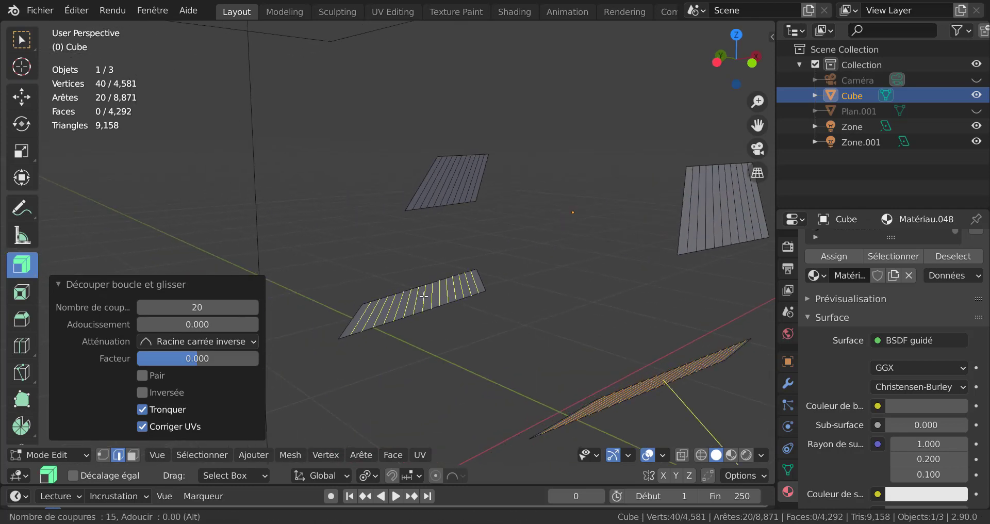
scroll(423, 297, down, 3)
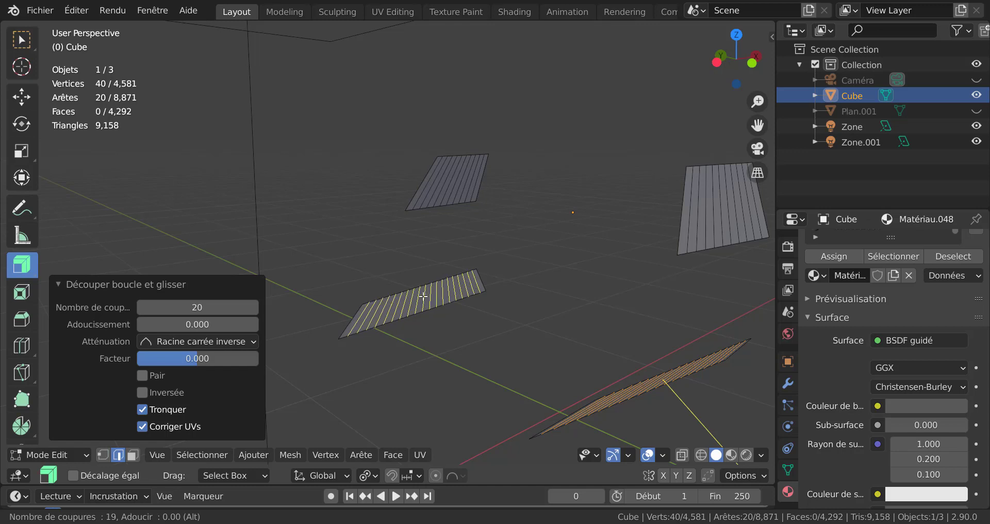
scroll(423, 297, up, 1)
click(422, 297)
click(423, 297)
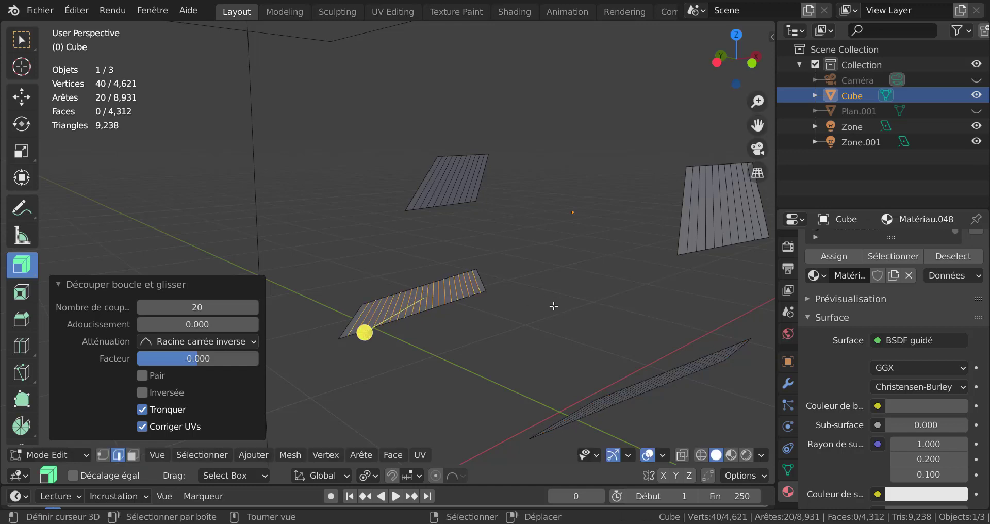
- Select all faces of the four divided panels and inset them individually by about 0.017 m
key(a)
middle_drag(579, 312, 531, 294)
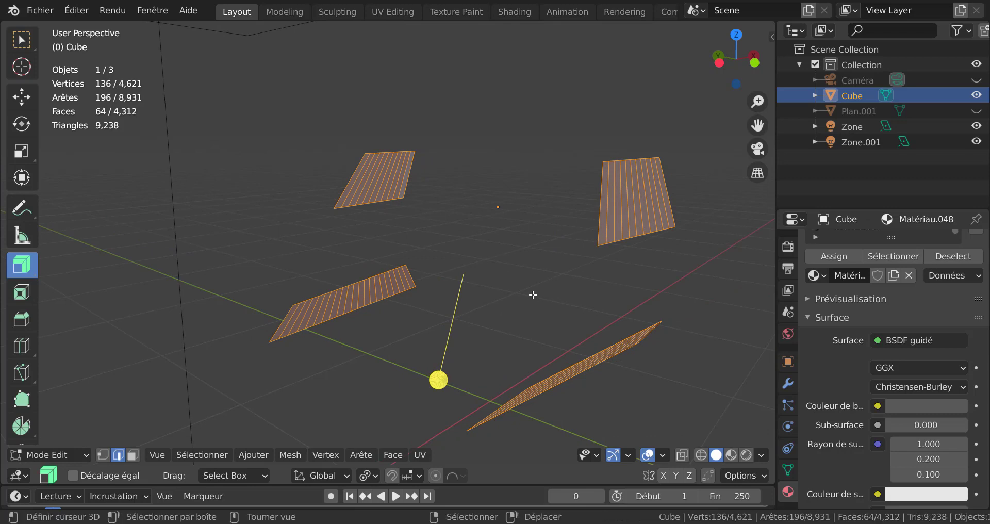
click(131, 456)
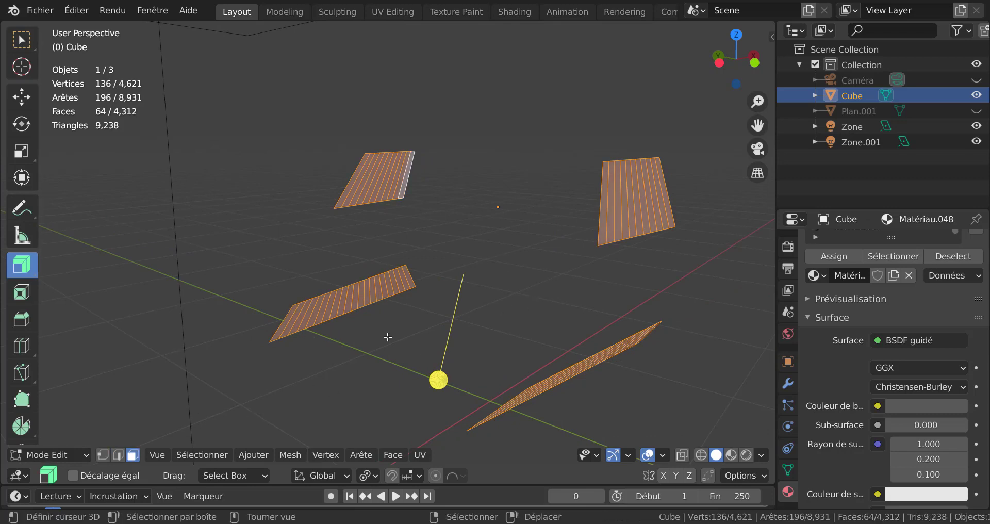
middle_drag(661, 362, 649, 375)
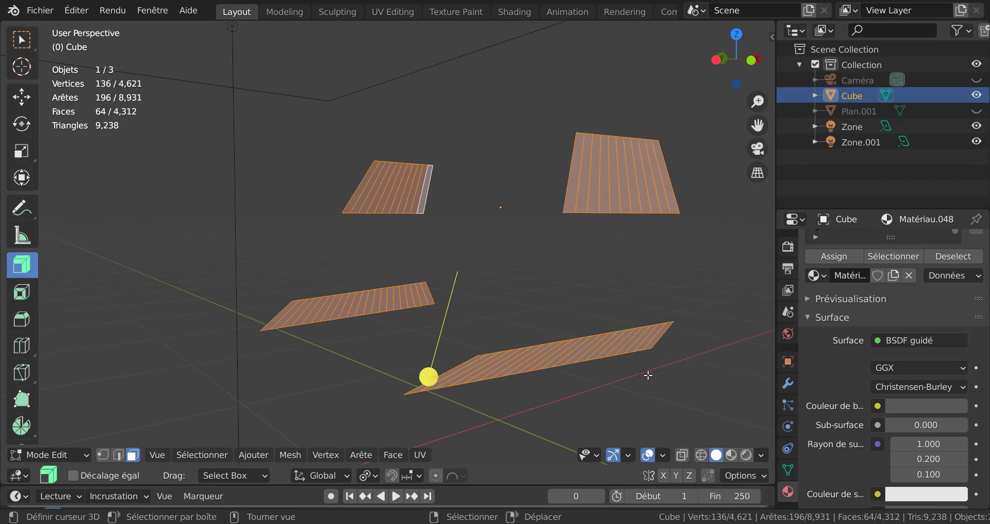
key(i)
key(i)
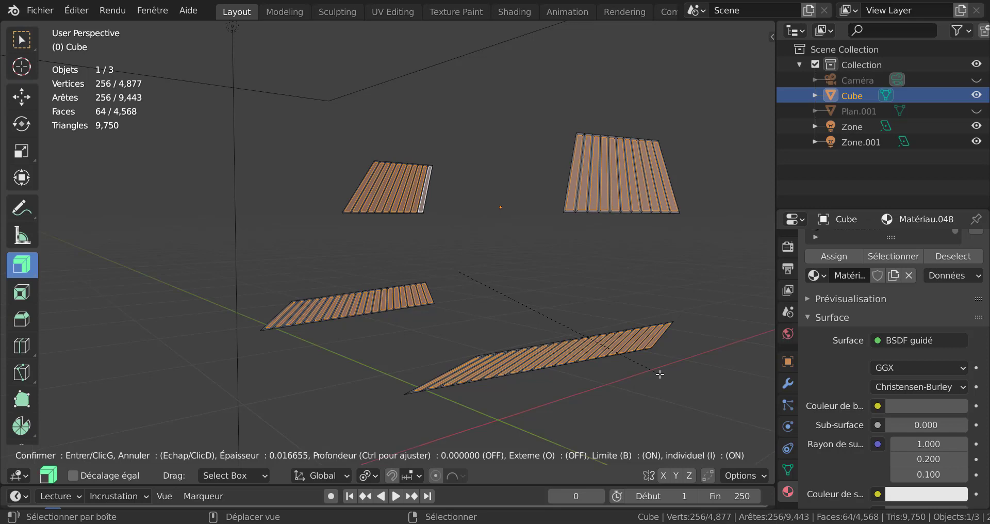
click(427, 378)
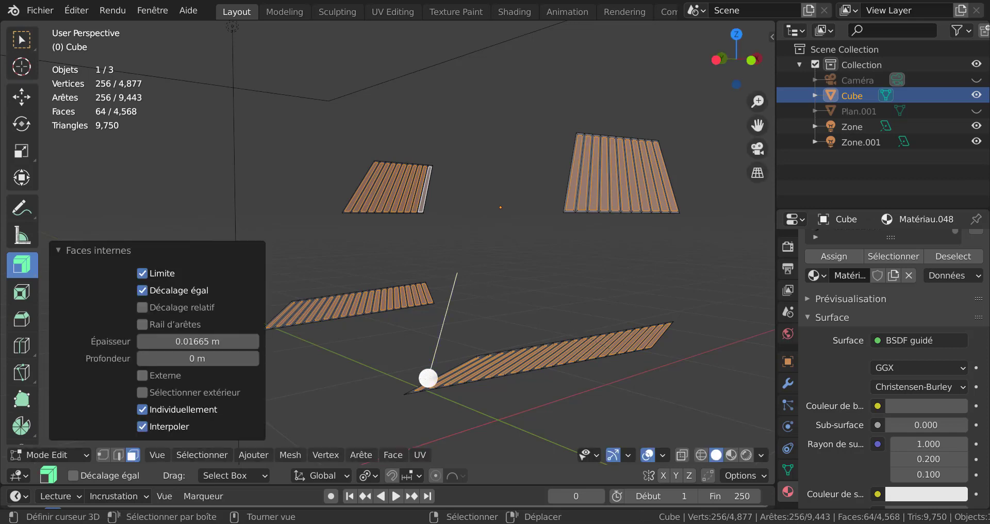
- Extrude the inset strips of all four panels along their normals by about -0.095 m to form slats
drag(428, 378, 422, 388)
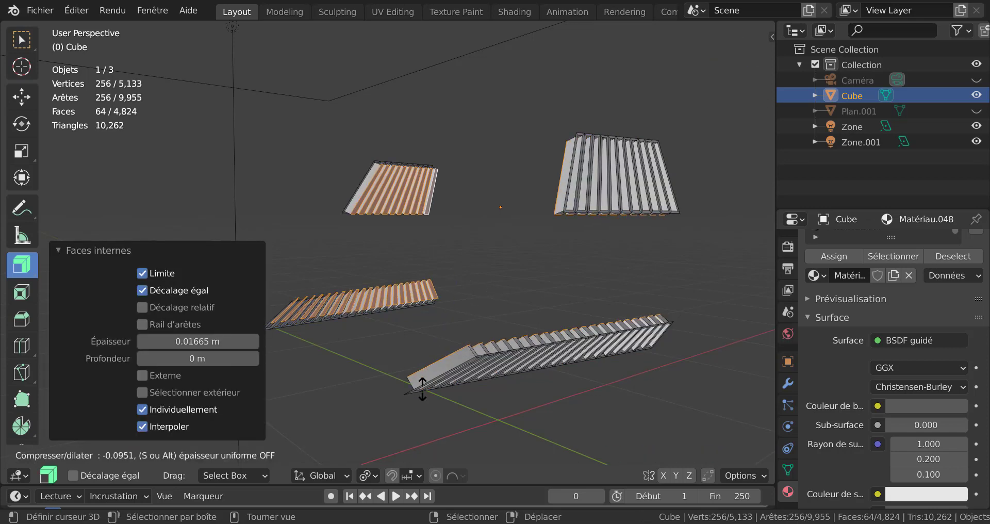
click(423, 391)
key(Tab)
middle_drag(408, 392, 448, 369)
key(Tab)
shift+middle_drag(559, 367, 509, 367)
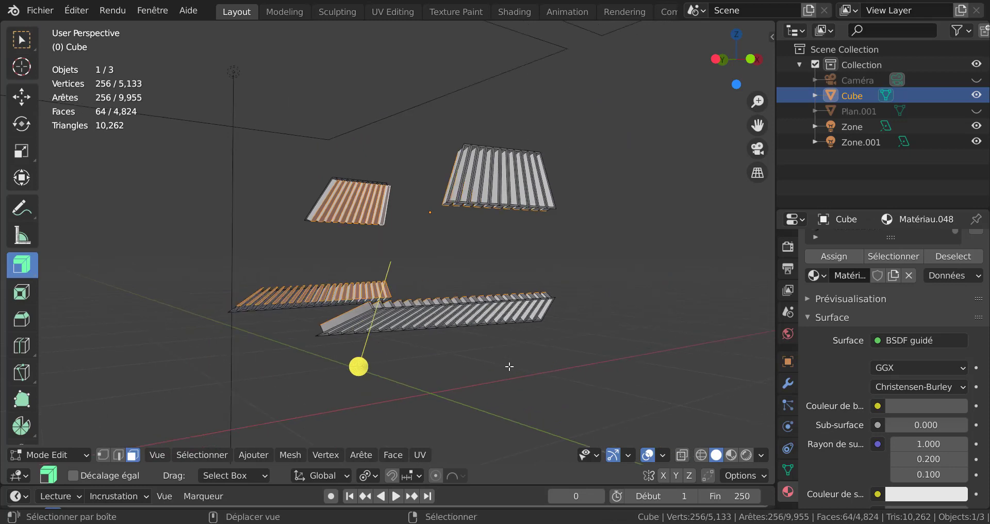
- Select all visible grille faces and create a new material in an added material slot of the cockpit
key(a)
scroll(553, 365, up, 2)
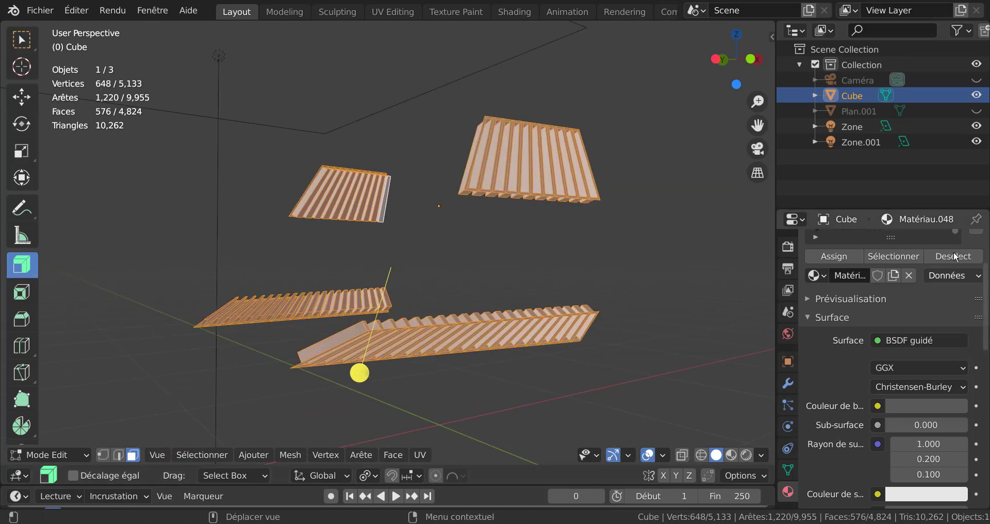
scroll(955, 255, up, 1)
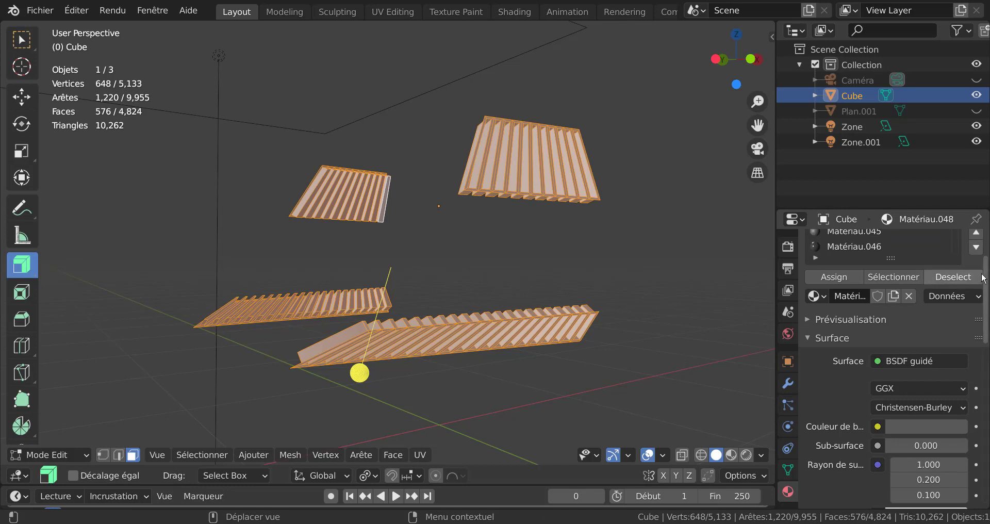
scroll(986, 273, up, 3)
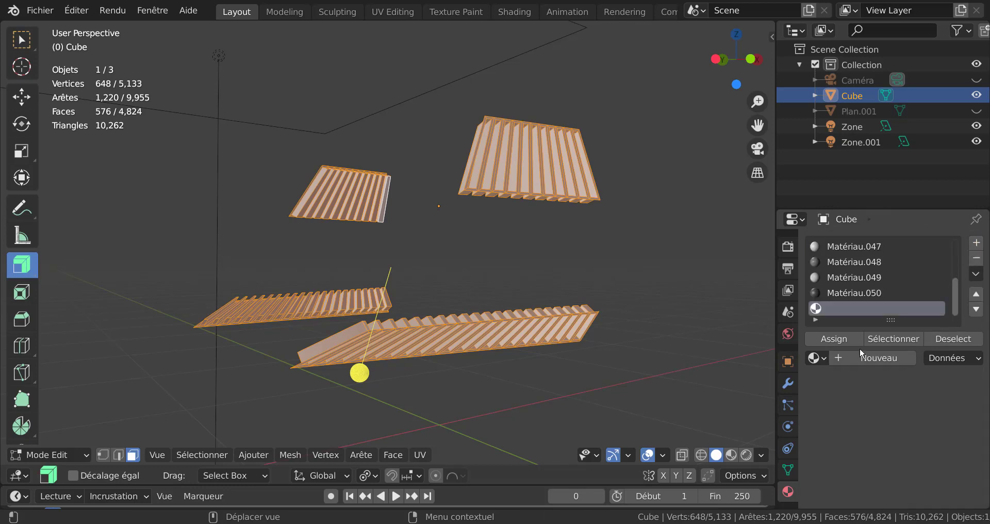
click(976, 242)
click(863, 351)
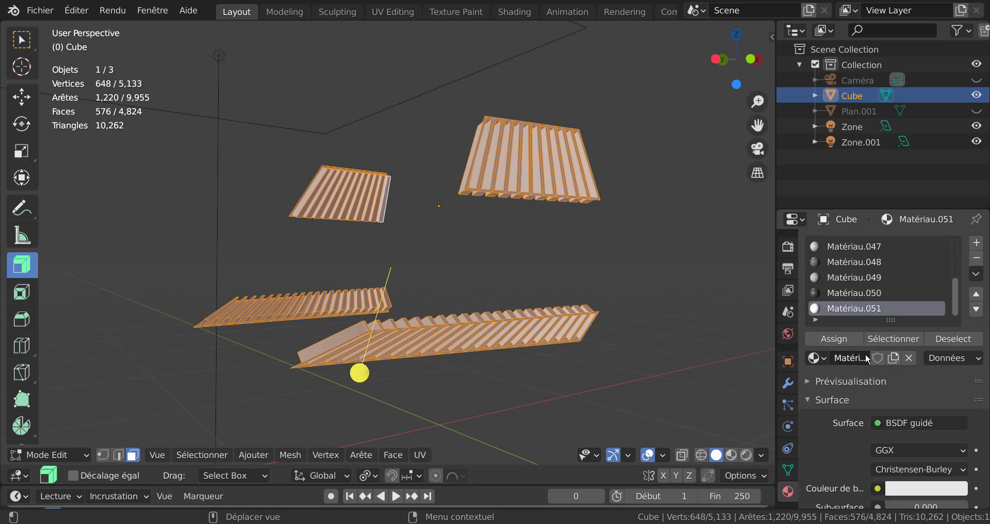
- Give the new material sheen tint 0, specular 0.183, roughness 0.075 and a grey base colour with value 0.347
scroll(894, 376, down, 7)
scroll(923, 433, down, 5)
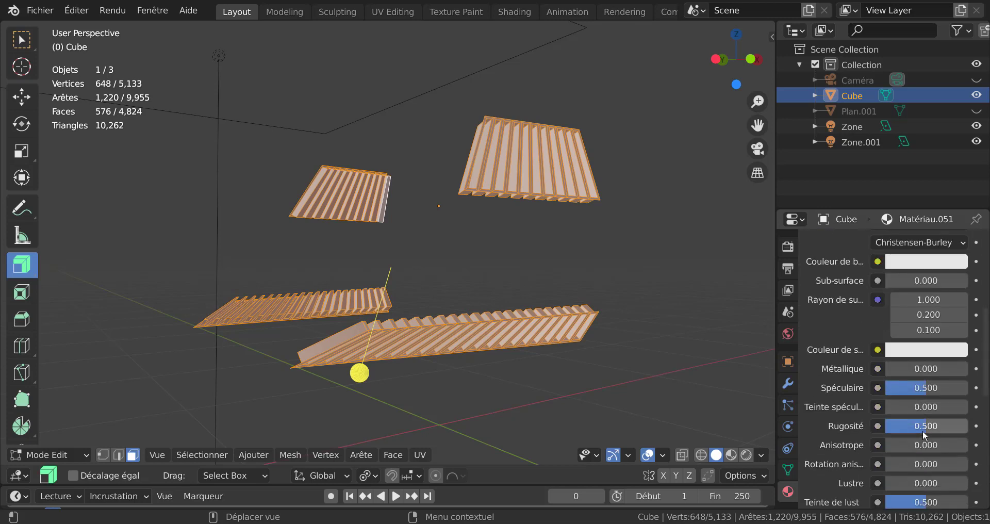
scroll(909, 449, down, 2)
drag(908, 445, 846, 444)
drag(927, 326, 898, 326)
drag(896, 358, 911, 358)
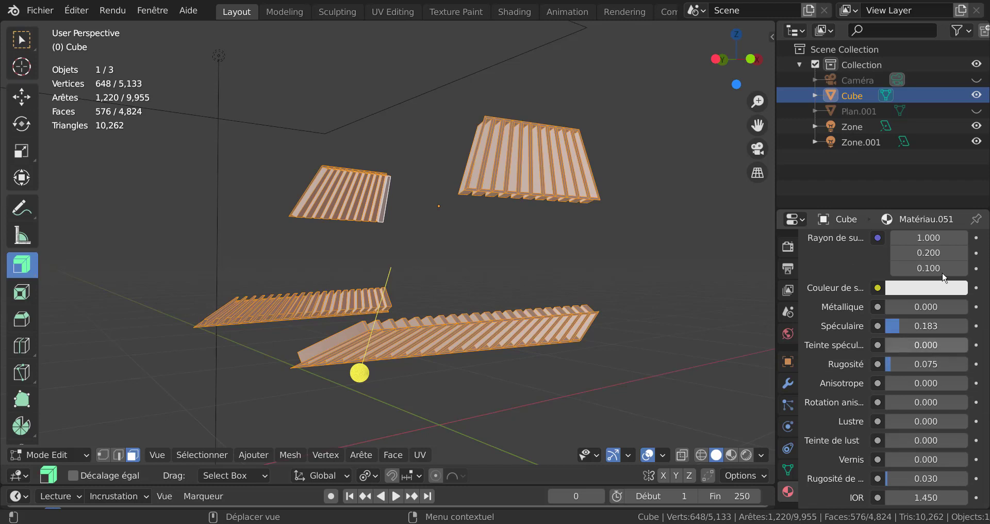
scroll(928, 273, up, 10)
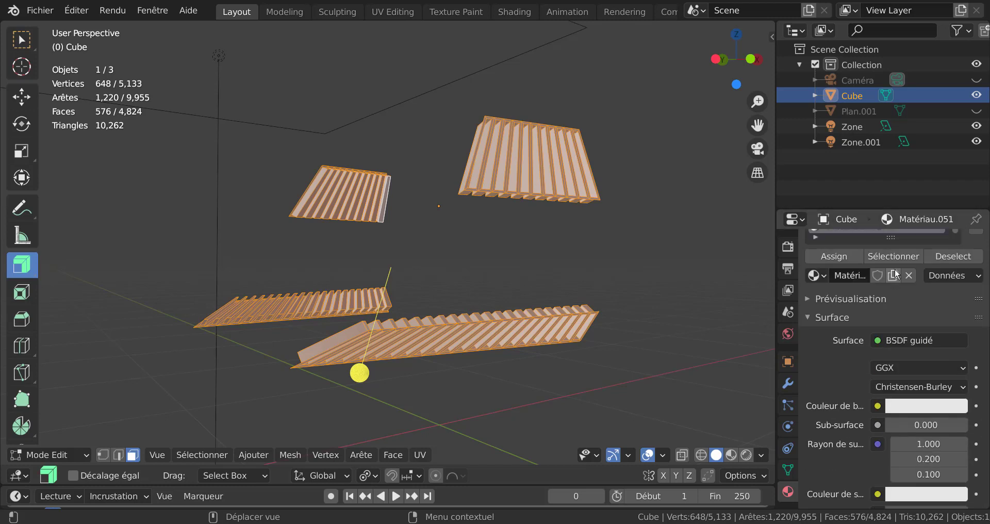
click(926, 406)
drag(956, 250, 955, 257)
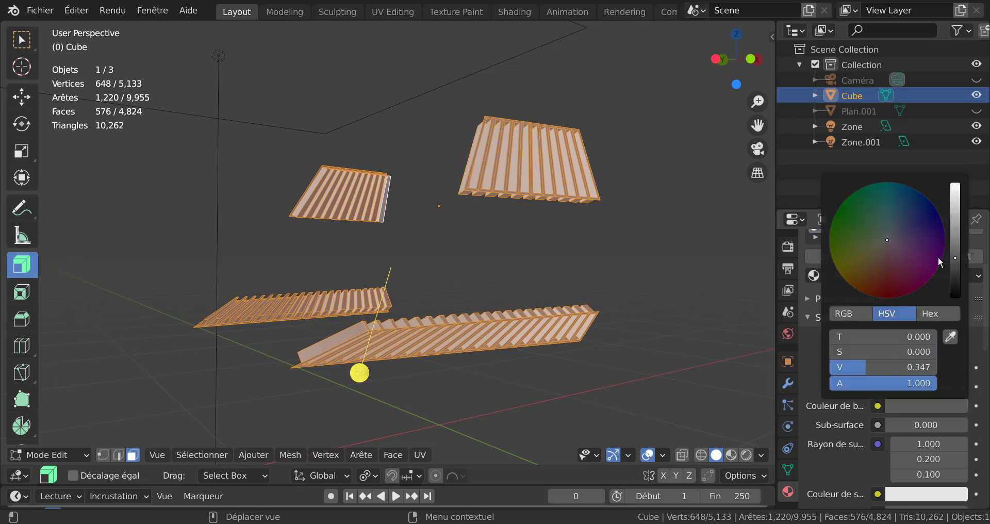
- Examine the upper and lower side grilles on the whole cockpit in Object Mode with material preview shading
key(Tab)
scroll(528, 277, down, 3)
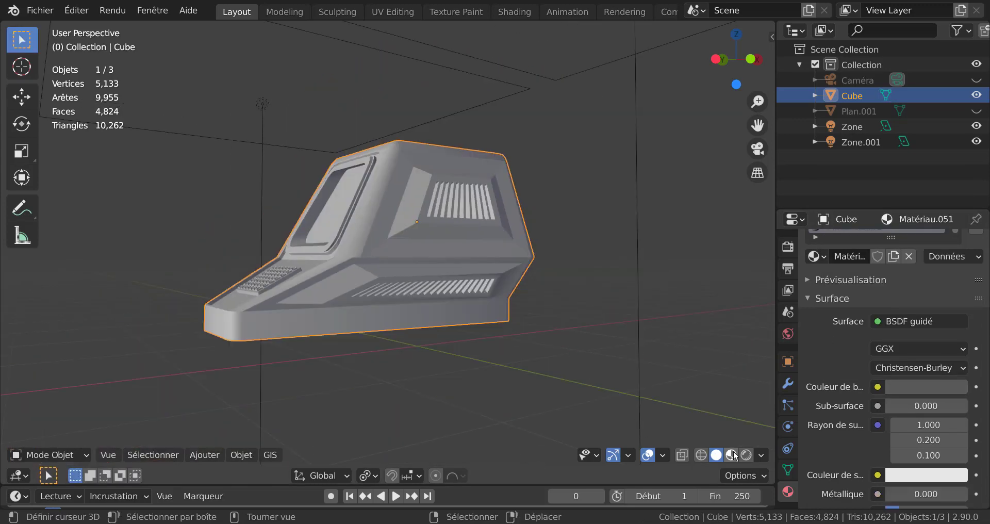
click(732, 455)
middle_drag(541, 370, 587, 358)
scroll(602, 376, up, 3)
scroll(599, 362, up, 3)
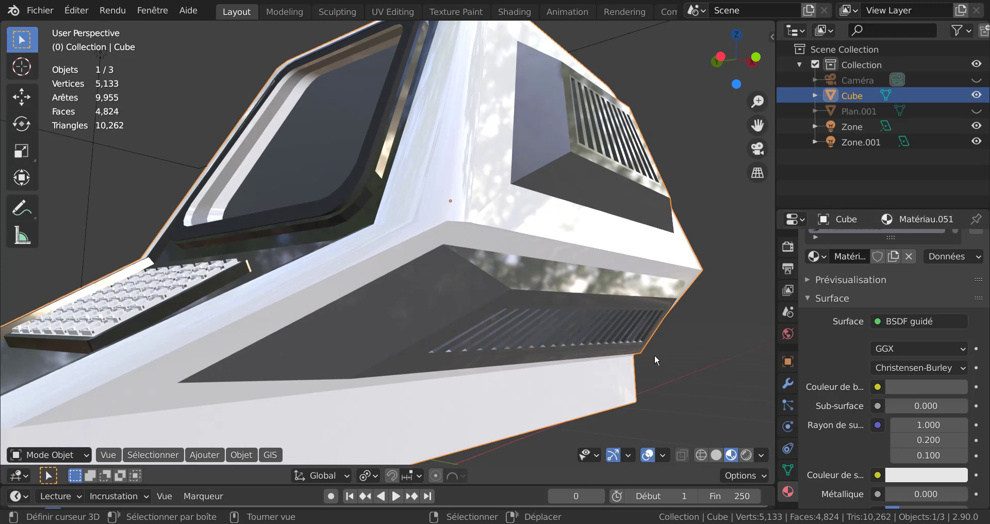
scroll(509, 330, down, 5)
middle_drag(558, 288, 546, 313)
- Return to editing the mesh and select one slat face on each of the four grille panels
key(Tab)
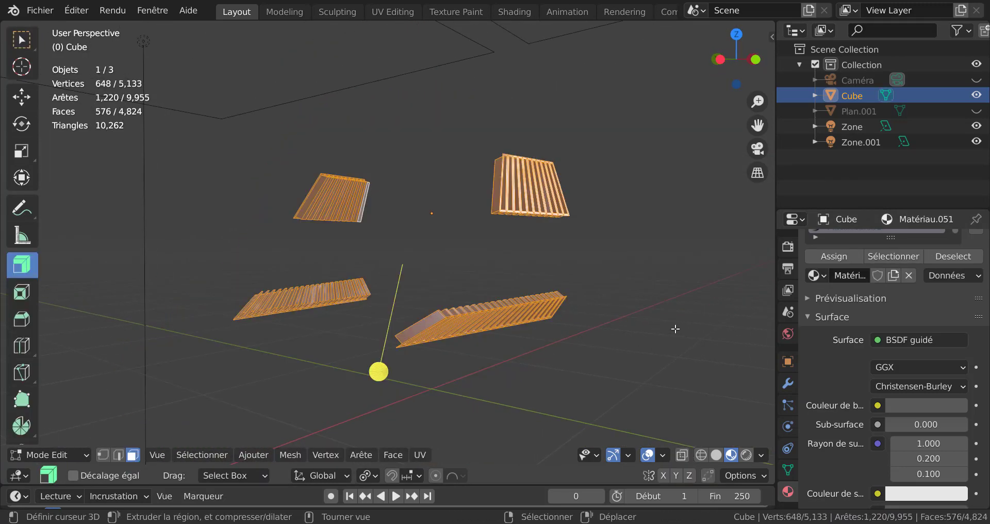
middle_drag(618, 305, 562, 291)
scroll(564, 241, up, 2)
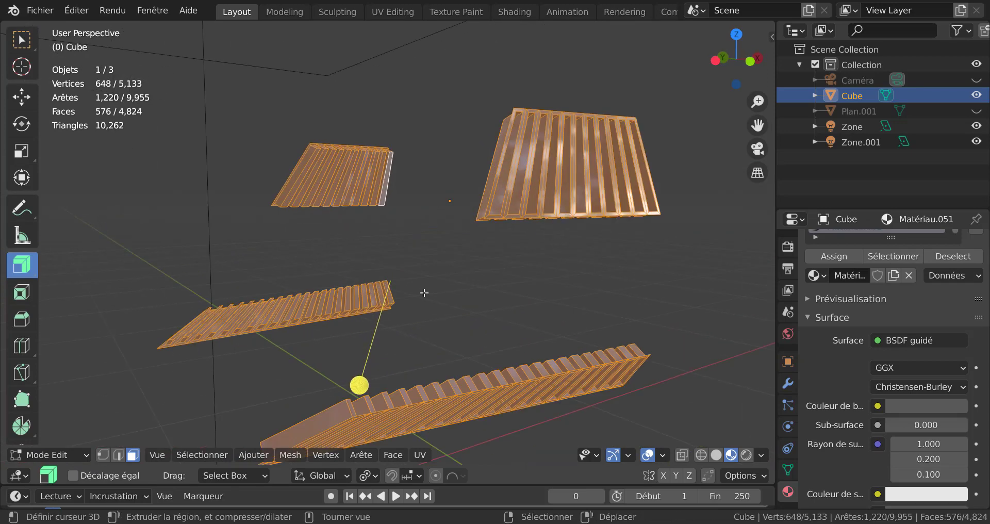
alt+click(574, 180)
middle_drag(574, 181, 561, 220)
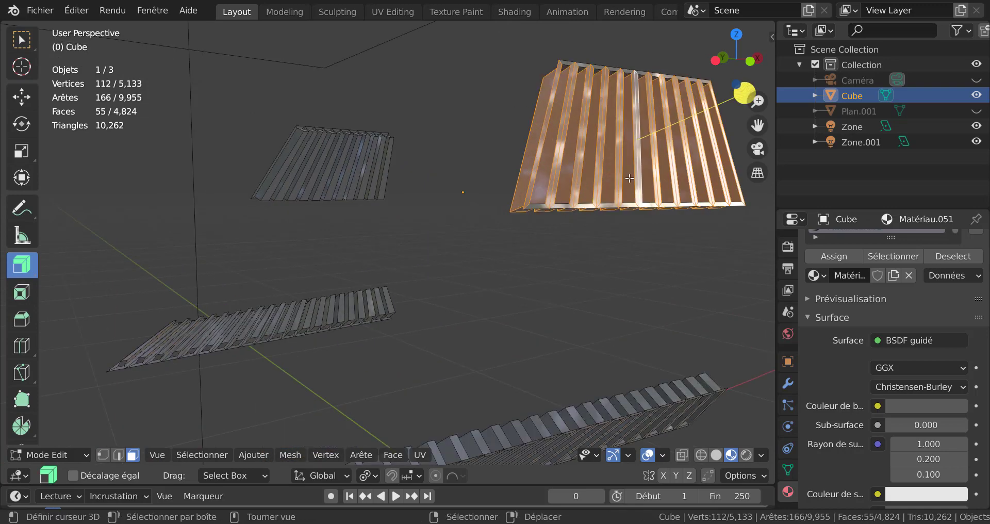
click(640, 159)
middle_drag(625, 291, 563, 248)
shift+click(524, 226)
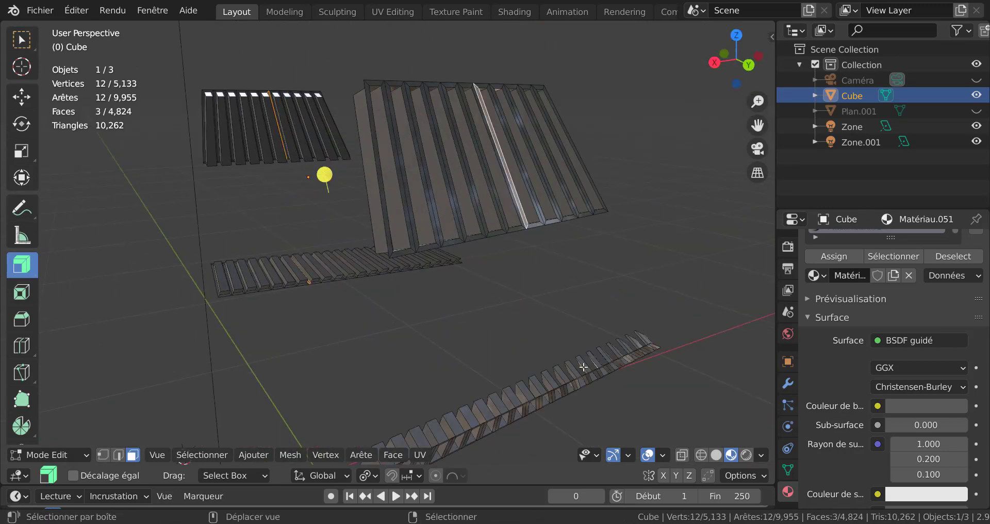
middle_drag(583, 367, 519, 344)
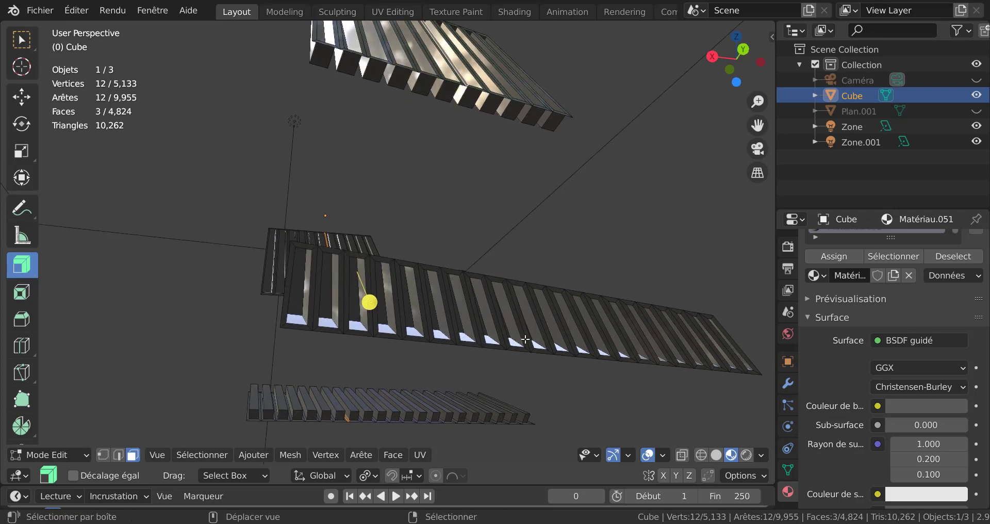
shift+click(525, 339)
- Extend the selection to all faces coplanar with the selected slat faces on the four grille panels
middle_drag(586, 214, 608, 230)
key(q)
mouse_move(608, 230)
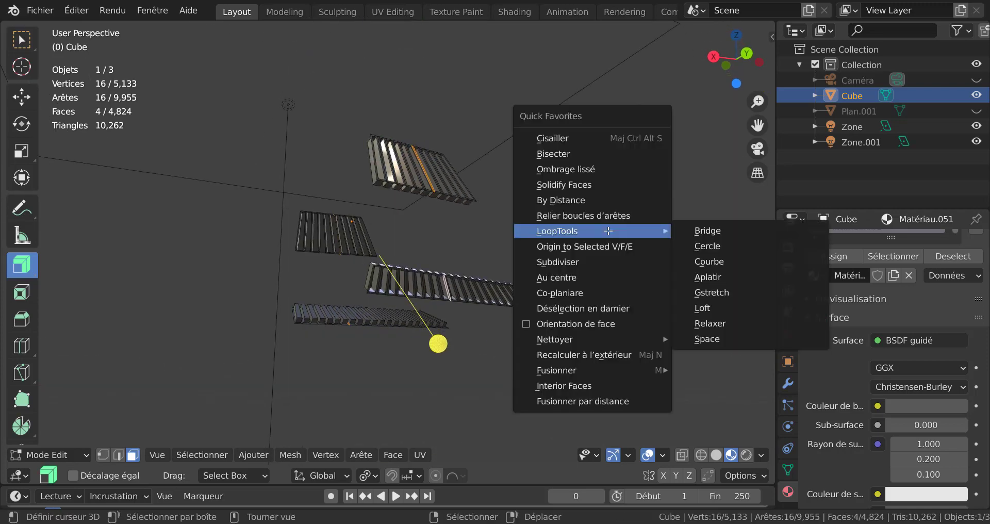
click(597, 292)
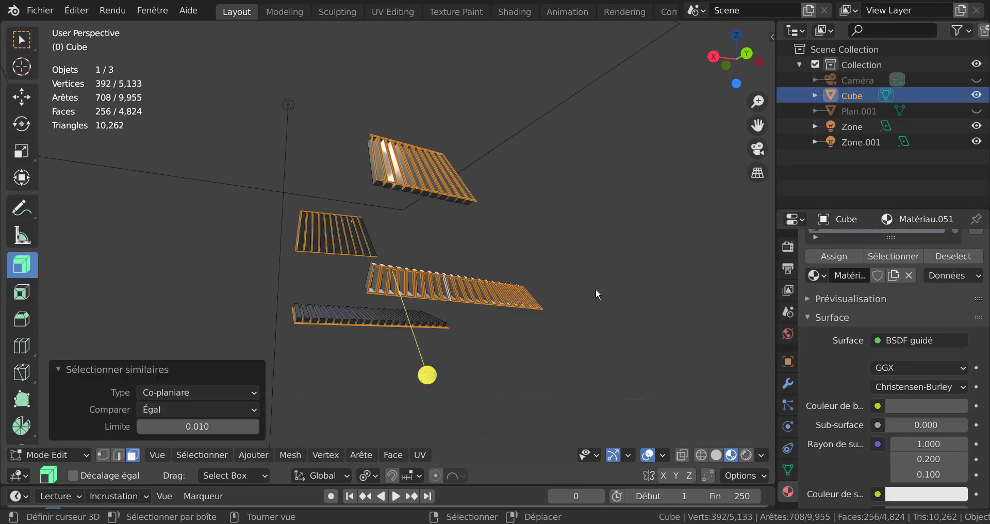
- Extrude the selected outer grille faces along their normals with an offset of 0.0313 m
middle_drag(464, 315, 537, 364)
middle_drag(427, 405, 401, 388)
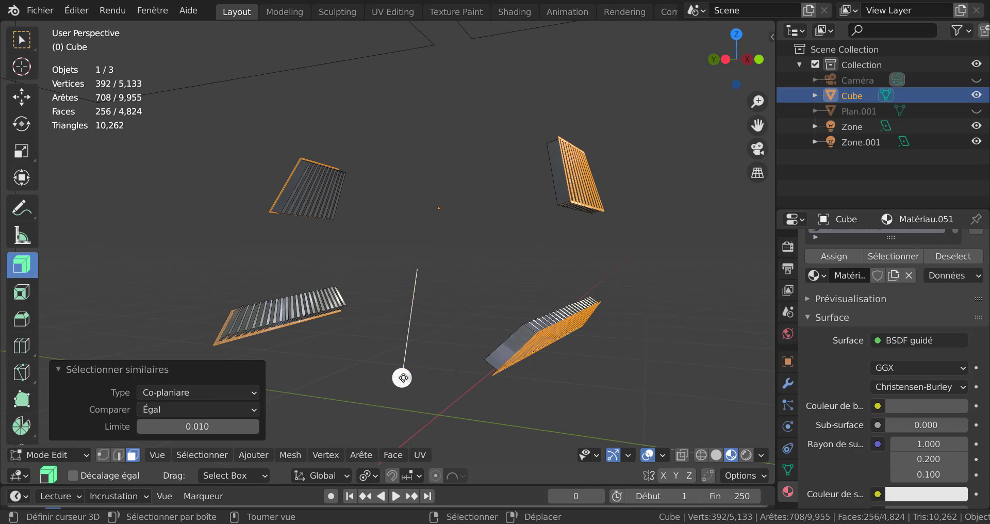
drag(403, 377, 405, 372)
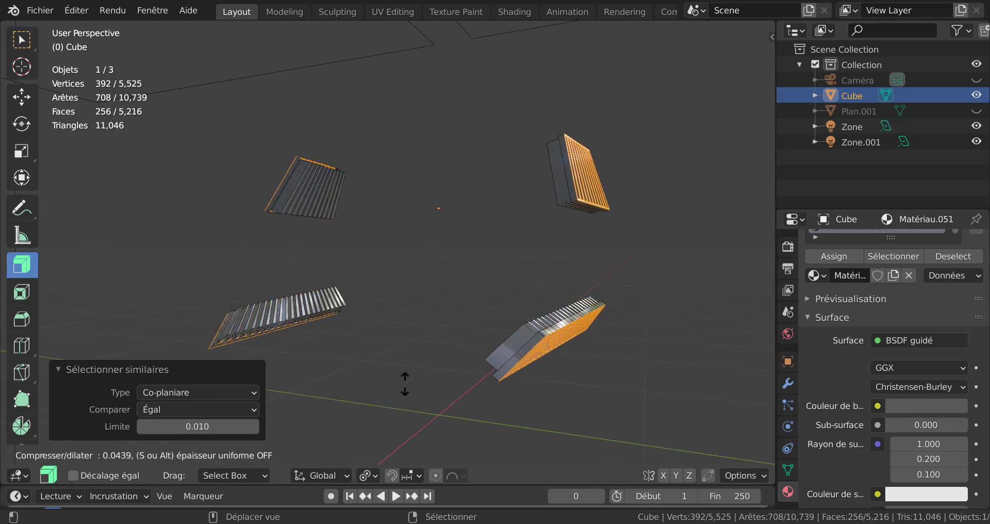
drag(405, 384, 405, 397)
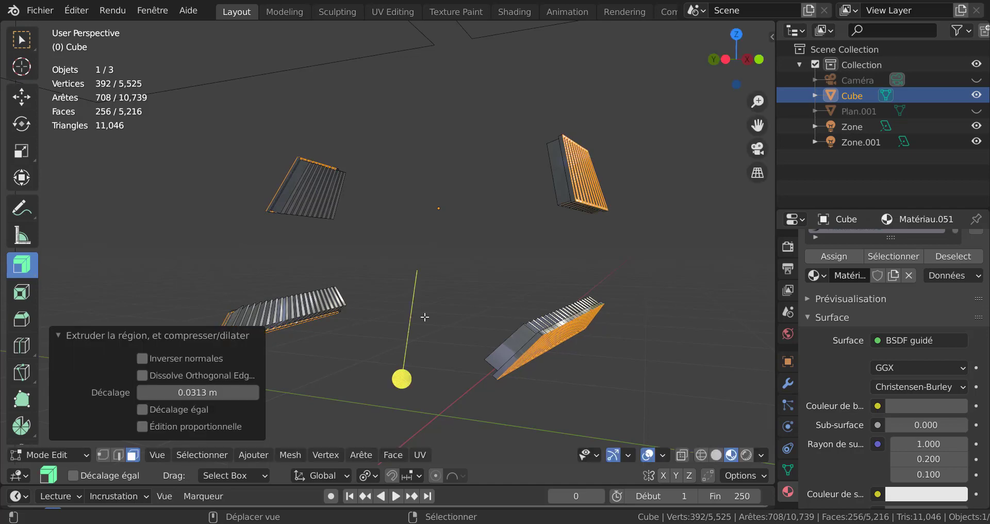
scroll(693, 294, down, 3)
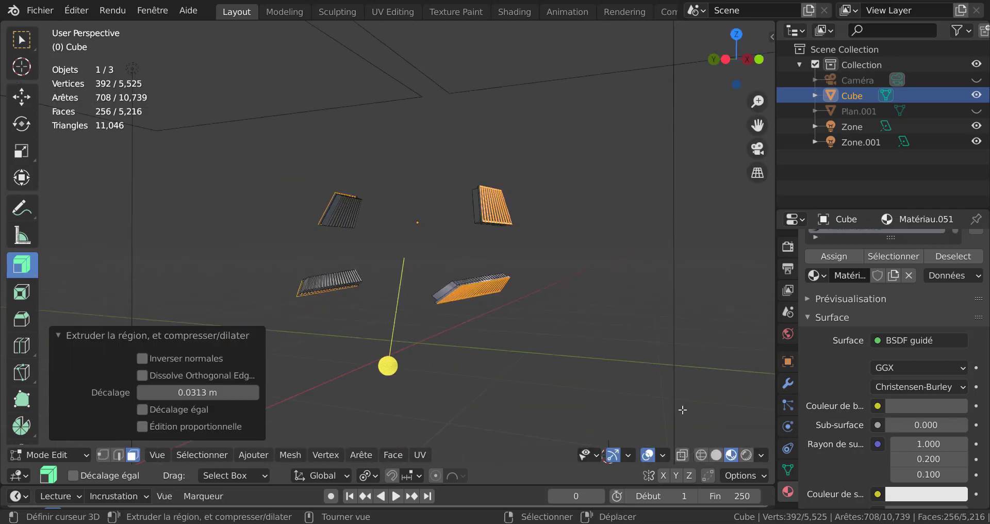
- Darken the grille material's base colour to black with value 0 and check it on the whole cockpit
key(Tab)
scroll(680, 398, up, 3)
middle_drag(677, 383, 546, 368)
scroll(563, 325, up, 3)
click(937, 388)
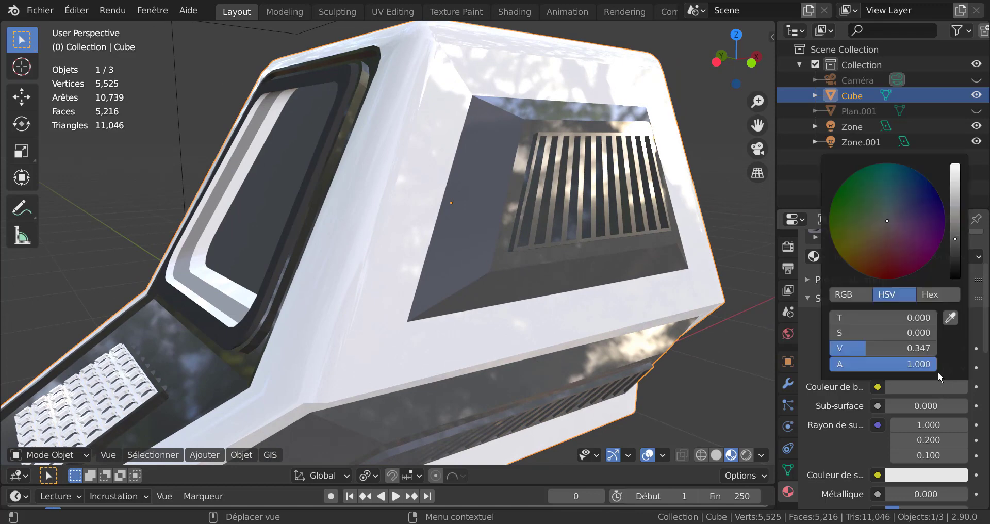
drag(955, 241, 955, 278)
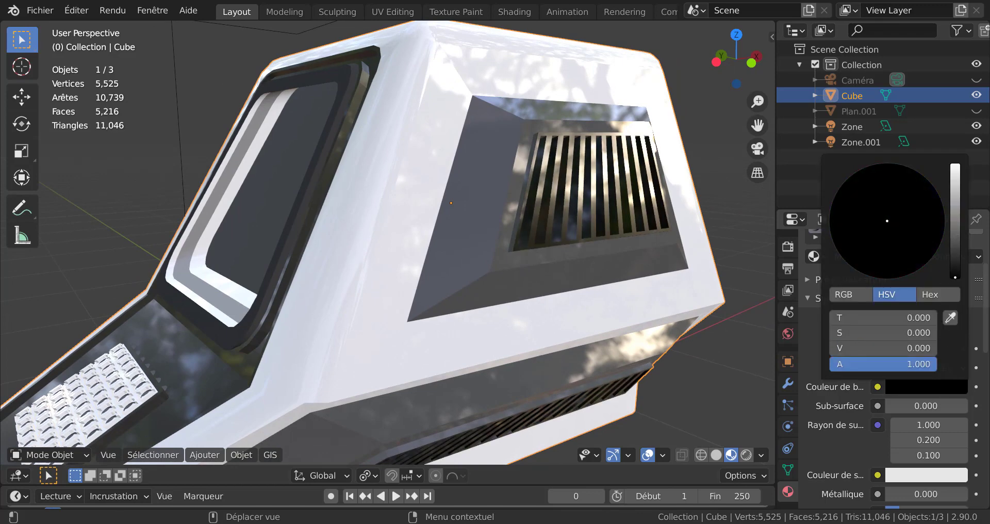
scroll(613, 393, down, 5)
key(Tab)
key(Tab)
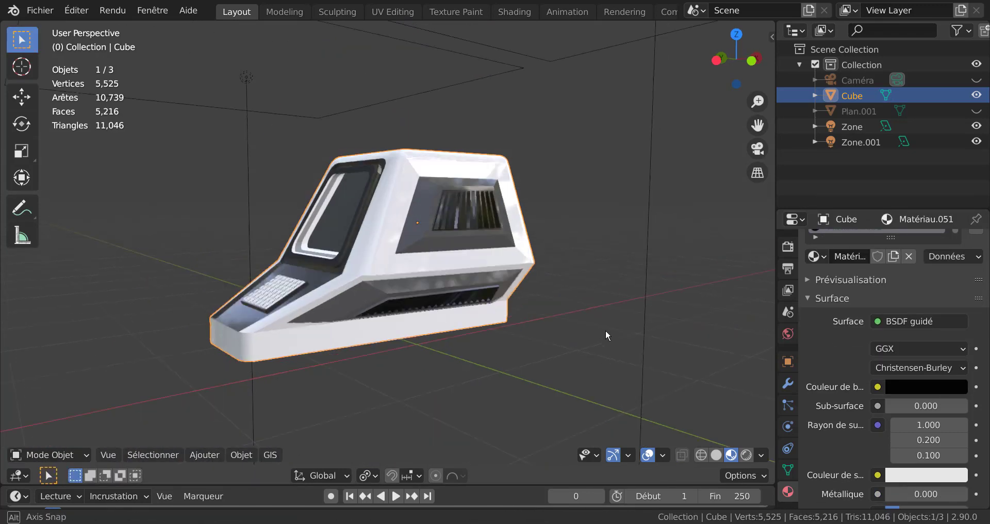
middle_drag(606, 330, 433, 369)
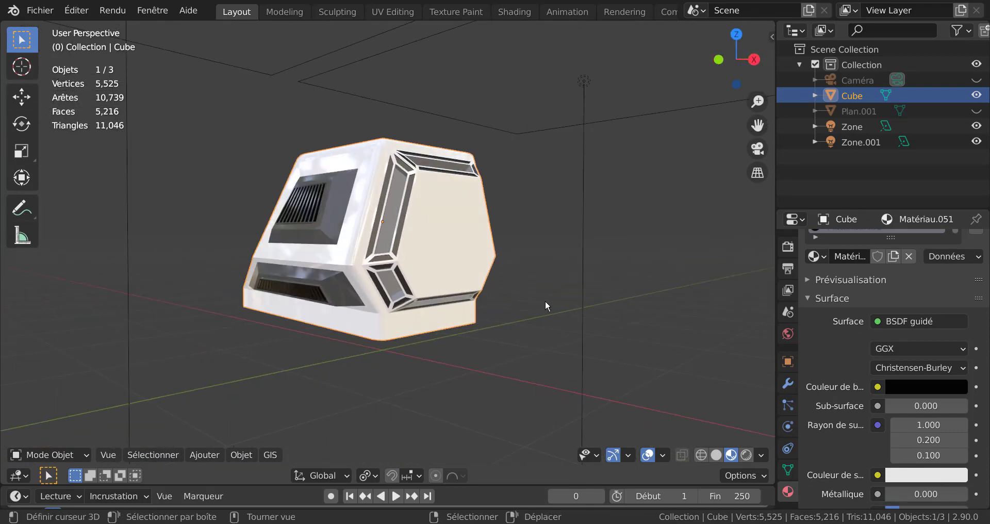
- Reveal all hidden geometry of the cockpit mesh in Edit Mode
key(Tab)
key(Tab)
key(Tab)
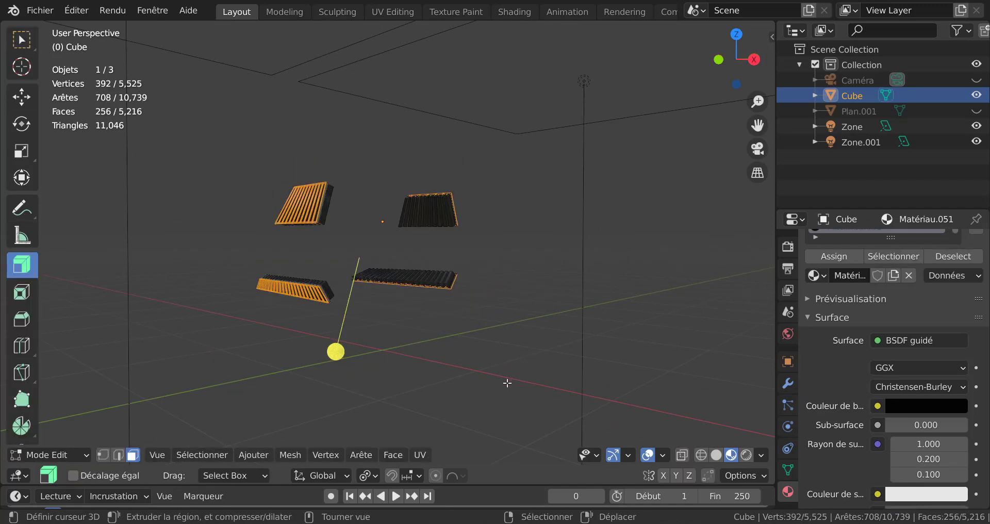
scroll(508, 383, up, 2)
key(alt+h)
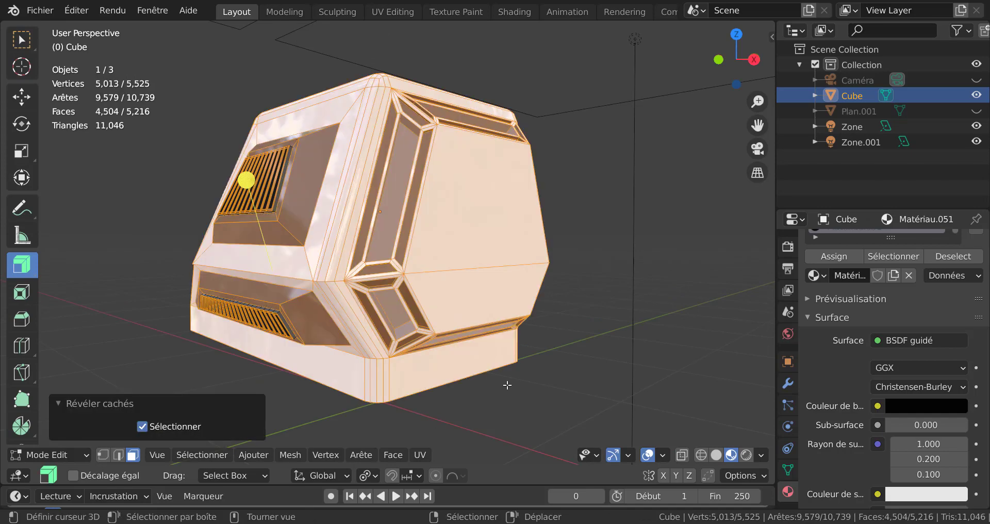
click(497, 217)
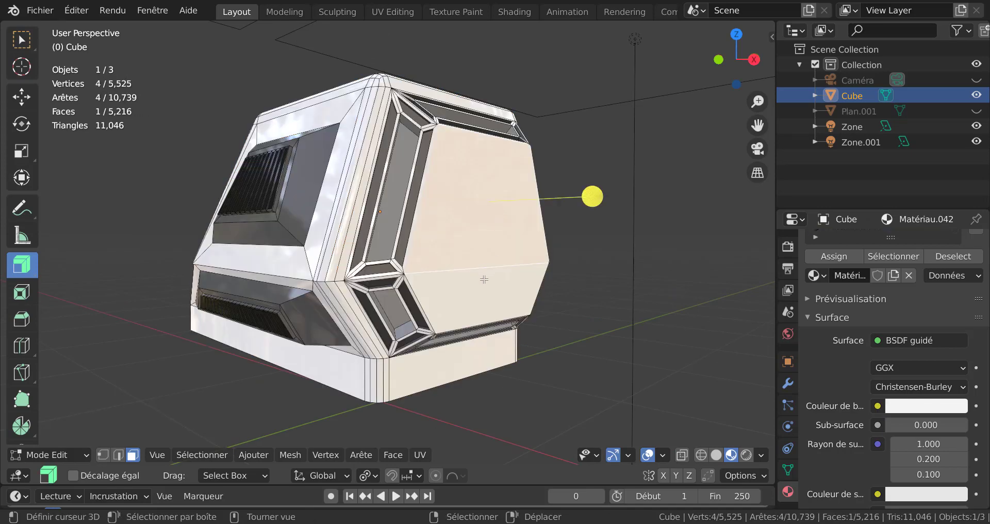
middle_drag(613, 329, 613, 383)
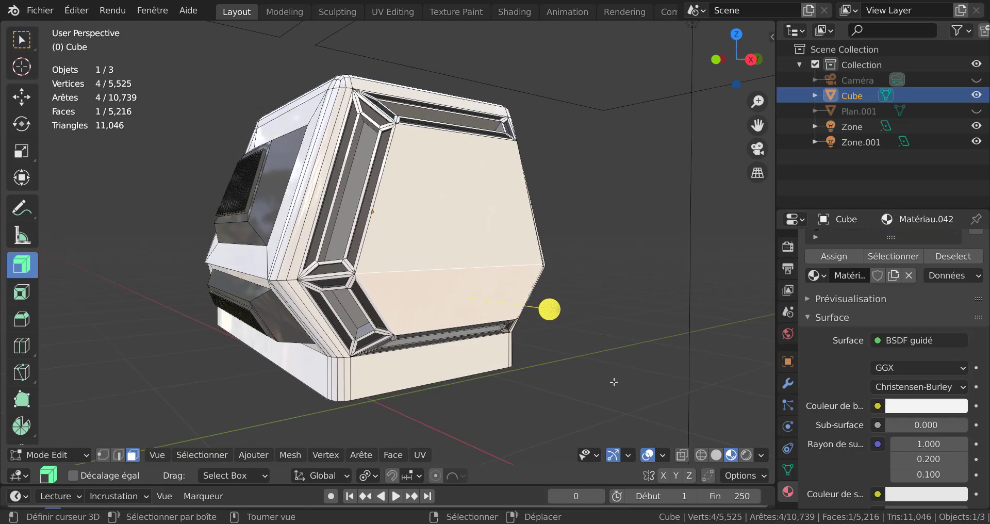
key(i)
right_click(617, 367)
- Dissolve the horizontal edge across the cockpit's back wall to merge its two faces into one
scroll(476, 316, up, 2)
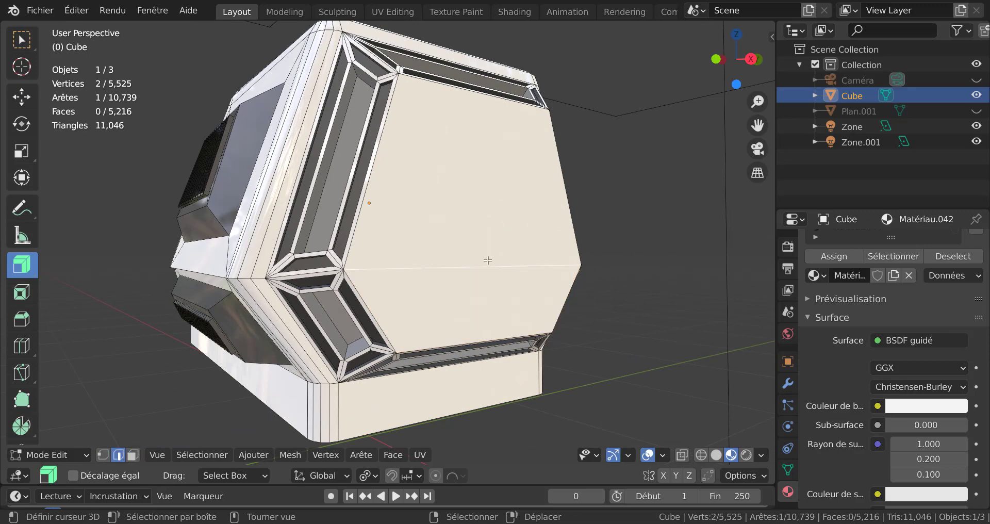
key(x)
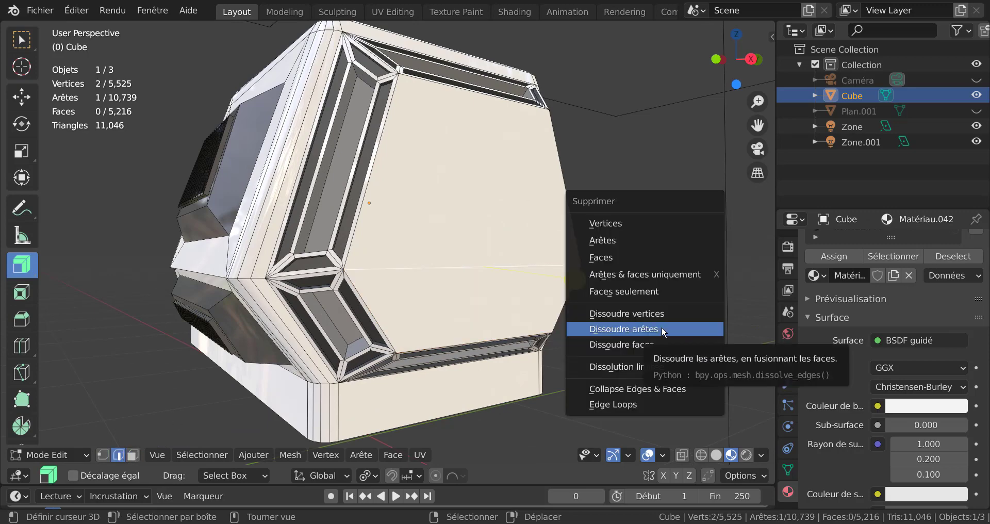
click(661, 327)
middle_drag(588, 294, 551, 294)
key(Tab)
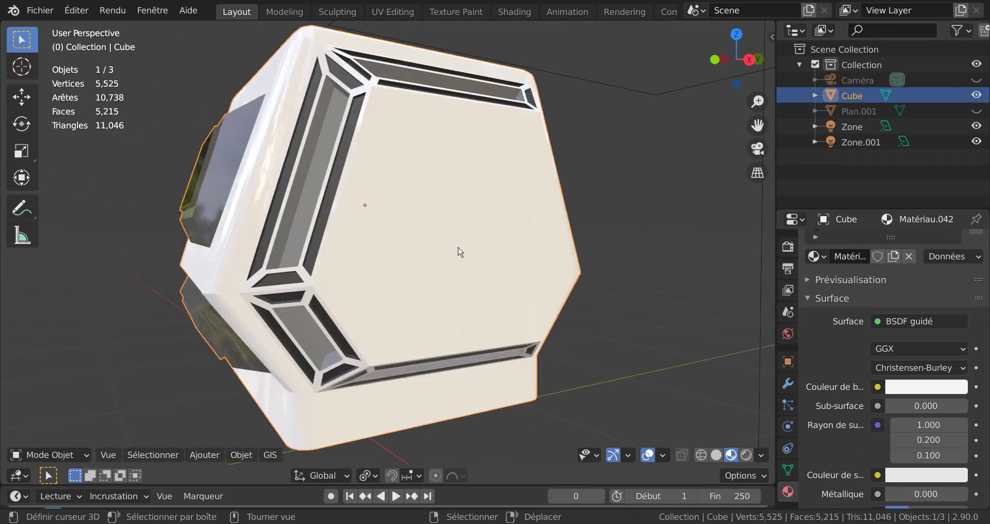
- Inset the merged hexagonal back face by about 0.1533 m
key(Tab)
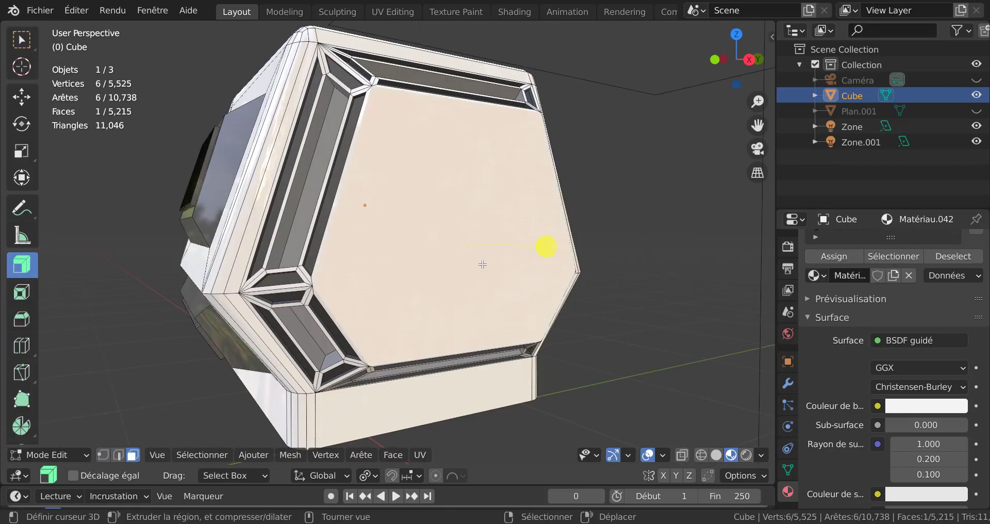
scroll(583, 305, down, 3)
key(i)
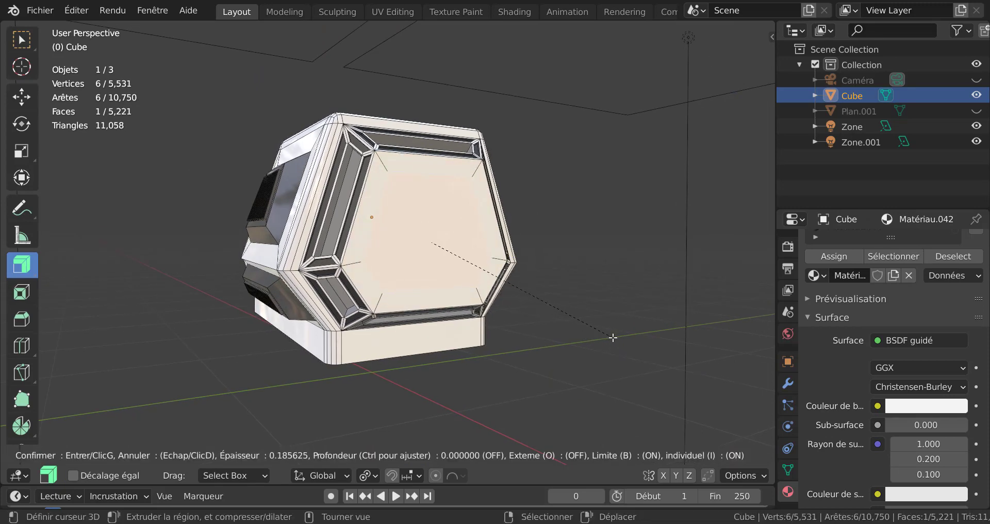
click(616, 339)
- Extrude the inset back face about 0.12 m inward to recess the rear panel, and deselect everything
middle_drag(617, 339, 595, 247)
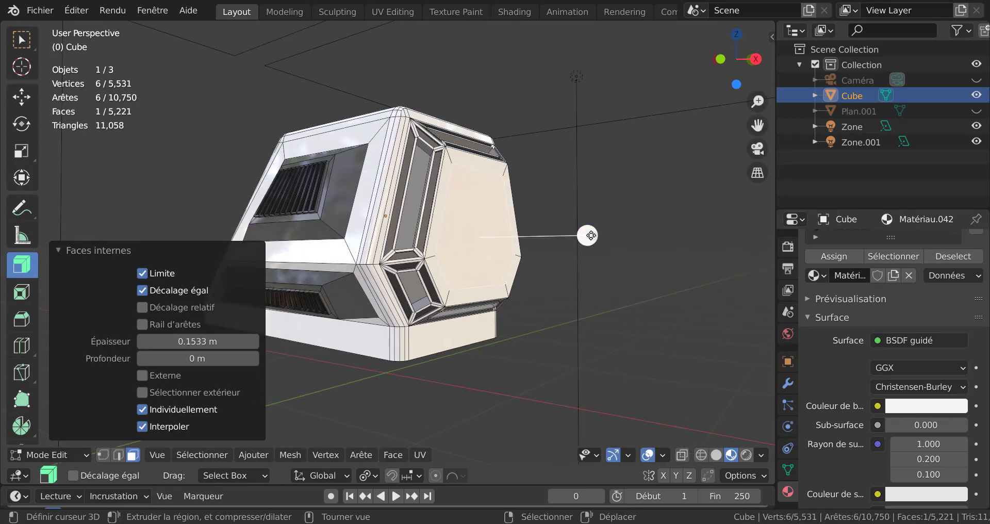
drag(588, 236, 582, 240)
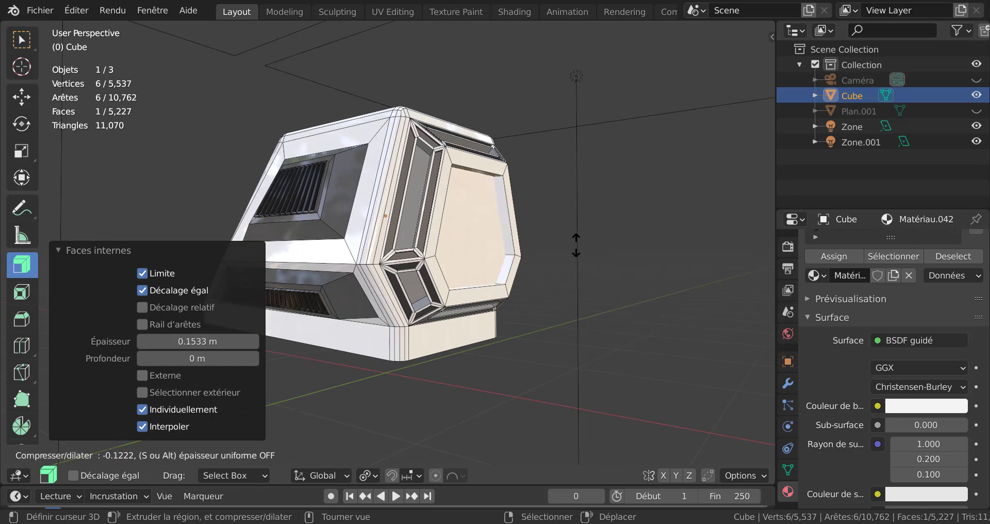
click(576, 245)
key(Tab)
middle_drag(565, 283, 552, 301)
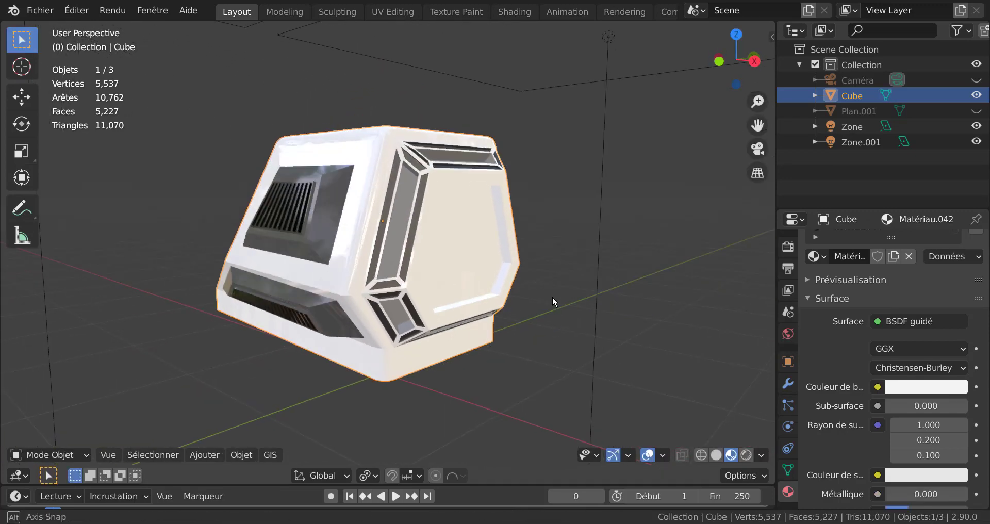
scroll(552, 296, up, 2)
key(alt+a)
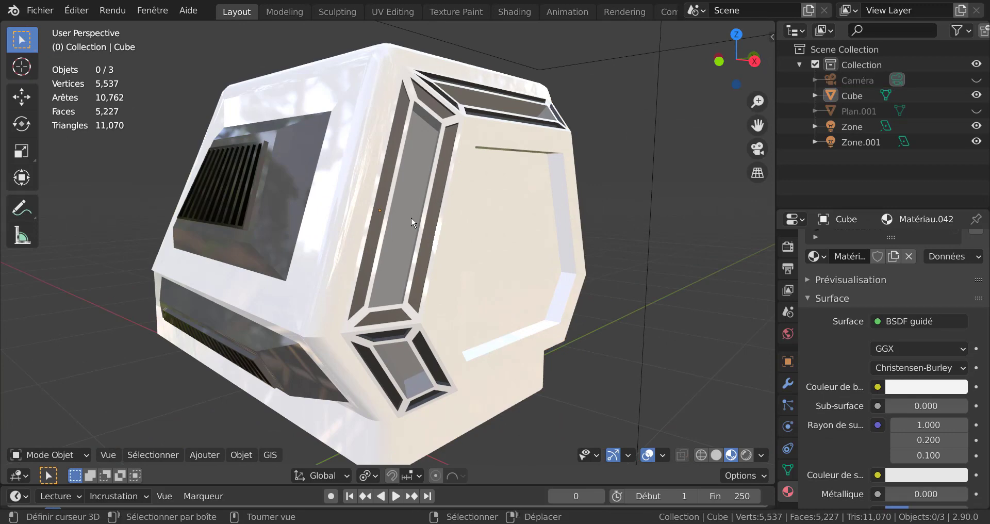
- Assign the grey material Matériau.049 of the rear frame recesses to the recessed back panel
key(Tab)
click(541, 239)
click(811, 259)
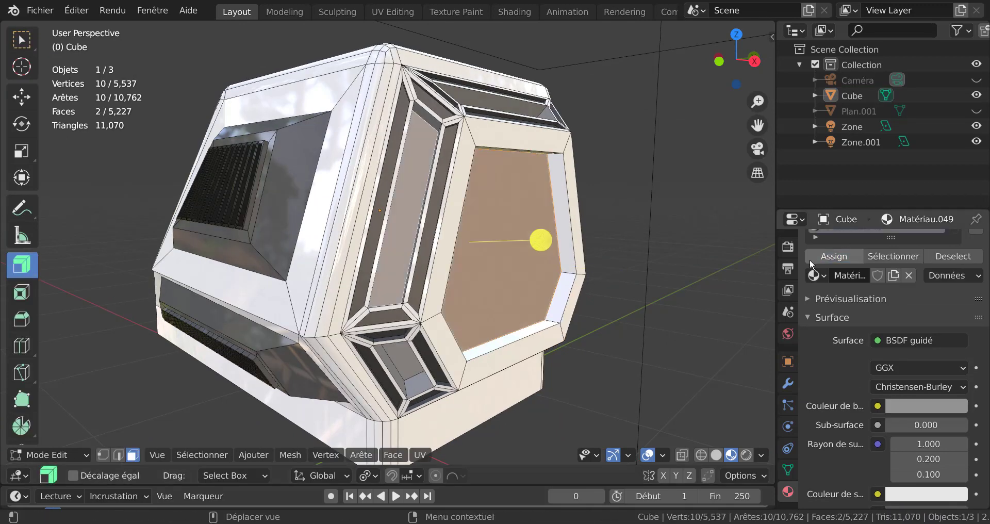
key(Tab)
- Darken the base colour of the rear panel's grey material to value 0.293
scroll(590, 312, down, 5)
middle_drag(590, 311, 908, 369)
click(922, 387)
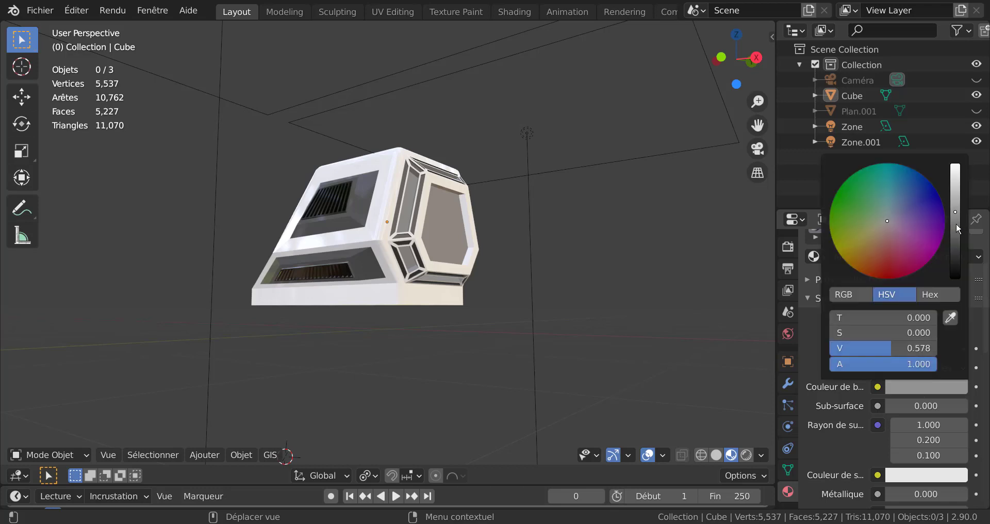
drag(955, 214, 955, 244)
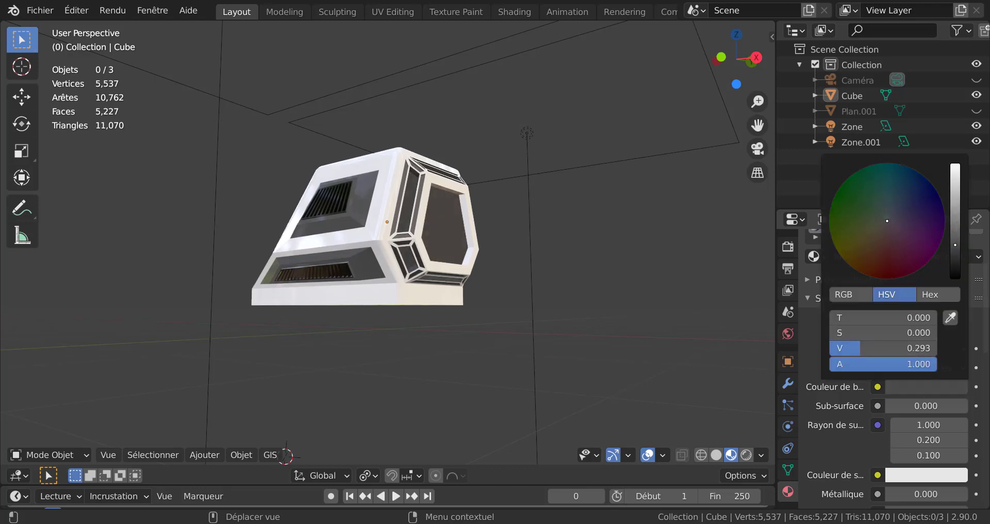
middle_drag(452, 332, 523, 296)
scroll(490, 330, up, 2)
scroll(487, 354, down, 3)
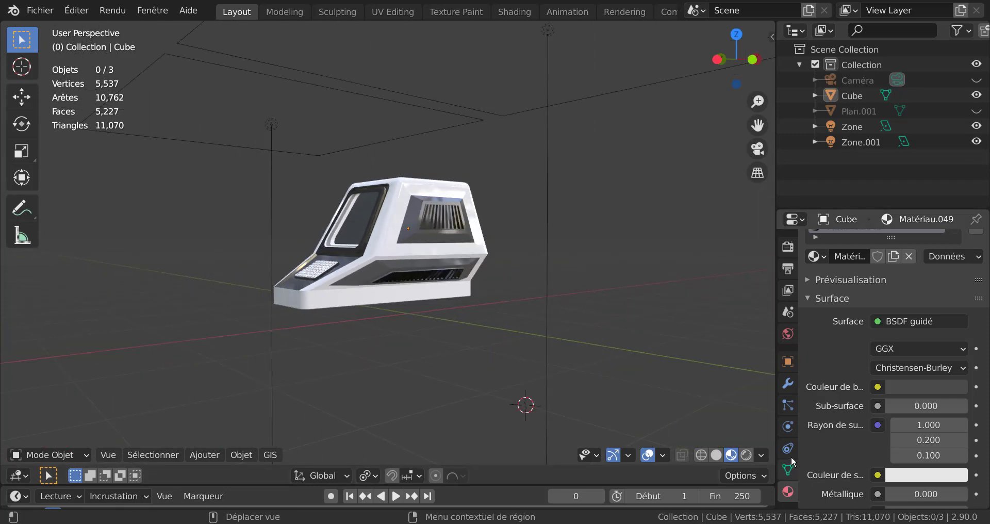
- Unhide the Plan.001 object to show the rest of the spaceship around the cockpit
click(976, 110)
middle_drag(565, 335, 717, 394)
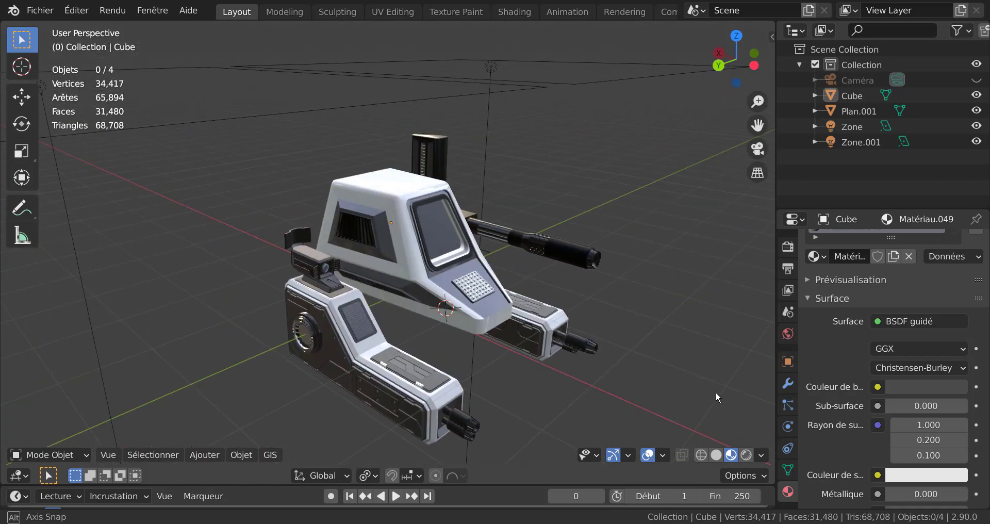
scroll(639, 406, up, 3)
- Move the cockpit's bottom face up about 0.095 m along the global Z axis
middle_drag(603, 411, 502, 339)
key(Tab)
click(446, 312)
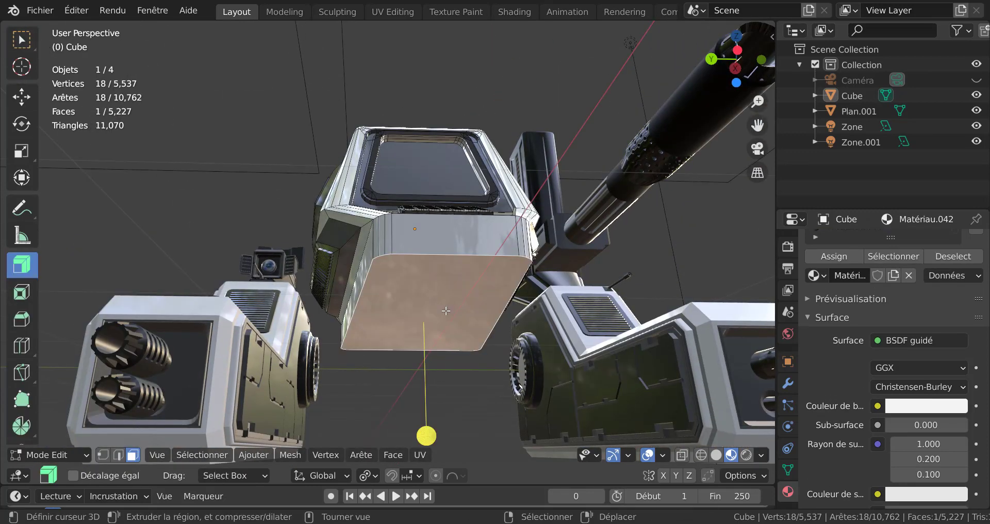
middle_drag(450, 400, 475, 411)
drag(478, 415, 486, 399)
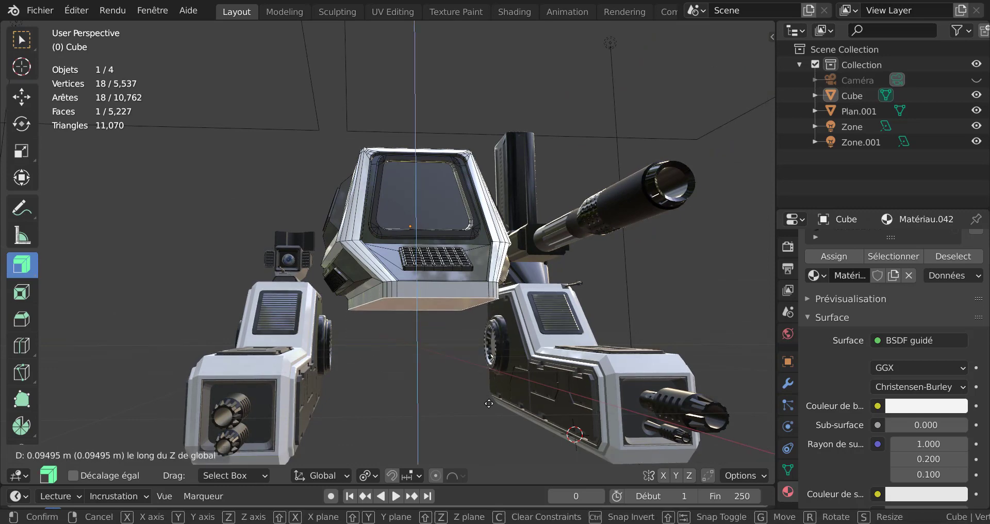
click(489, 404)
key(Tab)
- Assign the dark grey material Matériau.048 of the side panel recess to the cockpit's roof face
scroll(492, 374, down, 5)
middle_drag(493, 355, 439, 243)
key(Tab)
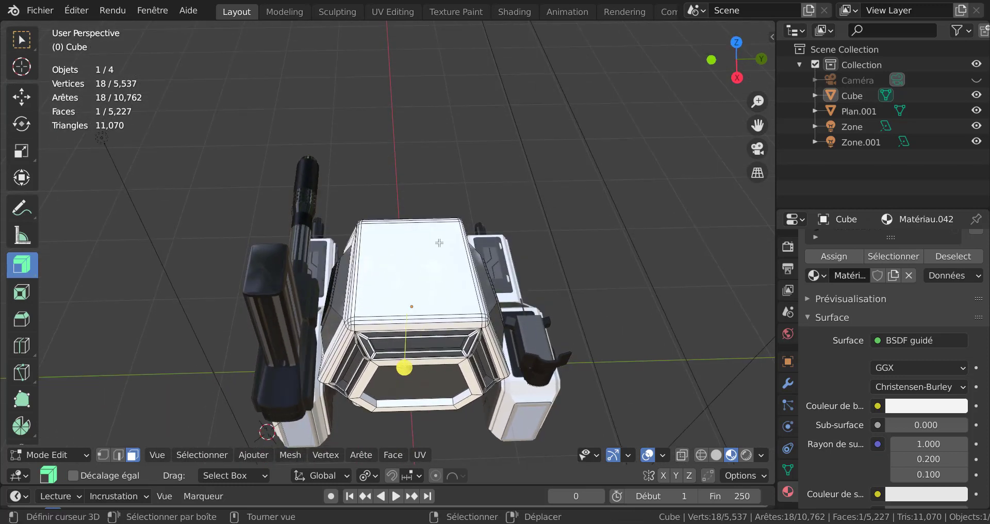
key(Tab)
middle_drag(503, 280, 548, 361)
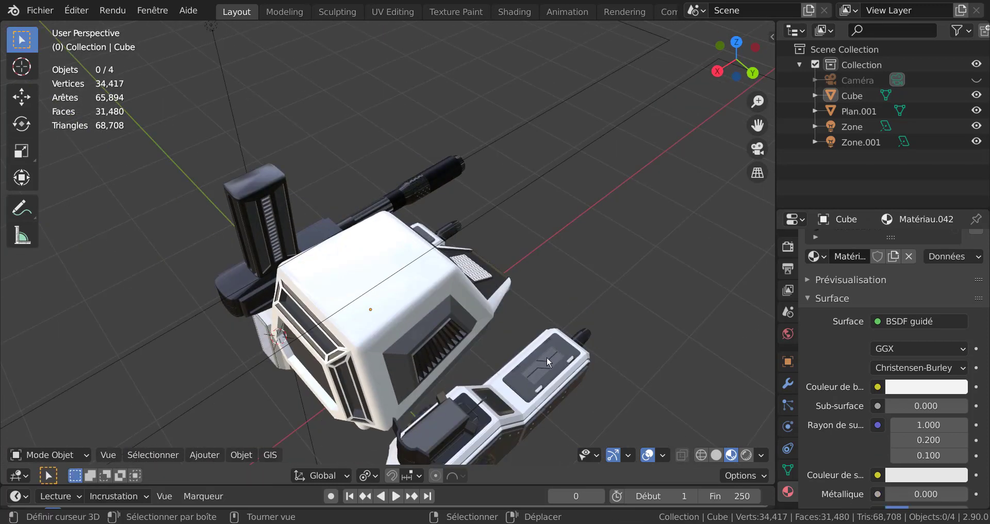
key(Tab)
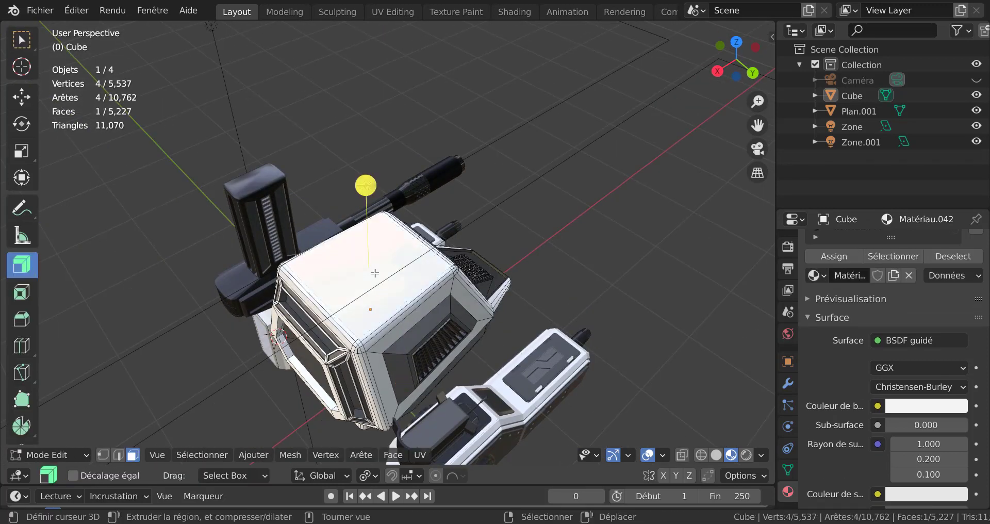
shift+click(404, 380)
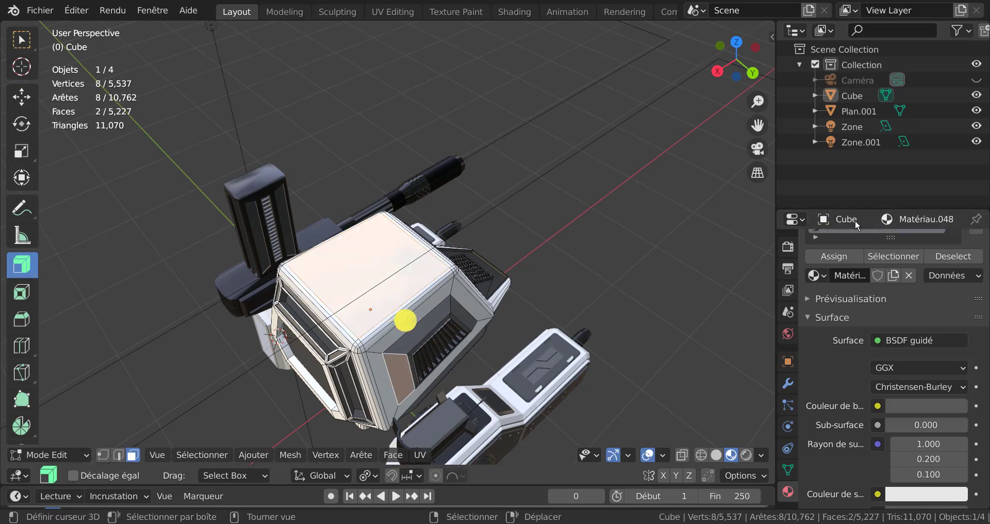
click(834, 257)
key(Tab)
click(562, 255)
middle_drag(562, 254, 329, 253)
scroll(330, 258, up, 2)
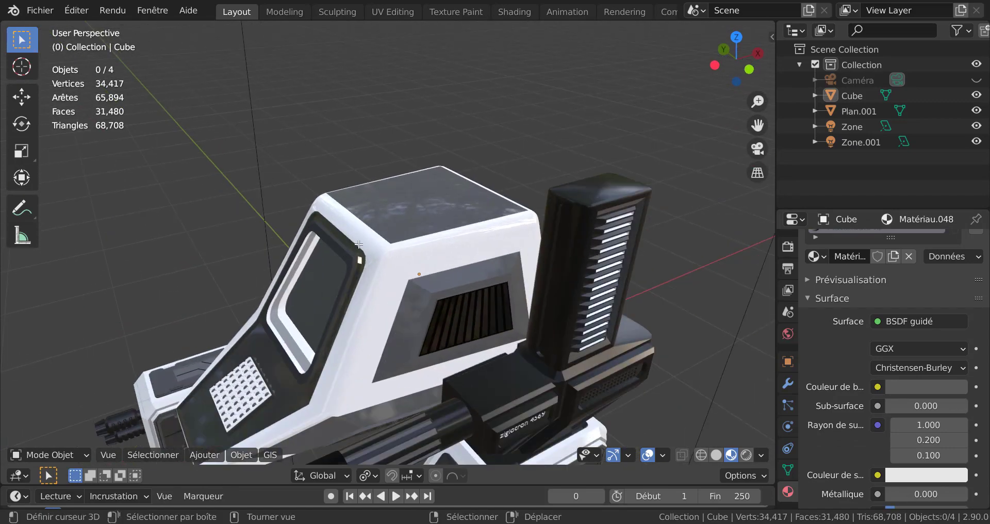
- Knife-cut a stepped line with a 45° jog from front to rear across the cockpit's roof face, on its +Y side
key(Tab)
middle_drag(429, 235, 571, 265)
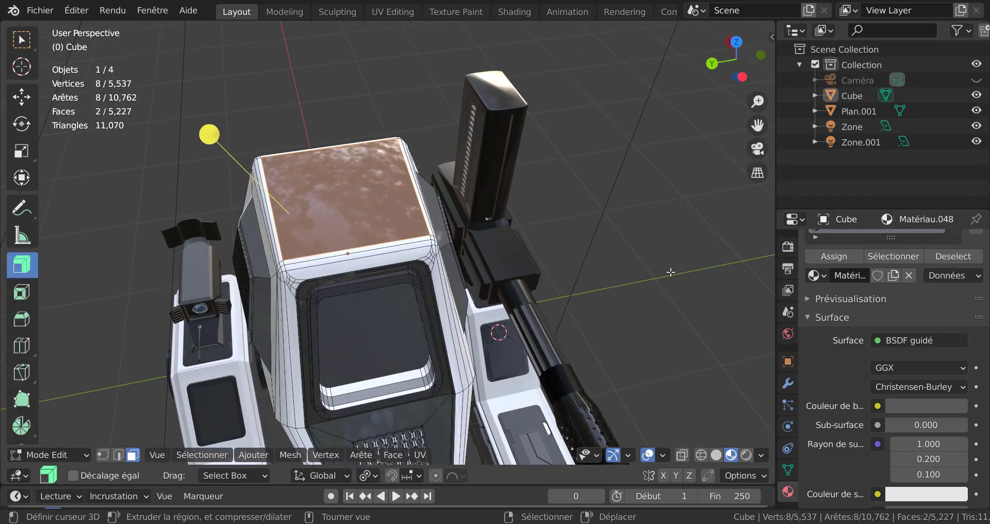
key(KP_7)
scroll(671, 272, up, 2)
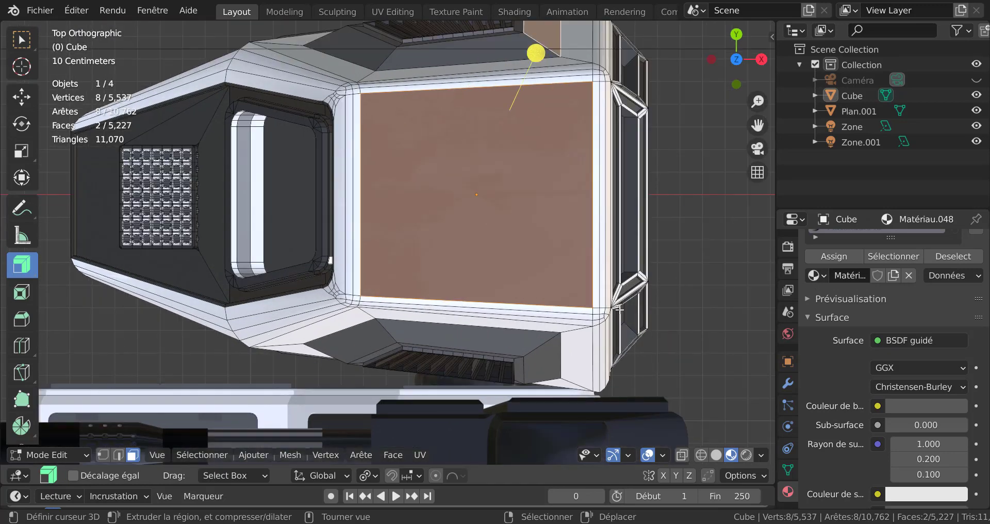
key(k)
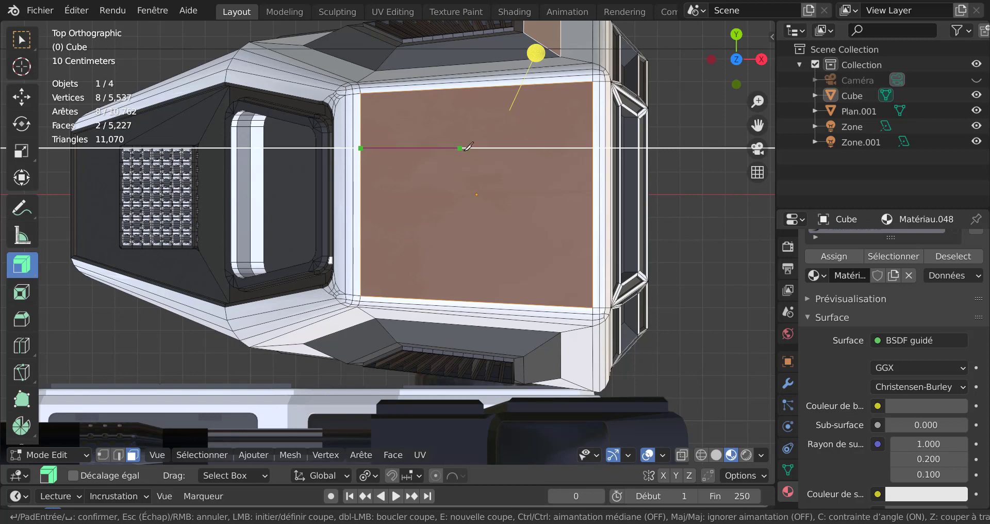
click(456, 148)
click(485, 118)
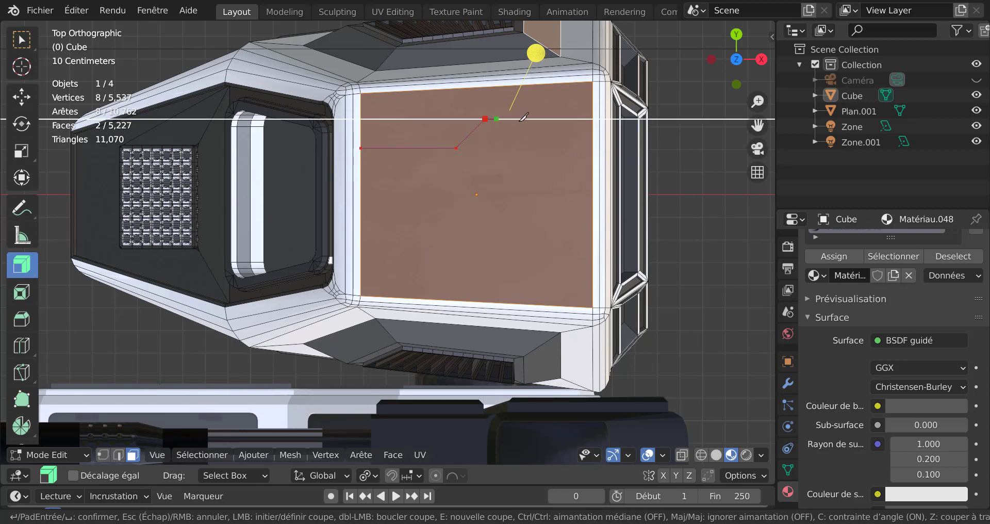
click(593, 119)
key(Return)
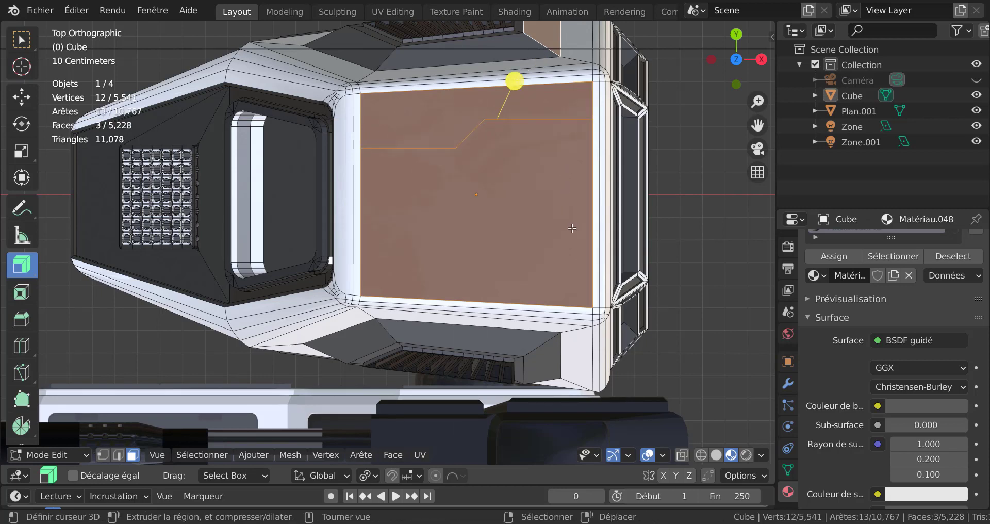
- Knife-cut a second stepped line with a 45° jog across the roof face, on its -Y side
key(k)
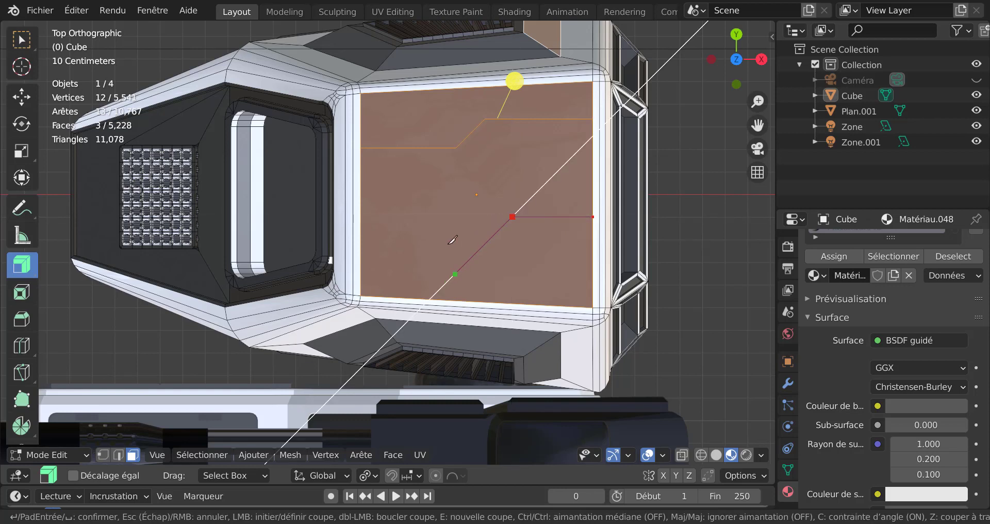
click(476, 251)
click(366, 251)
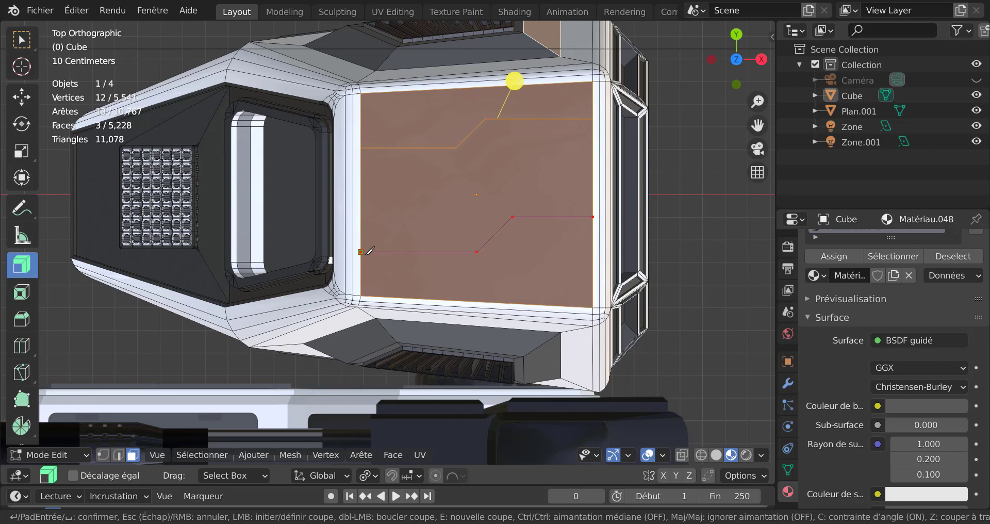
key(Return)
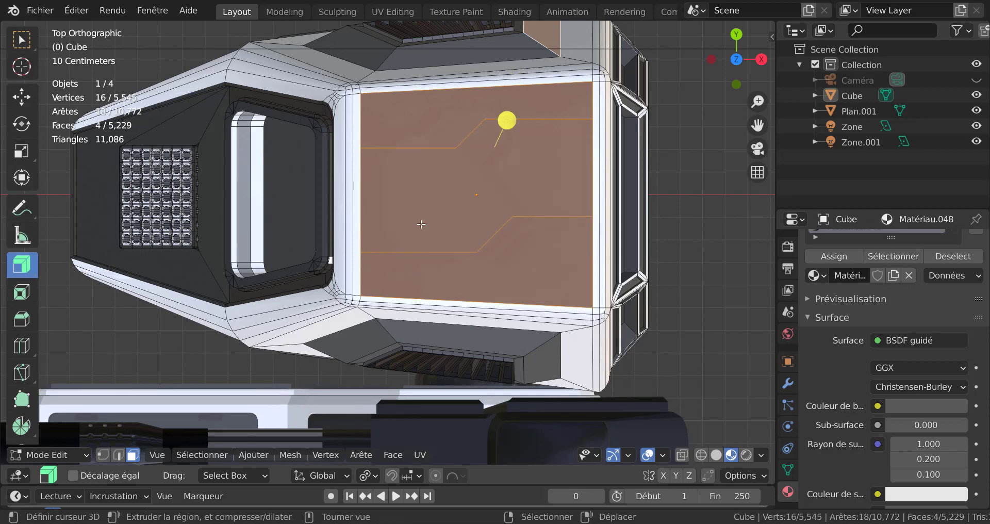
- Bevel the six edges of both stepped roof lines to a width of about 0.023 m with one segment
click(437, 145)
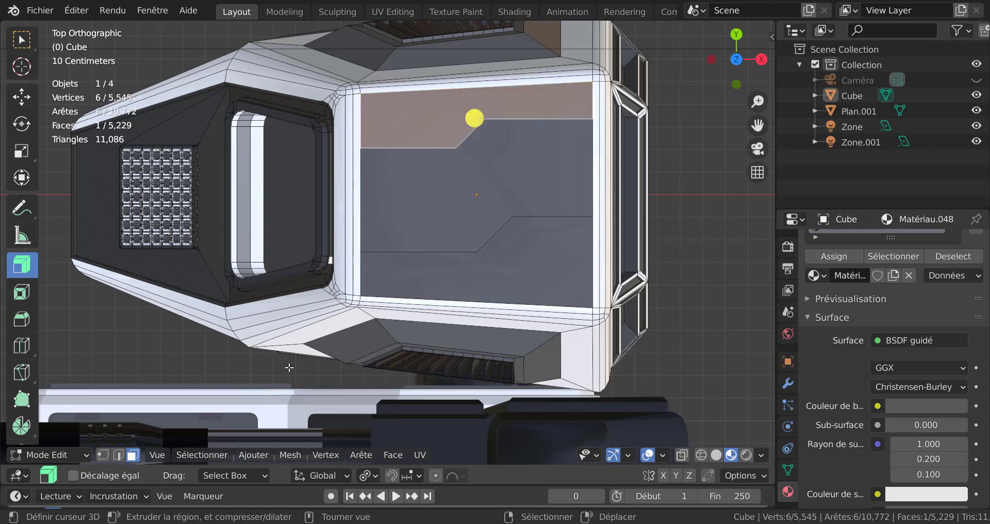
click(120, 456)
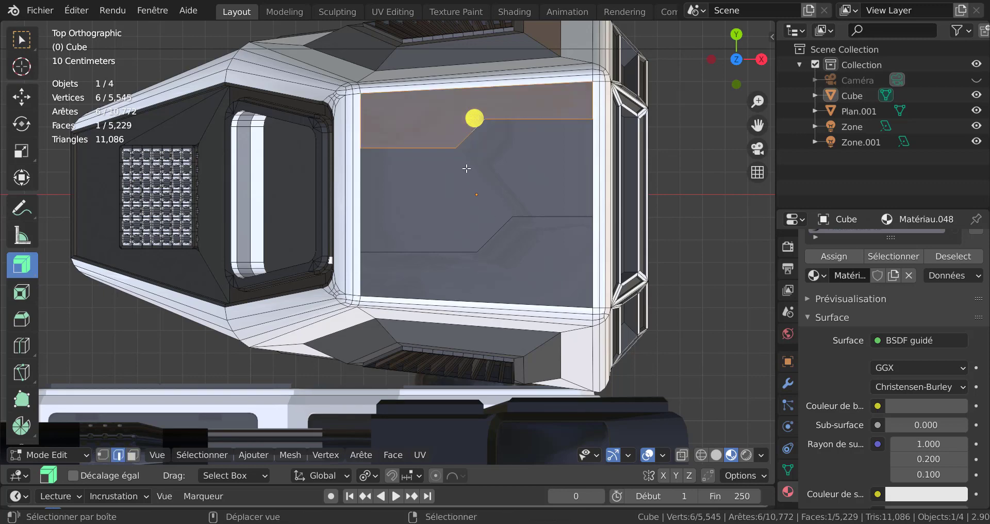
click(440, 149)
shift+click(475, 142)
shift+click(524, 125)
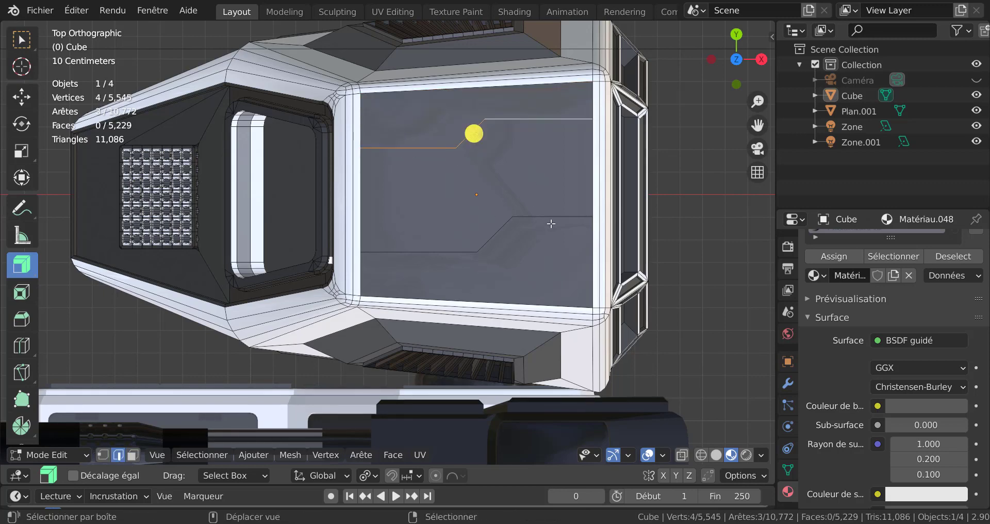
shift+click(551, 222)
shift+click(497, 242)
shift+click(468, 253)
middle_drag(467, 257, 633, 201)
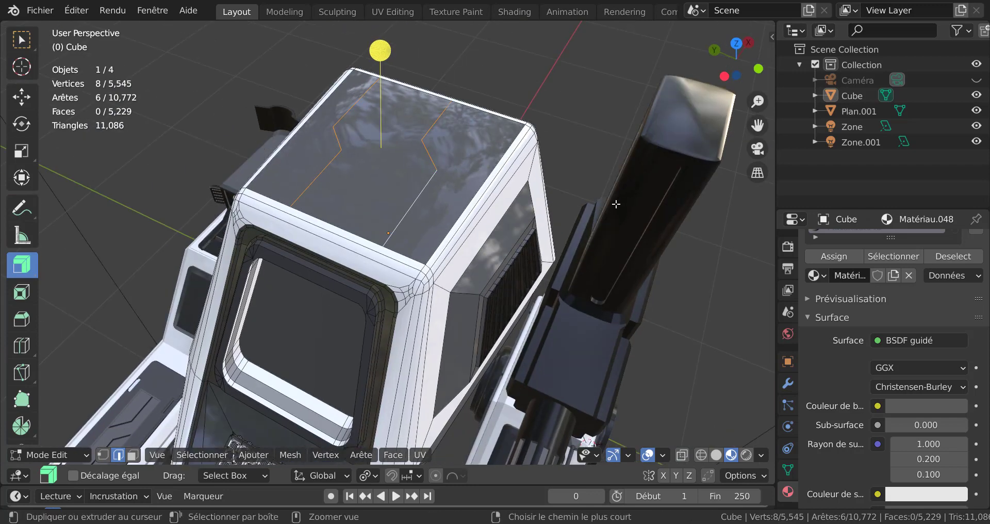
key(ctrl+b)
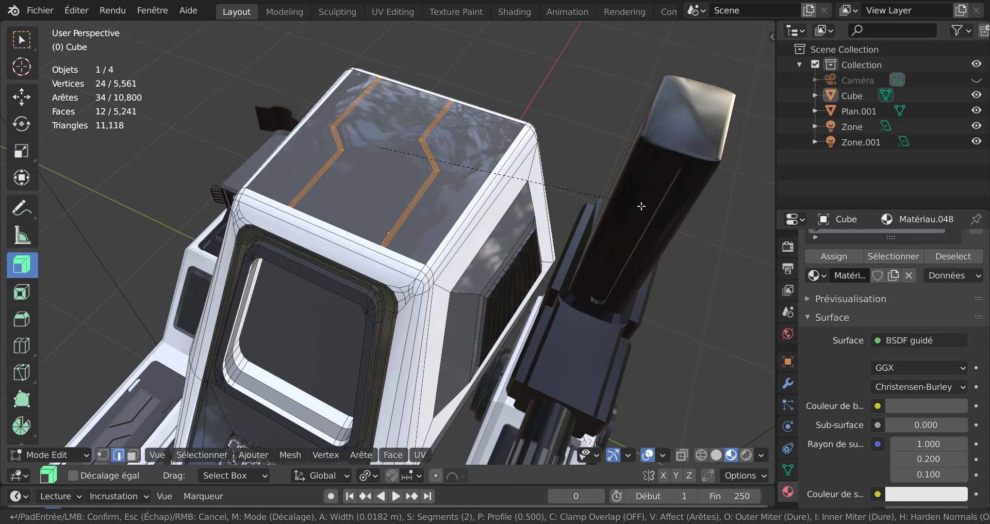
scroll(642, 206, down, 1)
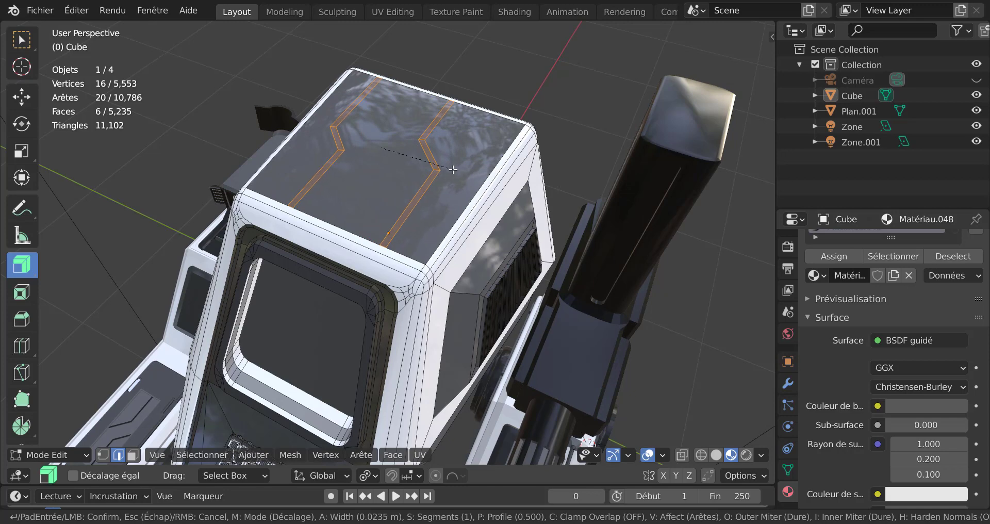
click(452, 174)
- Extrude the beveled strips about 0.04 m down into the roof and grow the selection to include the groove walls
middle_drag(451, 173, 673, 194)
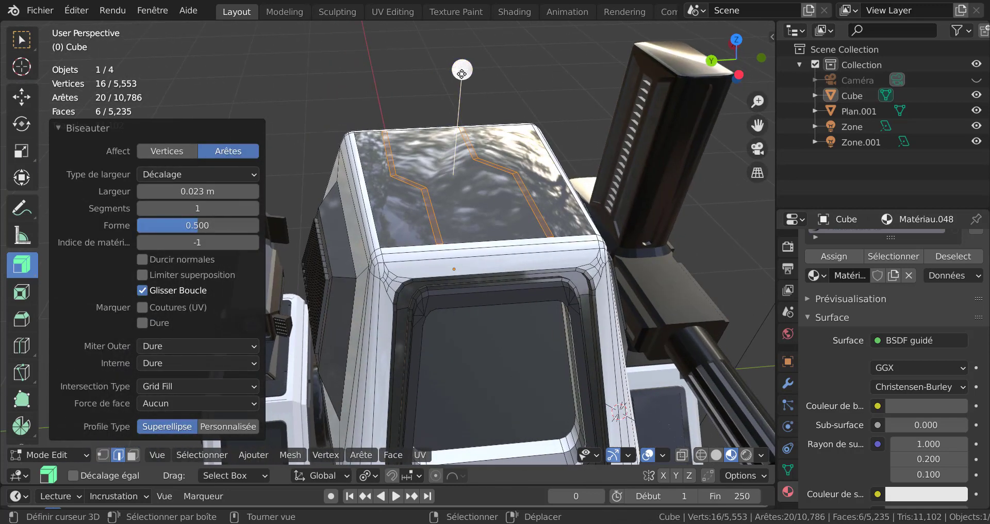
mouse_move(462, 70)
mouse_down()
mouse_move(461, 85)
mouse_move(462, 75)
mouse_up()
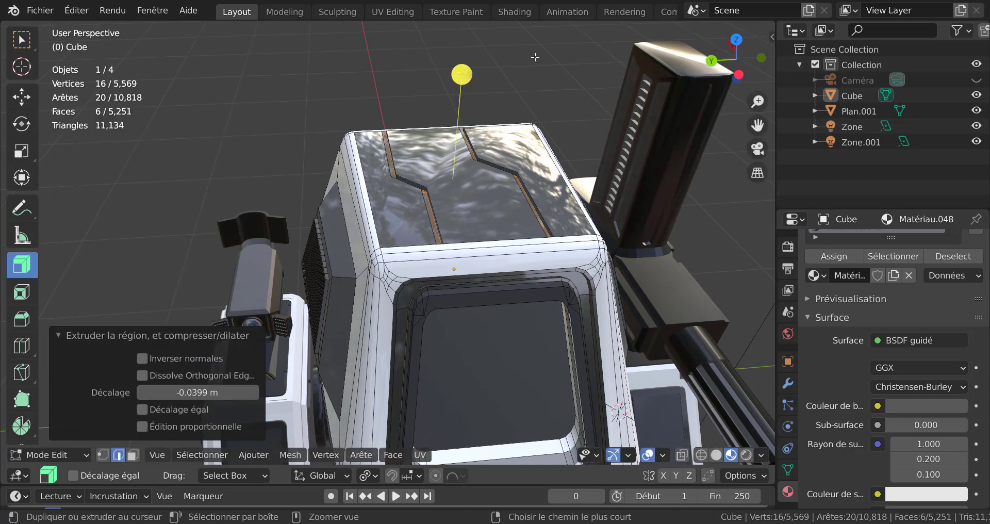
key(ctrl+KP_Add)
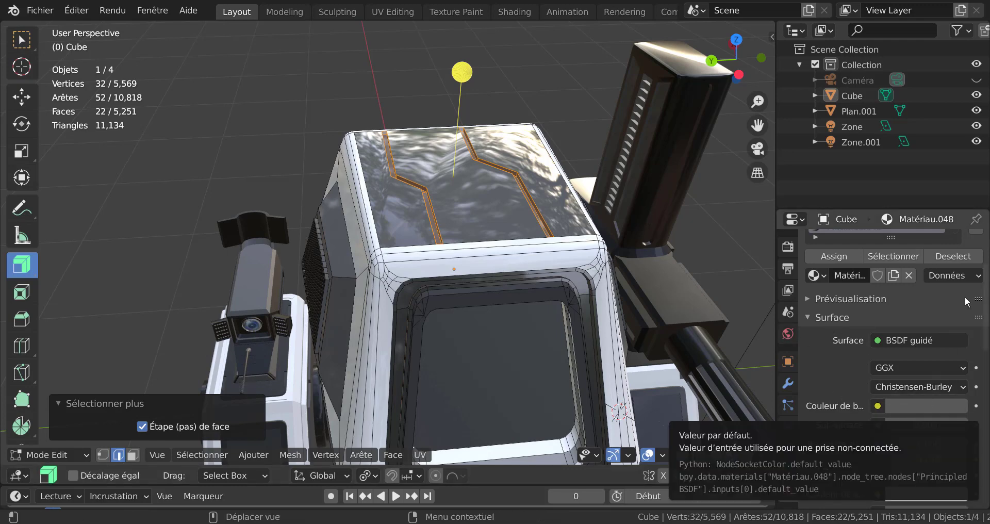
- Create a new material in a new slot and assign it to the selected roof groove faces
scroll(985, 276, up, 3)
scroll(987, 254, up, 1)
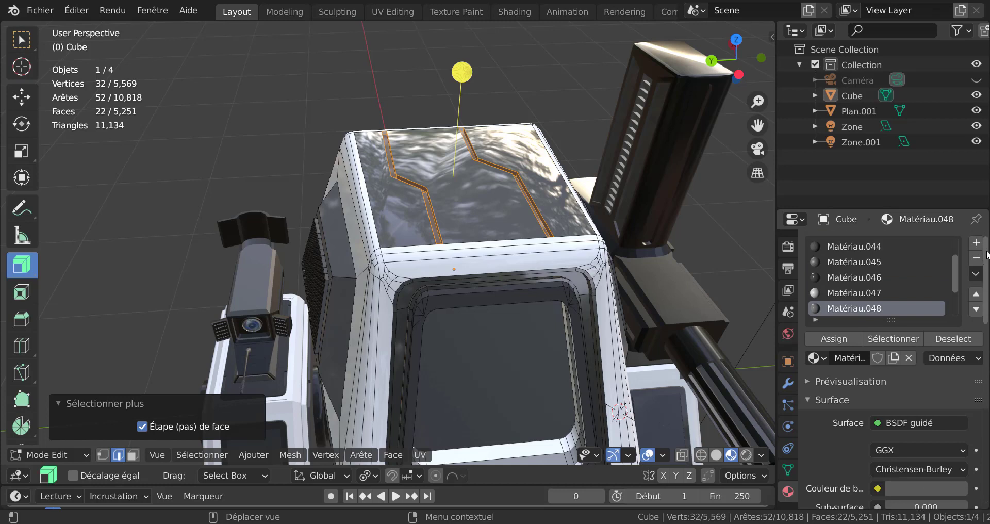
click(977, 244)
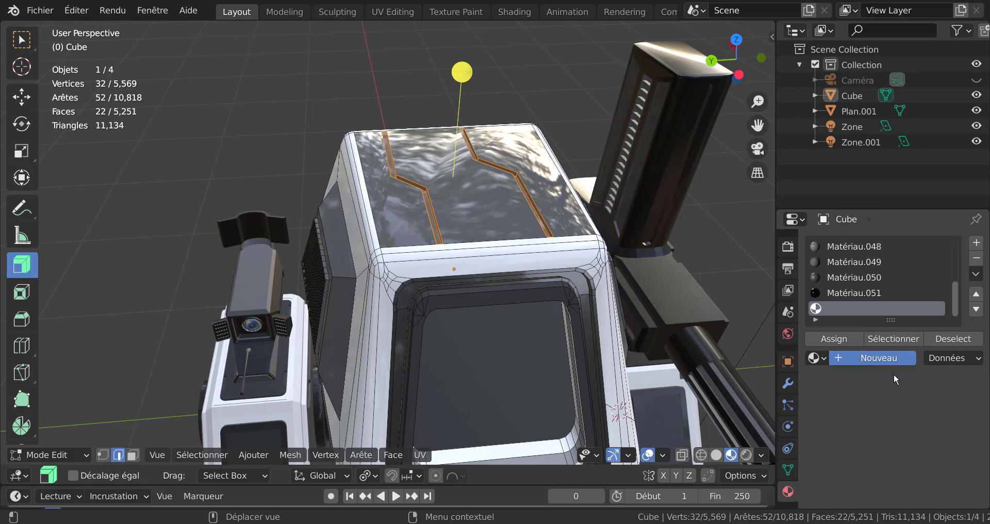
click(892, 359)
scroll(928, 392, down, 5)
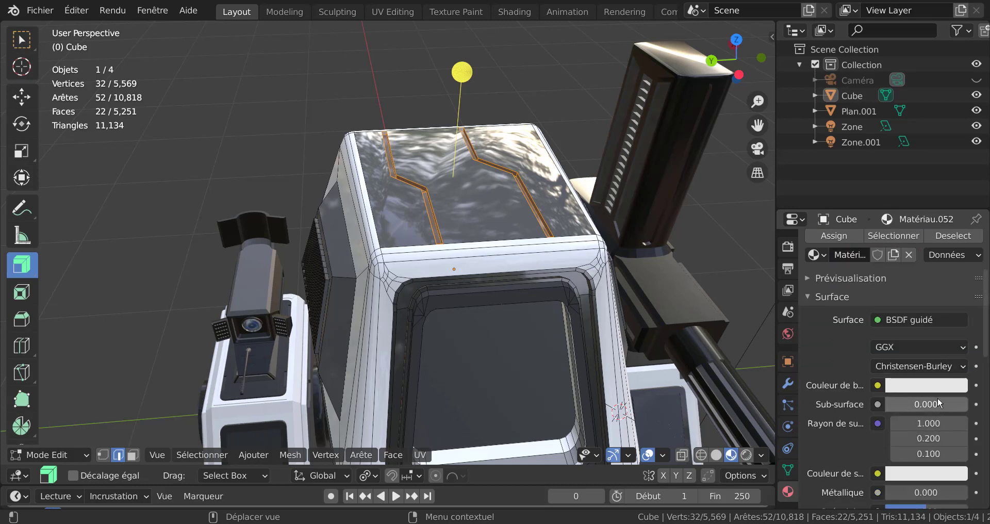
scroll(893, 351, up, 3)
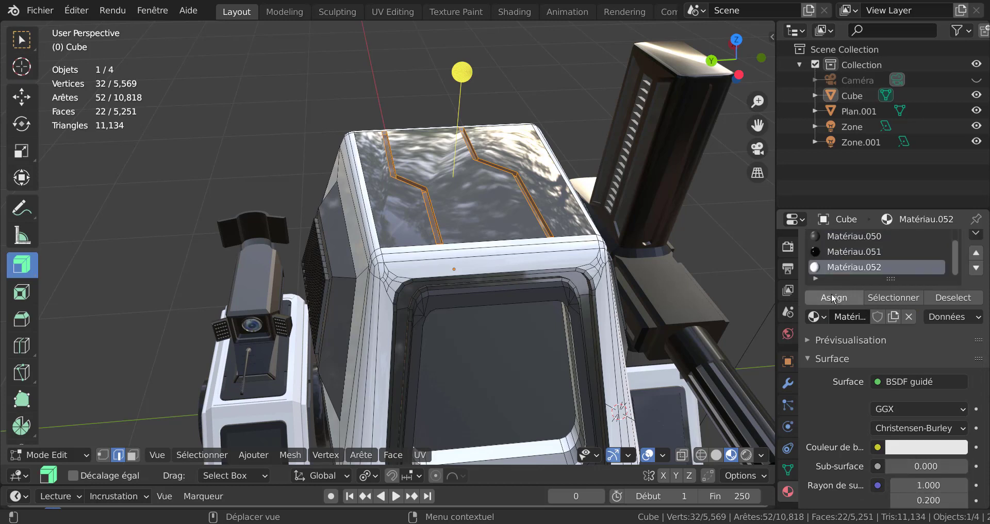
click(834, 298)
- Set the base colour of the roof grooves' new material to black and leave Edit Mode
scroll(908, 433, down, 5)
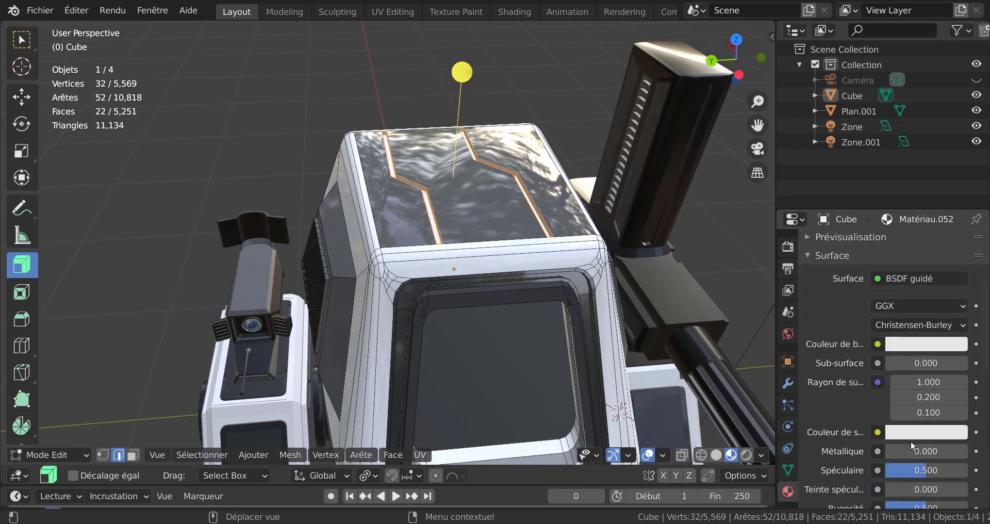
click(928, 348)
drag(954, 132, 955, 235)
key(Tab)
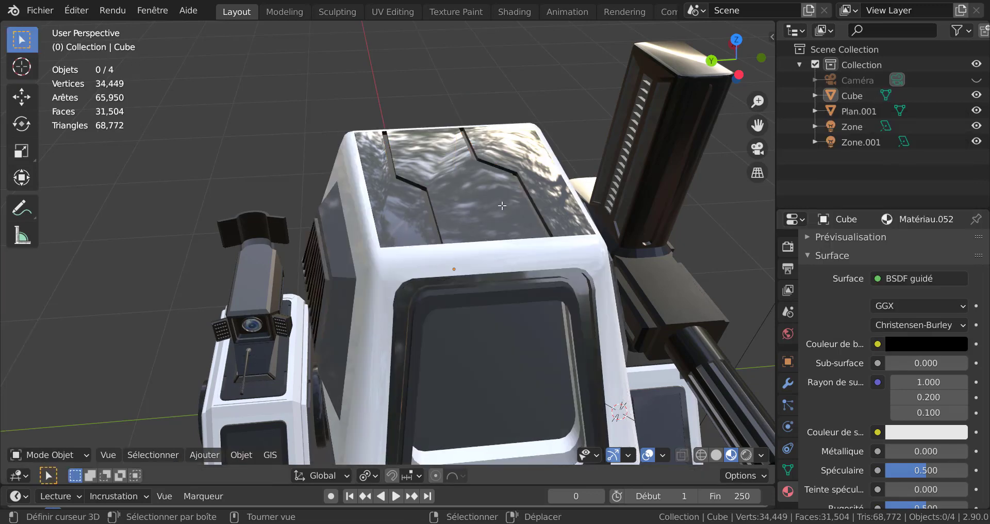
- Return to Edit Mode on the Cube object in top orthographic view over the cockpit's roof
middle_drag(498, 210, 480, 279)
key(Tab)
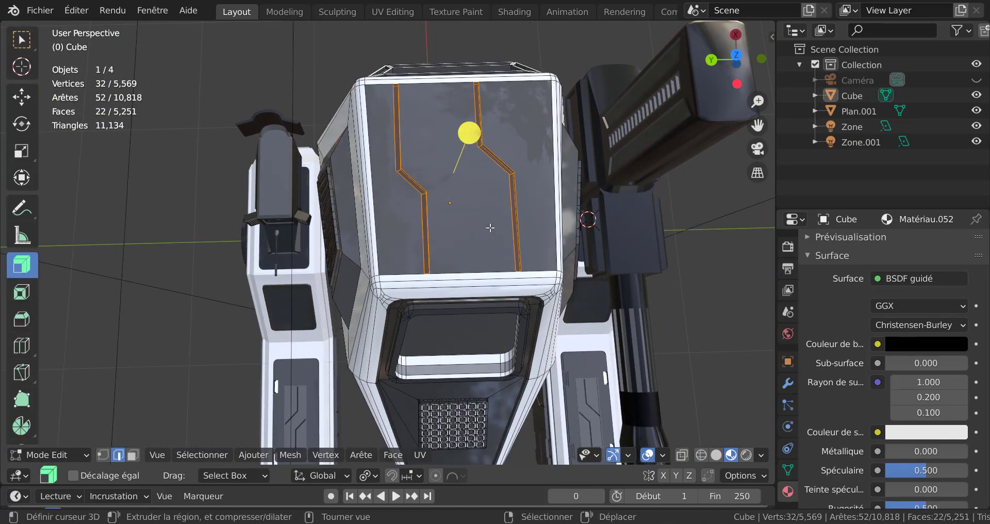
key(Tab)
middle_drag(494, 227, 614, 270)
key(KP_7)
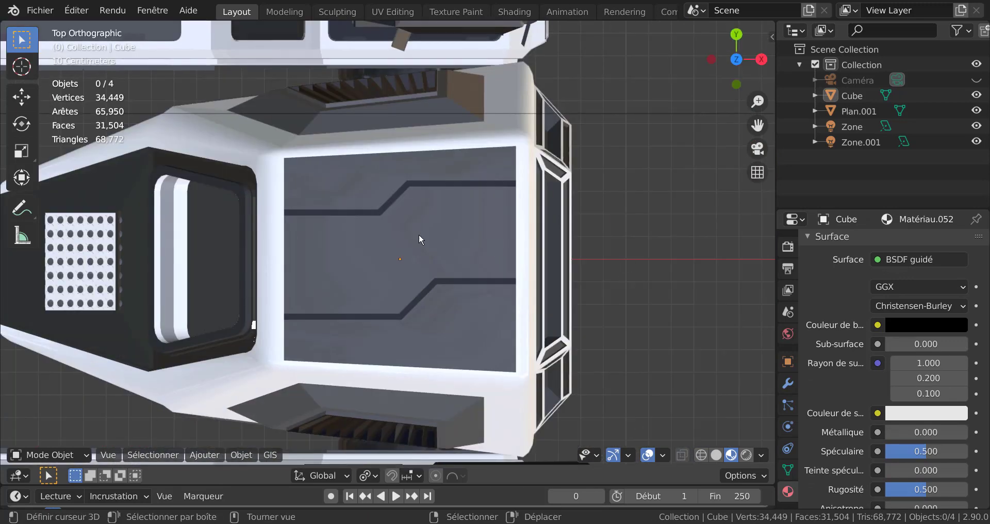
key(Tab)
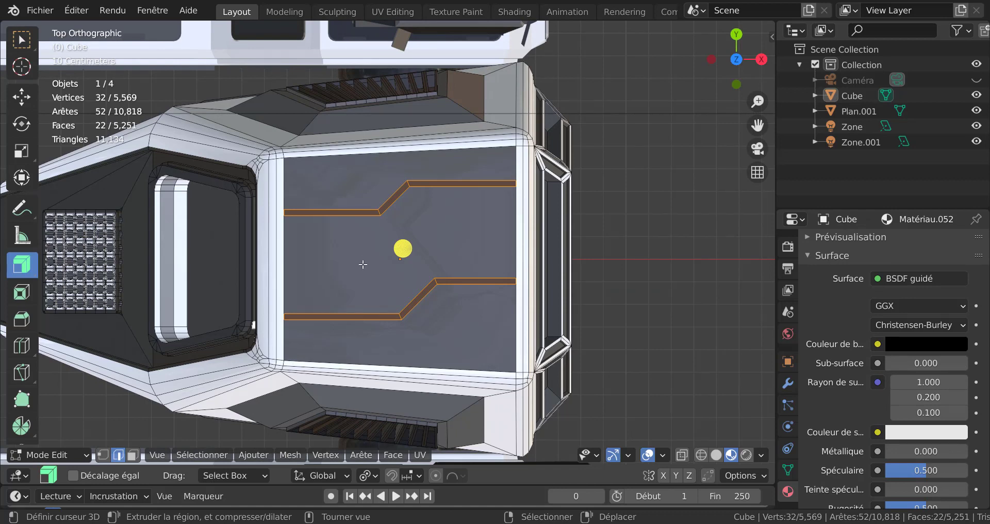
key(k)
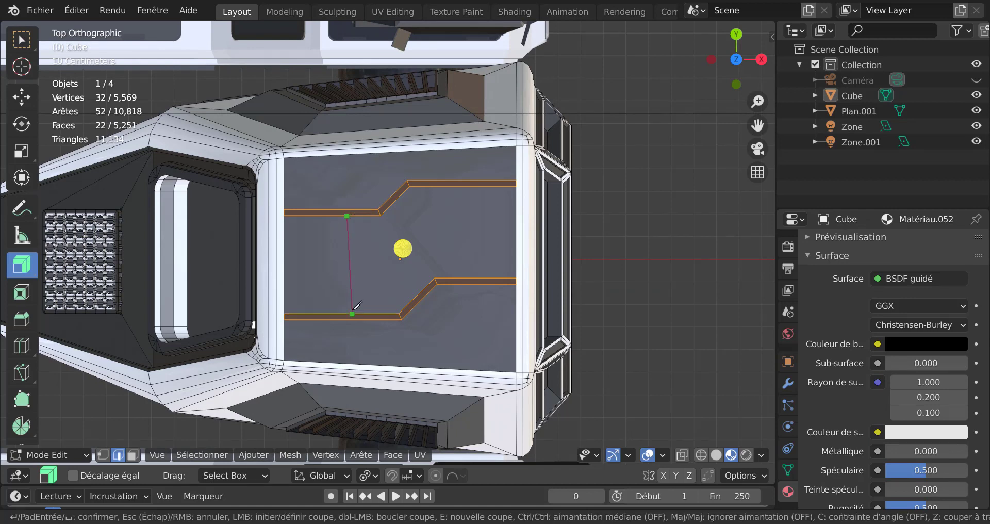
key(c)
click(353, 308)
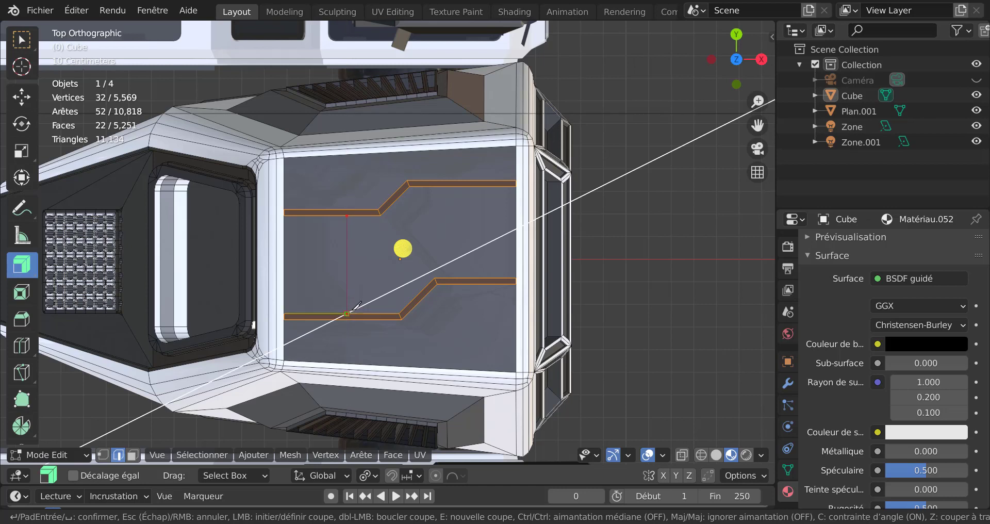
key(Escape)
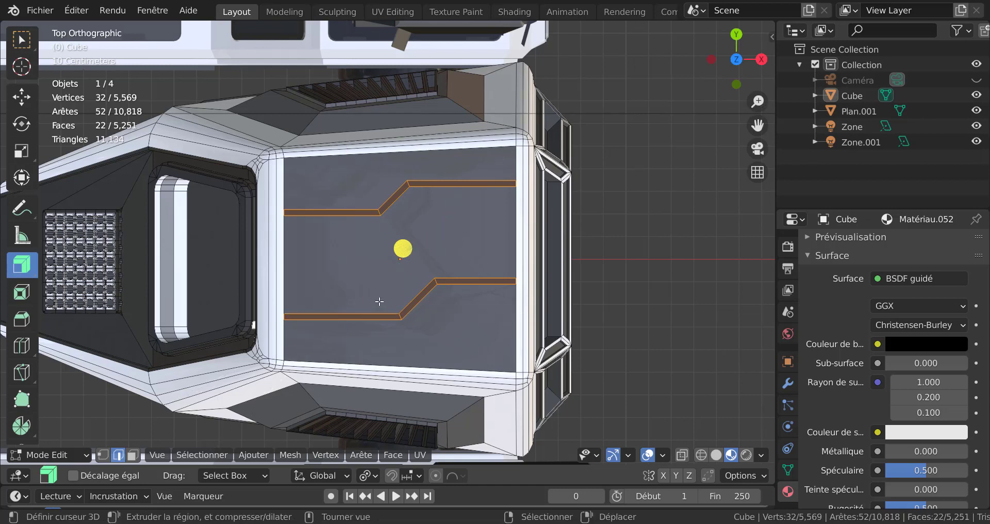
- Knife-cut a straight line between the two grooves across the roof's middle panel, on the windscreen side
key(k)
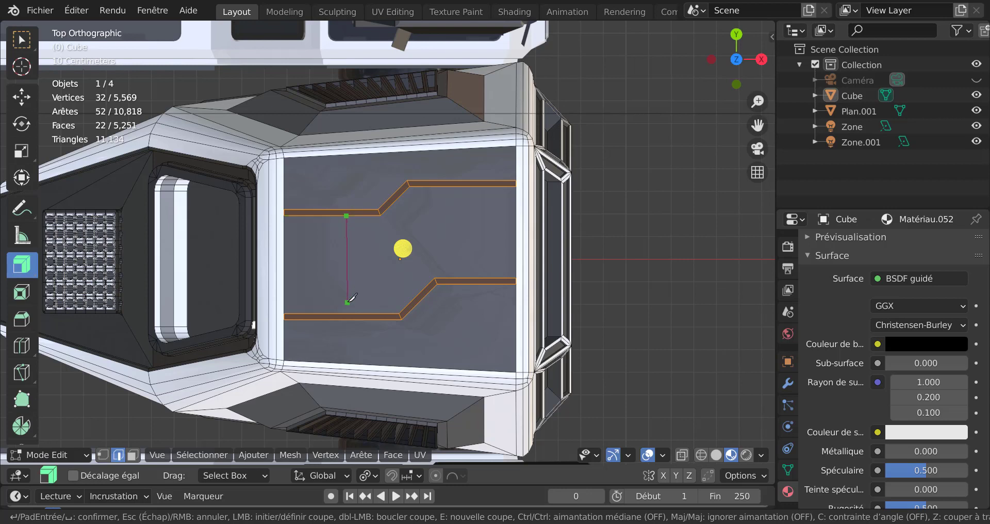
key(c)
click(346, 313)
key(Return)
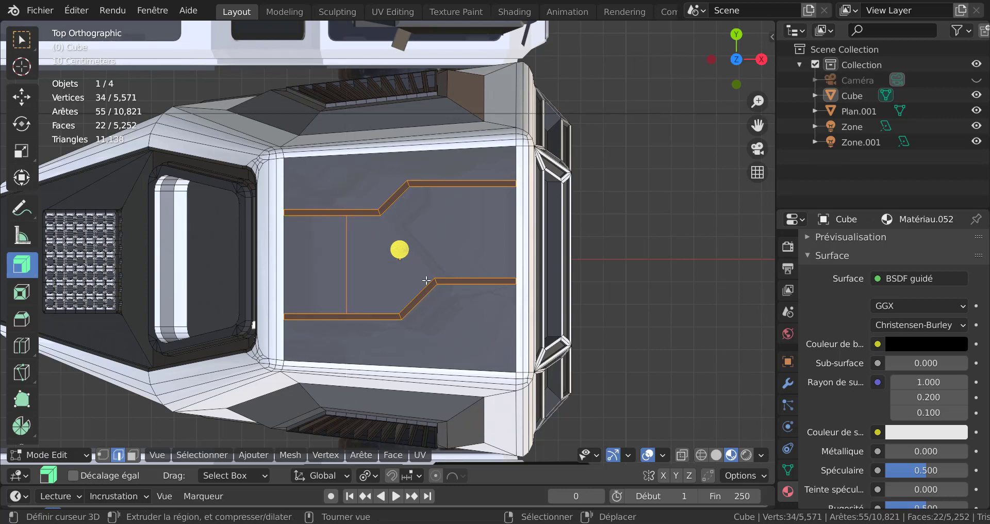
- Knife-cut a second straight line between the two grooves across the roof's middle panel, towards the rear
key(k)
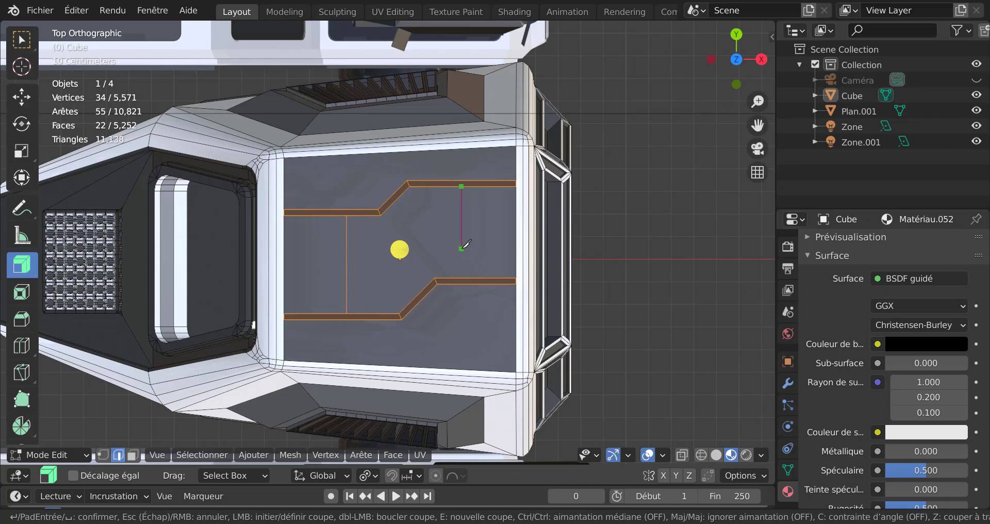
key(c)
click(462, 279)
key(Return)
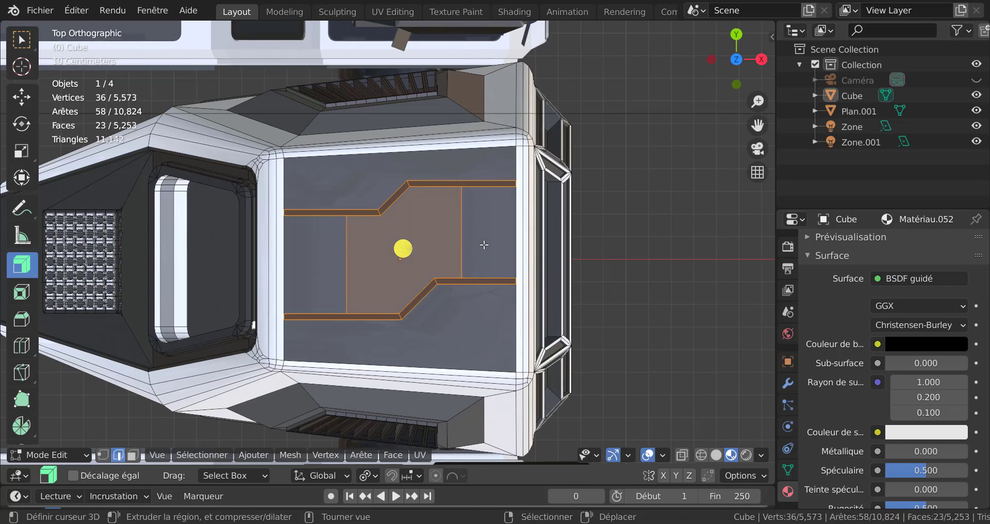
- Bevel the two cross cuts on the roof's middle panel into narrow strips about 0.02 m wide
click(462, 238)
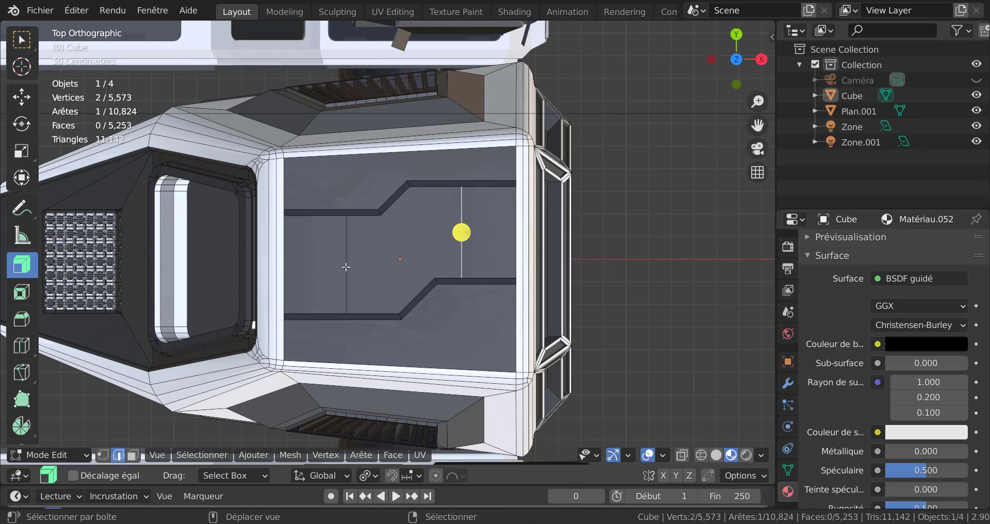
shift+click(346, 267)
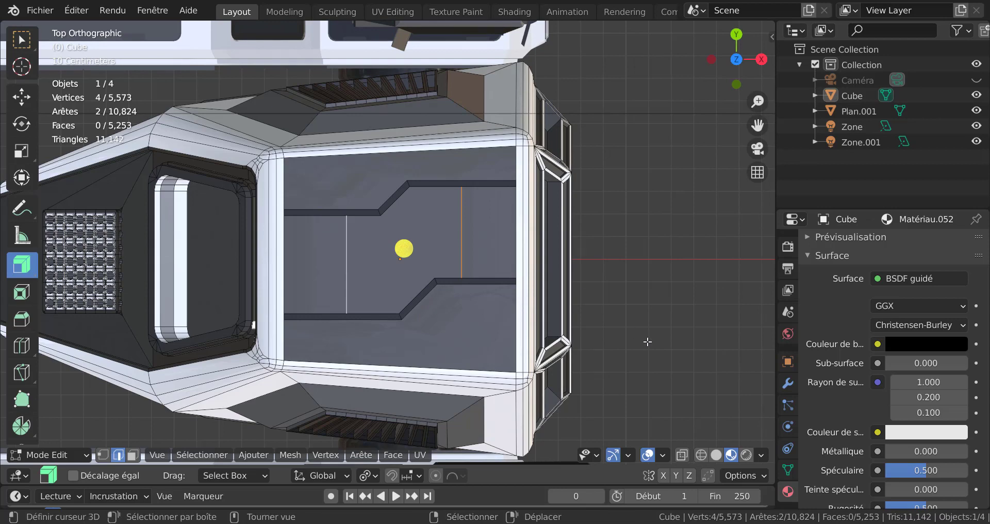
key(ctrl+b)
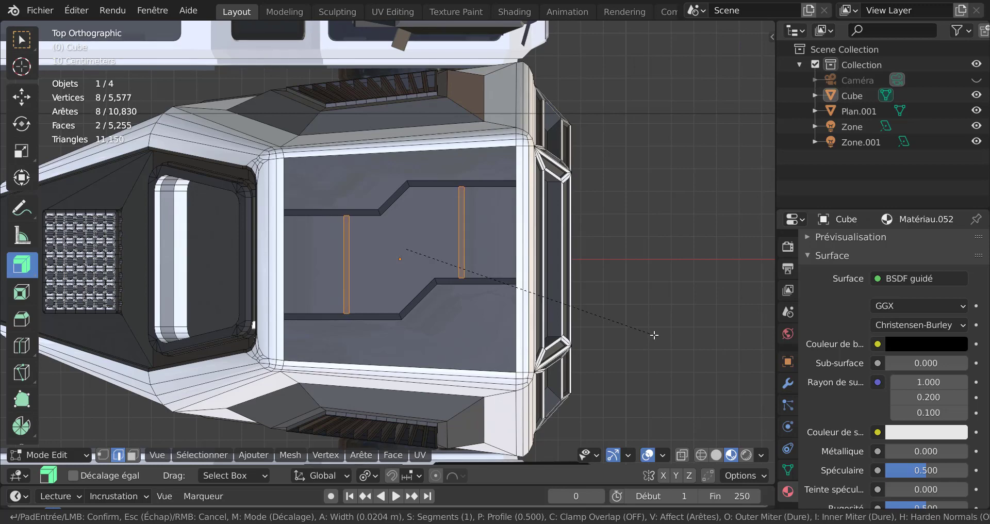
click(654, 334)
- Extrude the two narrow roof strips inwards along their normals by about 0.076 m to form grooves
middle_drag(634, 273, 649, 248)
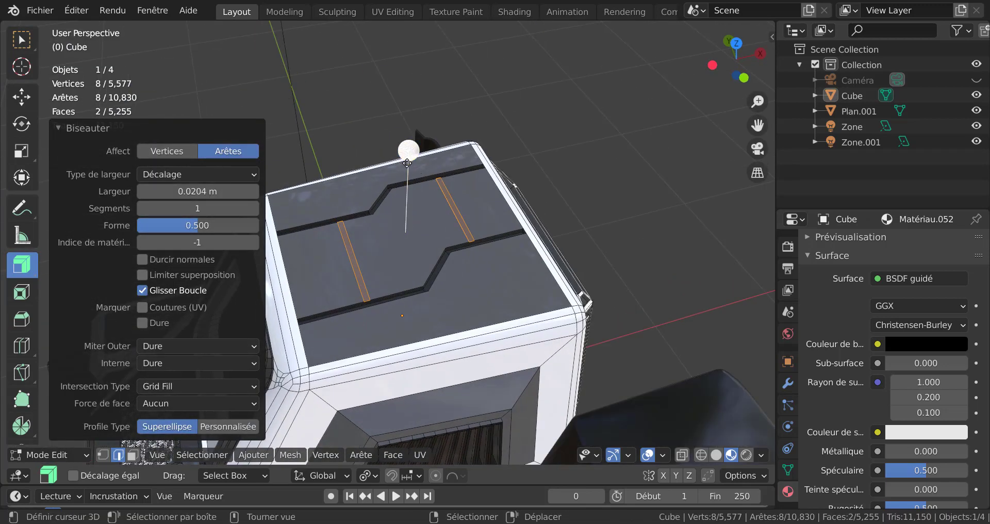
key(alt+s)
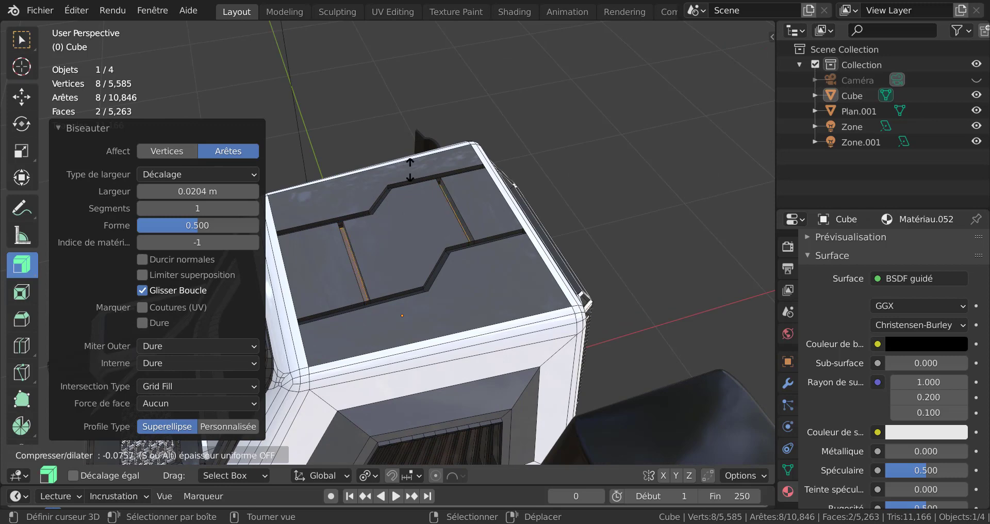
click(410, 170)
middle_drag(410, 171, 443, 281)
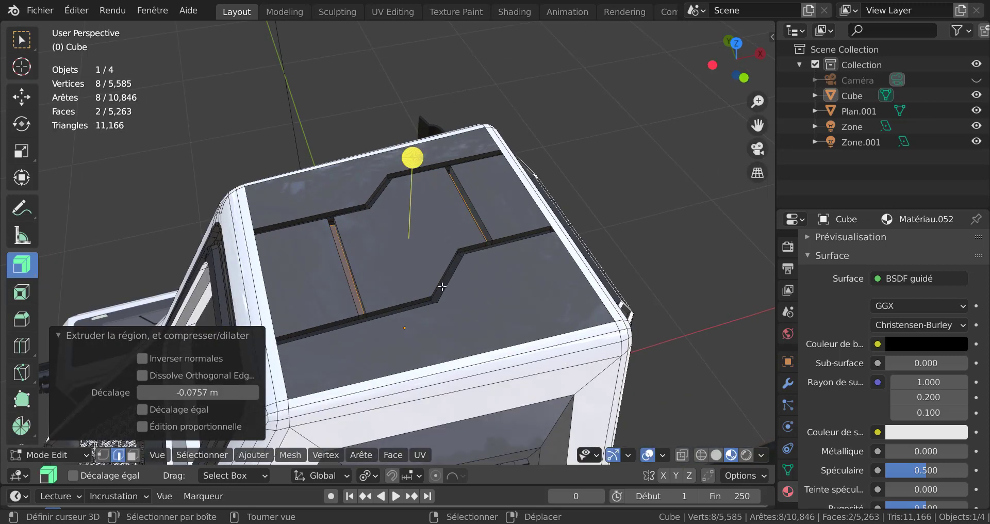
- Add the diagonal face of the adjoining roof groove to the selected strip faces, assign them Matériau.052 and leave Edit Mode
shift+click(442, 282)
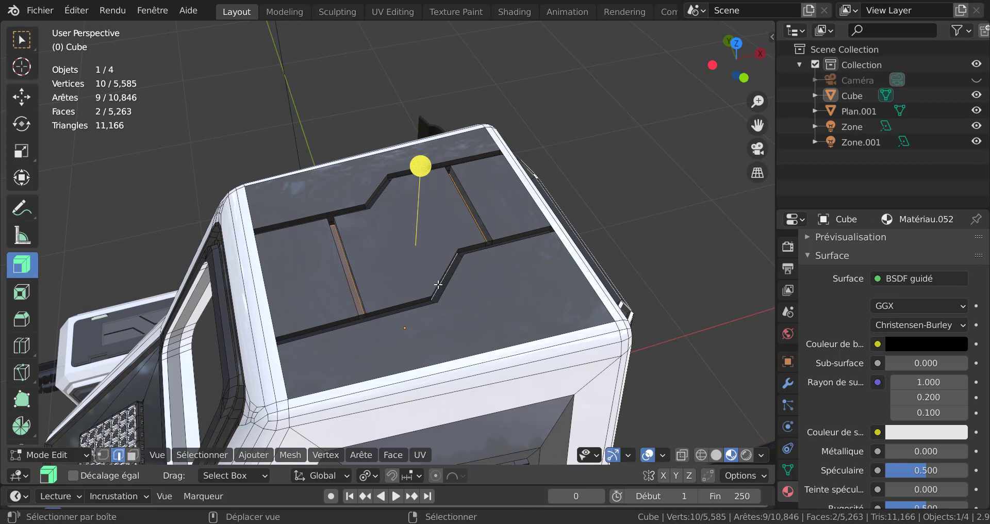
shift+click(442, 281)
shift+click(444, 278)
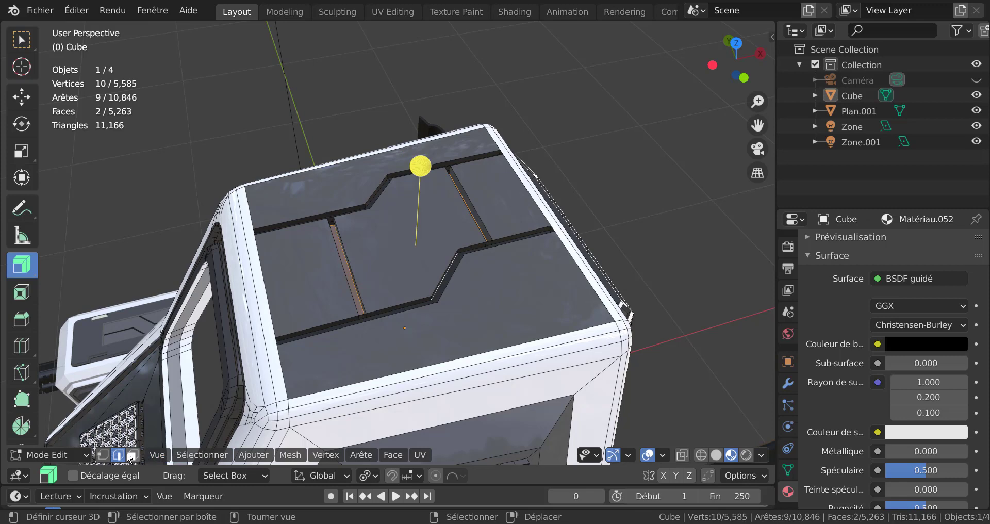
click(133, 456)
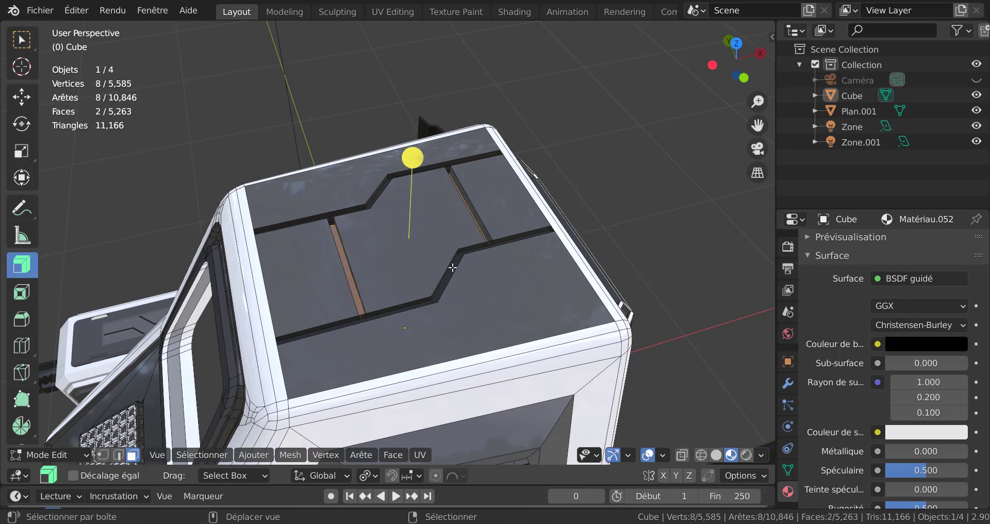
shift+click(453, 267)
scroll(878, 315, up, 6)
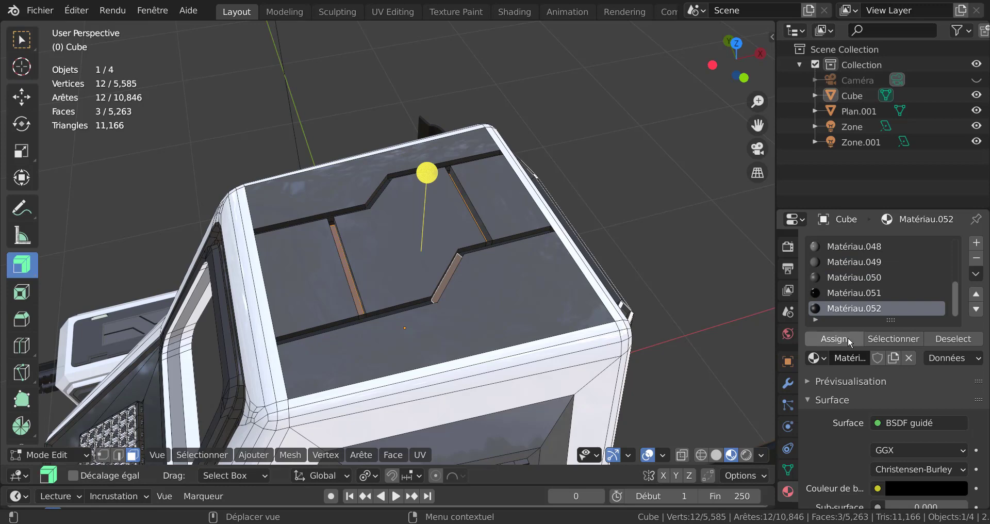
click(850, 341)
key(Tab)
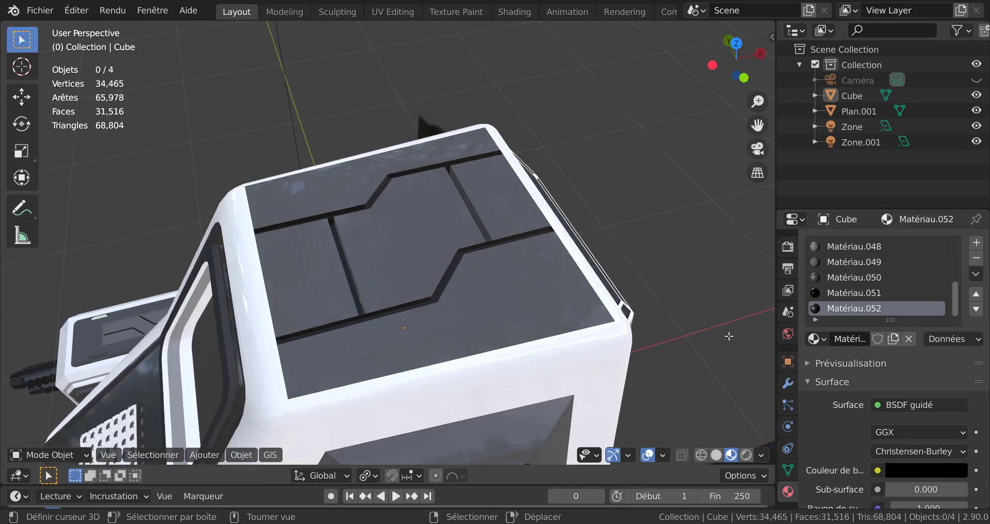
- Examine the cockpit's roof grooves and the whole ship from above, the side and the front
middle_drag(729, 337, 575, 412)
scroll(524, 384, up, 4)
scroll(542, 408, down, 4)
scroll(590, 369, up, 4)
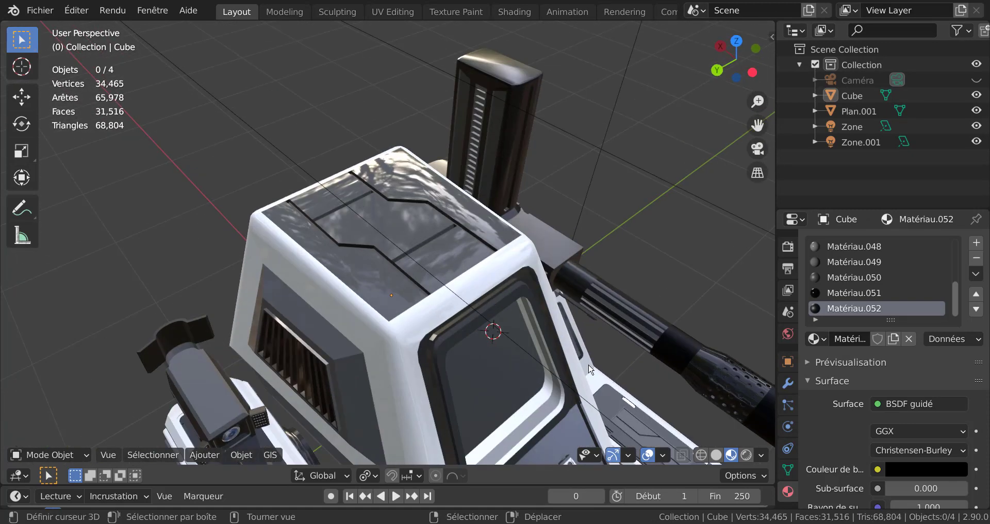
scroll(624, 405, down, 3)
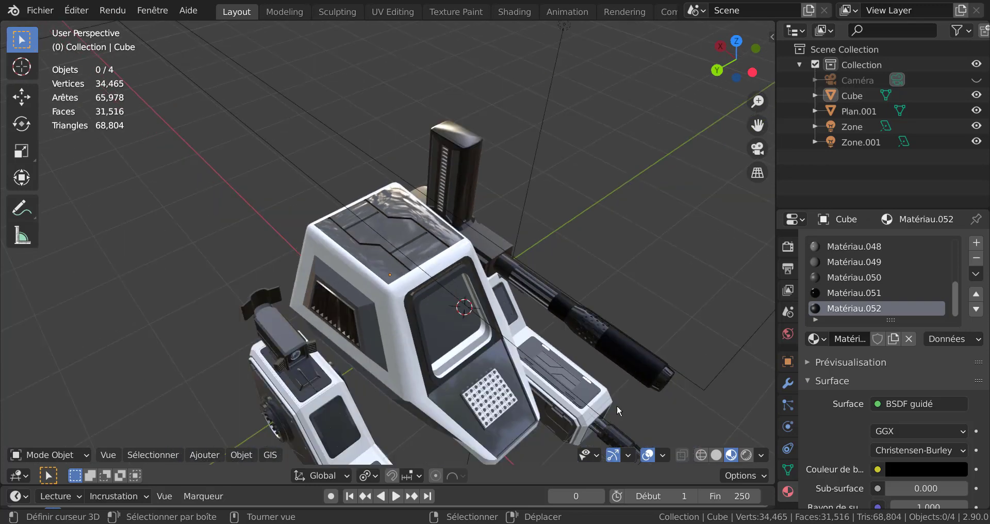
middle_drag(617, 405, 576, 363)
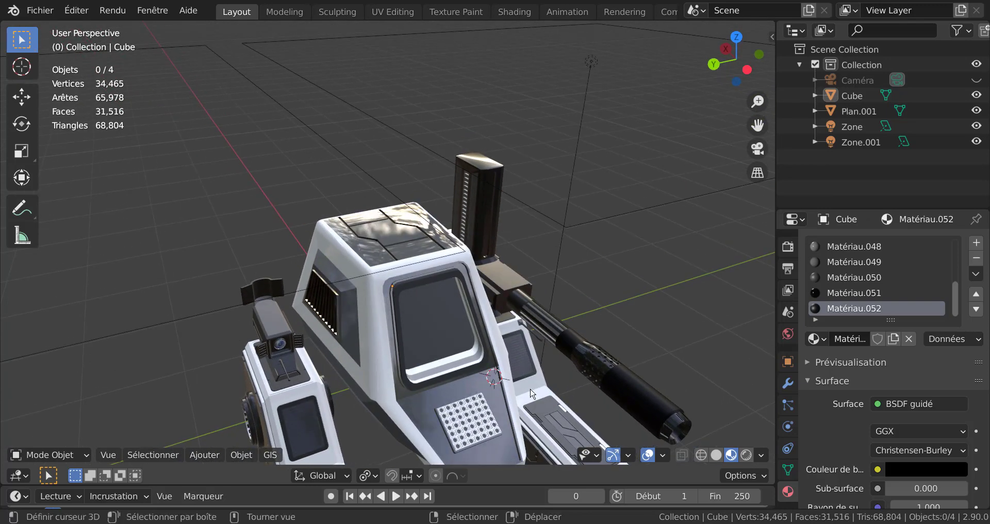
middle_drag(413, 273, 329, 240)
scroll(403, 262, down, 3)
middle_drag(404, 262, 482, 295)
scroll(357, 330, up, 2)
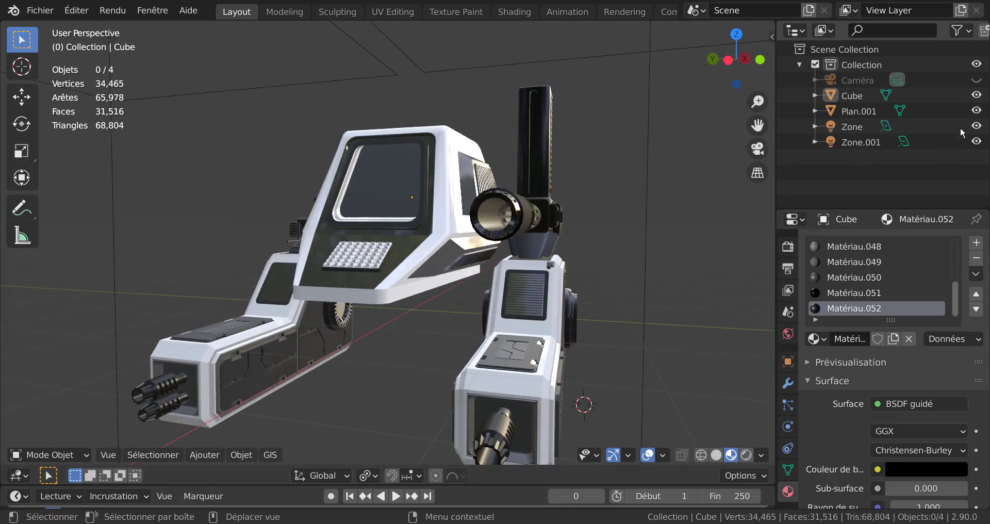
- Unhide the Caméra object, switch to the camera view, render the image and close the finished render
click(976, 80)
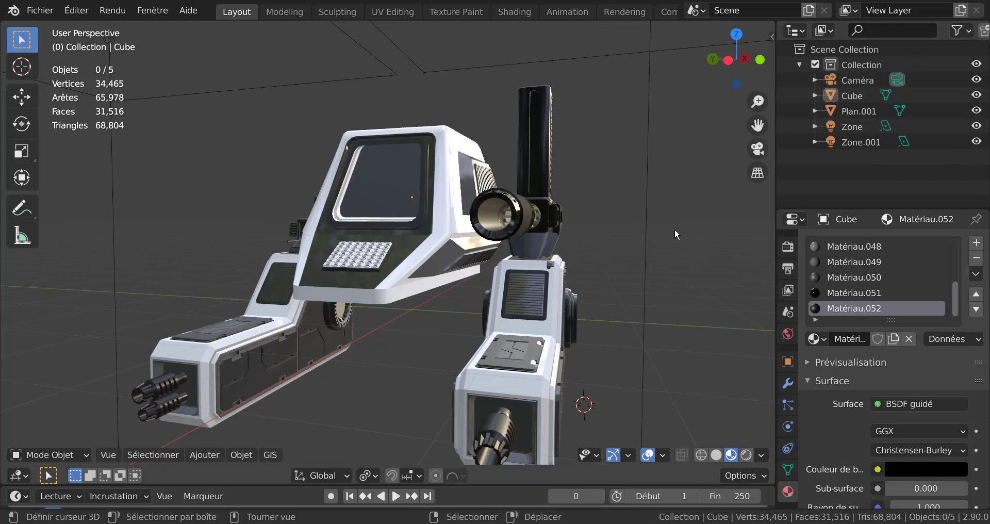
key(KP_0)
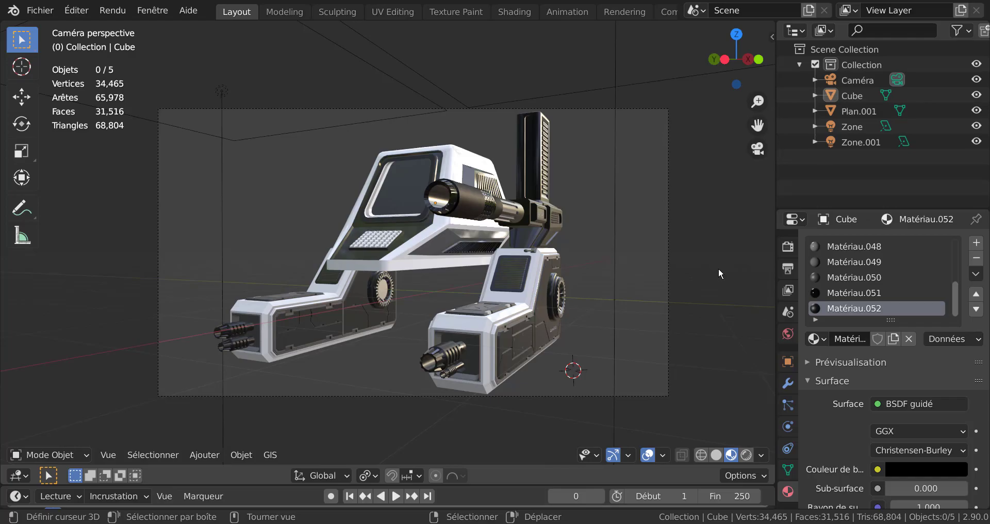
key(F12)
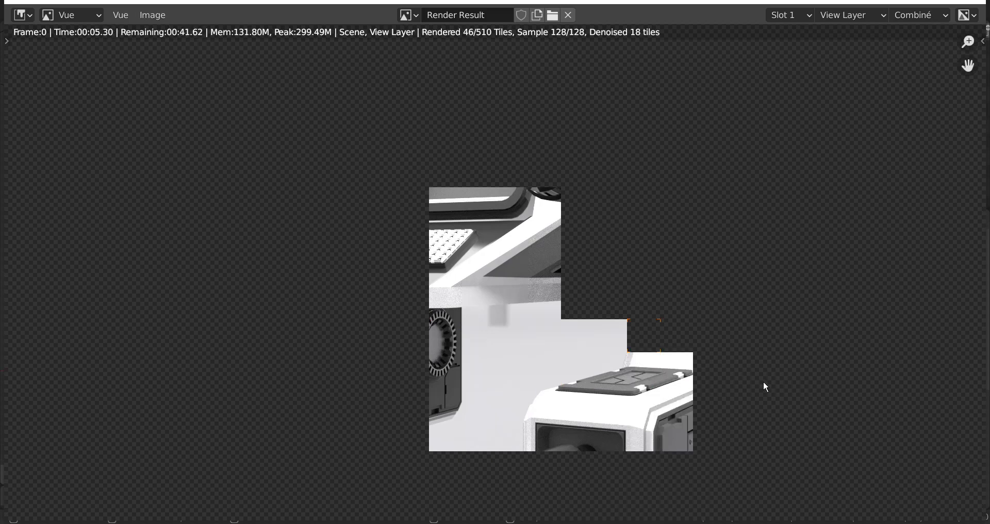
scroll(763, 381, down, 1)
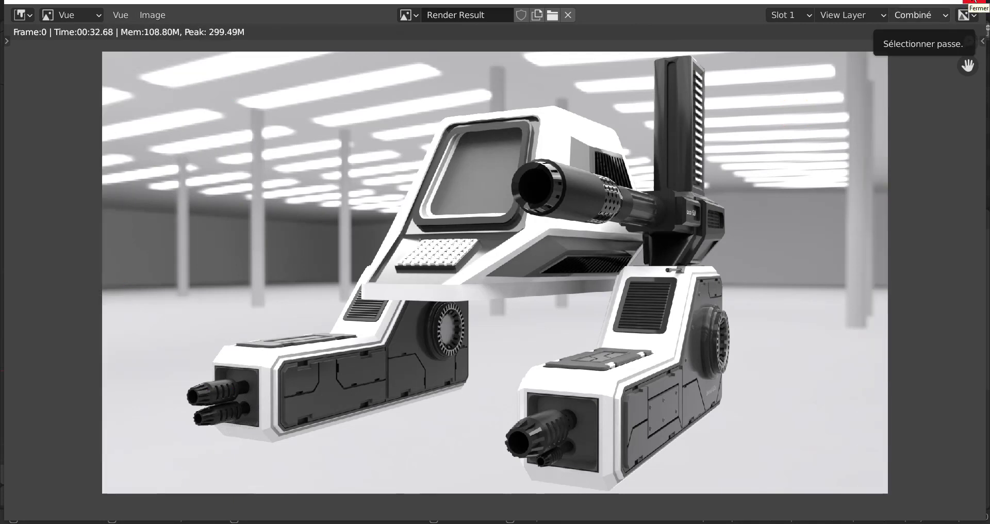
click(975, 2)
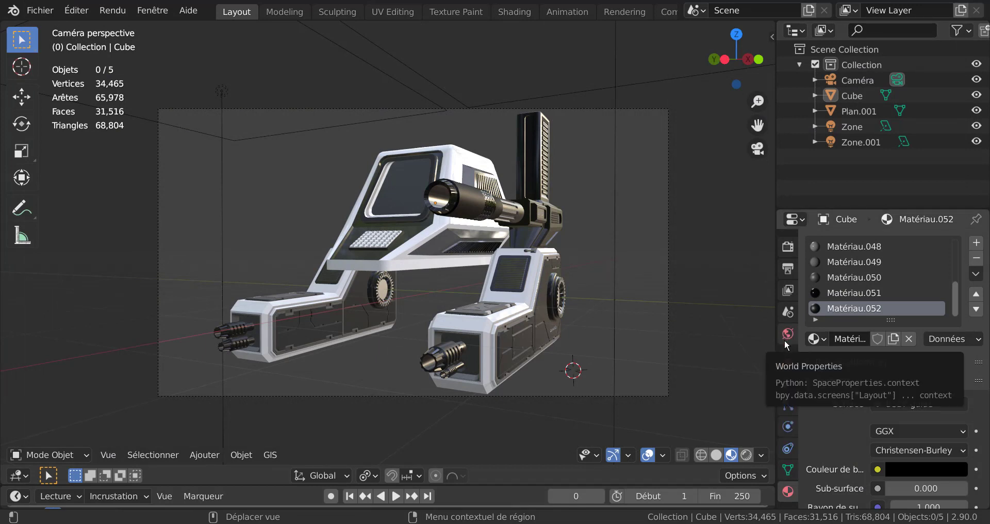
- Set the render resolution percentage to 10% in the output dimensions
click(788, 269)
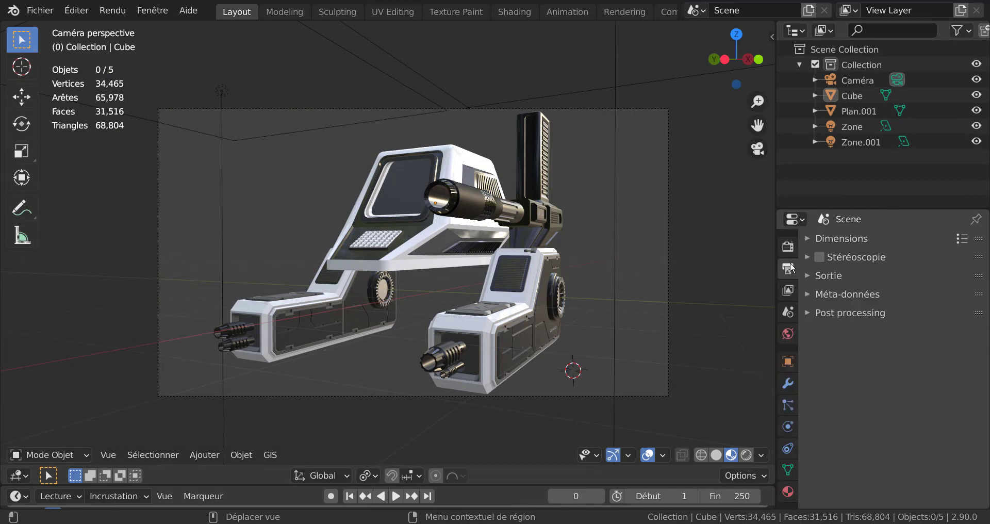
click(807, 238)
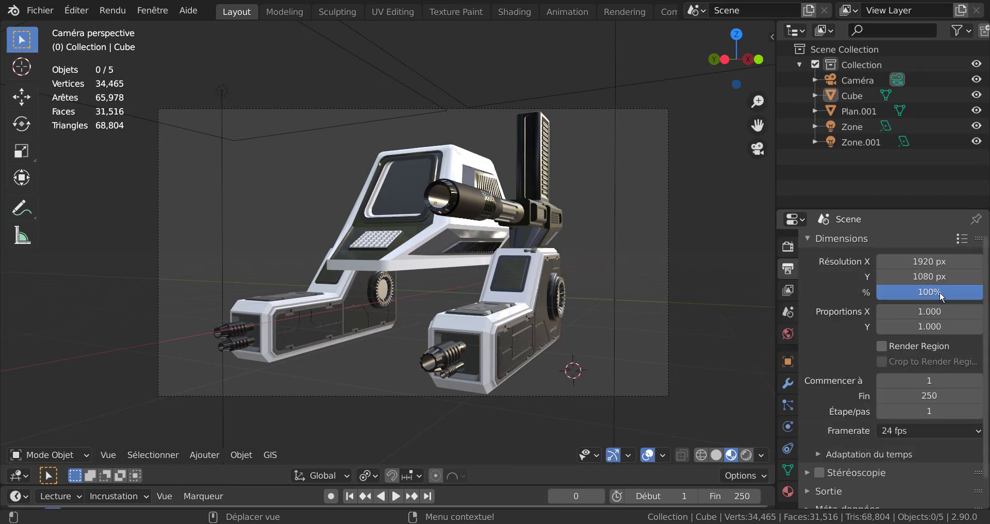
click(930, 293)
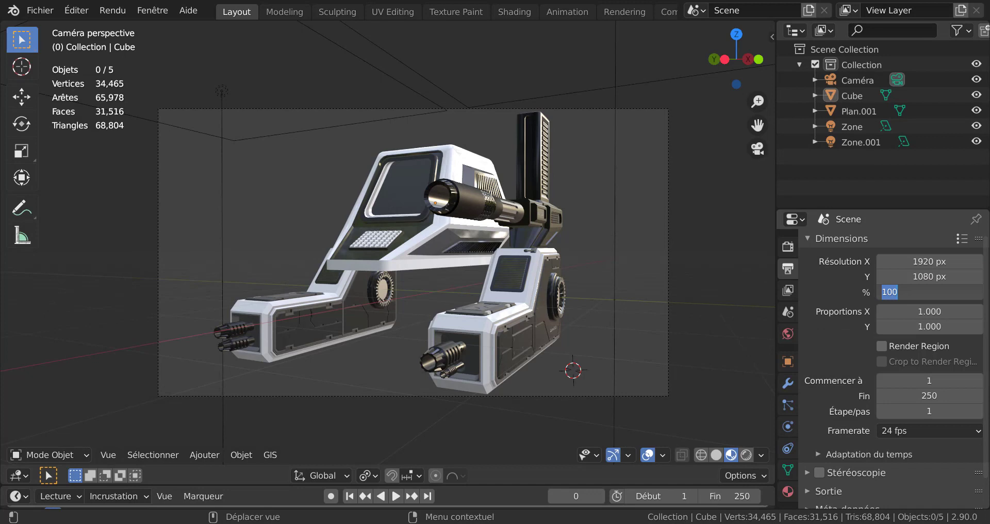
text(10)
key(Return)
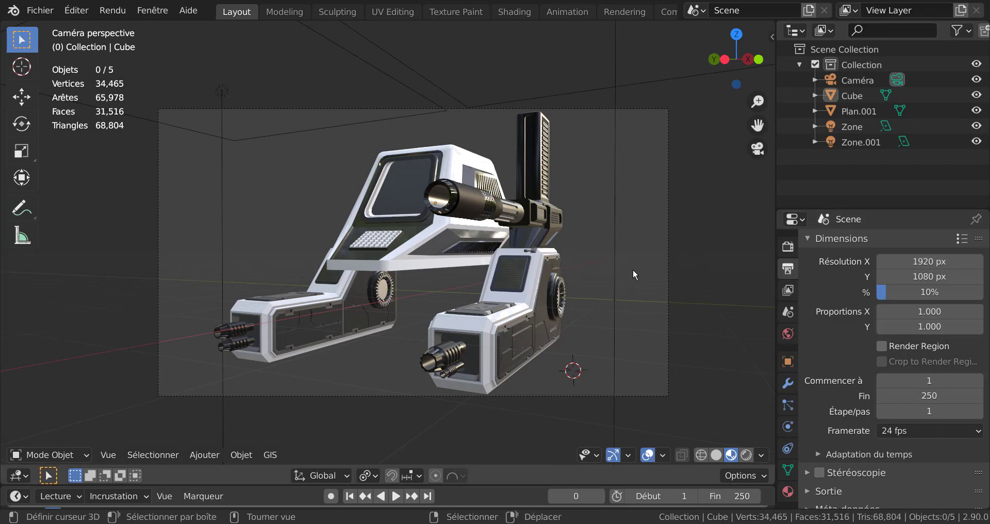
- Render a low-resolution test image, enlarge it for inspection, close it and set the resolution percentage back to 100%
key(F12)
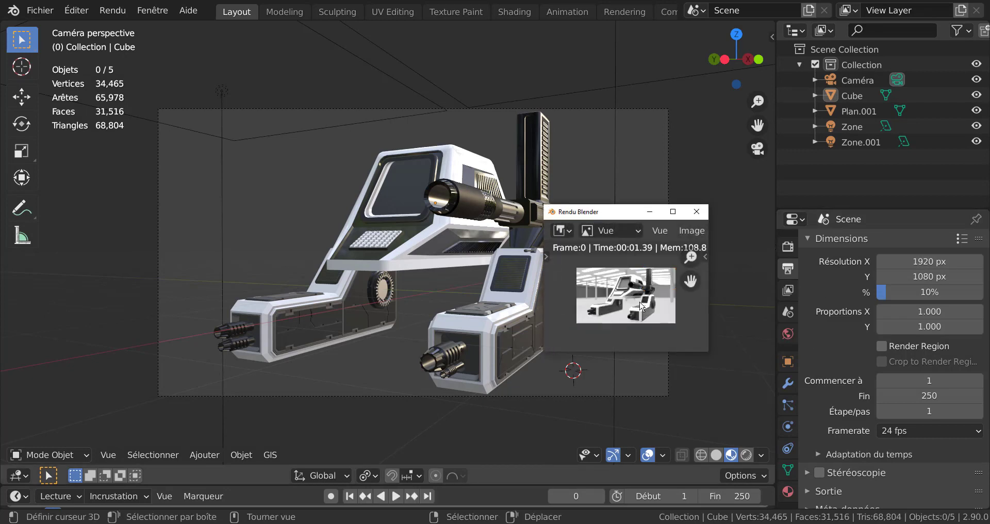
click(674, 212)
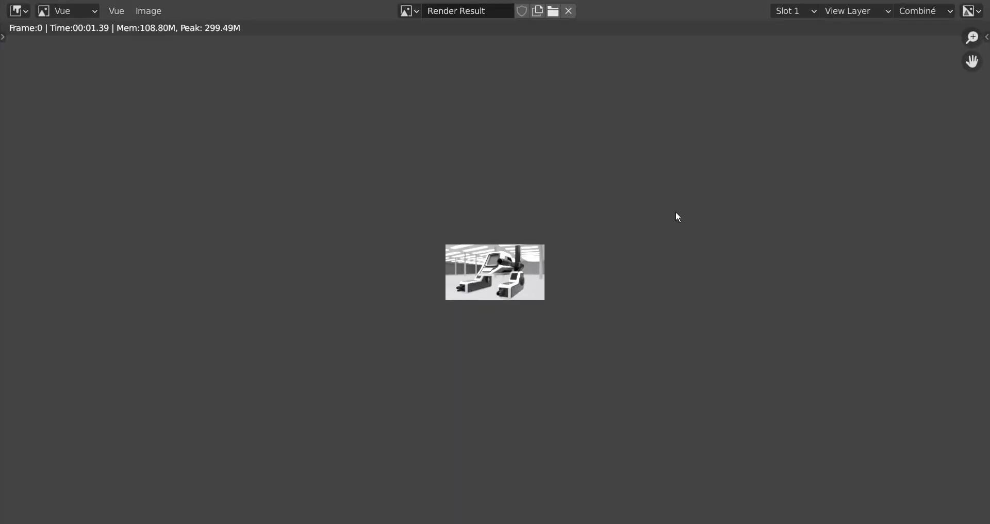
scroll(630, 300, up, 4)
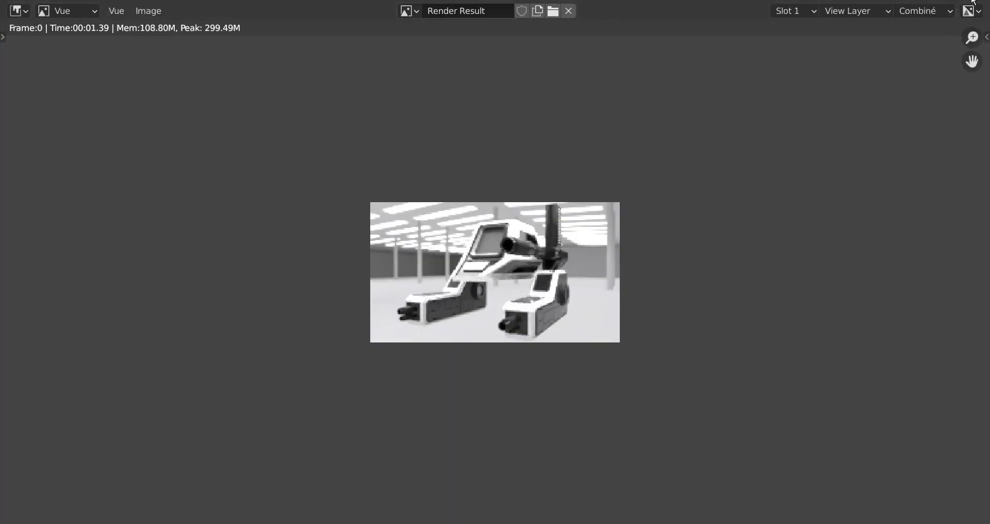
key(Escape)
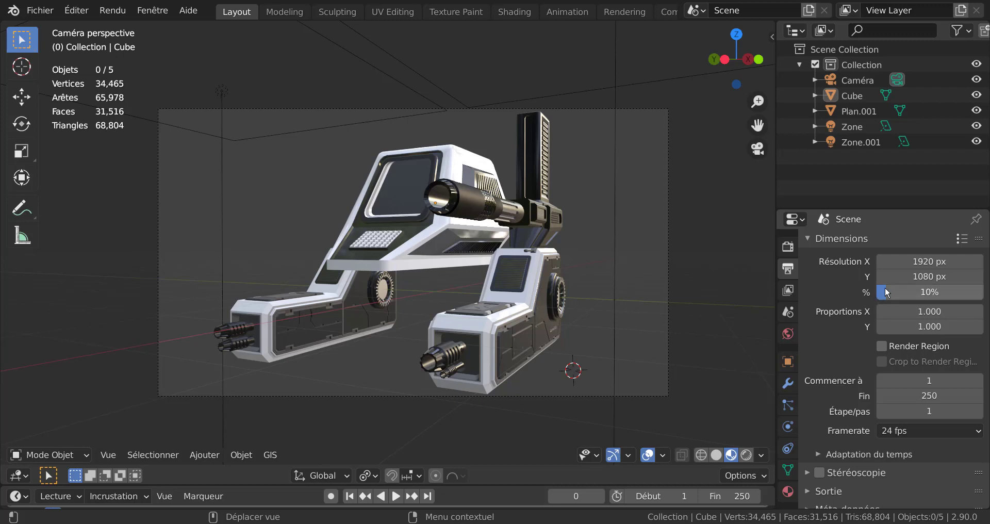
drag(885, 290, 983, 290)
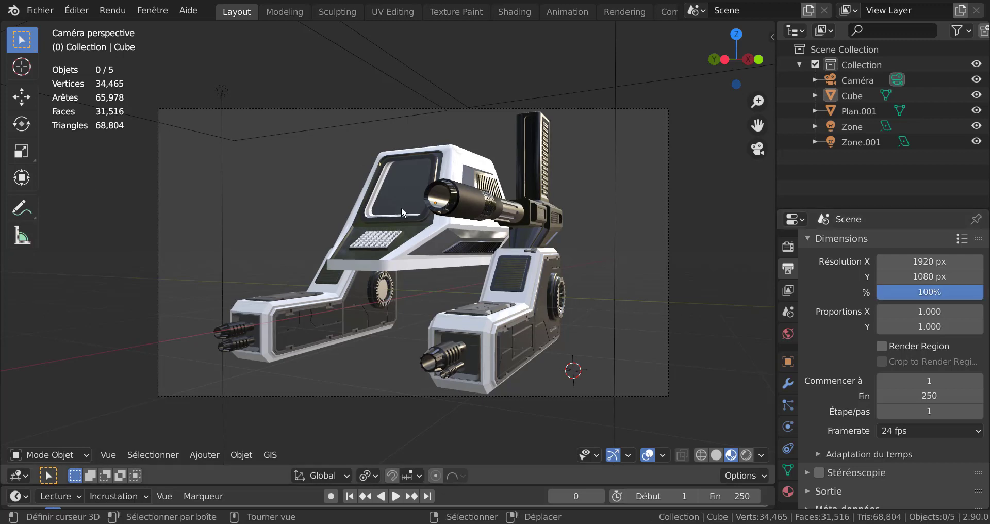